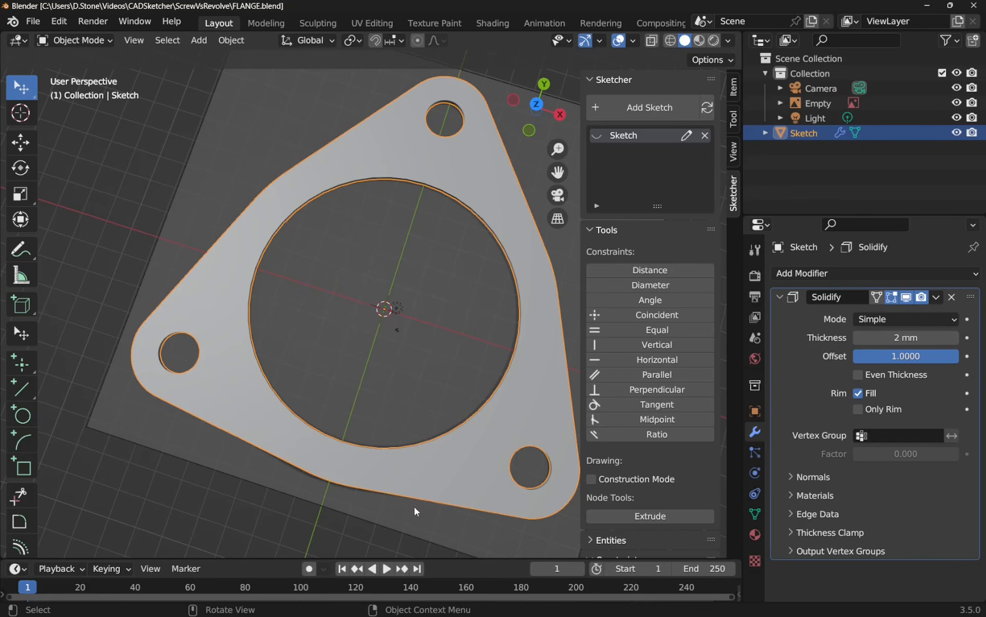
- Hide the solidified flange sketch object and raise the flange2.png reference image's opacity to 1.000
middle_drag(415, 504, 348, 404)
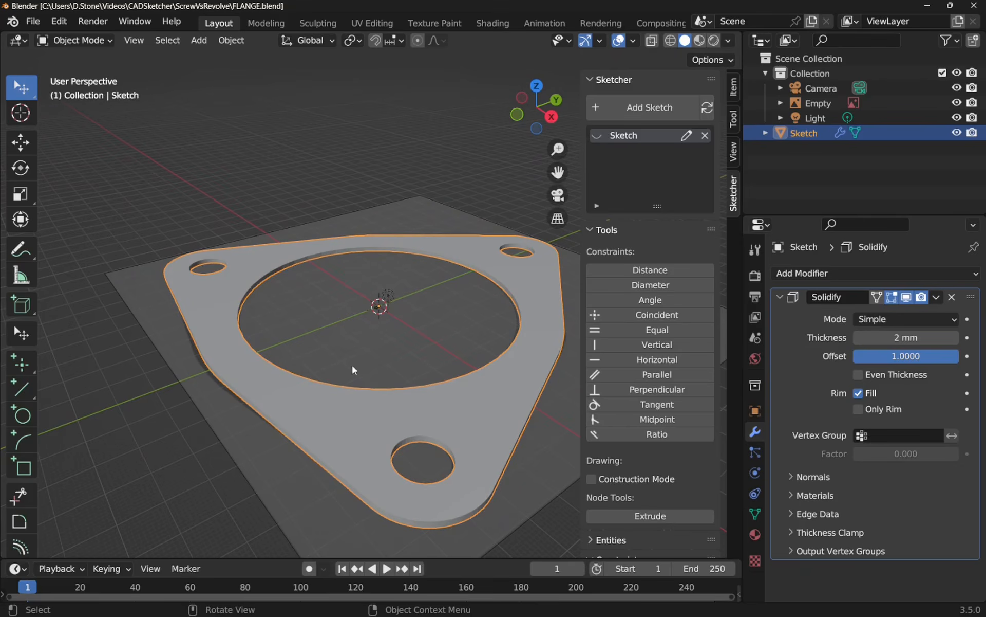
click(956, 133)
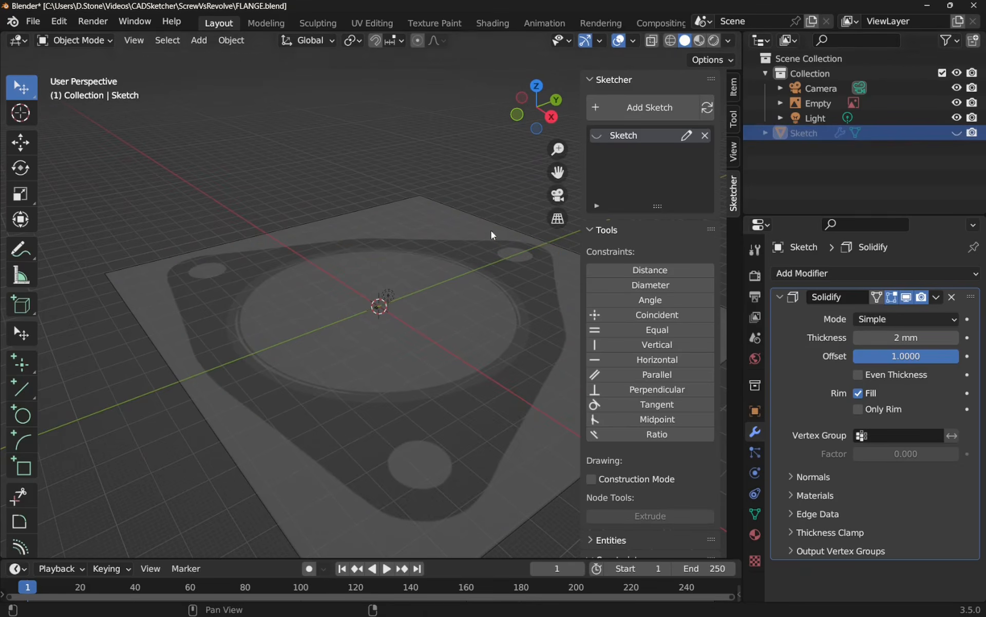
middle_drag(491, 230, 571, 327)
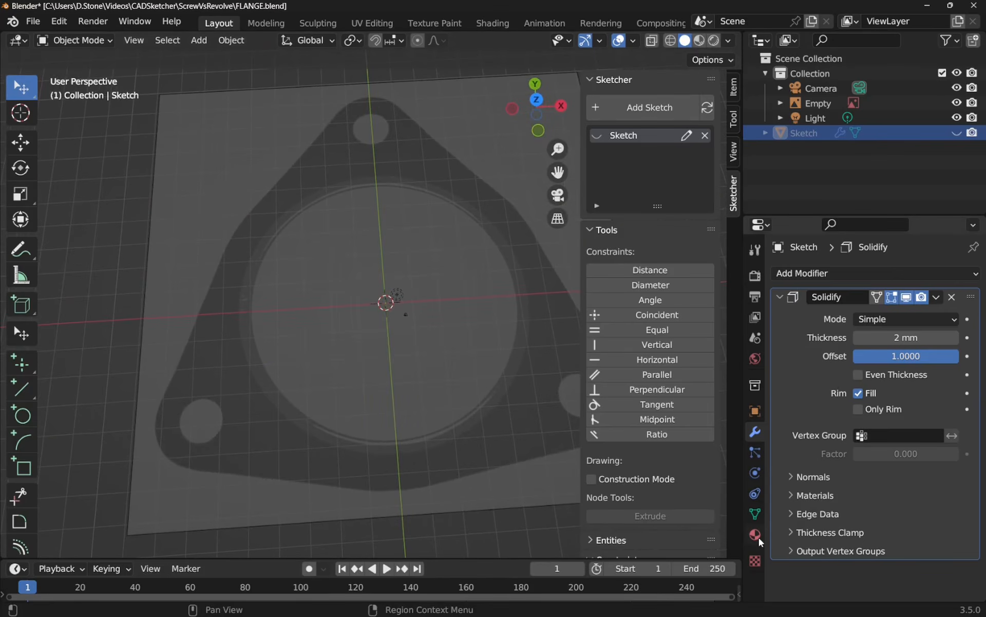
click(517, 391)
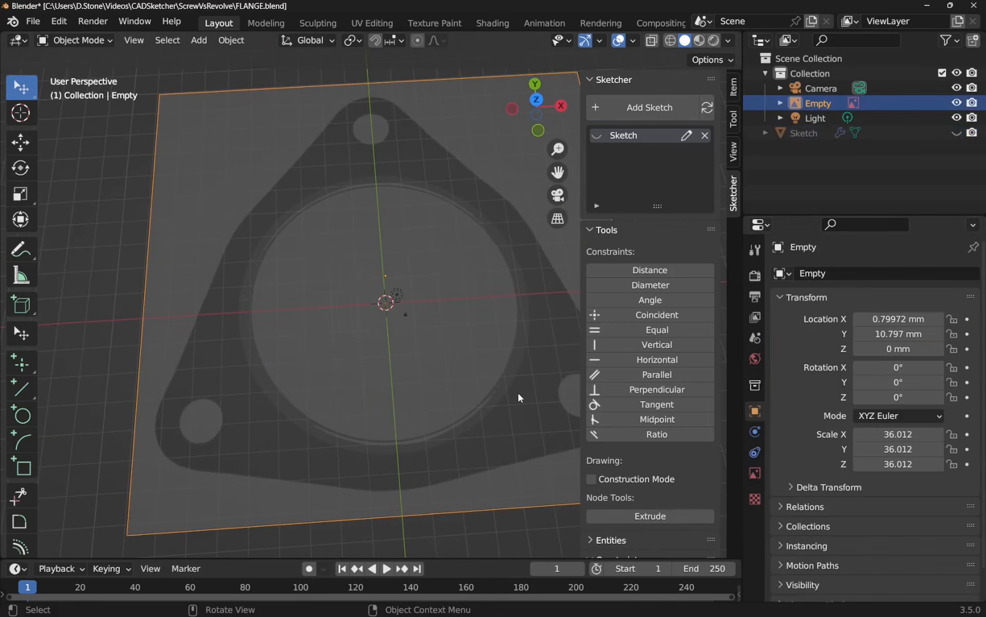
click(756, 473)
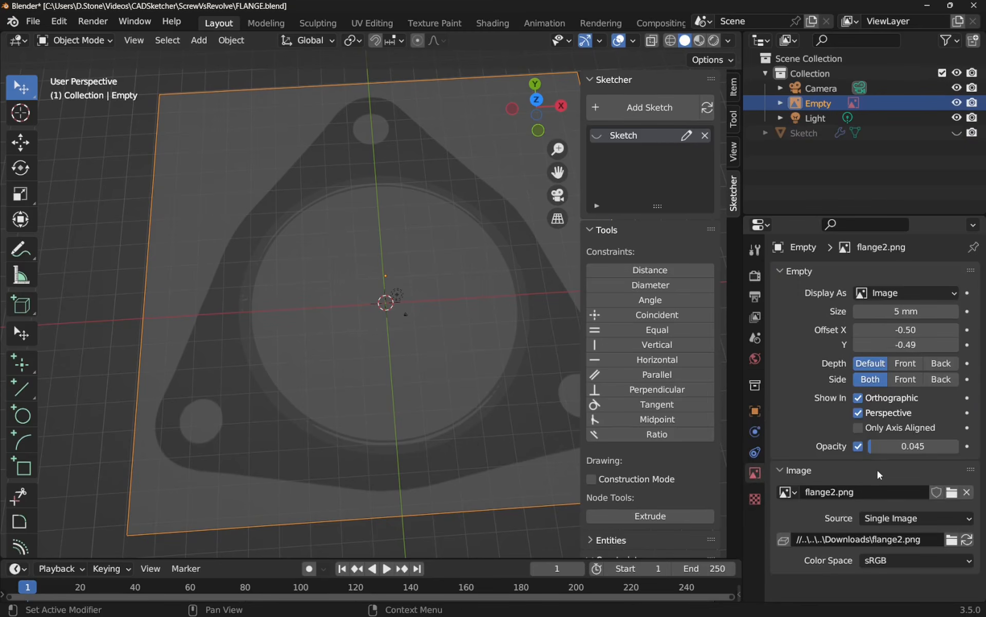
drag(884, 446, 948, 446)
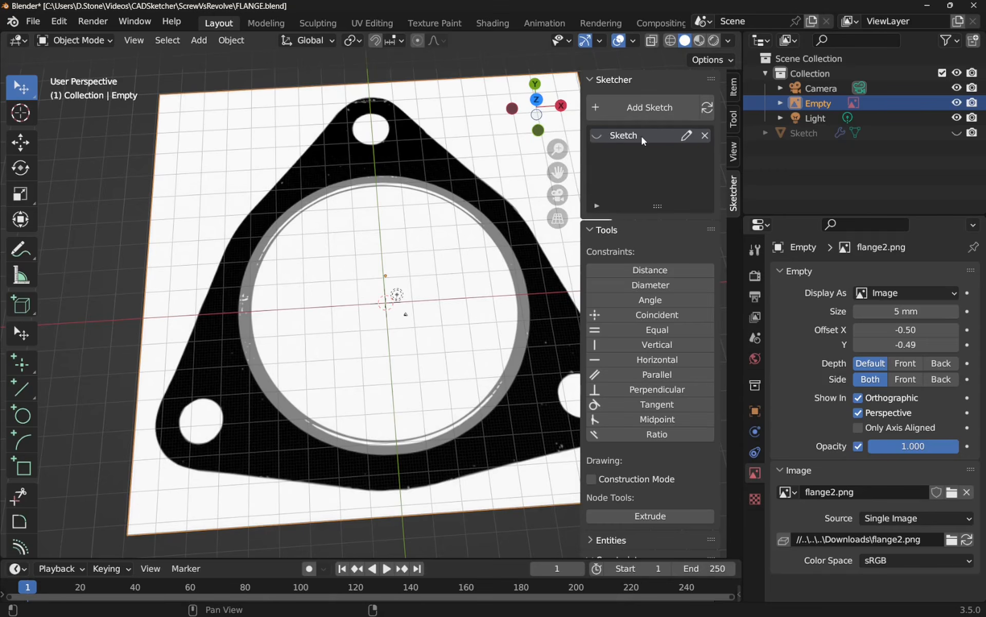
- Open the flange sketch for editing with the reference image hidden, and show all its constraints to examine the dimensions
click(597, 136)
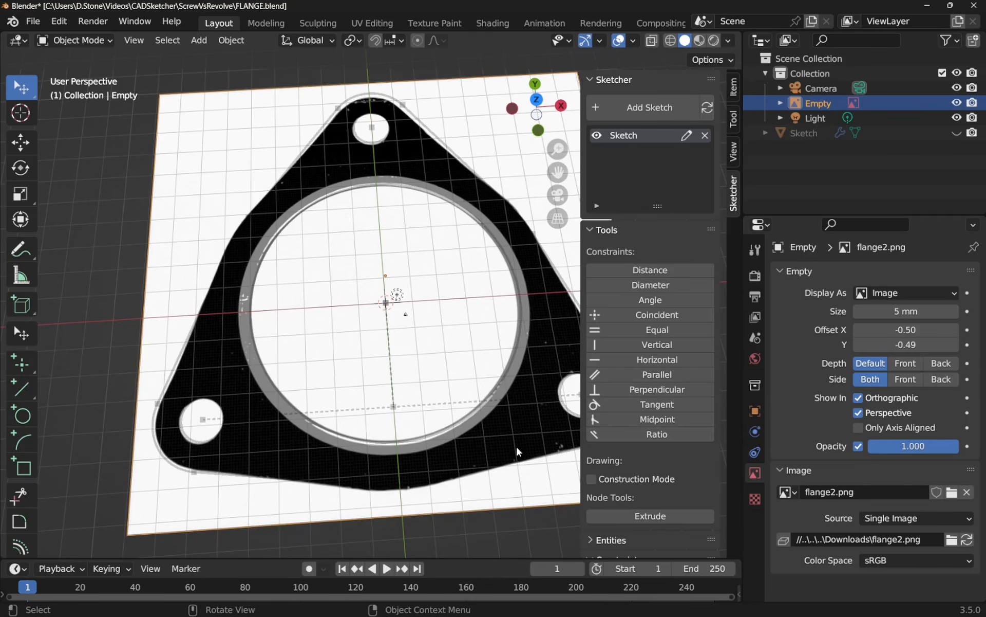
click(687, 135)
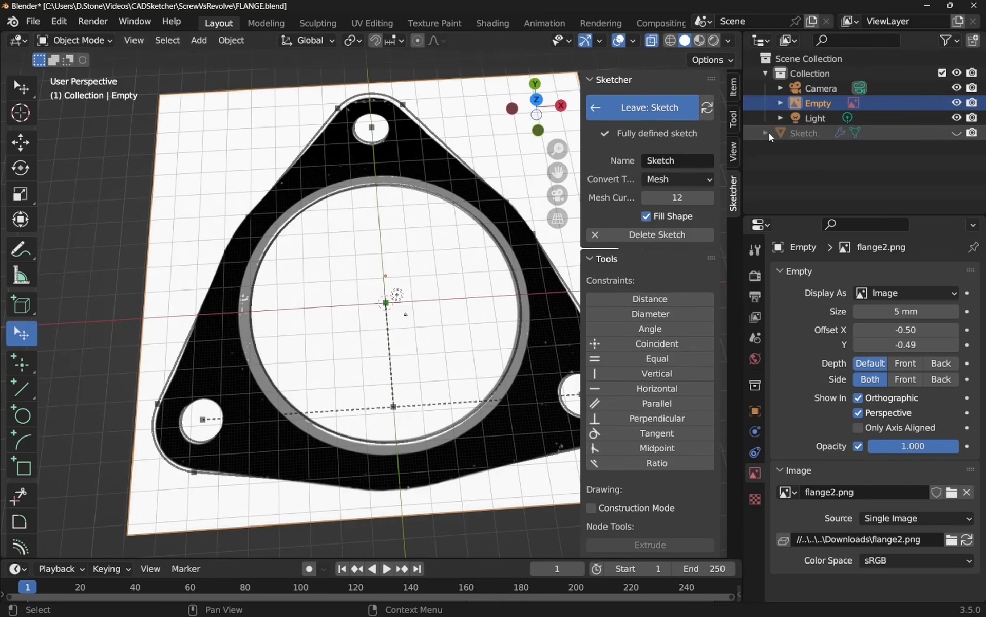
click(957, 102)
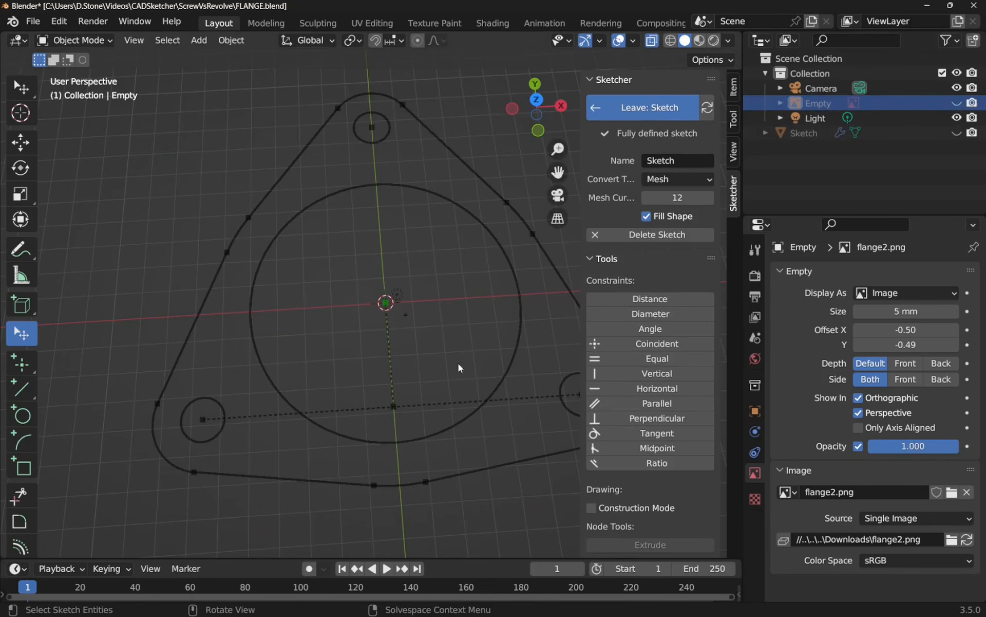
scroll(666, 502, down, 5)
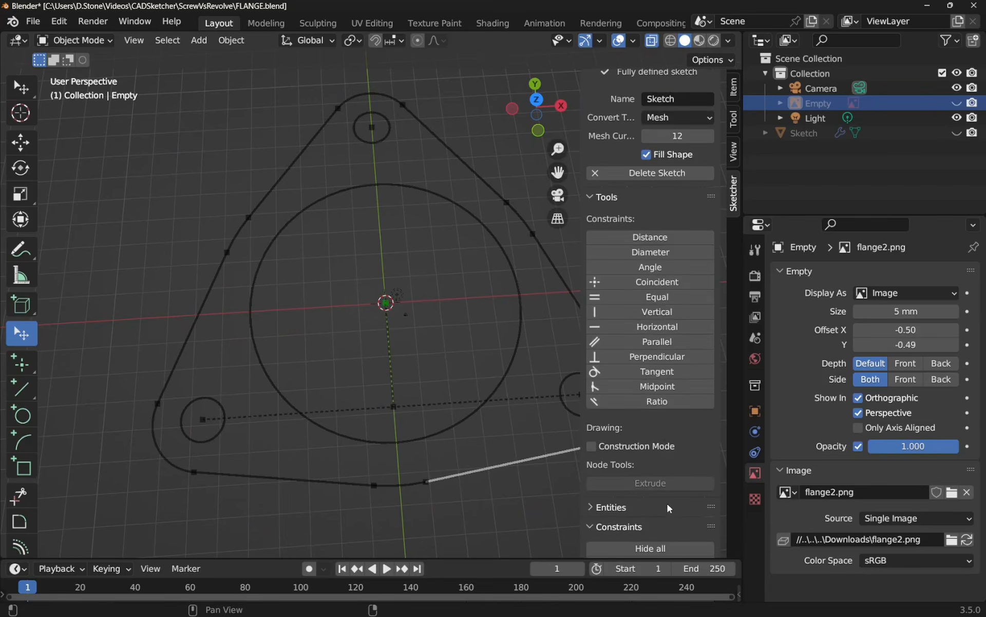
click(663, 502)
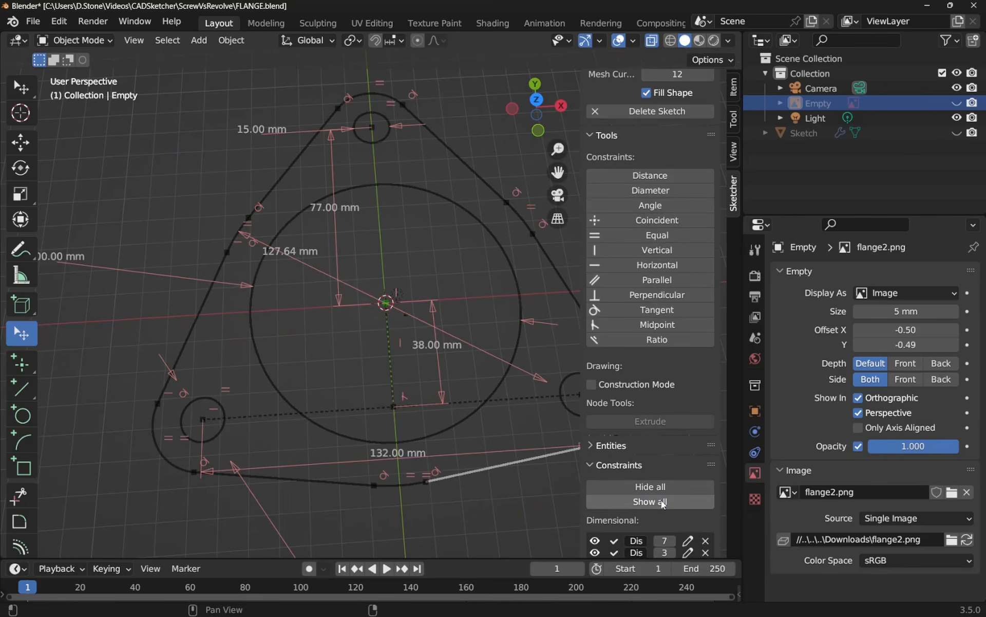
scroll(354, 411, up, 1)
scroll(355, 409, down, 4)
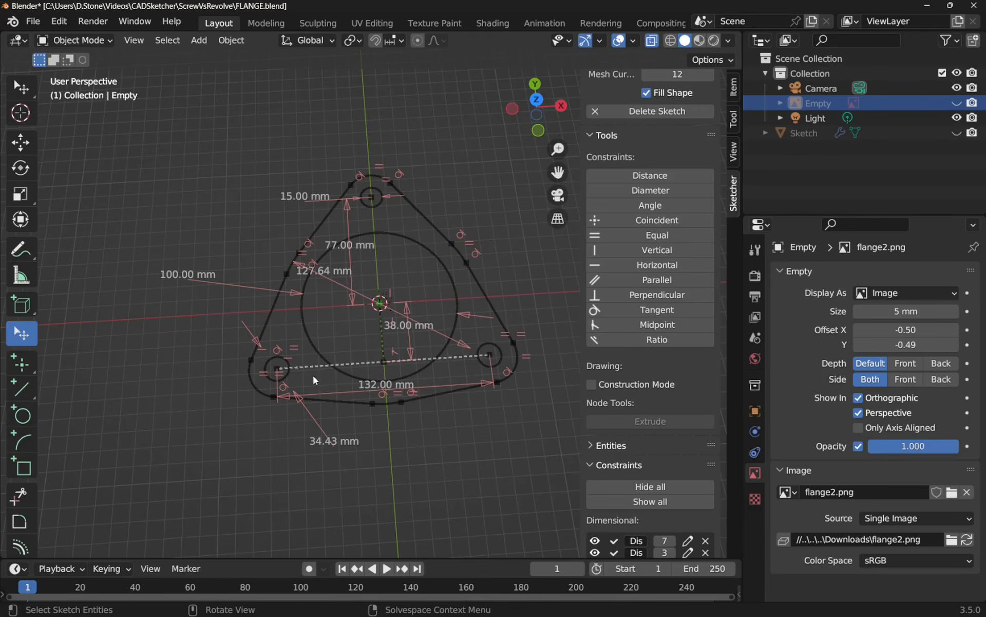
scroll(337, 379, up, 2)
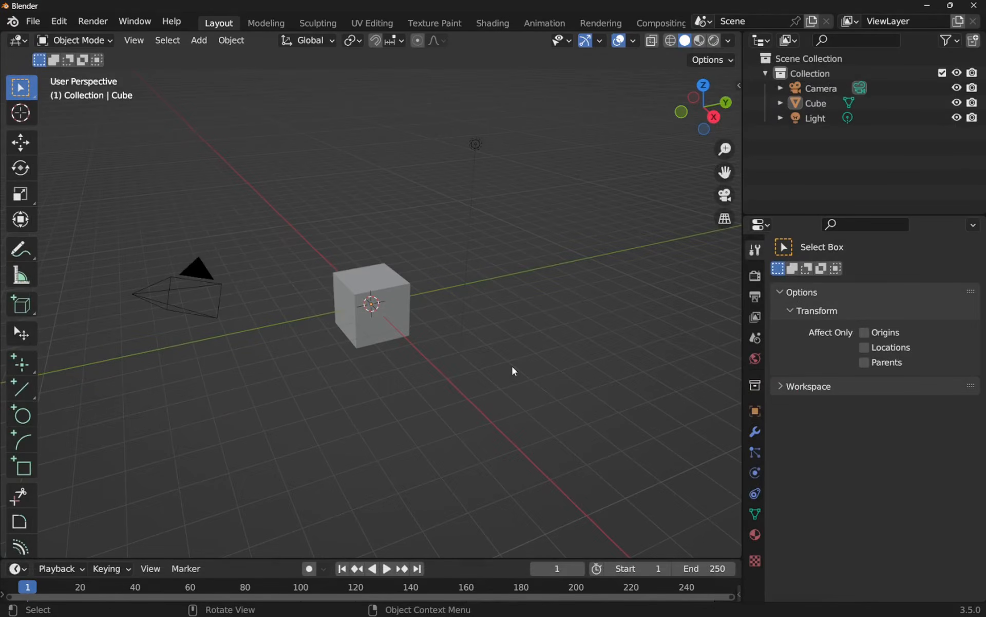
- Delete the default cube and align the viewport to the top orthographic view
click(379, 338)
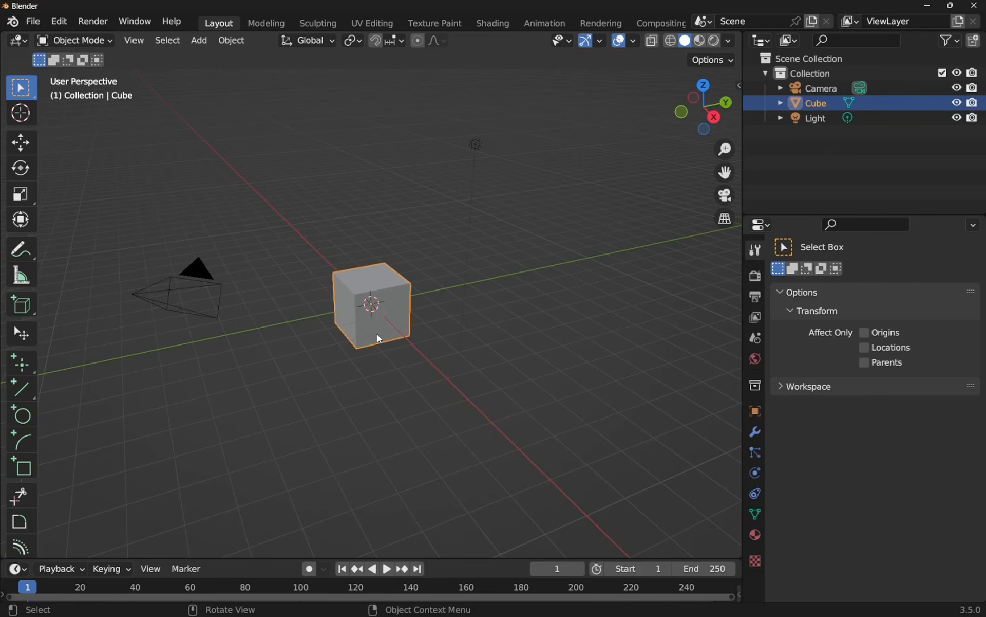
key(Delete)
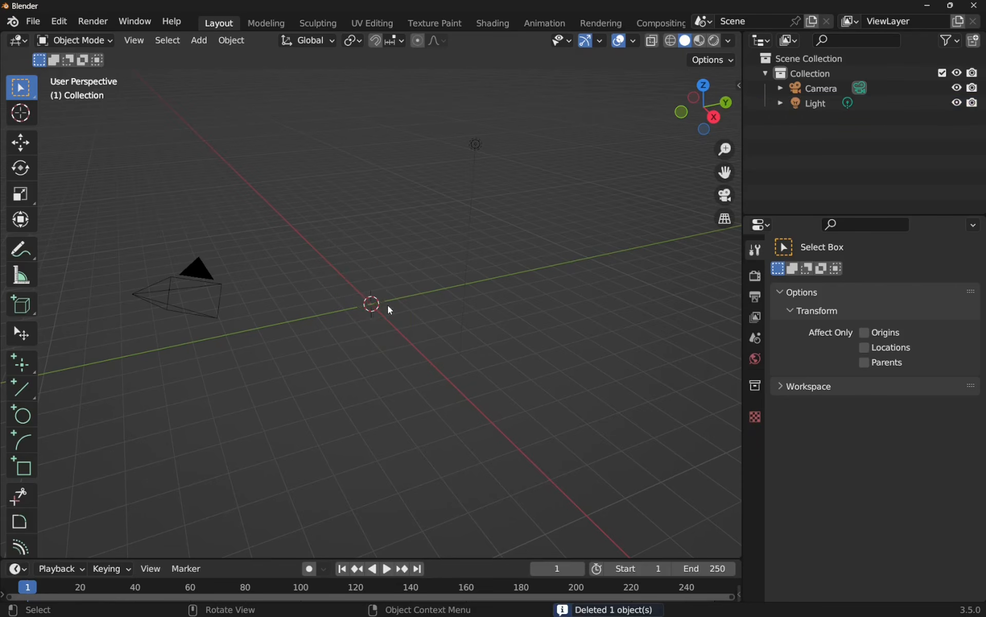
click(706, 86)
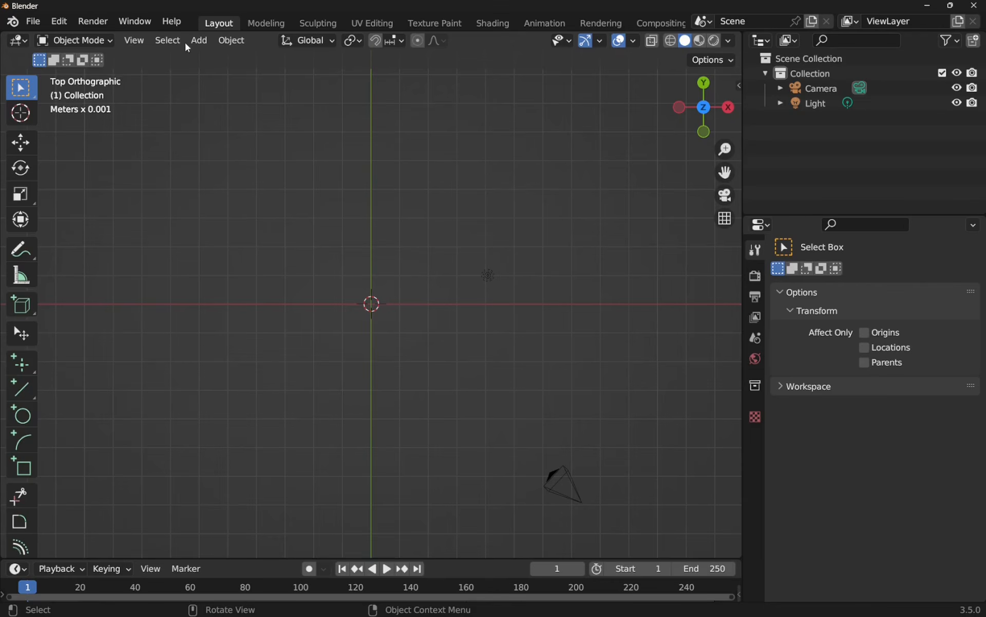
click(198, 40)
mouse_move(260, 229)
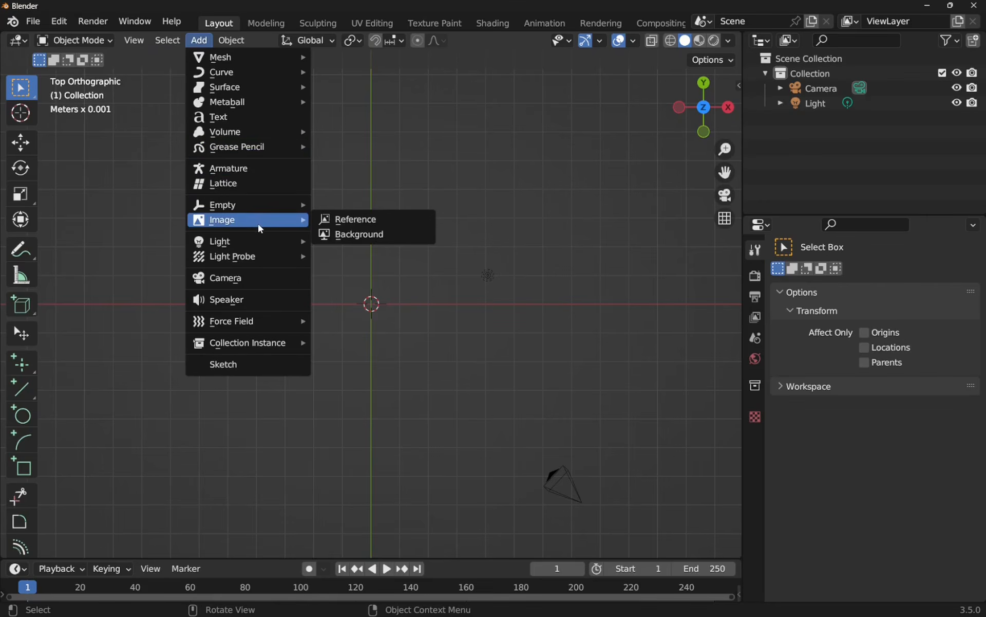
click(354, 221)
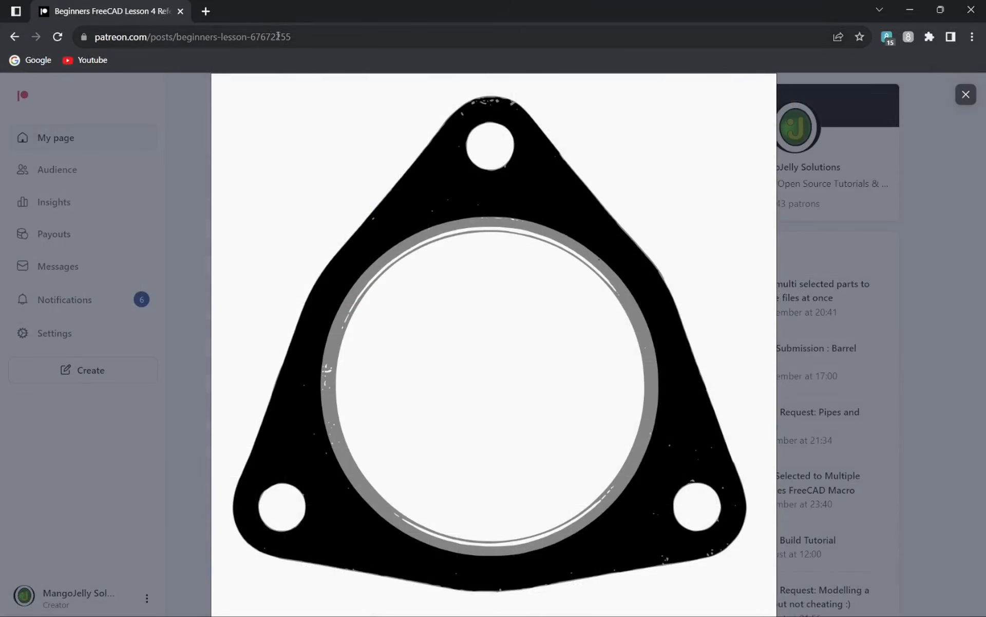
- Switch to the browser and locate the flange reference image in the Beginners FreeCAD Lesson 4 post on Patreon
click(308, 38)
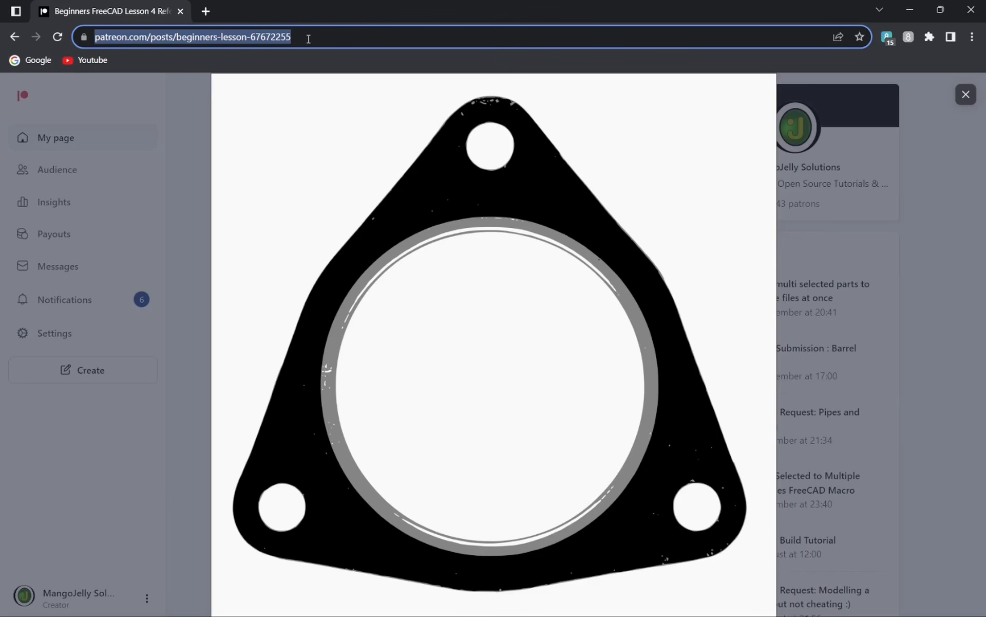
click(394, 187)
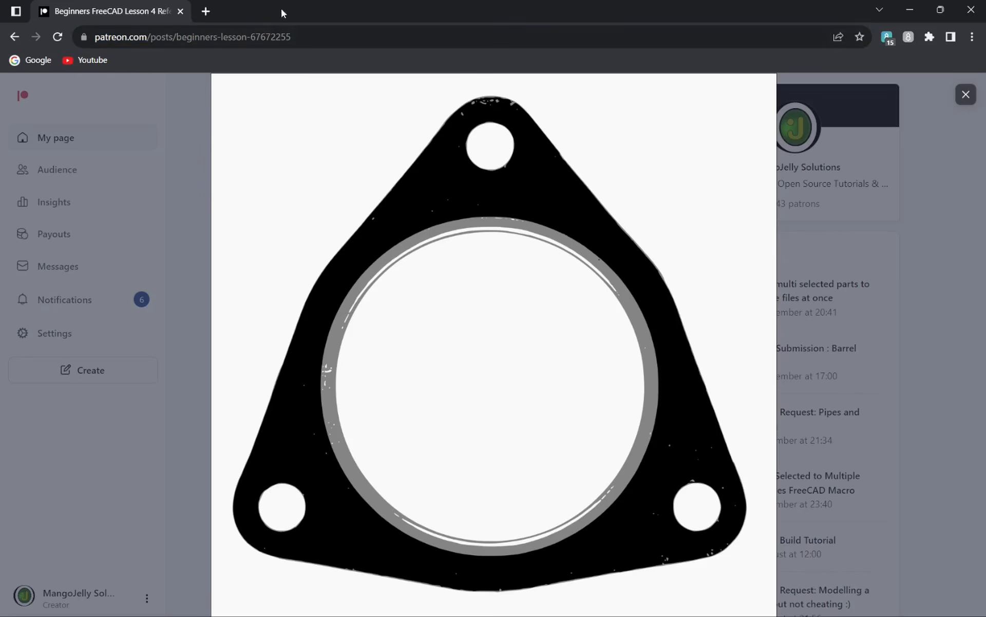
click(195, 170)
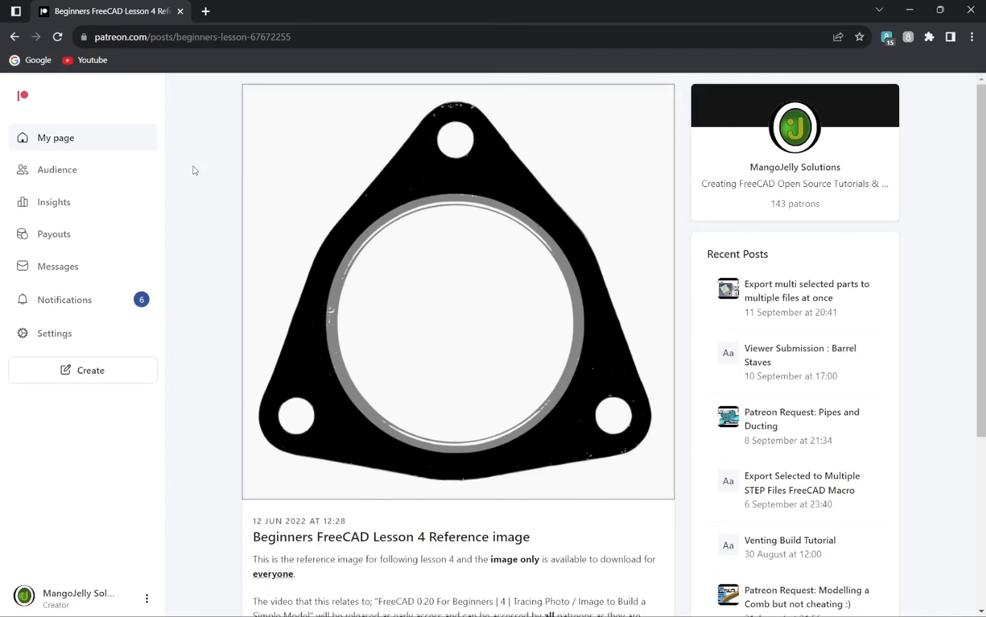
click(466, 173)
right_click(480, 339)
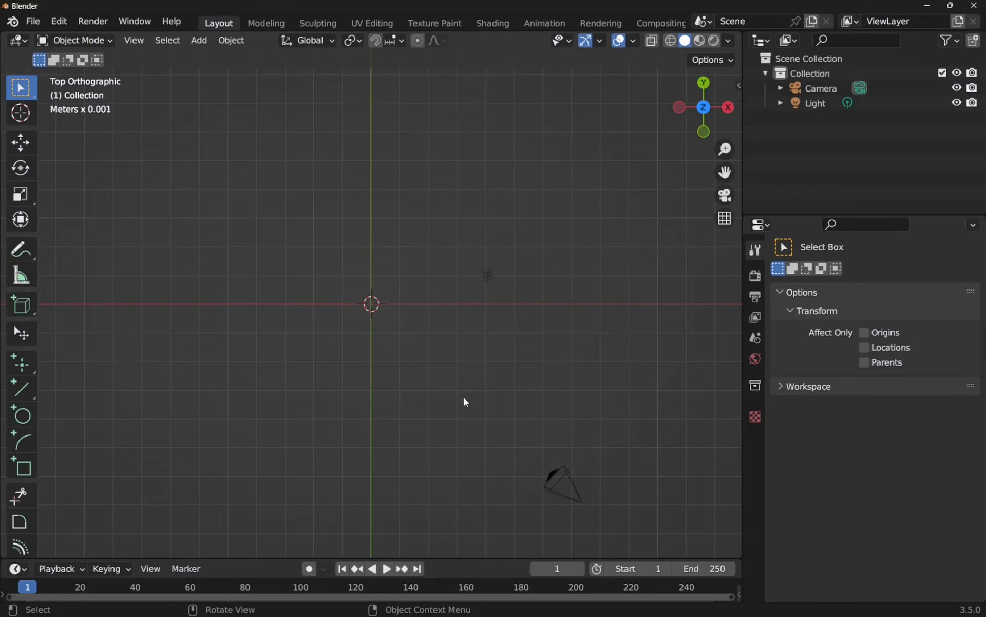
- Add flange2.png from the Downloads folder as a reference image aligned to the top view
click(199, 40)
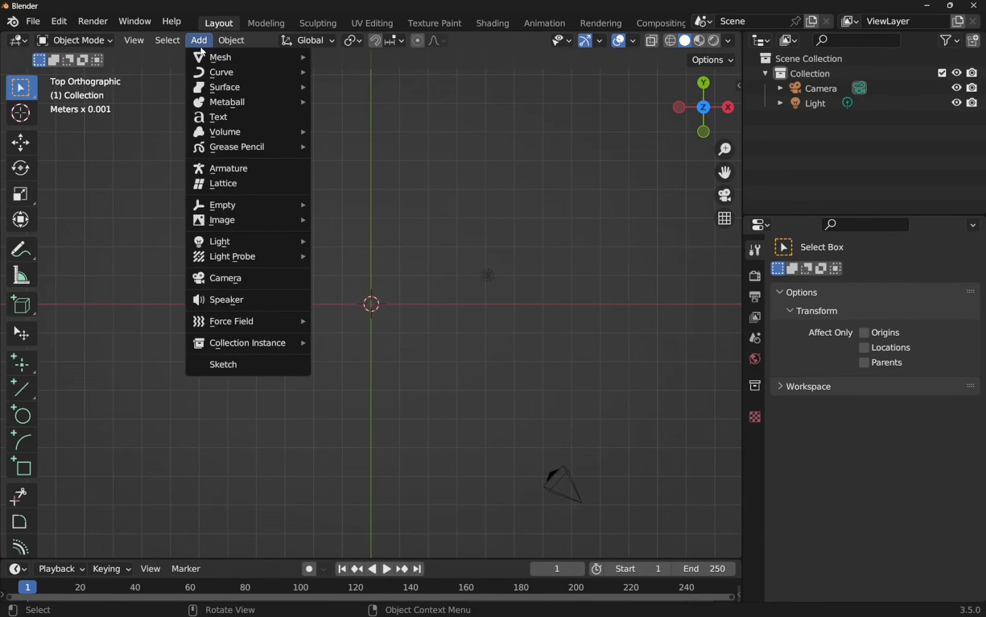
mouse_move(238, 218)
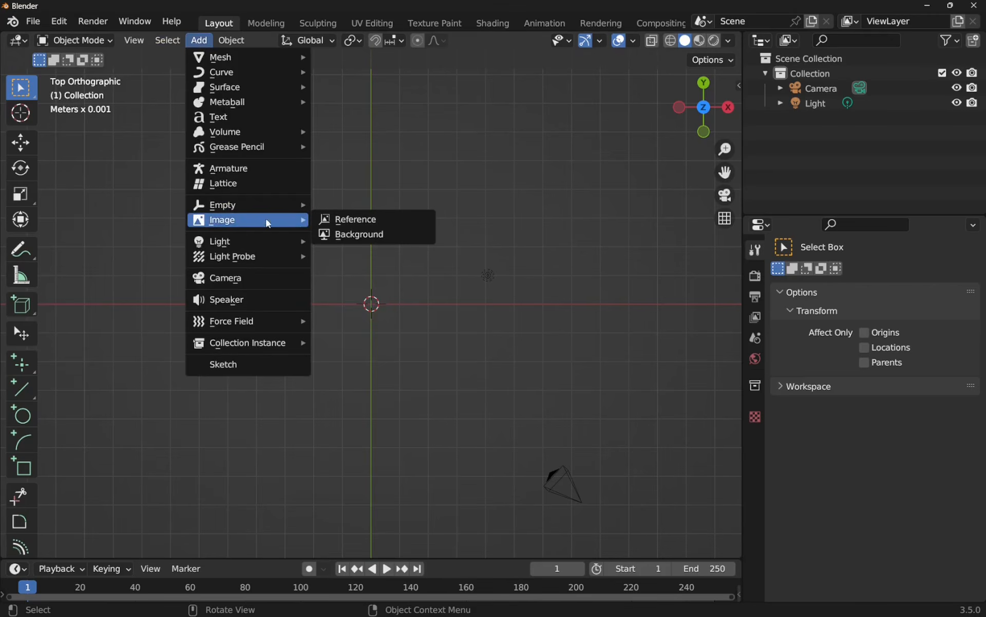
click(329, 221)
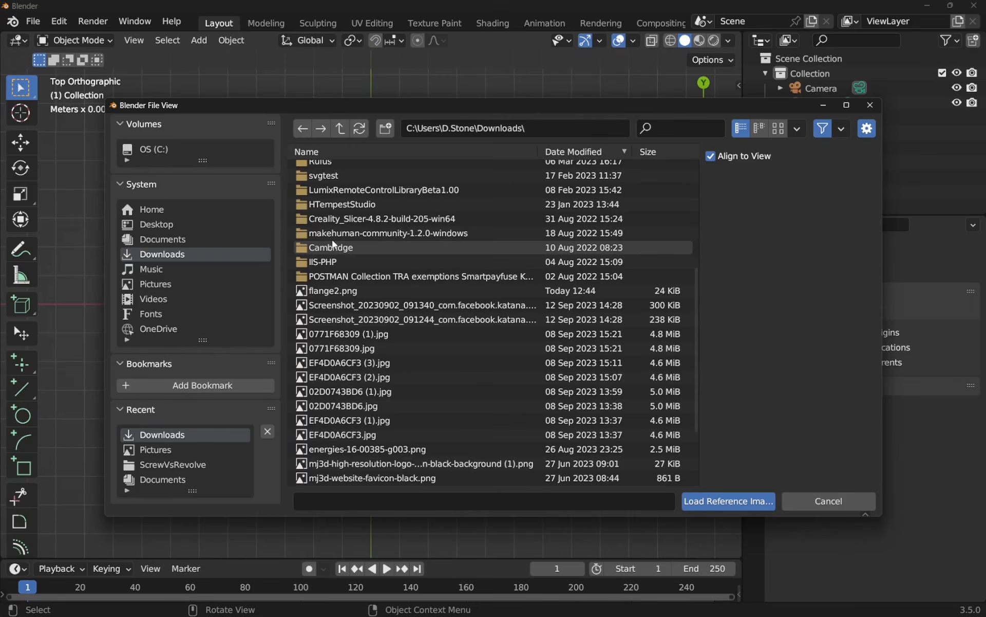
click(335, 291)
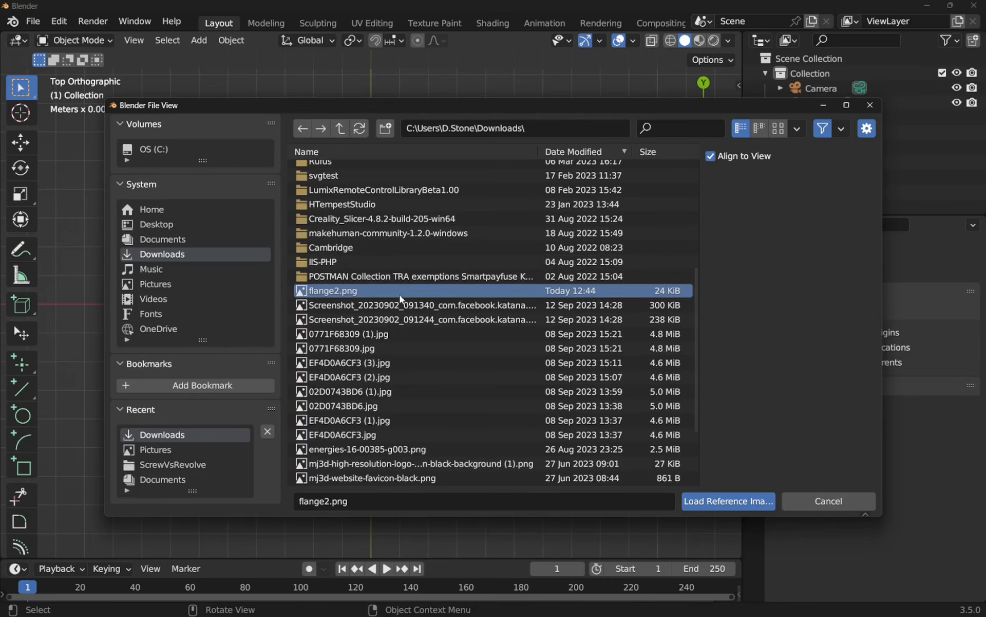
click(743, 507)
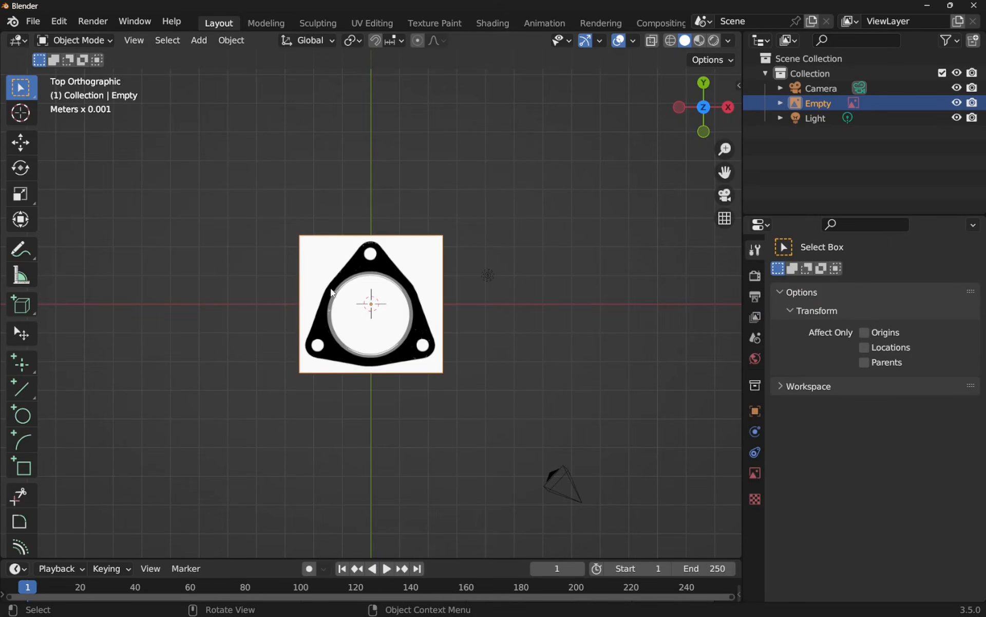
- Switch to the file explorer and bring flange2.png from Downloads into the Blender viewport as a second image, beside the first
key(alt+Tab)
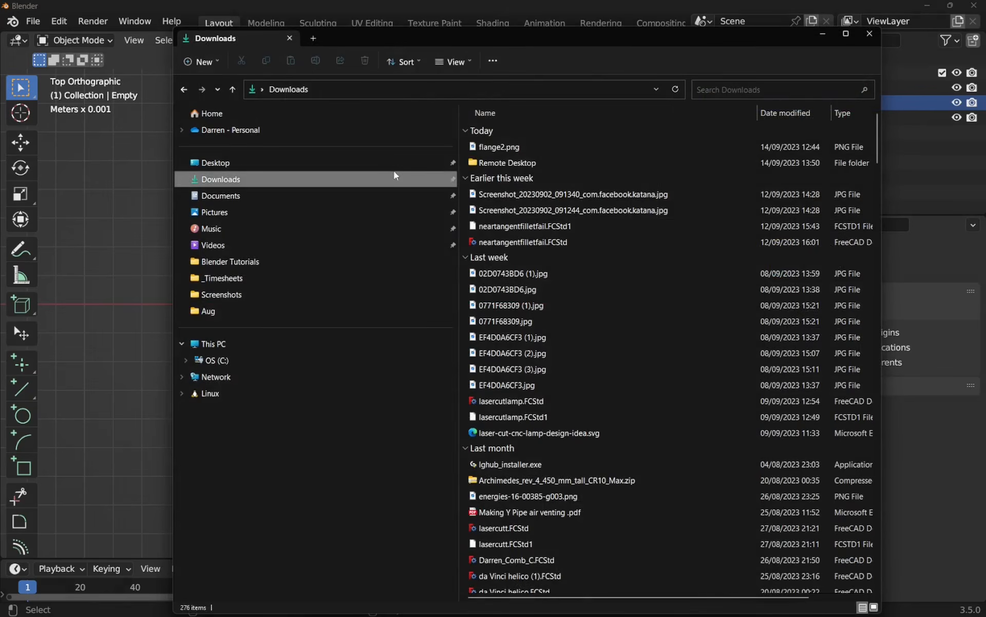
click(520, 148)
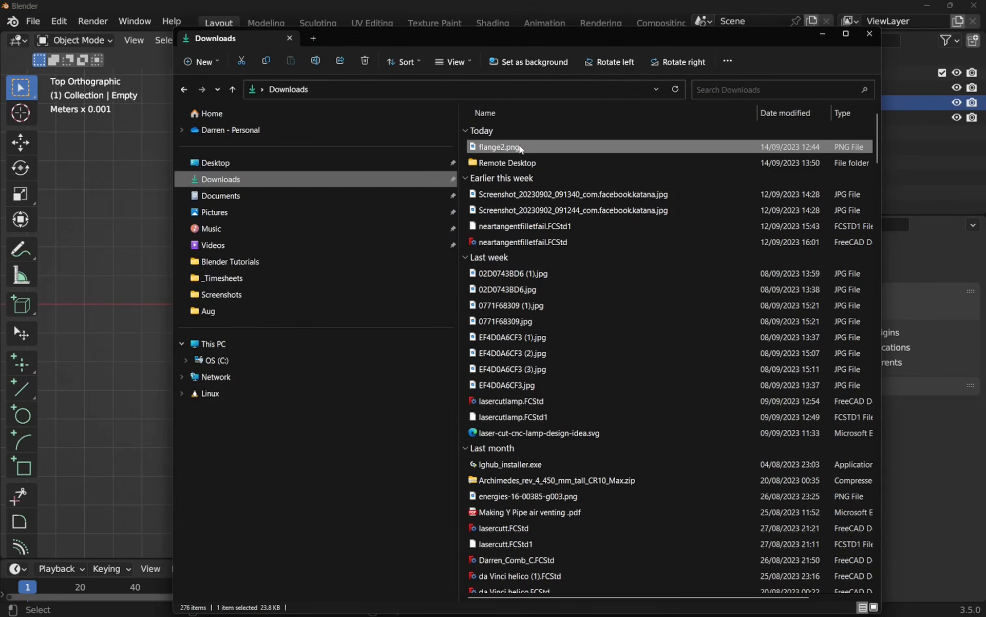
drag(520, 147, 89, 256)
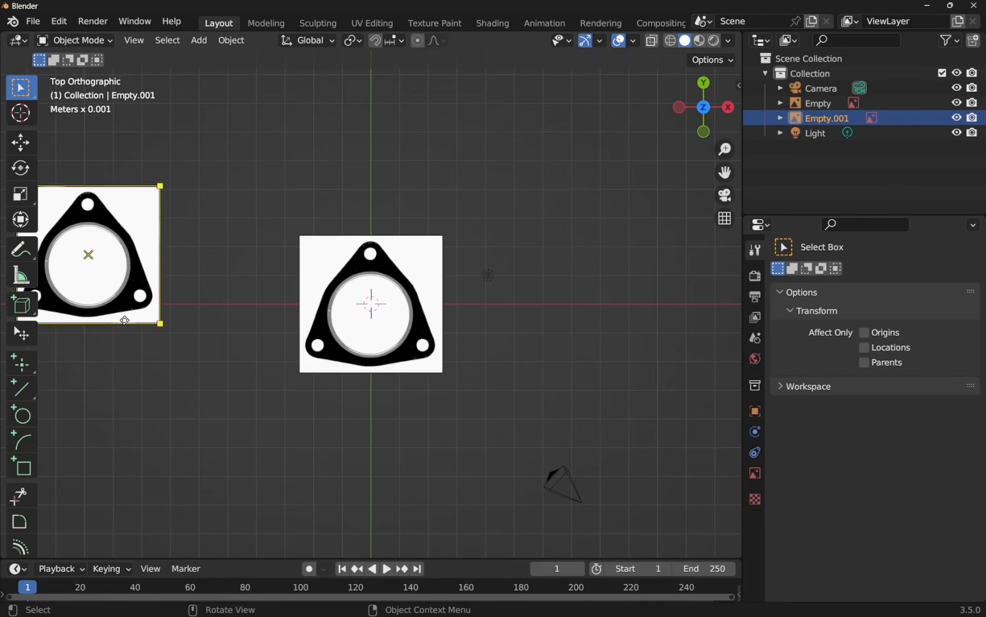
- Try to offset the second flange image from its origin and scale it up, cancel the scaling and undo the offset
drag(96, 262, 169, 301)
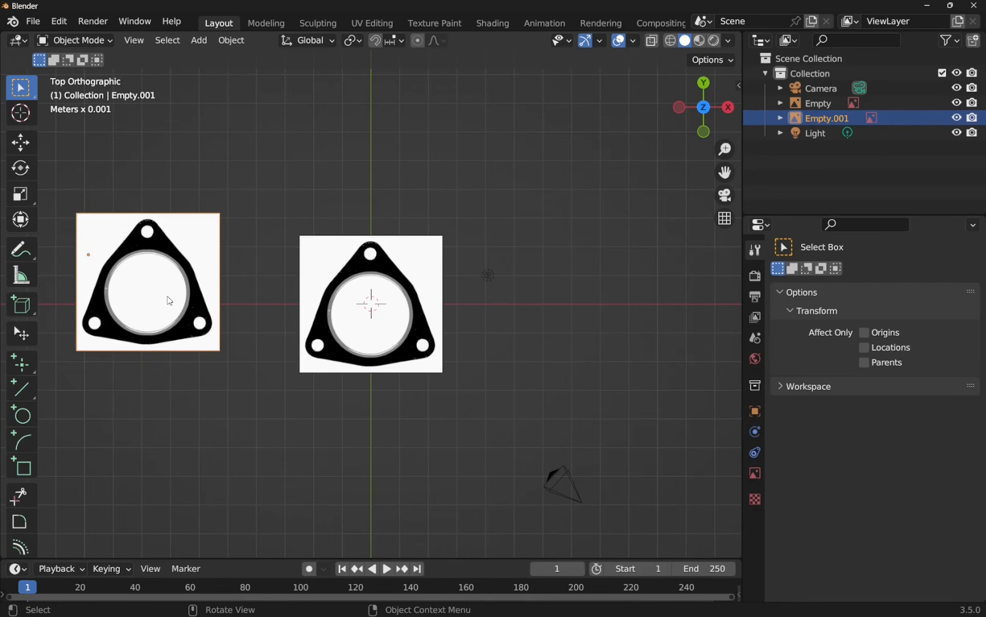
key(s)
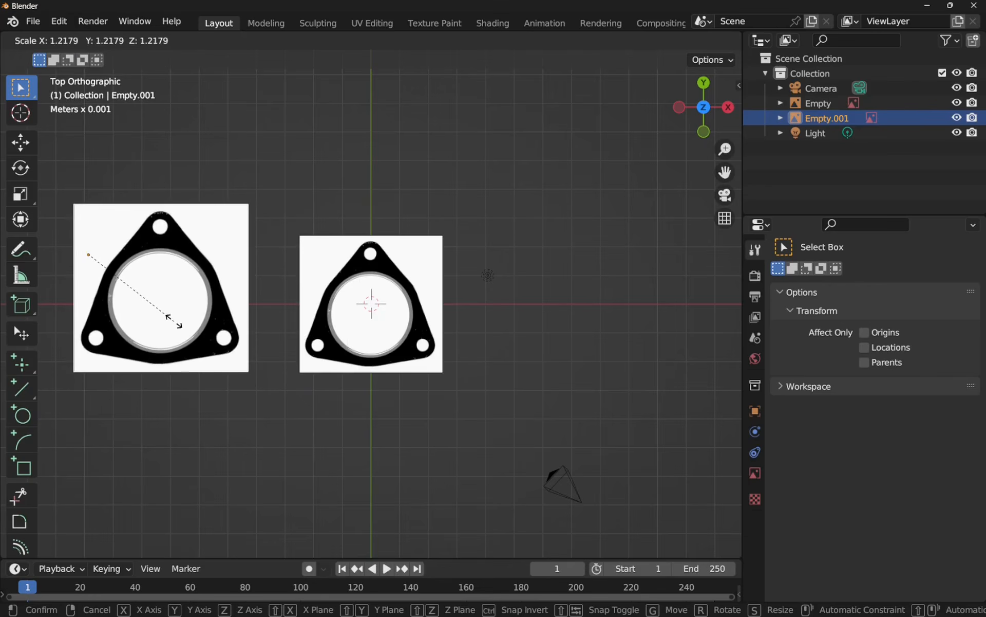
right_click(175, 320)
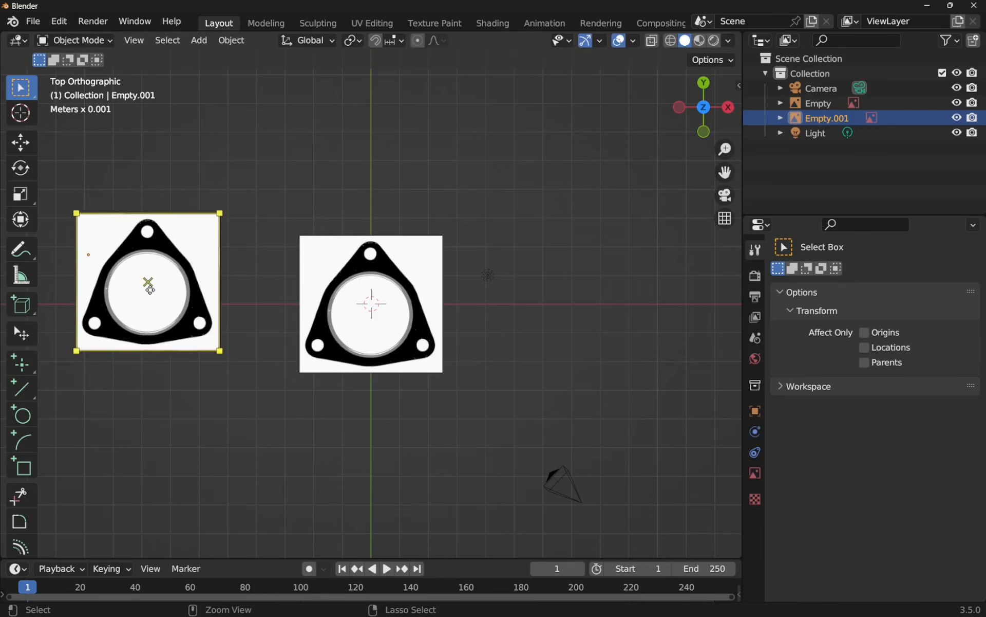
key(ctrl+z)
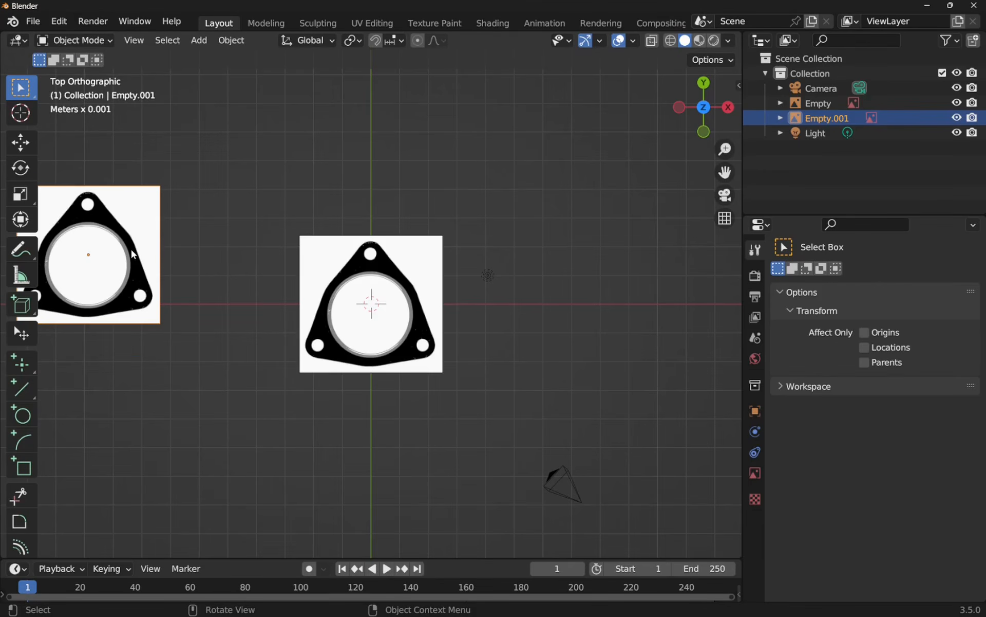
click(90, 253)
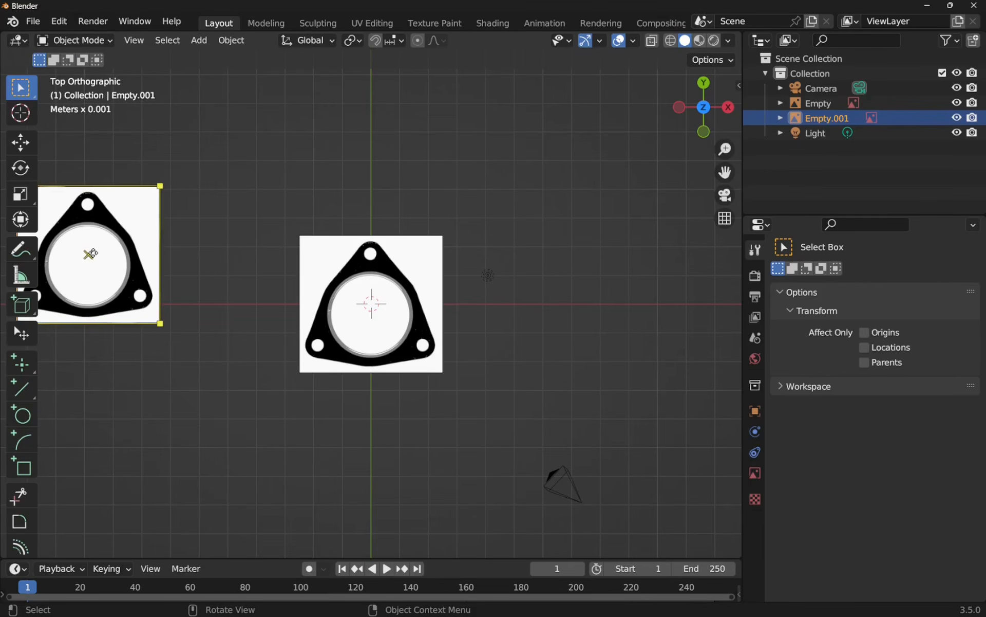
- Try shifting the second flange image along X and freely with the Move tool, undoing the free move
click(21, 143)
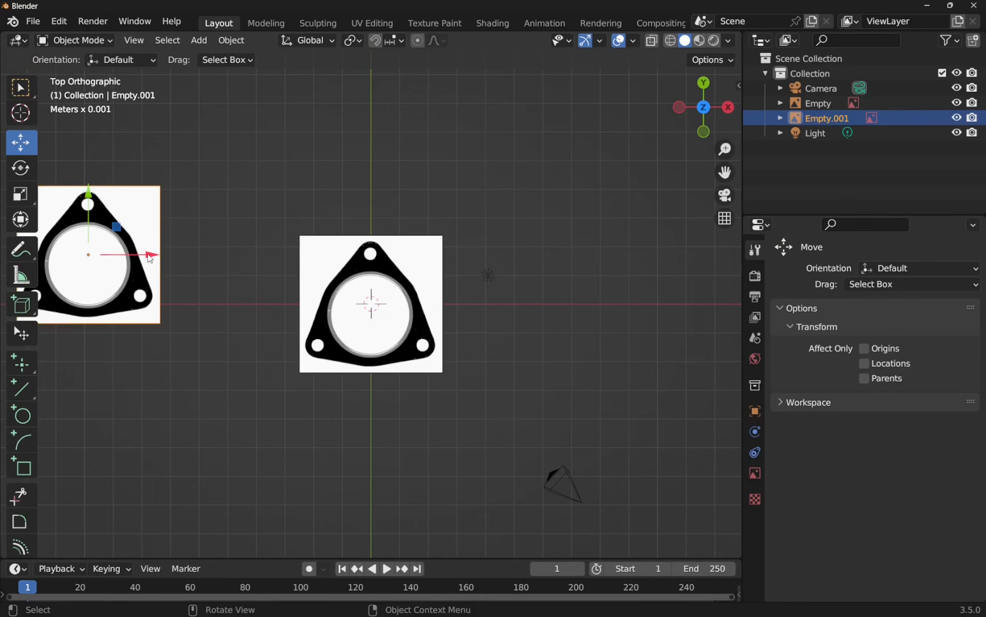
mouse_move(153, 252)
mouse_down()
mouse_move(280, 262)
mouse_move(143, 269)
mouse_move(263, 258)
mouse_move(161, 259)
mouse_move(171, 254)
mouse_move(157, 248)
mouse_up()
key(g)
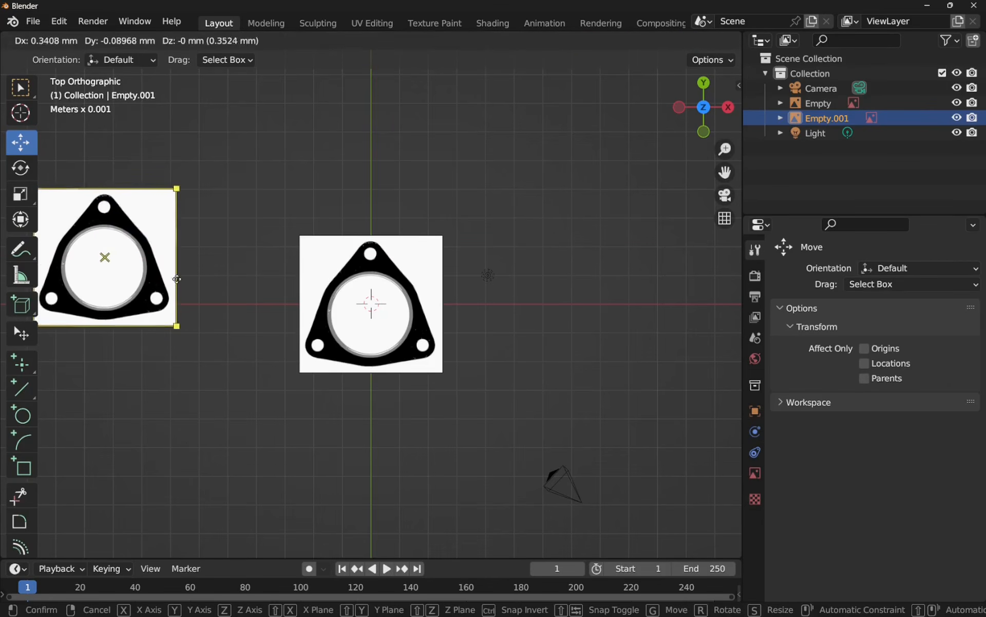
drag(197, 257, 173, 276)
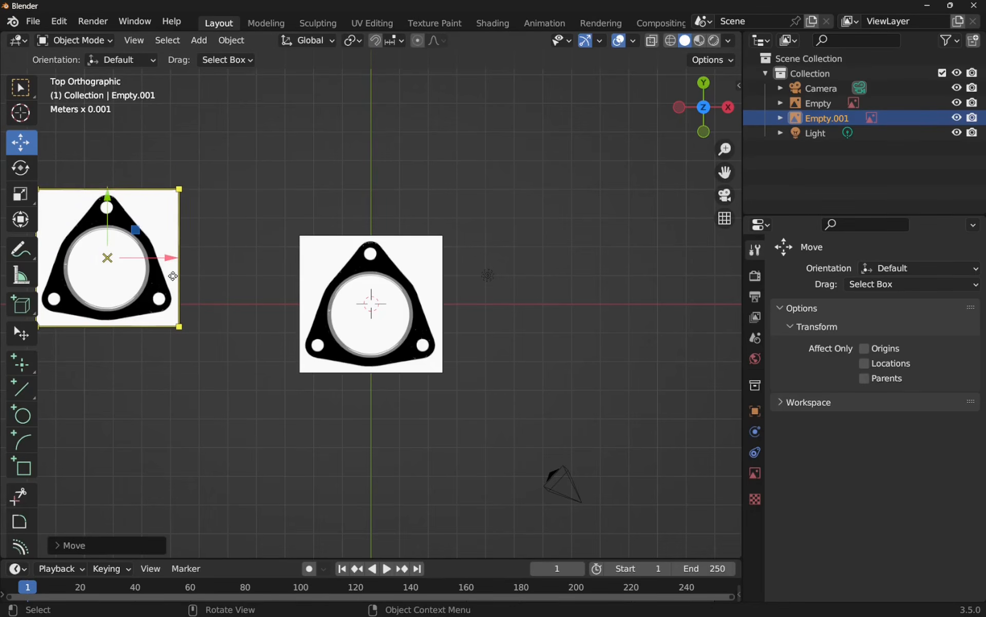
key(ctrl+z)
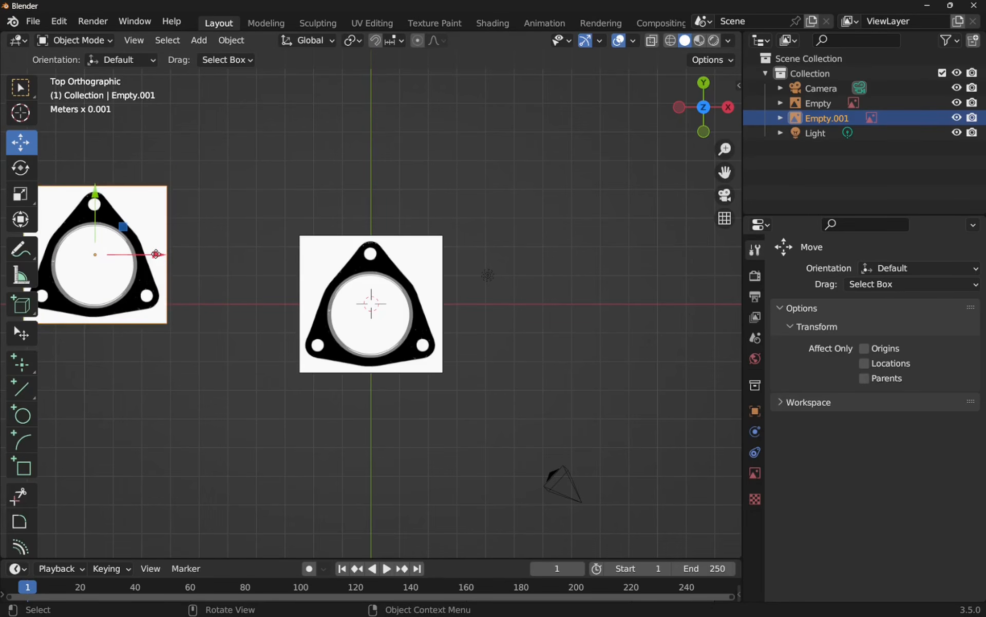
mouse_move(156, 254)
mouse_down()
mouse_move(225, 253)
mouse_move(154, 253)
mouse_move(164, 254)
mouse_up()
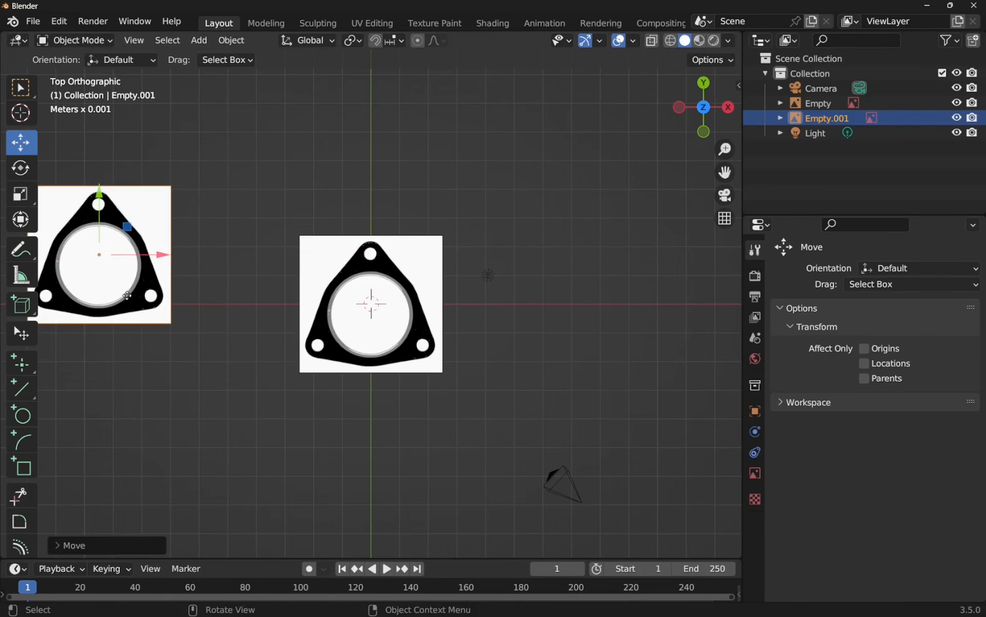
- Move the second flange image freely to the upper right of the first one and delete it
click(19, 92)
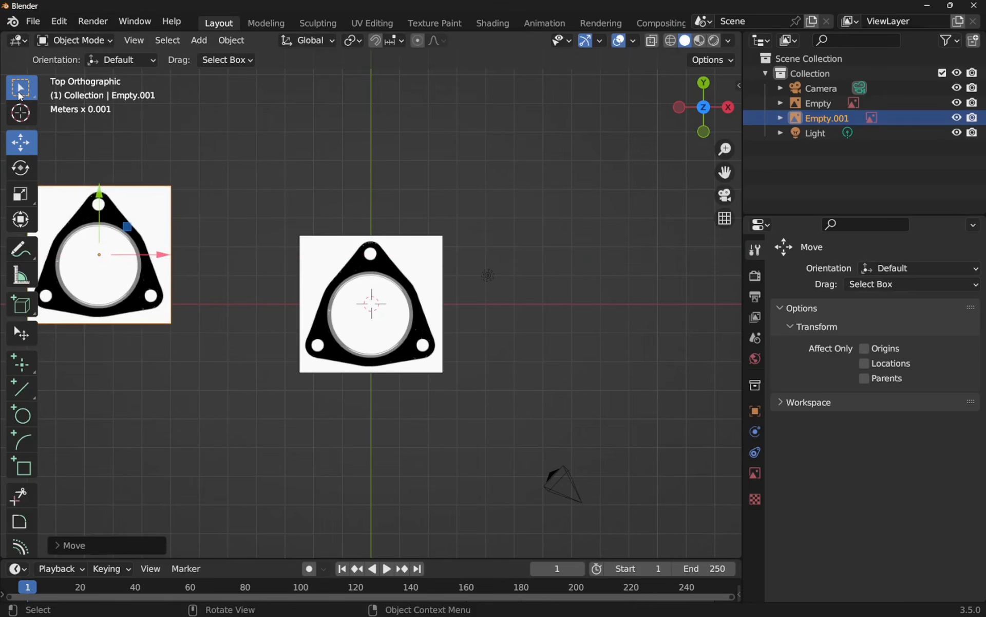
click(153, 227)
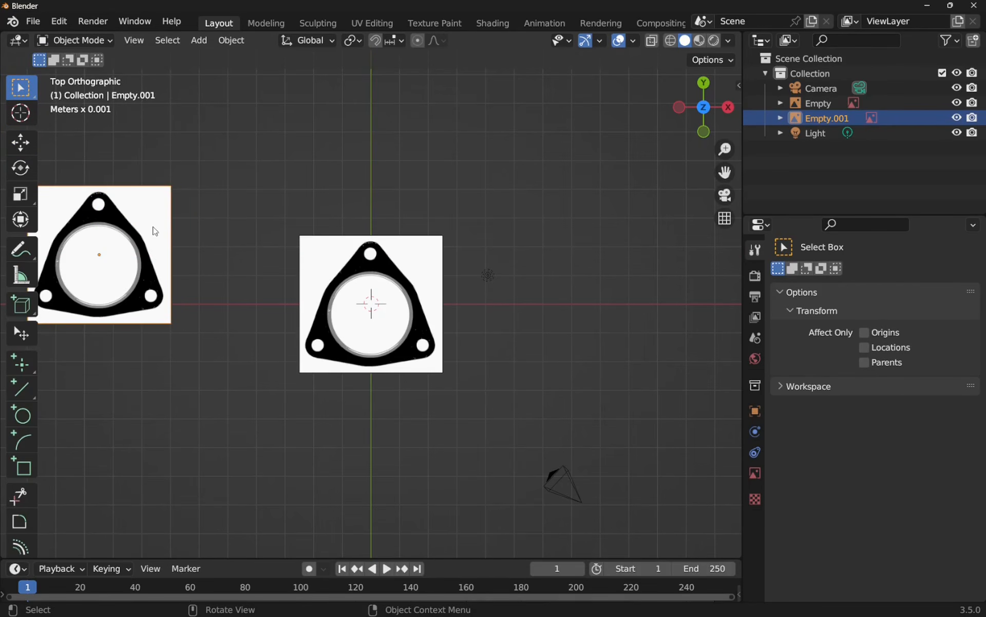
key(g)
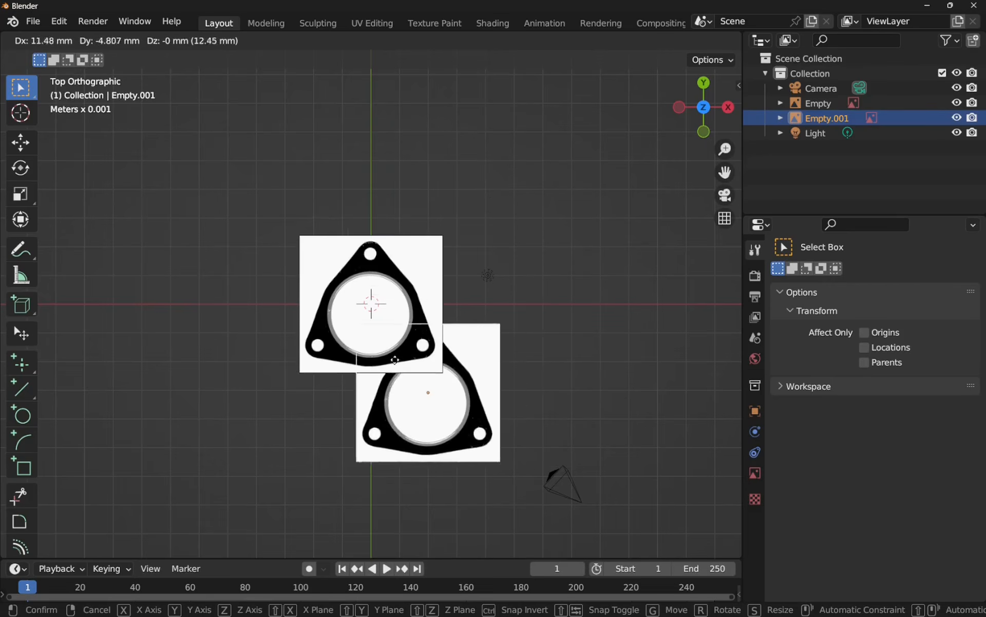
click(570, 212)
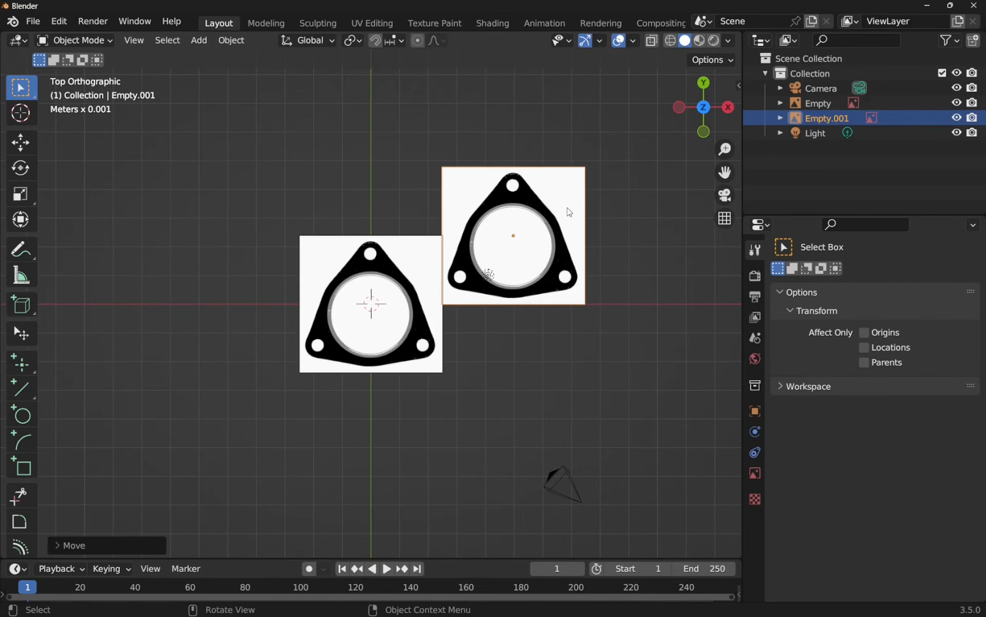
click(563, 225)
key(Delete)
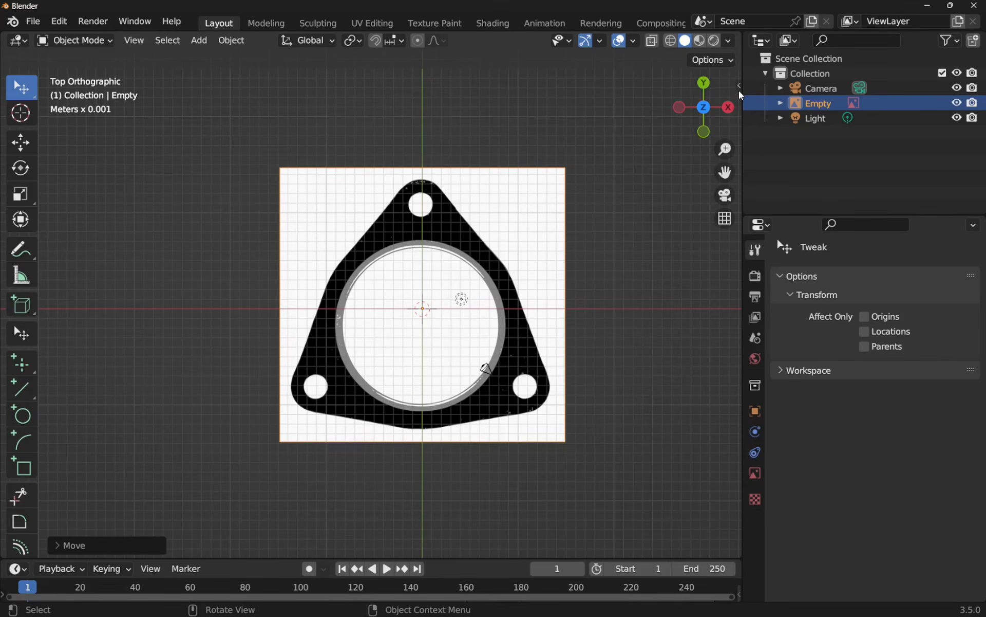
- Add a CAD Sketcher sketch on the horizontal XY workplane, in the plane of the flange image
key(n)
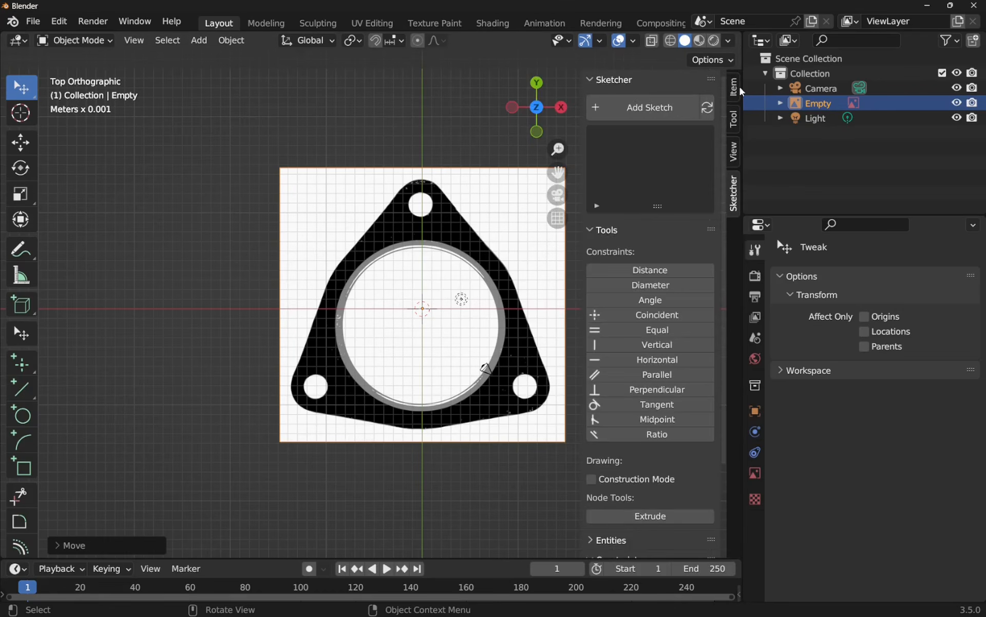
click(647, 110)
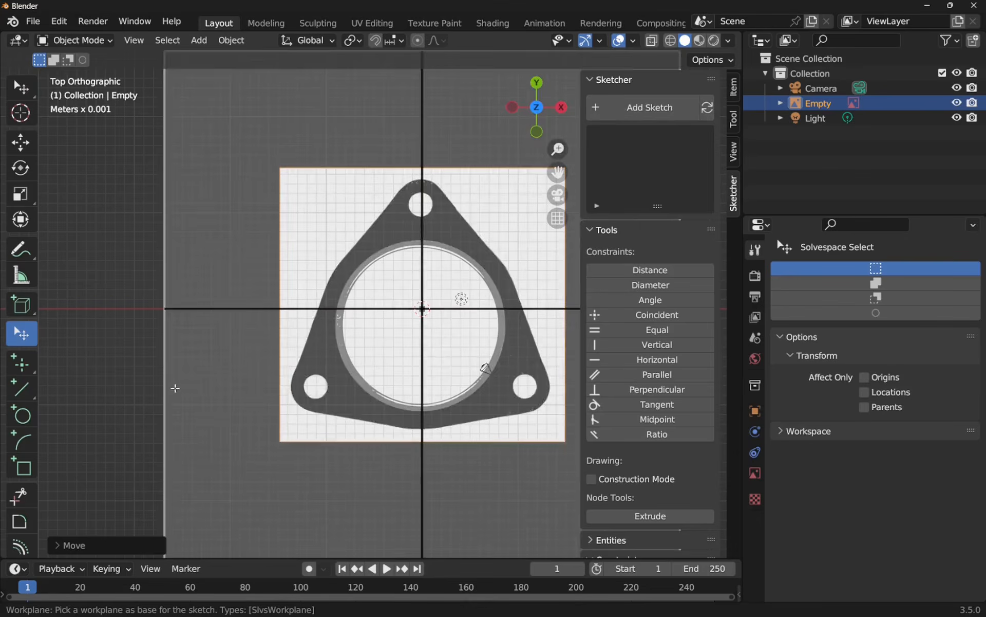
middle_drag(175, 388, 226, 315)
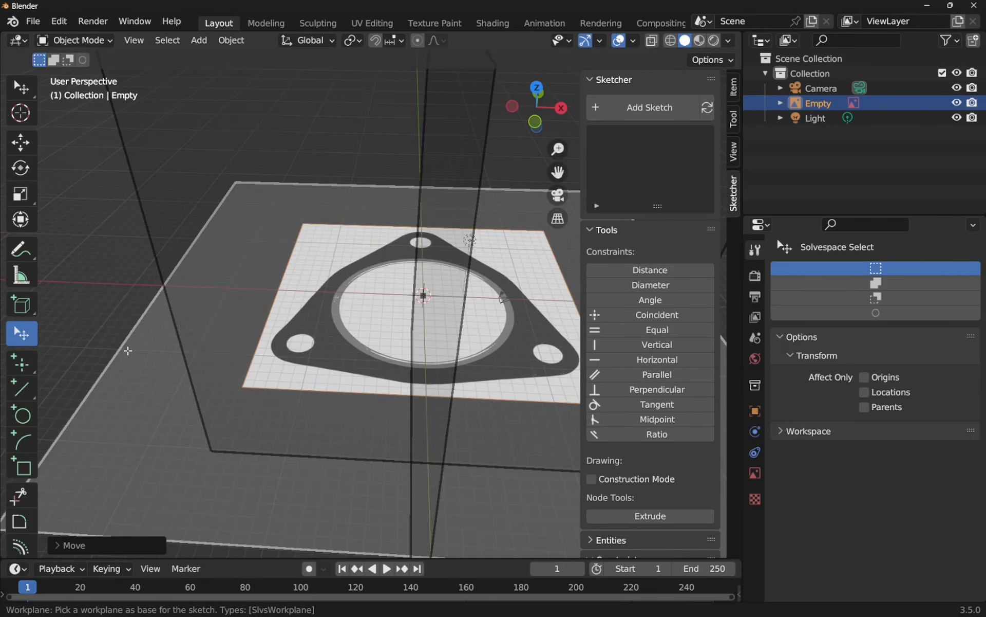
click(128, 351)
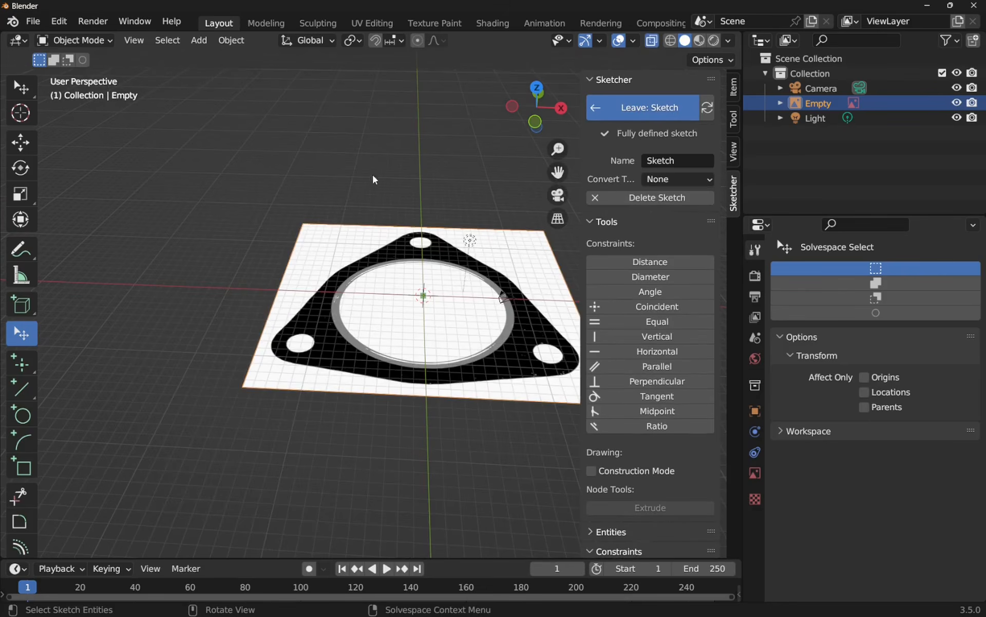
- Hide the flange image and draw a 2D circle about 31 mm in diameter, centred on the origin
middle_drag(441, 147, 471, 278)
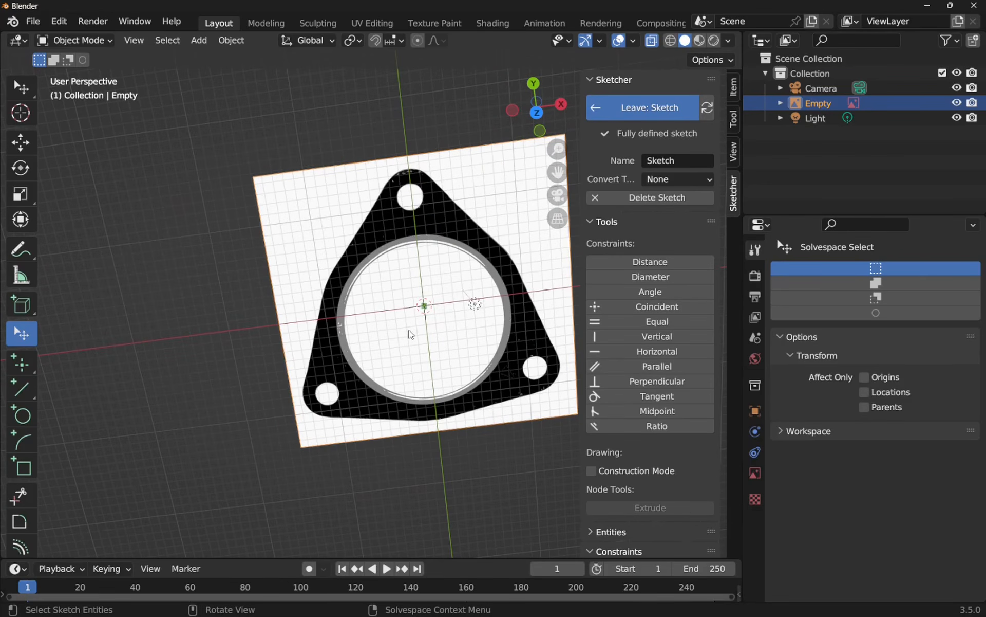
click(21, 424)
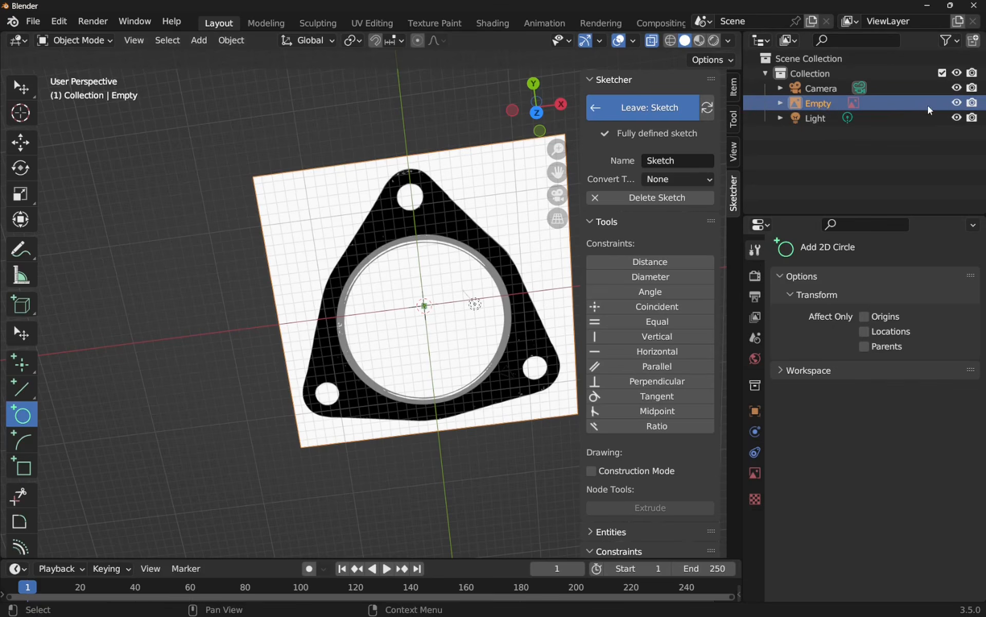
click(956, 103)
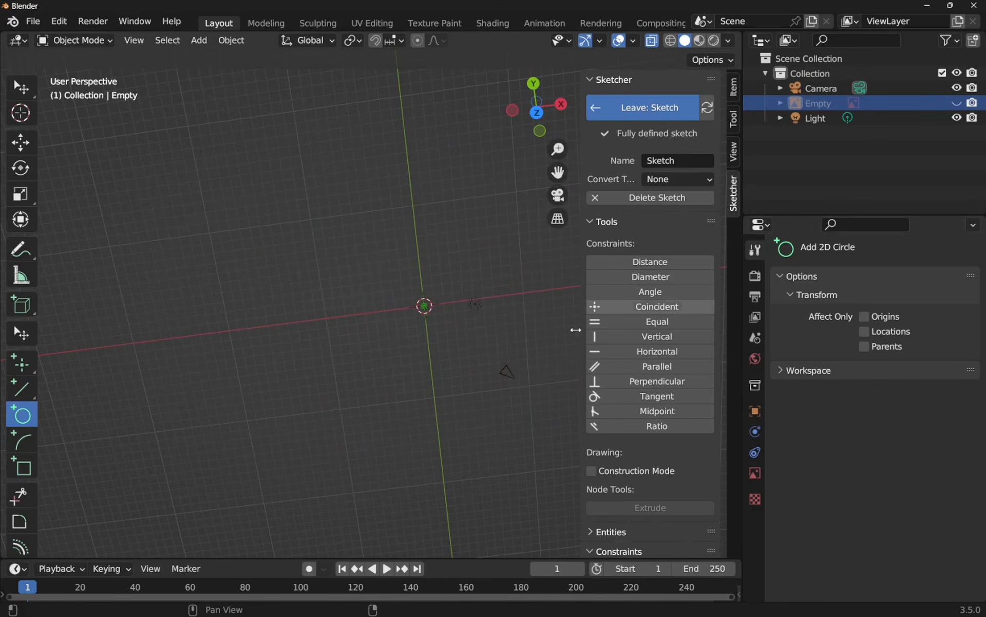
click(424, 310)
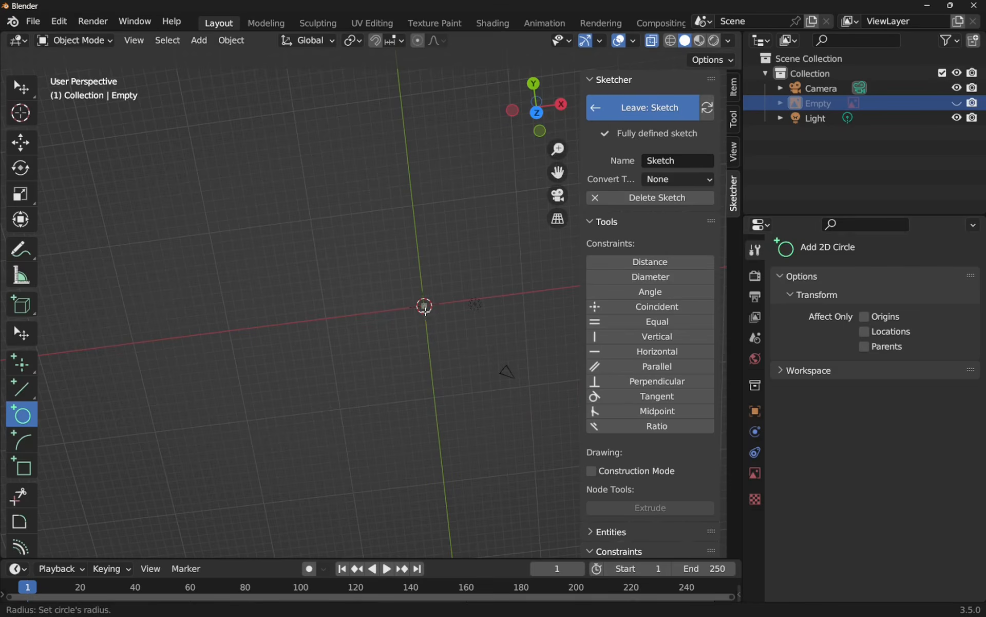
click(546, 387)
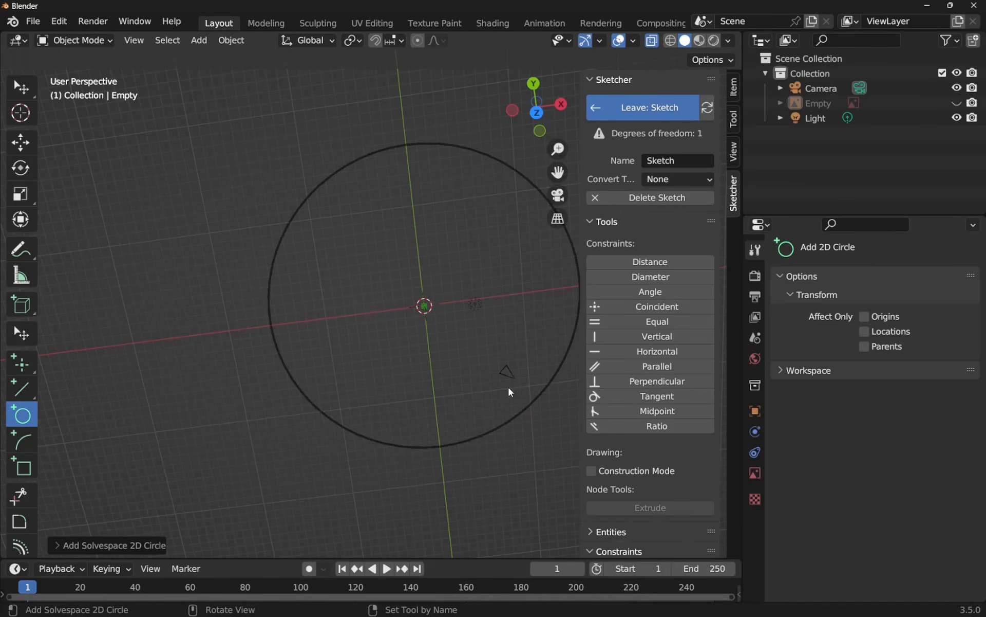
key(Escape)
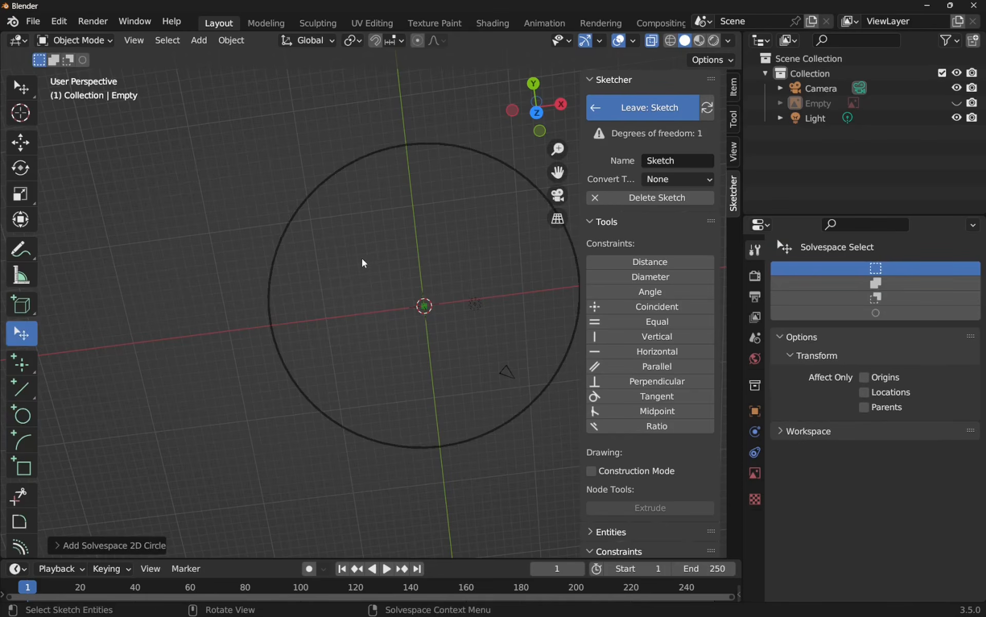
- Add a diameter constraint to the circle and set it to 100 mm
click(474, 151)
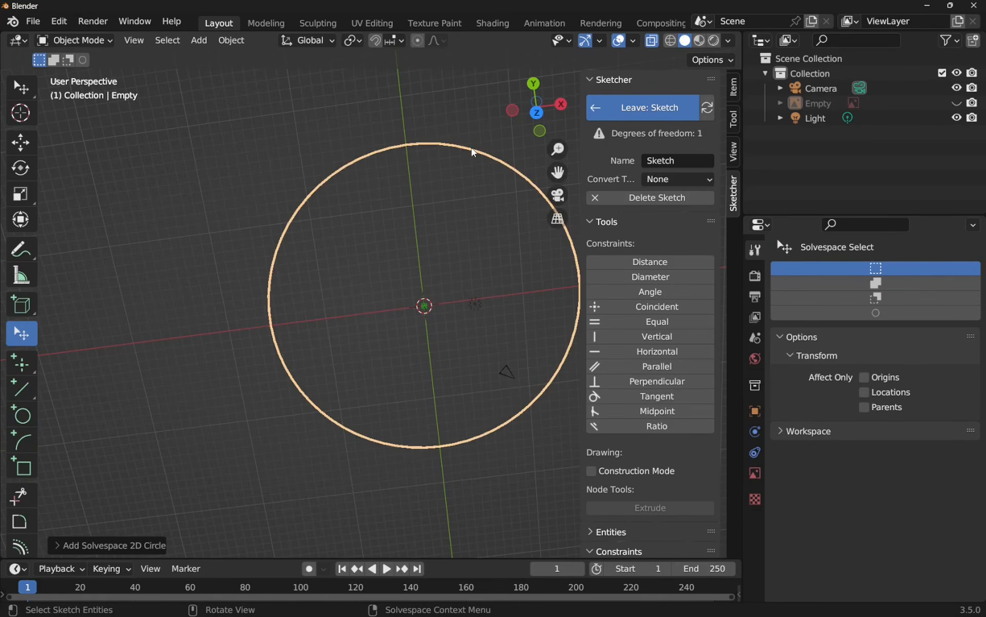
click(687, 281)
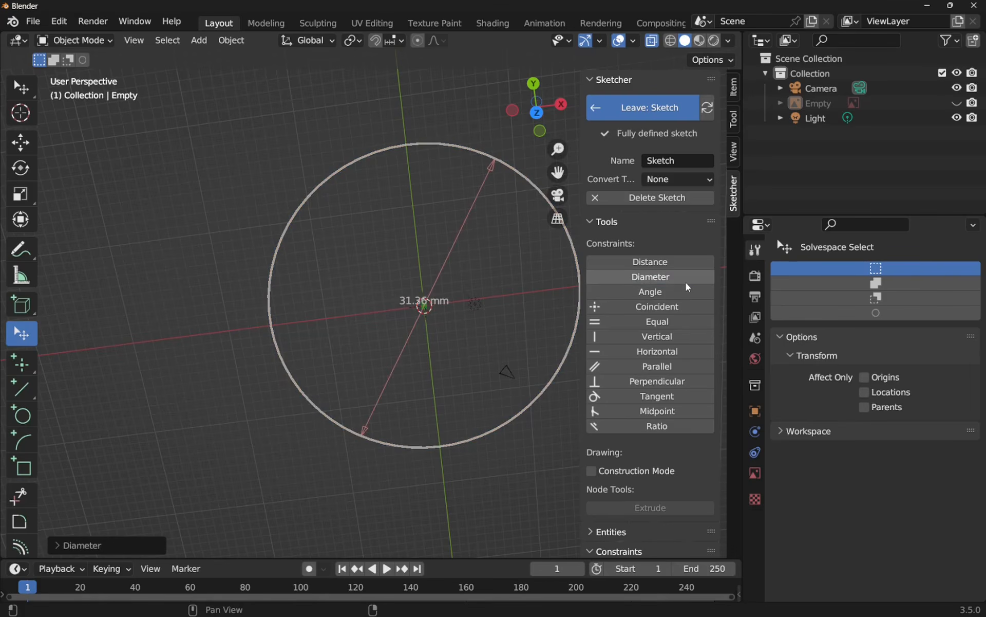
right_click(444, 304)
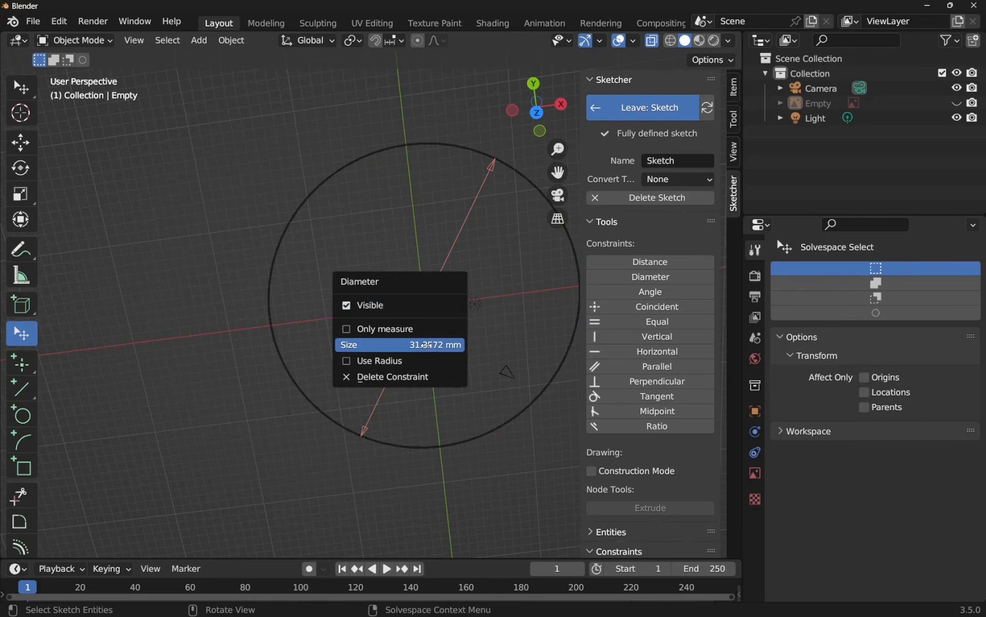
click(426, 344)
text(100)
key(Return)
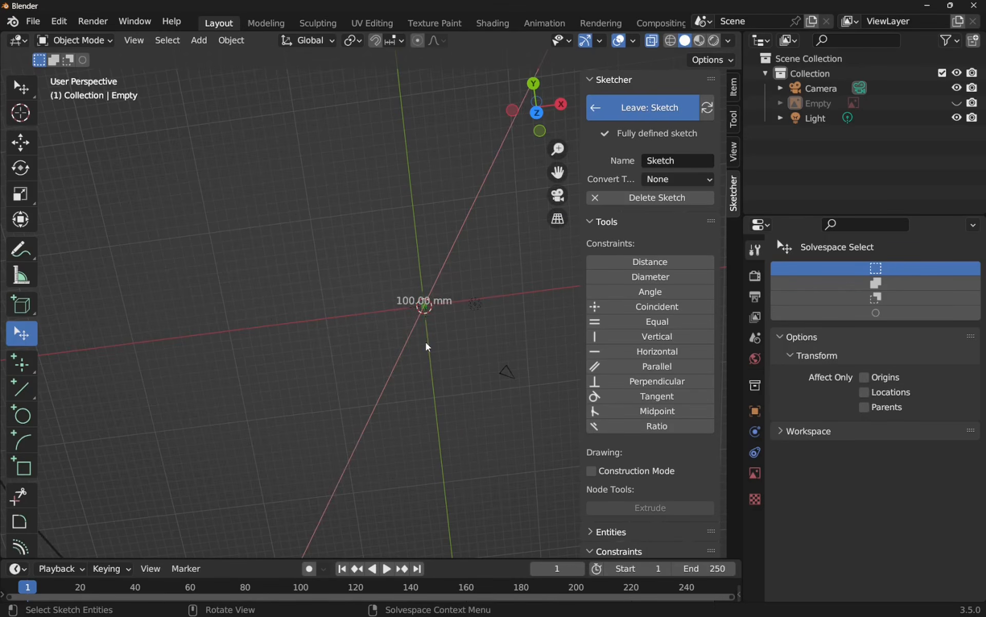
- Leave the sketch with the view aligned to the top and make the flange image visible again
scroll(426, 341, up, 2)
scroll(426, 339, down, 11)
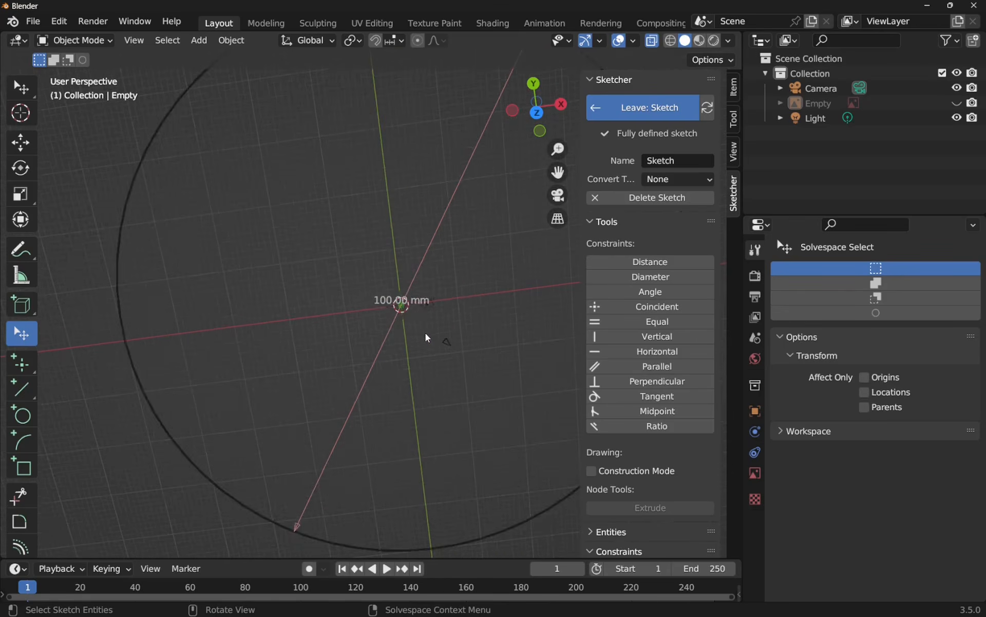
scroll(424, 336, up, 2)
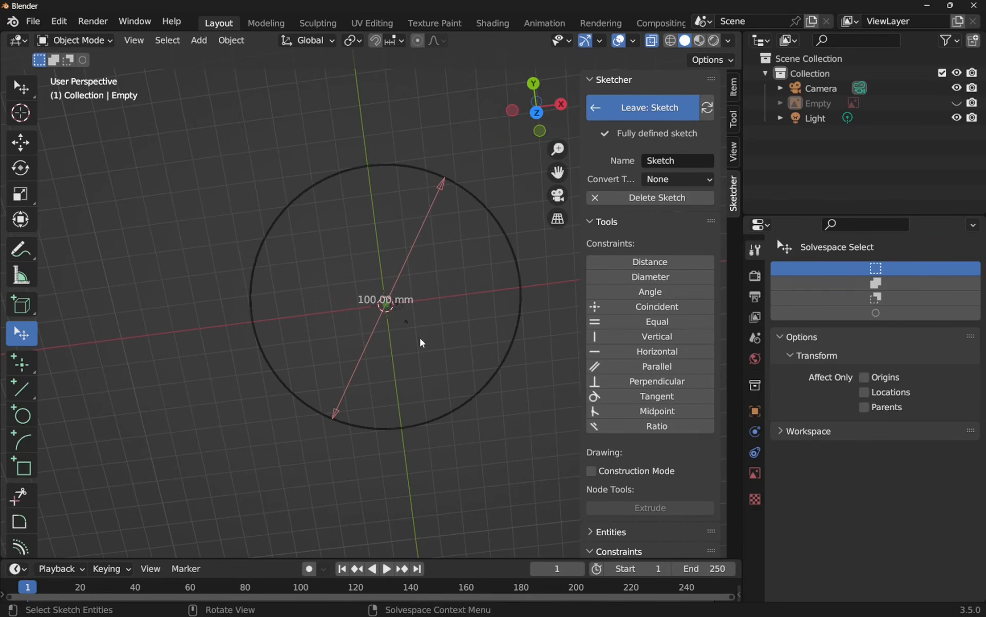
click(536, 112)
click(610, 117)
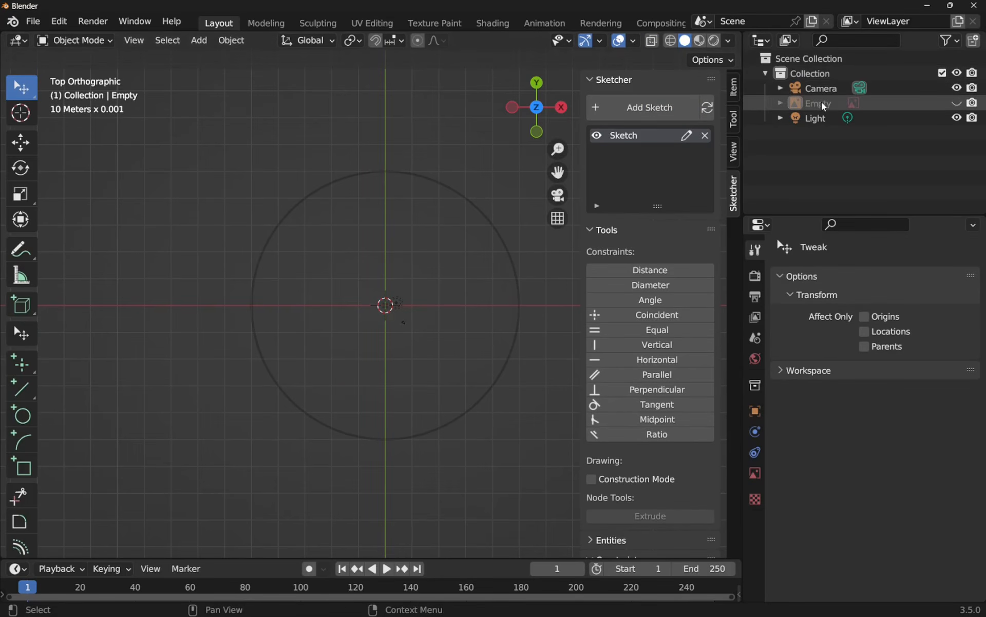
click(948, 105)
click(957, 103)
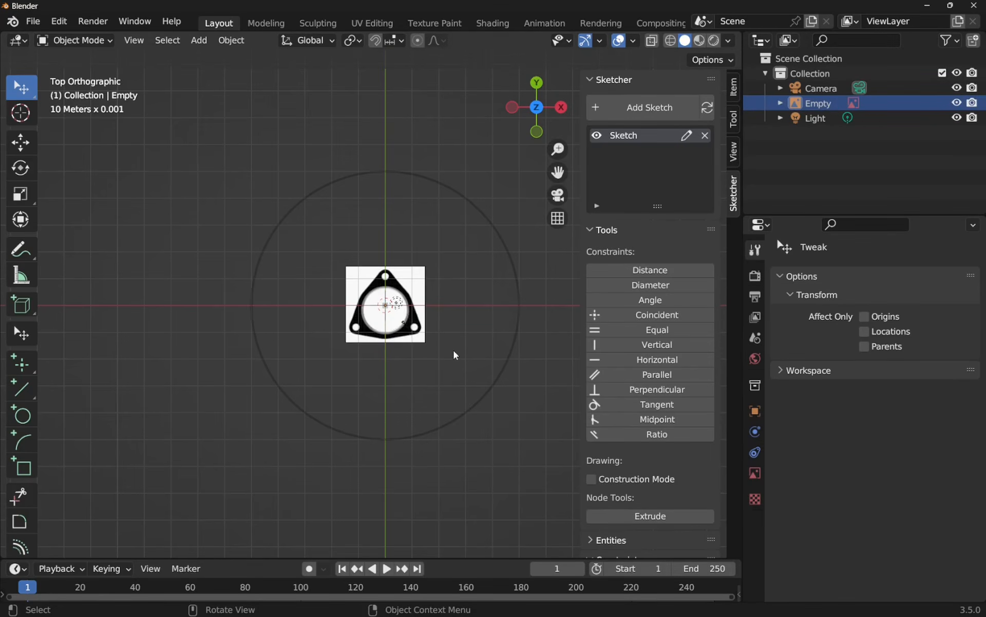
- Scale the flange image up by a factor of about 6.06 so its central hole matches the 100 mm circle
click(422, 329)
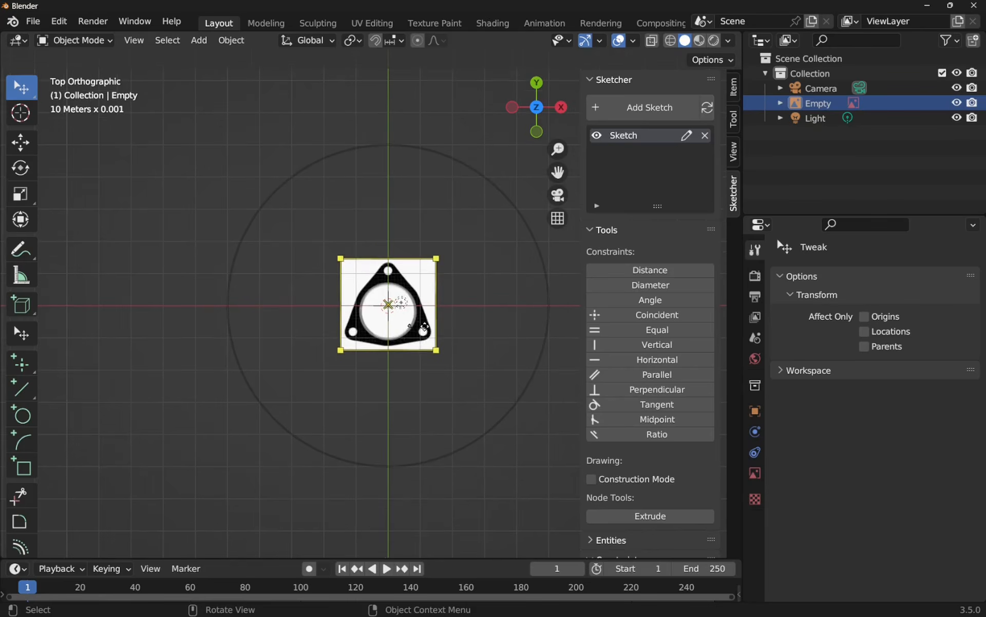
scroll(425, 326, down, 1)
scroll(425, 327, down, 3)
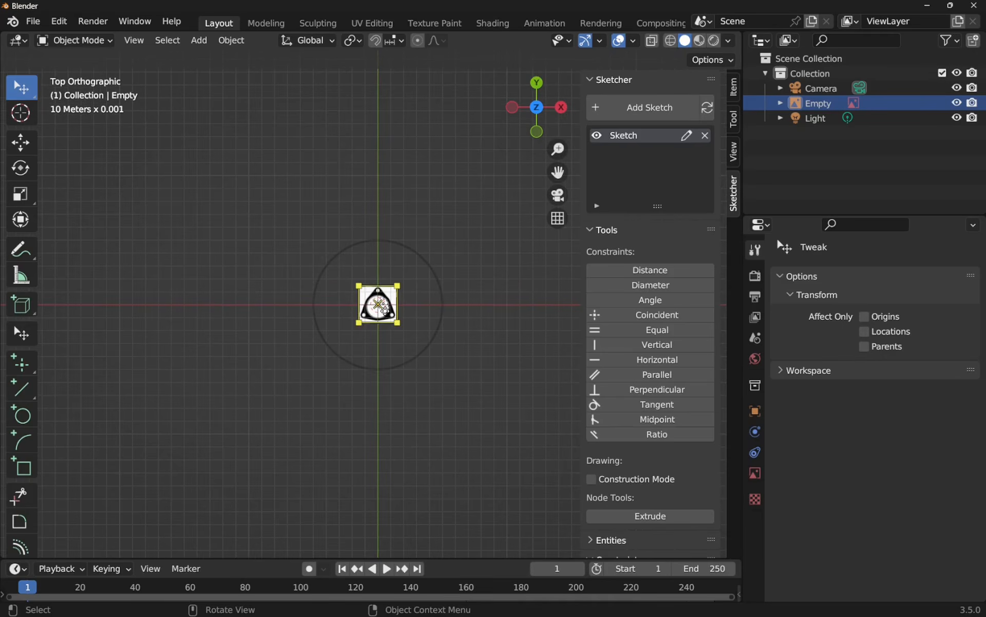
click(383, 311)
click(383, 312)
key(s)
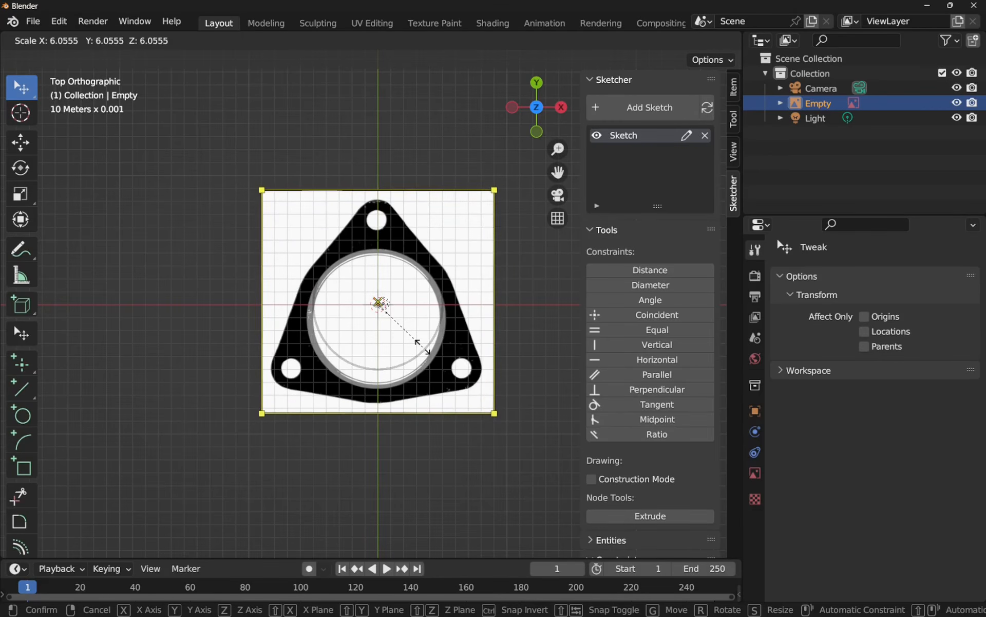
click(422, 347)
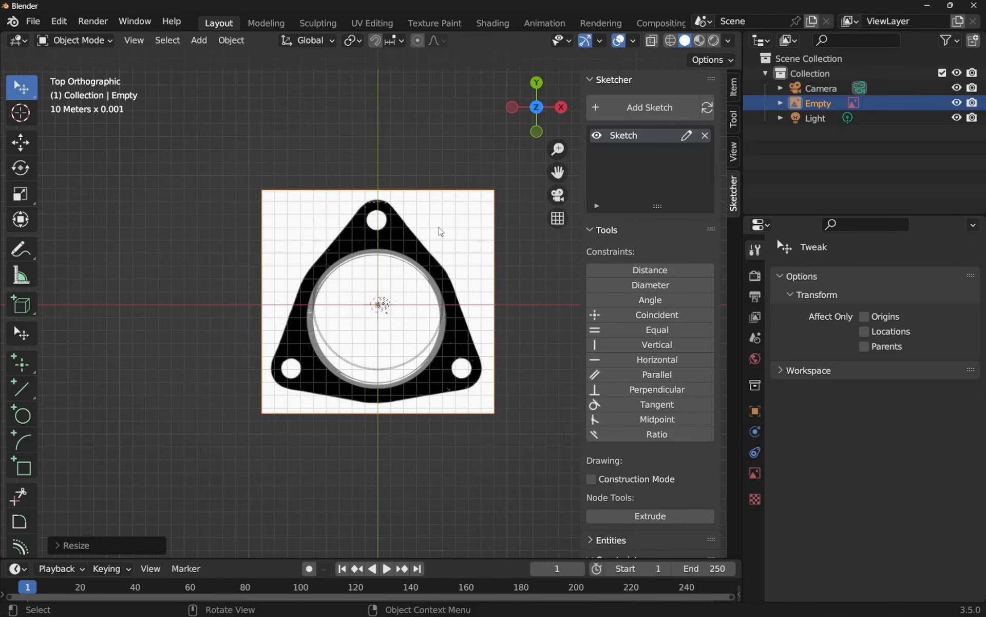
- Move the flange image up along Y until its central hole is centred on the sketched circle
click(467, 243)
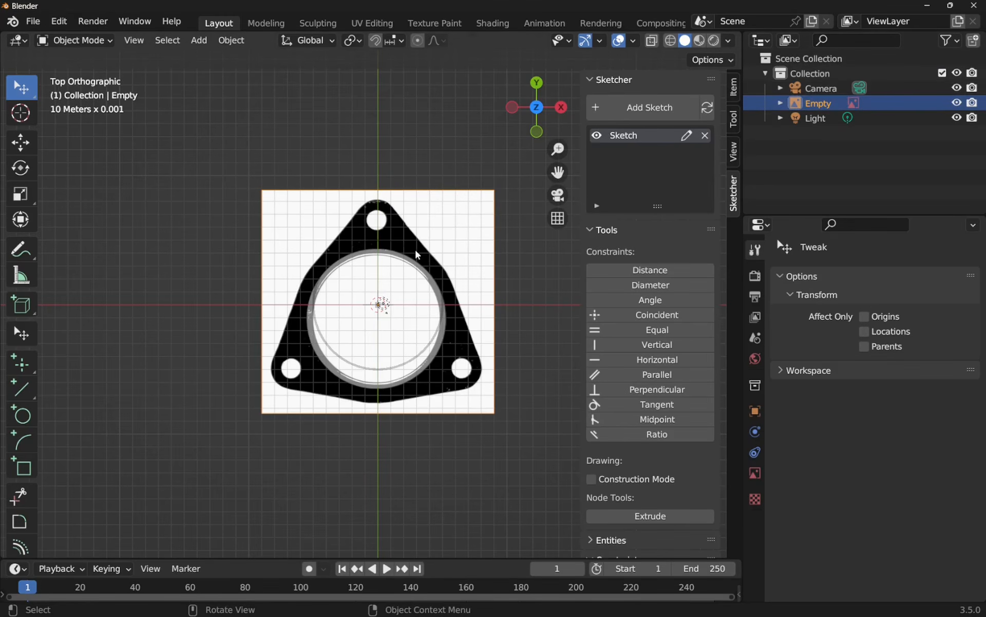
click(27, 147)
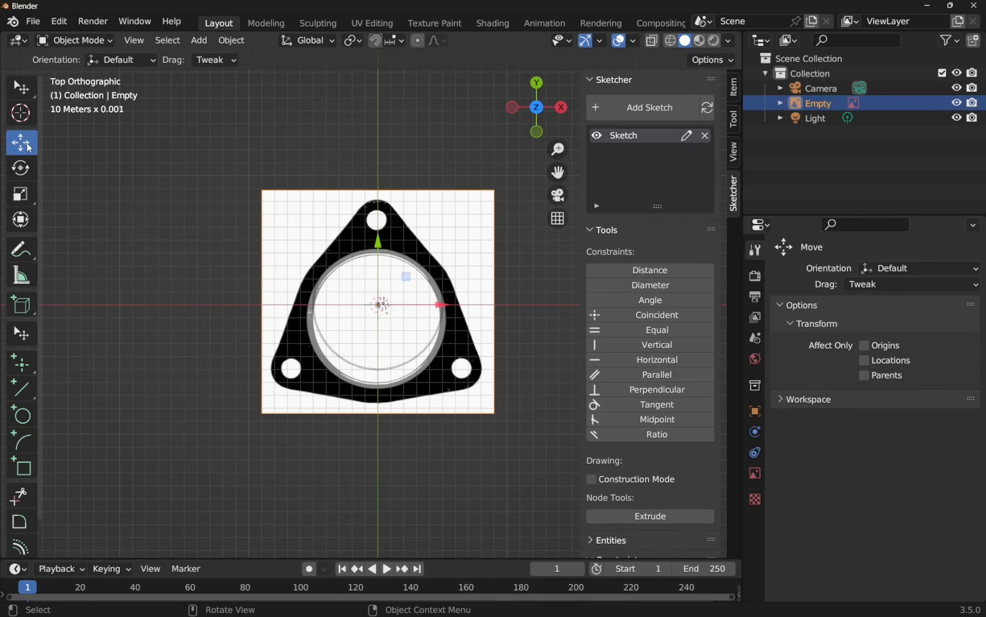
drag(379, 246, 388, 228)
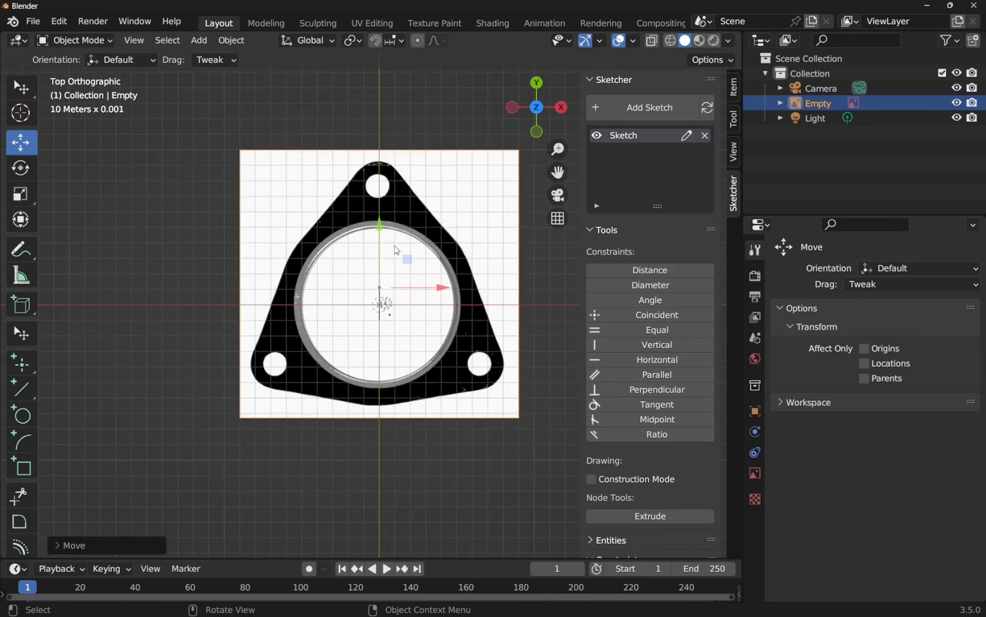
- Fine-tune the flange image's position along Y and X so its central hole is centred on the origin axes
scroll(395, 249, up, 4)
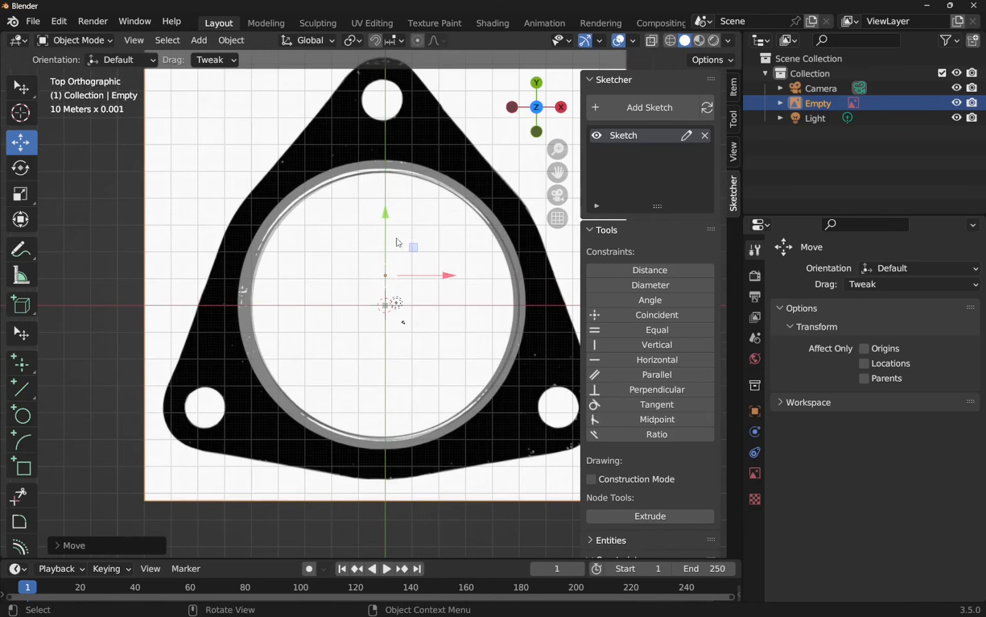
drag(385, 216, 393, 217)
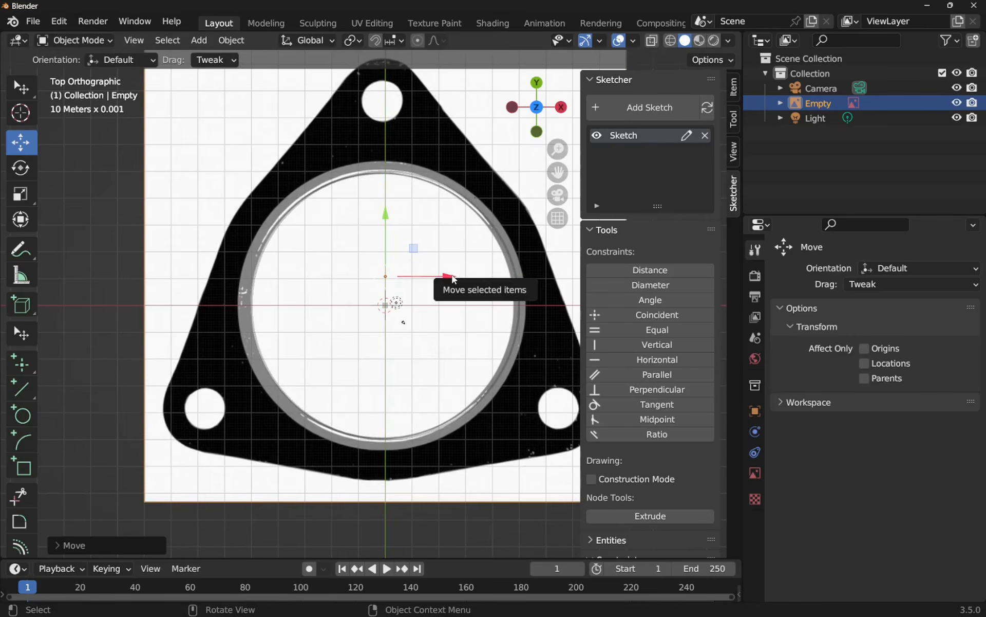
drag(451, 277, 458, 274)
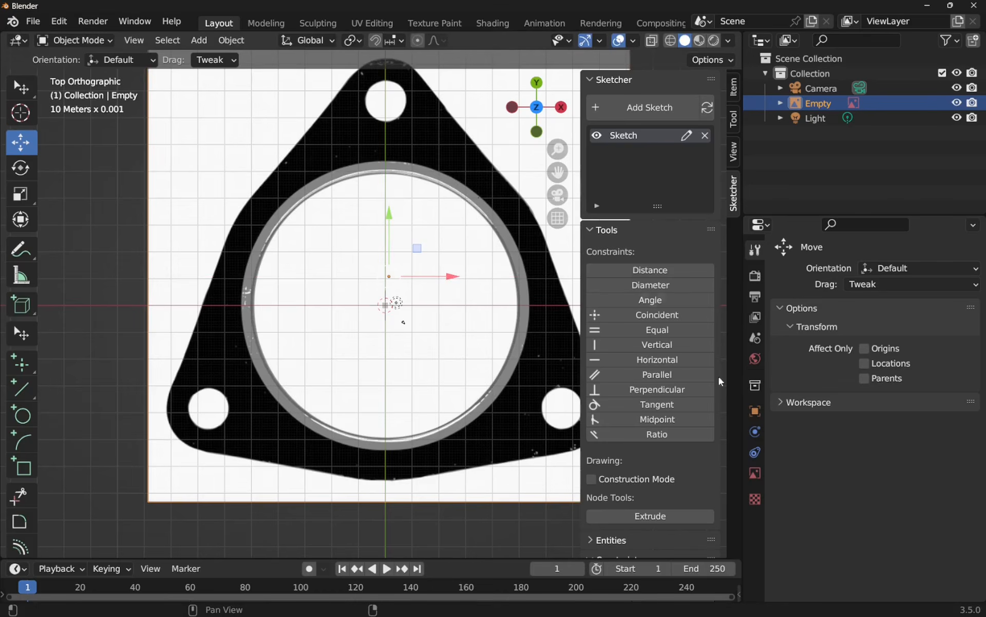
- Lower the flange image's opacity to 0.045 and nudge the image along X to line its hole up with the axes
click(752, 474)
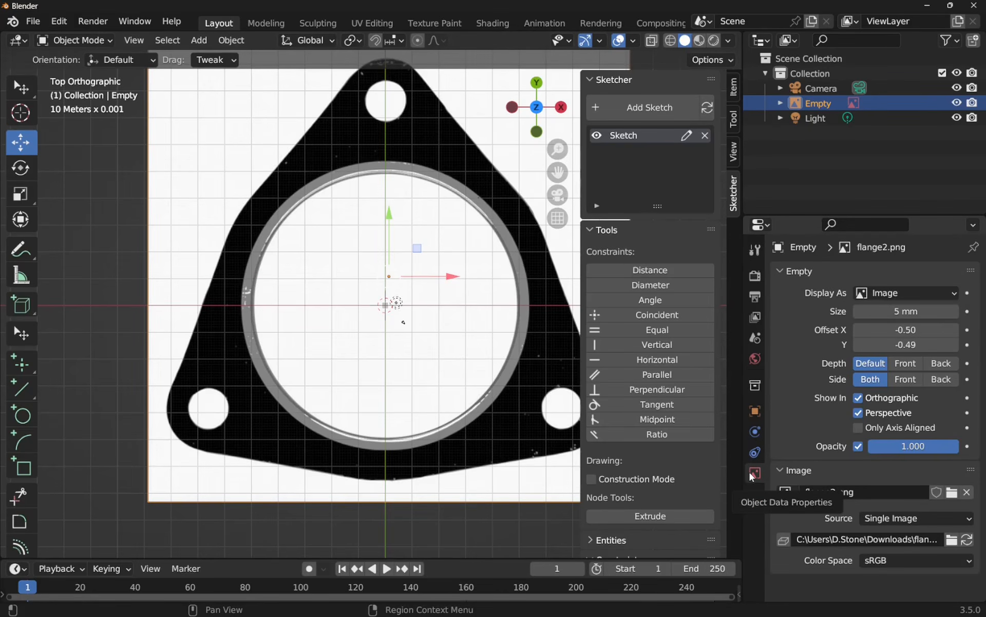
click(859, 447)
click(859, 448)
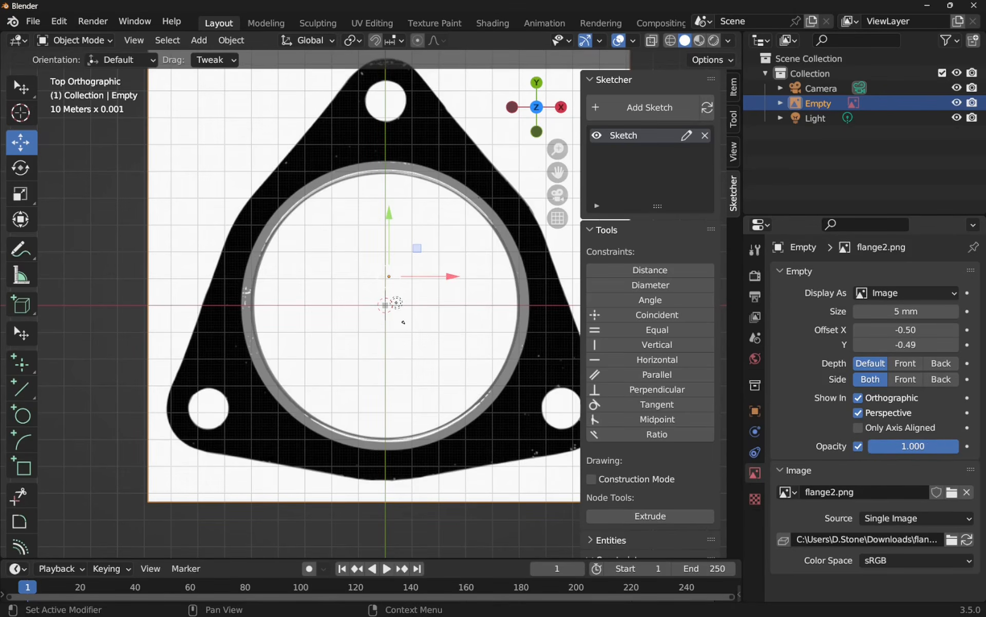
drag(913, 446, 860, 446)
drag(886, 446, 872, 446)
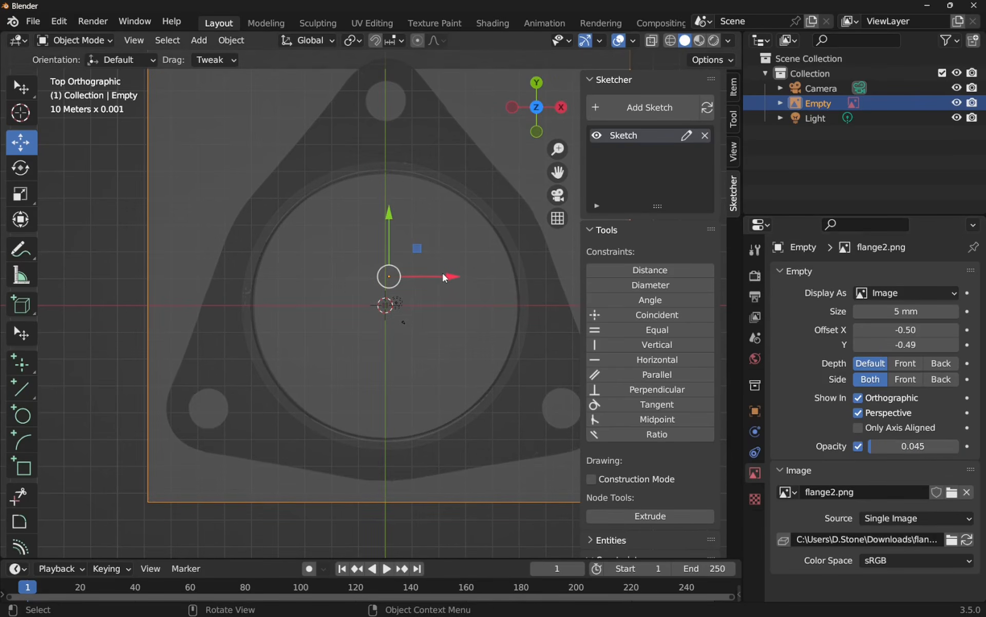
drag(451, 276, 450, 276)
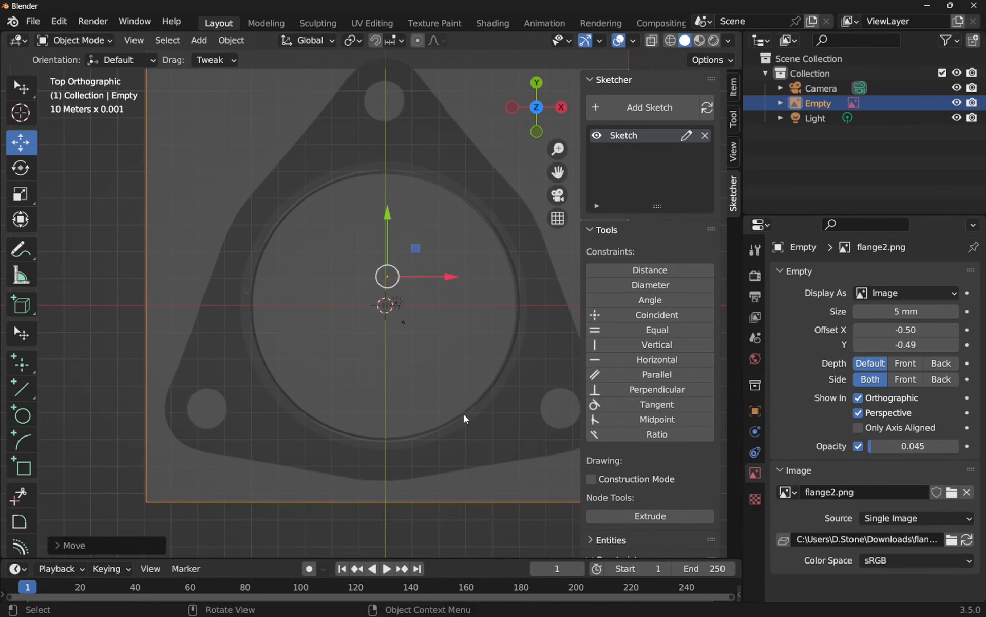
- Reopen the sketch for editing and draw a circle about 16 mm in diameter over the flange's upper bolt hole
scroll(423, 335, down, 4)
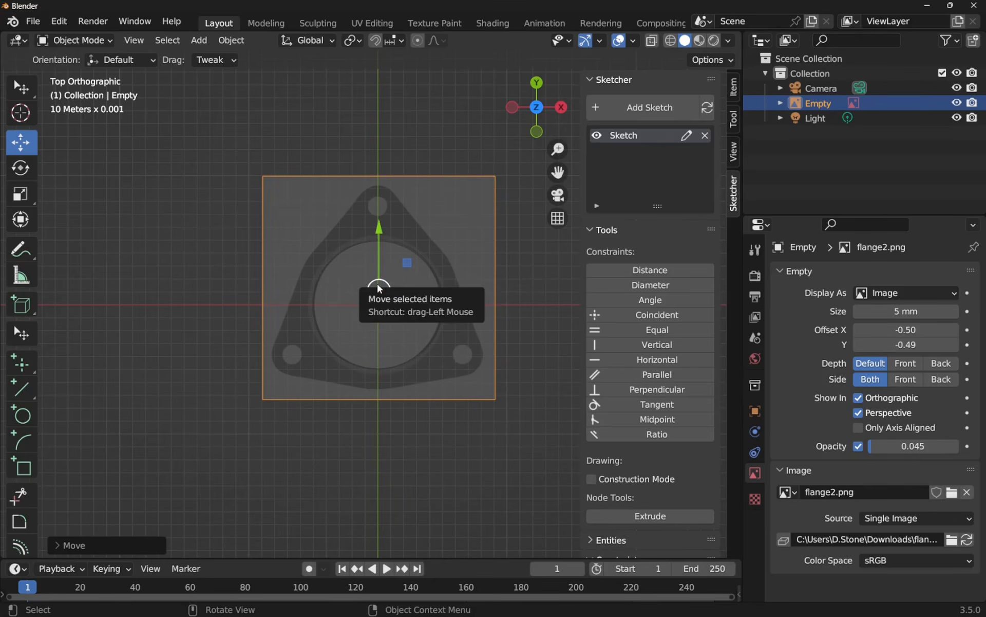
click(687, 135)
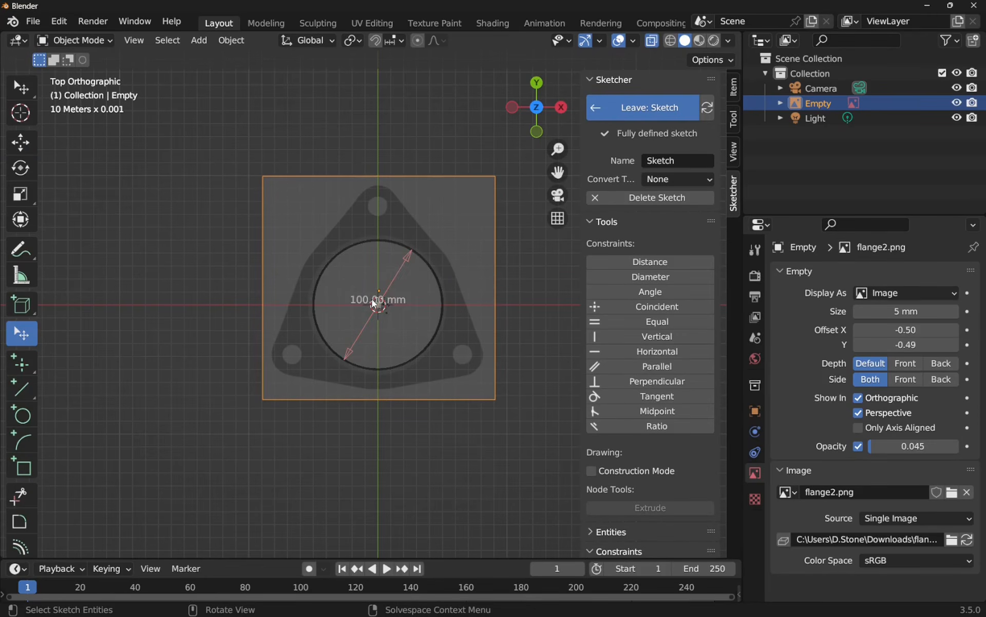
scroll(372, 299, up, 3)
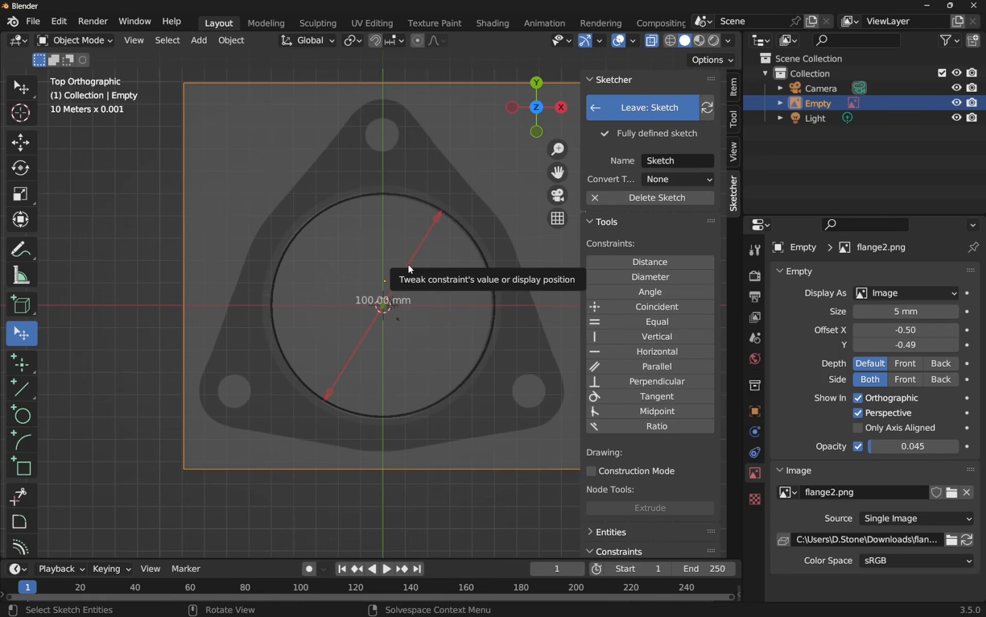
scroll(409, 264, down, 1)
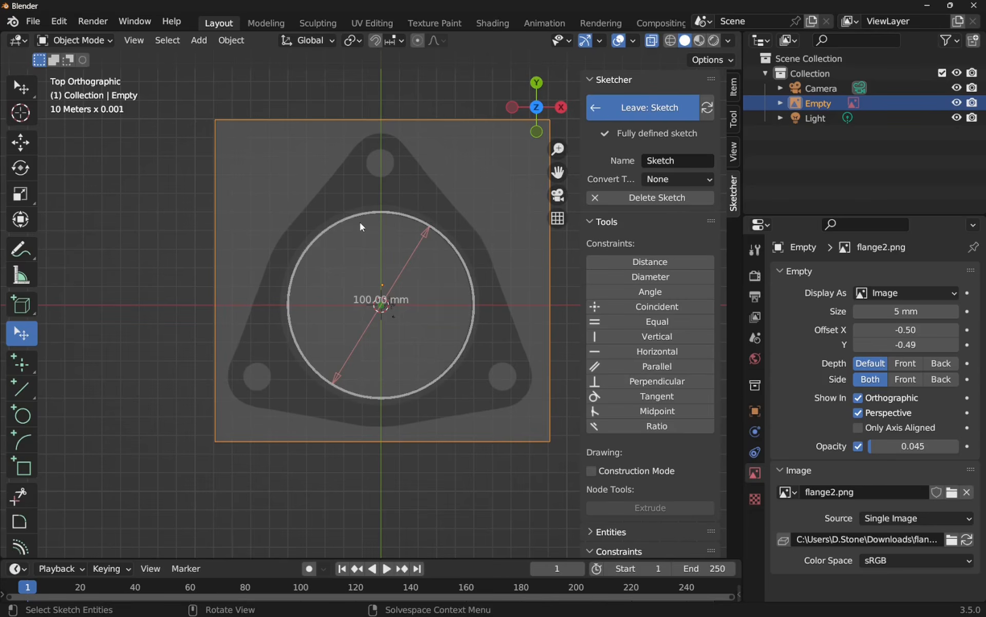
scroll(359, 220, up, 1)
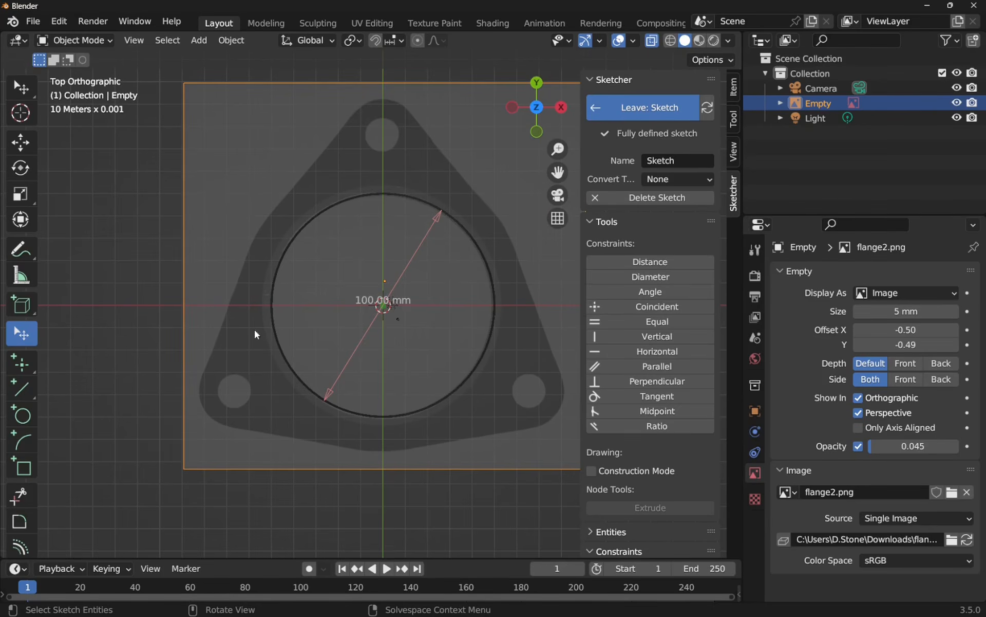
click(24, 421)
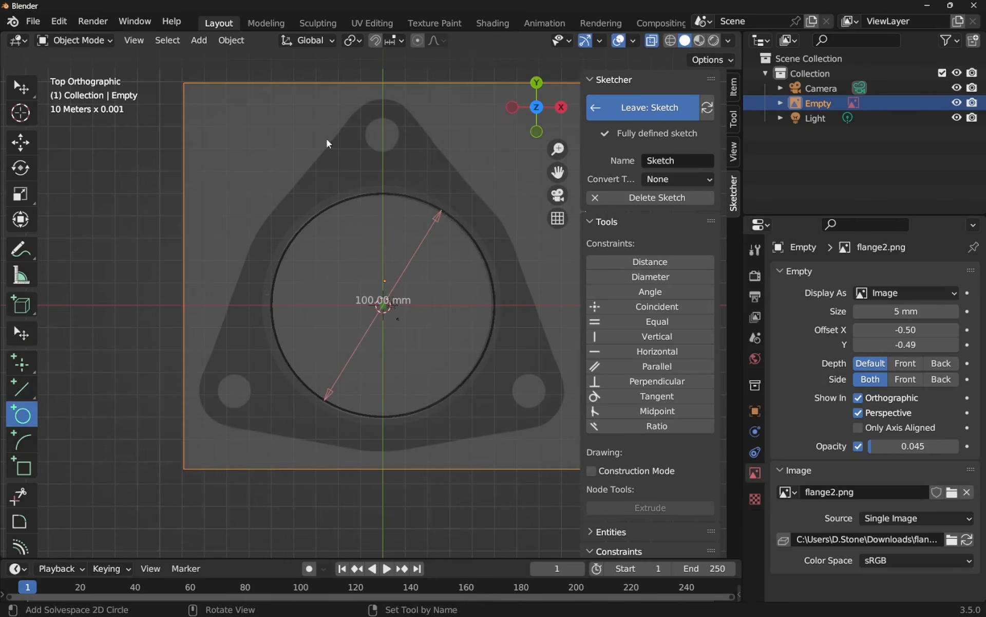
click(382, 134)
click(396, 148)
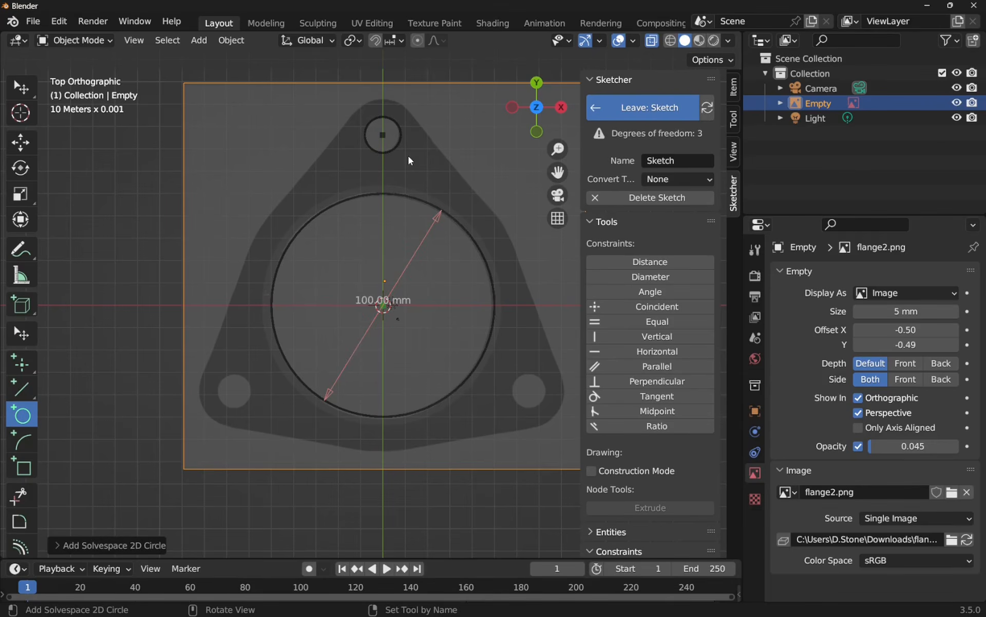
key(Escape)
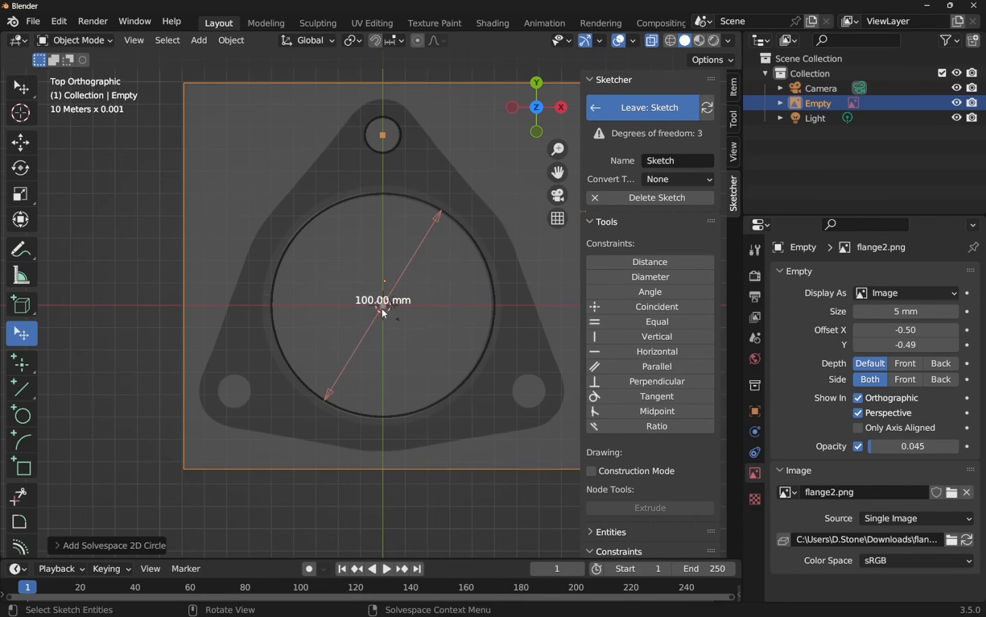
- Move the 100 mm diameter dimension label outside the flange outline
click(411, 316)
drag(359, 301, 102, 254)
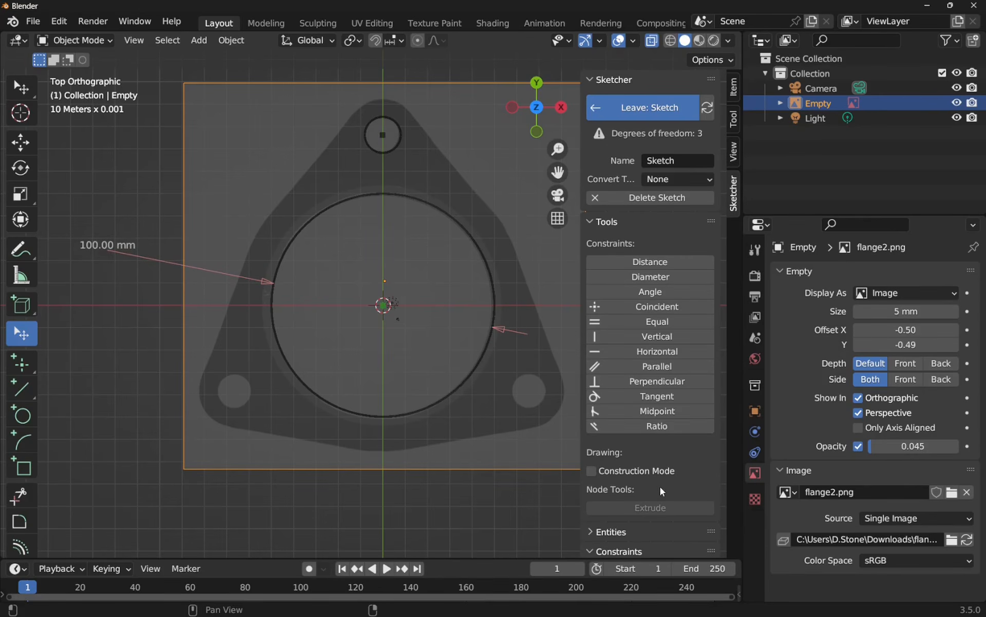
- Add a vertical constraint between the large circle's centre at the origin and the upper bolt-hole circle's centre
scroll(661, 486, down, 5)
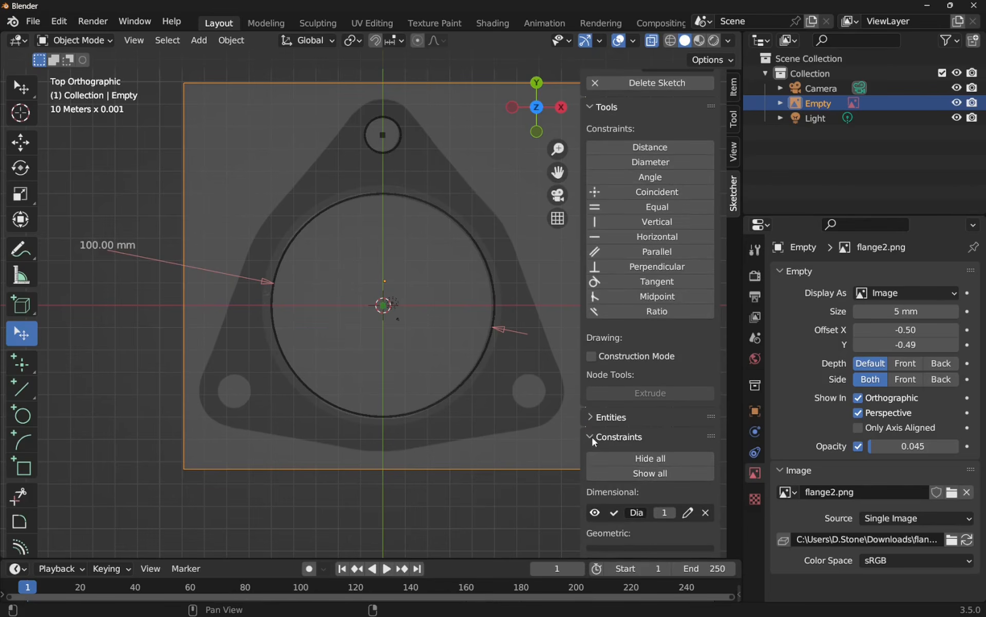
click(591, 436)
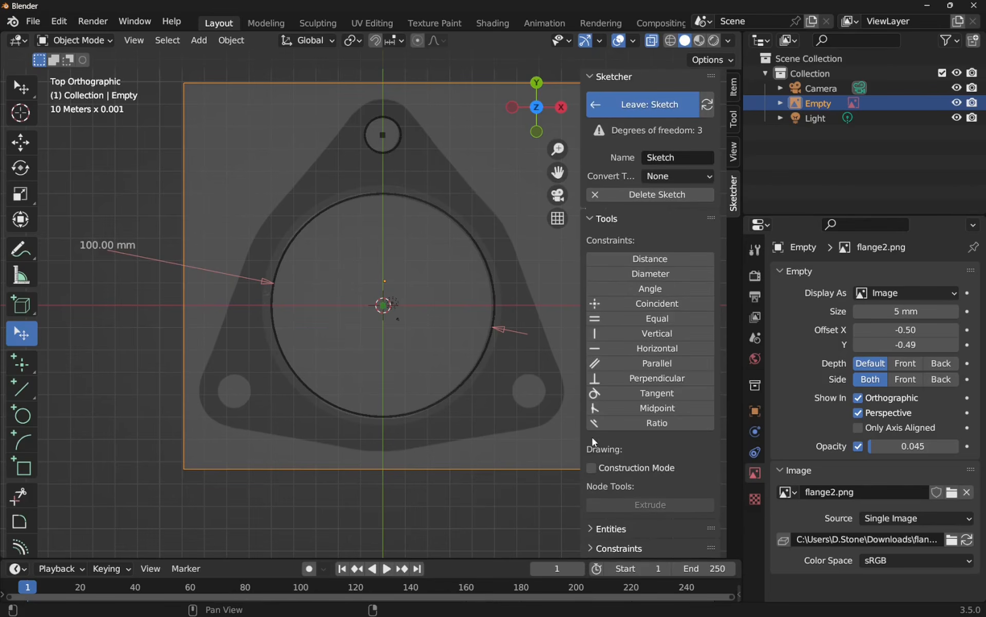
click(591, 549)
scroll(633, 504, down, 5)
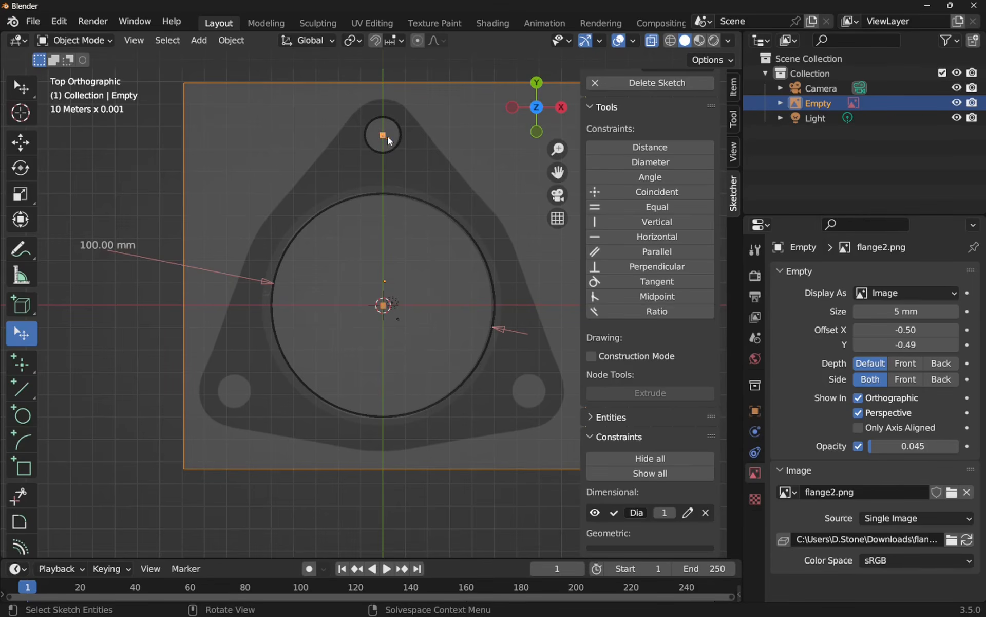
click(657, 221)
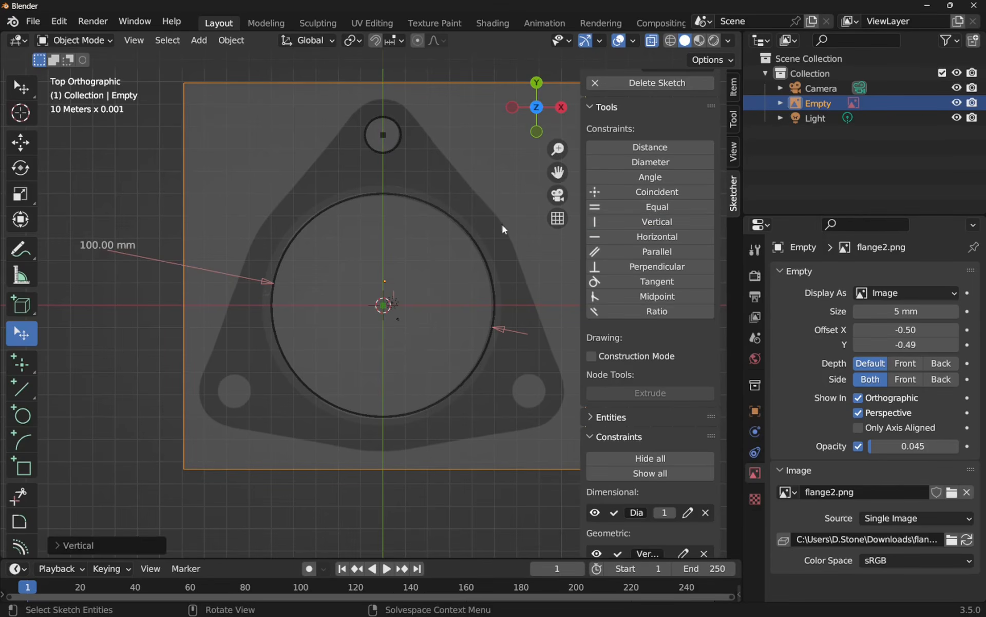
- Add a distance constraint between the origin and the upper bolt-hole circle's centre and set it to 77 mm
mouse_move(382, 135)
mouse_down()
mouse_move(385, 152)
mouse_move(383, 133)
mouse_up()
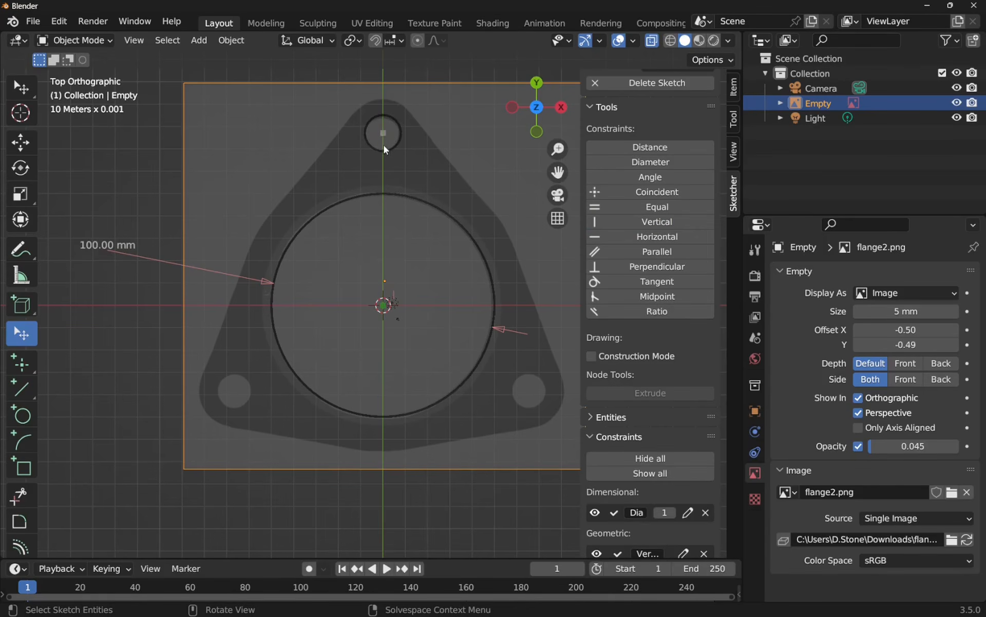
click(381, 306)
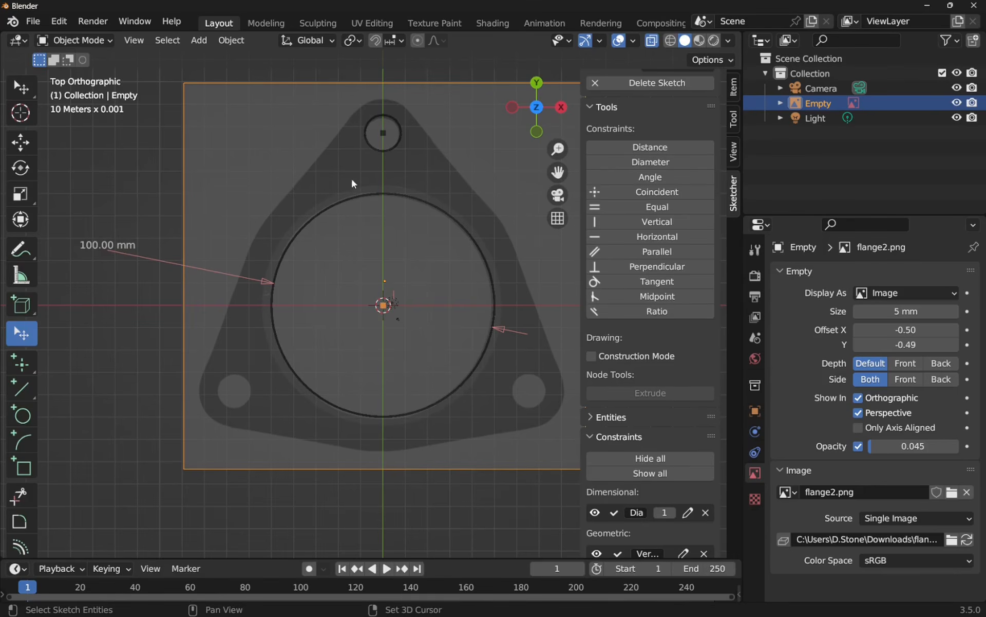
click(383, 134)
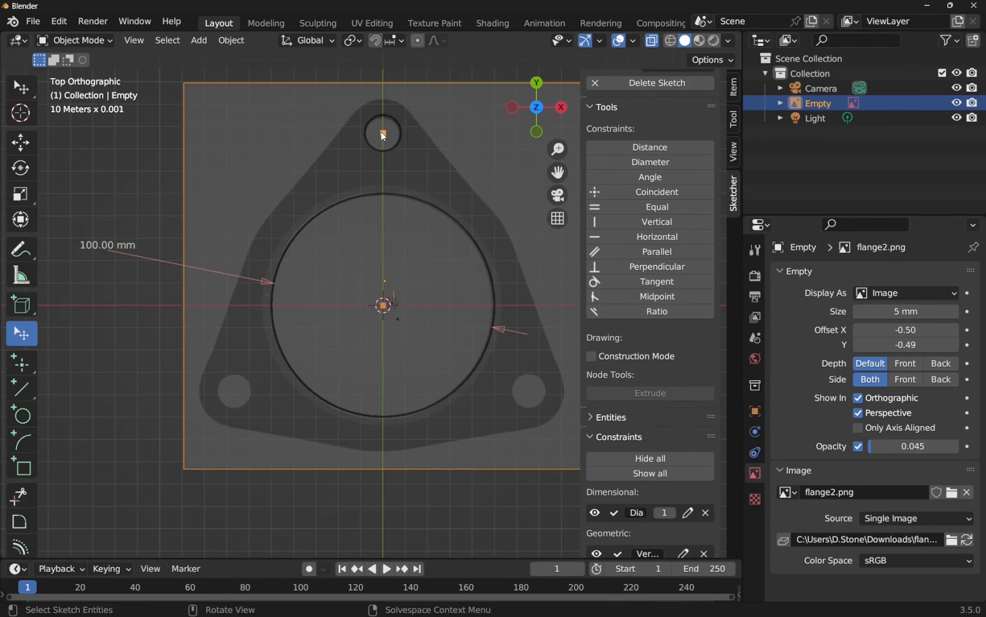
click(650, 147)
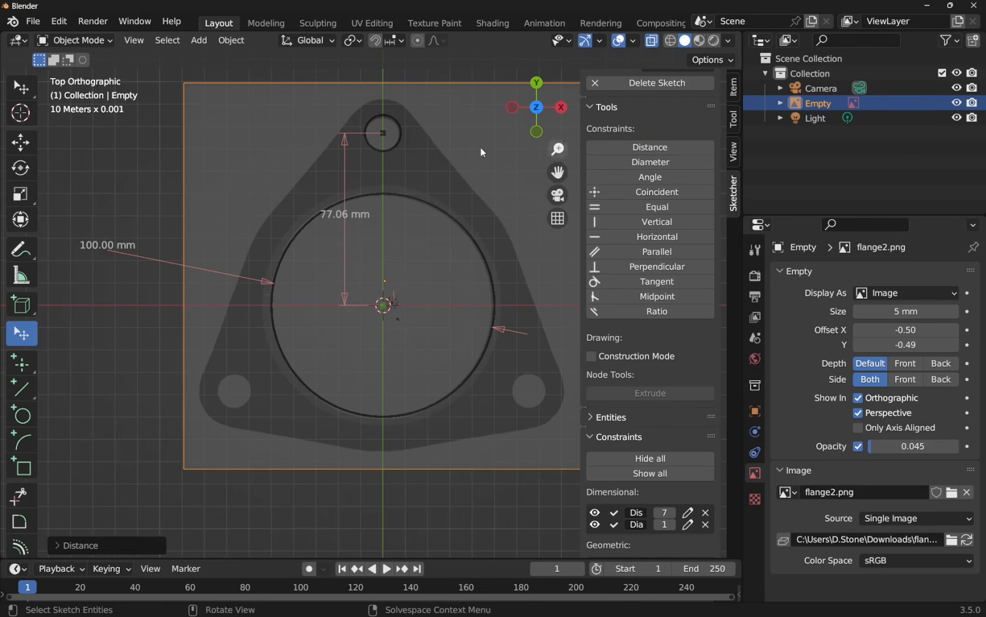
right_click(344, 221)
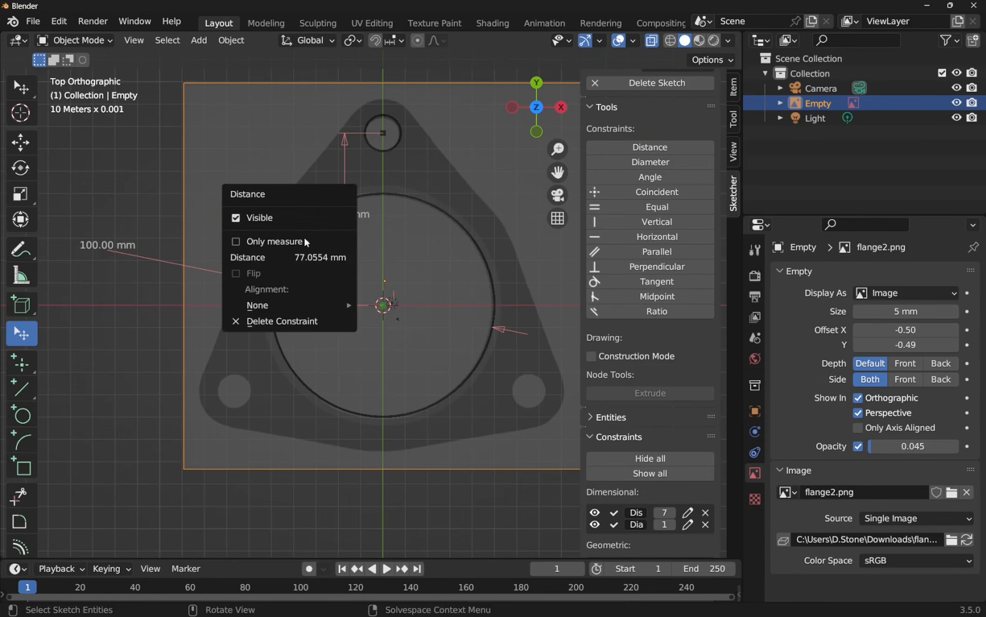
click(302, 256)
text(77)
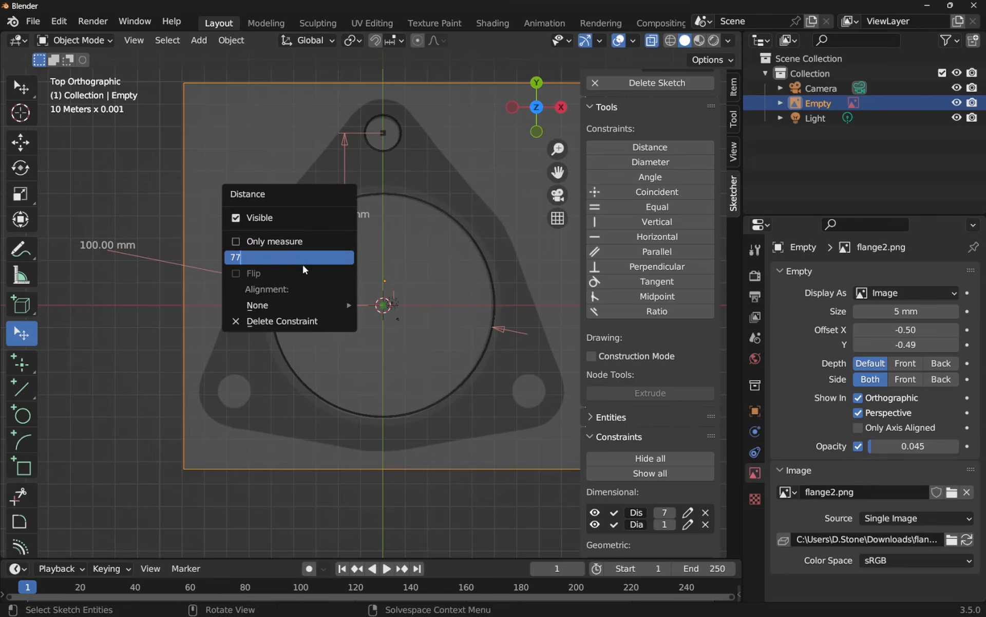
key(Return)
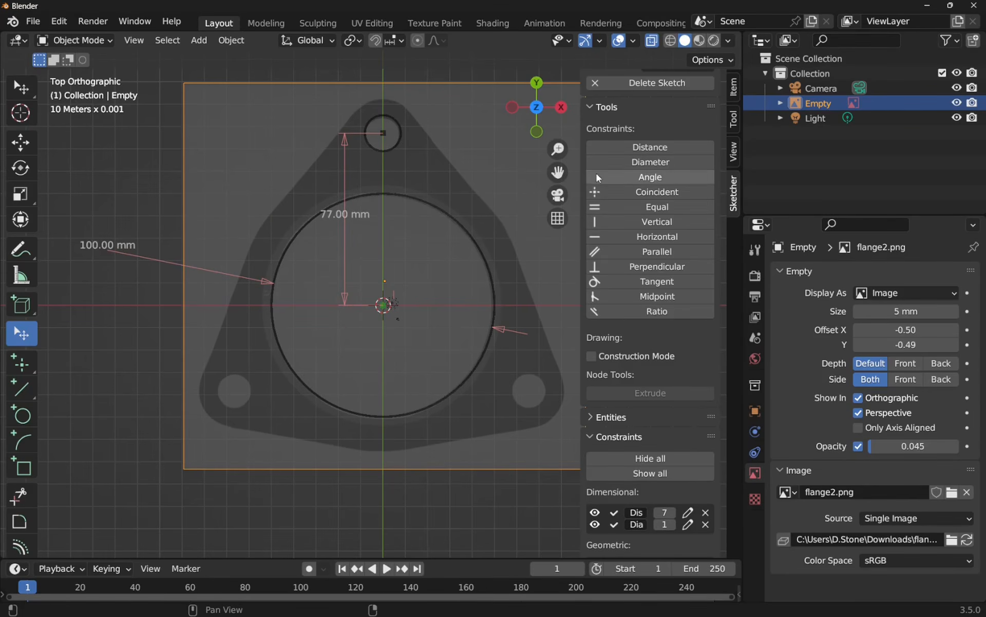
- Add a diameter constraint of 15 mm to the upper bolt-hole circle and move its label outside the flange
scroll(608, 173, up, 3)
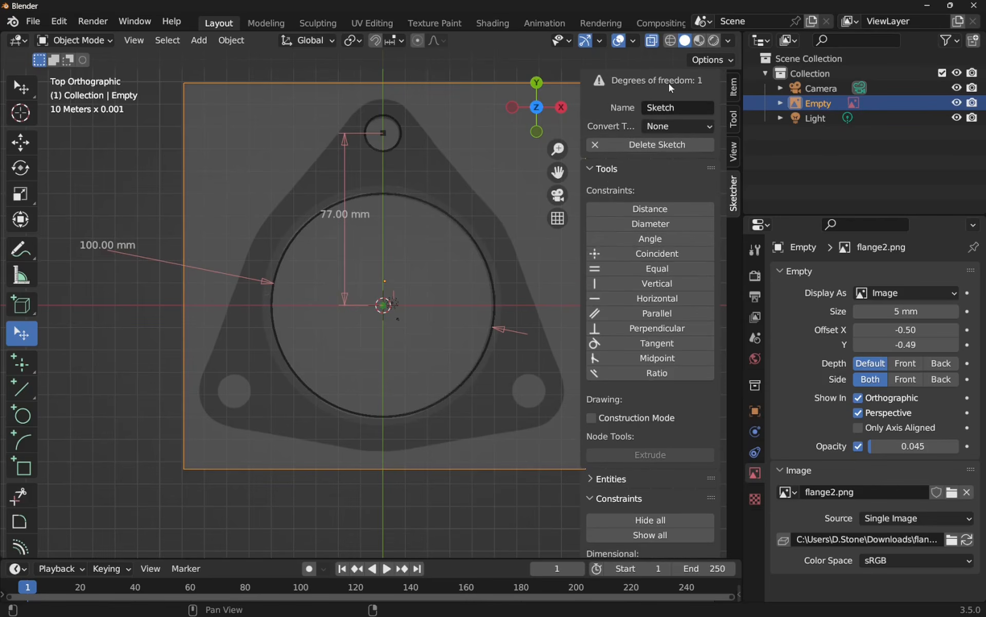
mouse_move(400, 139)
mouse_down()
mouse_move(469, 172)
mouse_move(402, 143)
mouse_up()
click(399, 143)
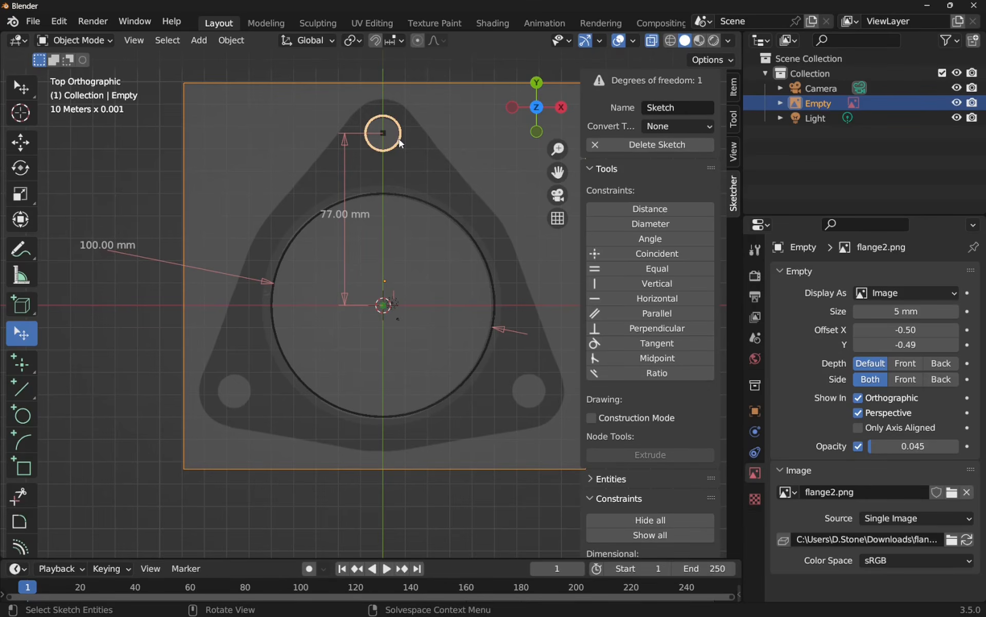
click(674, 225)
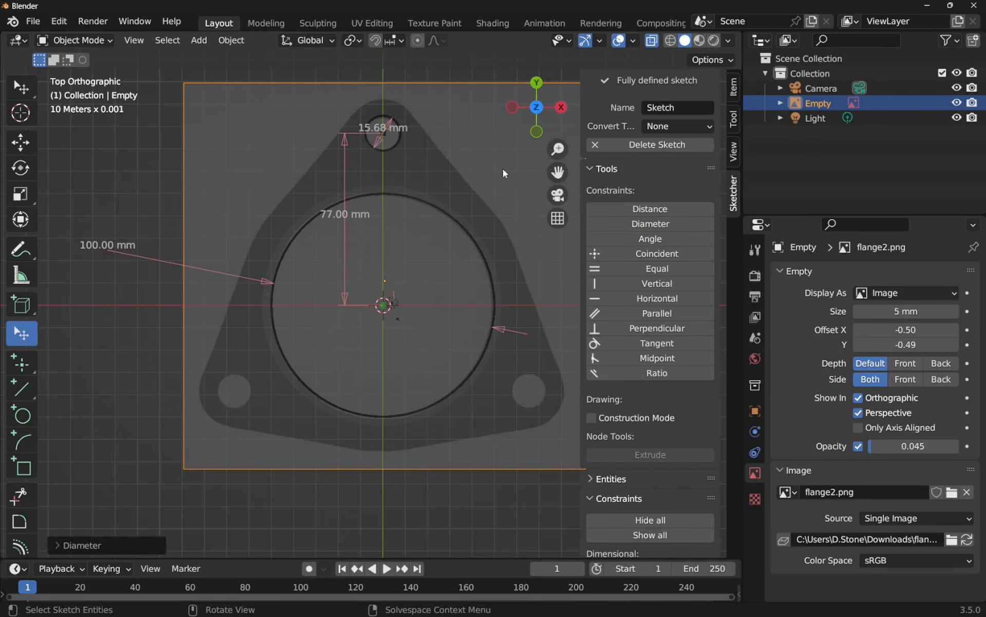
right_click(373, 131)
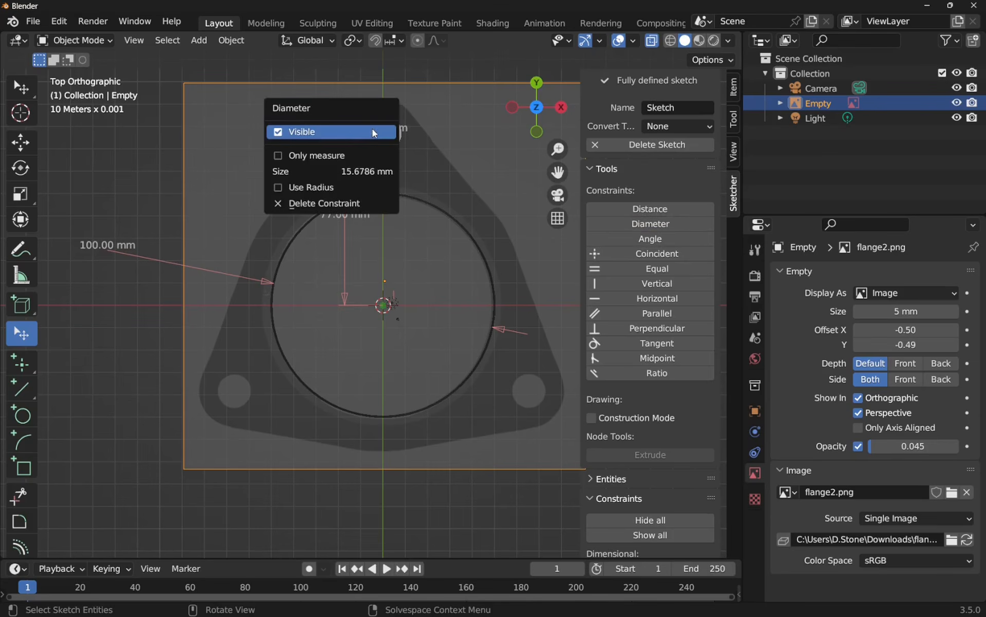
click(363, 173)
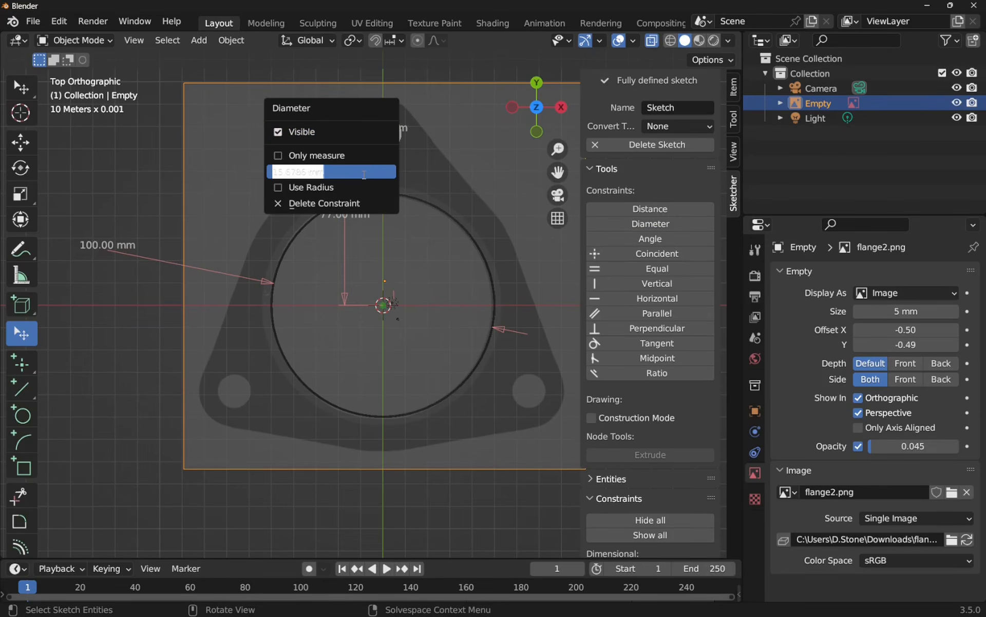
text(15)
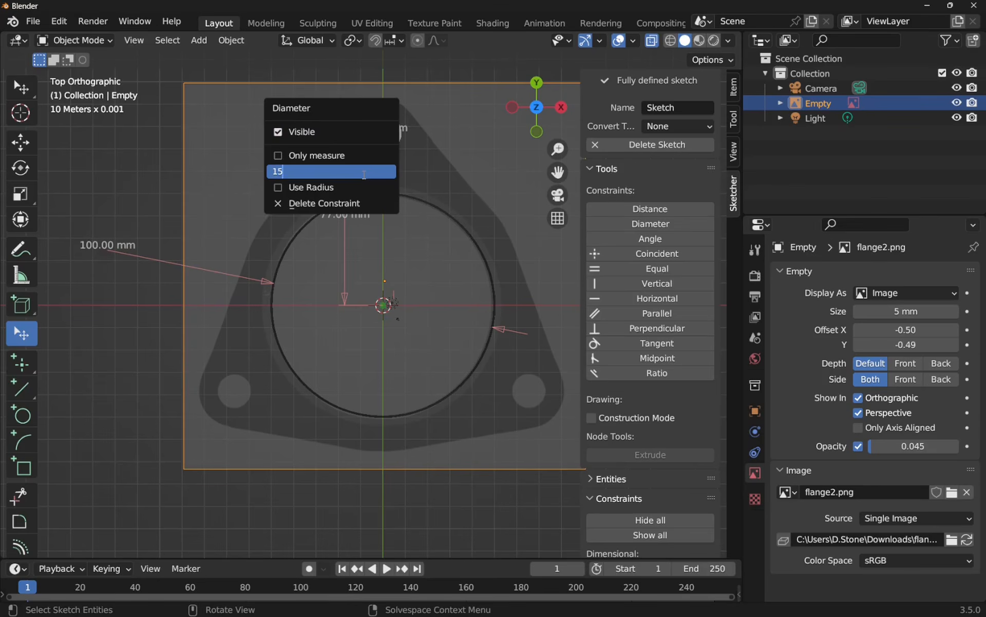
key(Return)
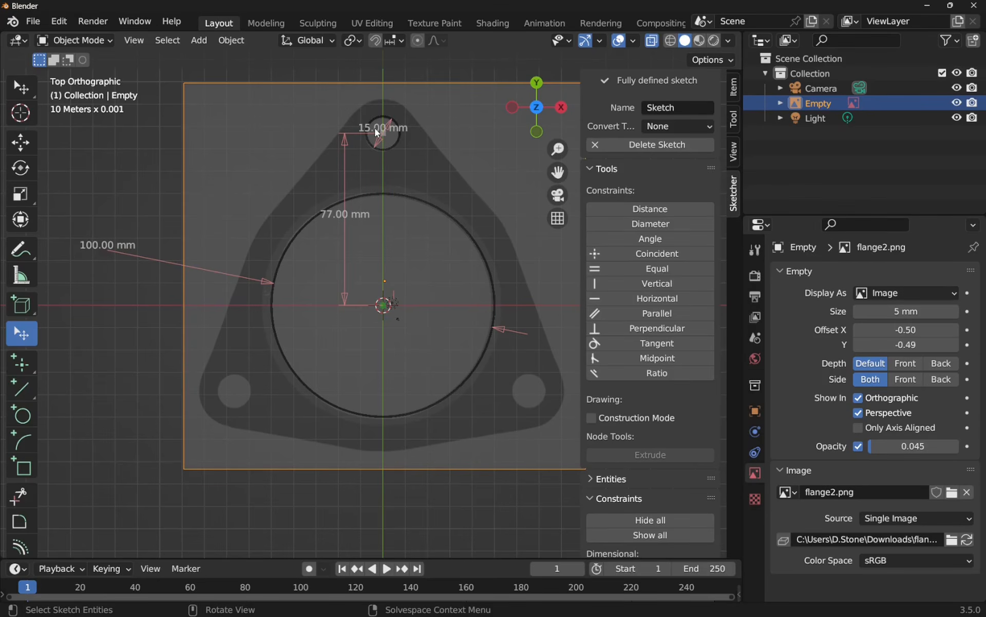
drag(386, 137, 281, 134)
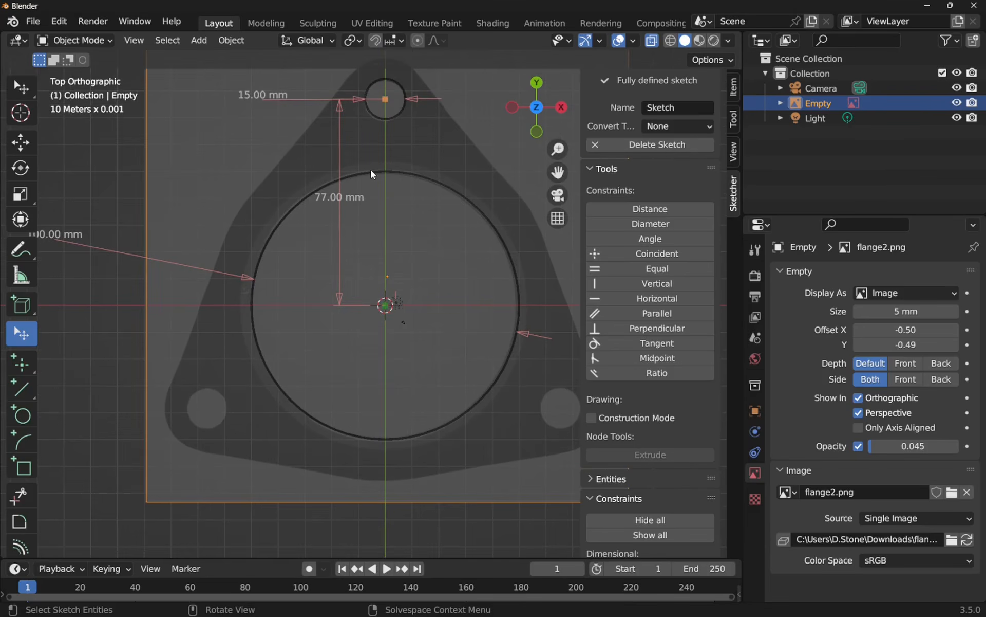
- Duplicate the upper bolt-hole circle and place the copy over the lower-right bolt hole of the reference image
click(396, 144)
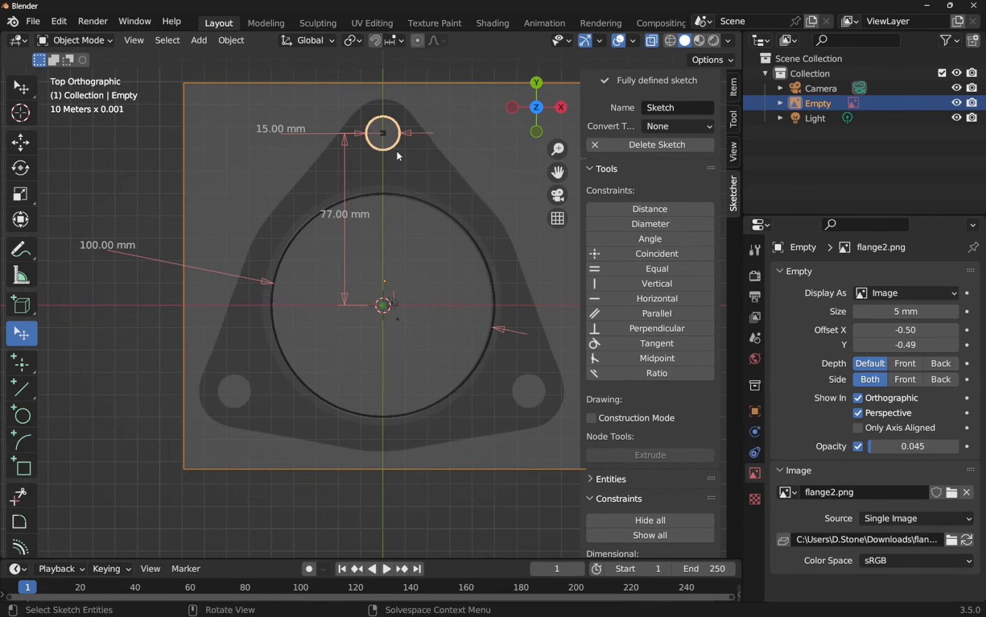
key(shift+d)
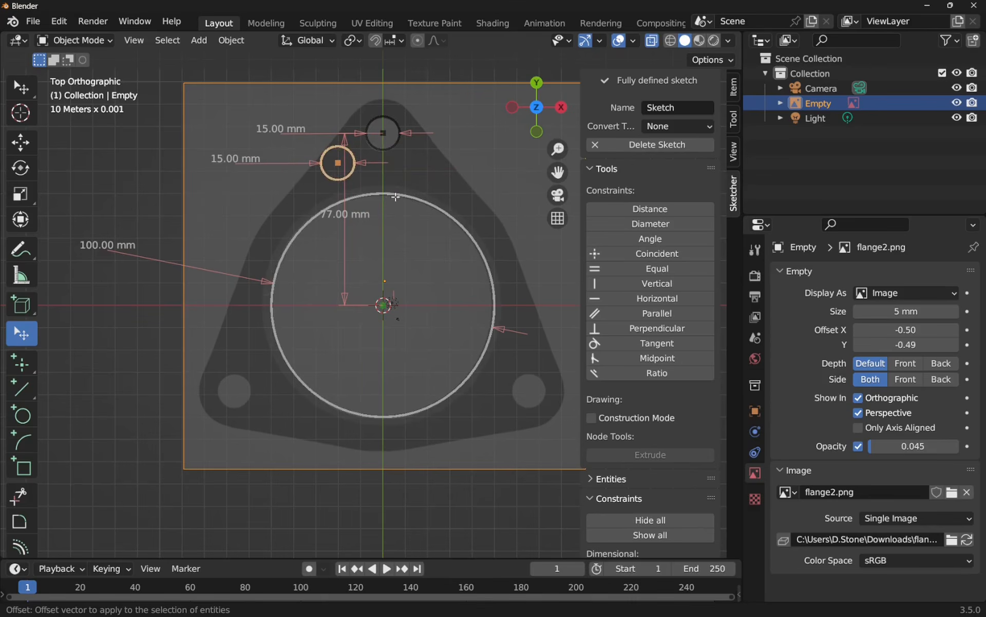
click(581, 424)
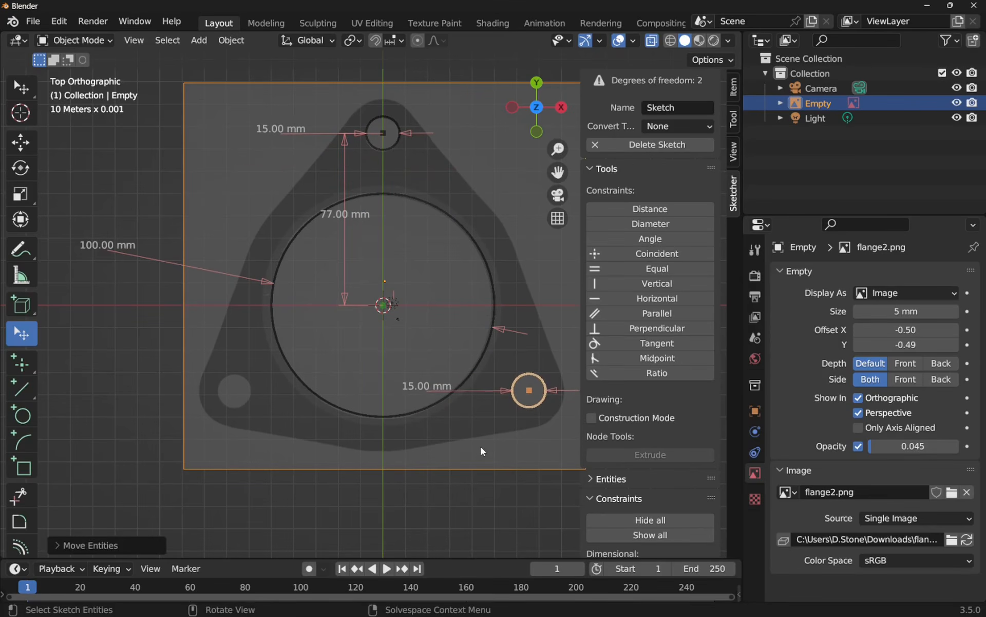
- Delete the copied circle's diameter constraint and add an equal constraint between it and the upper bolt-hole circle
right_click(433, 392)
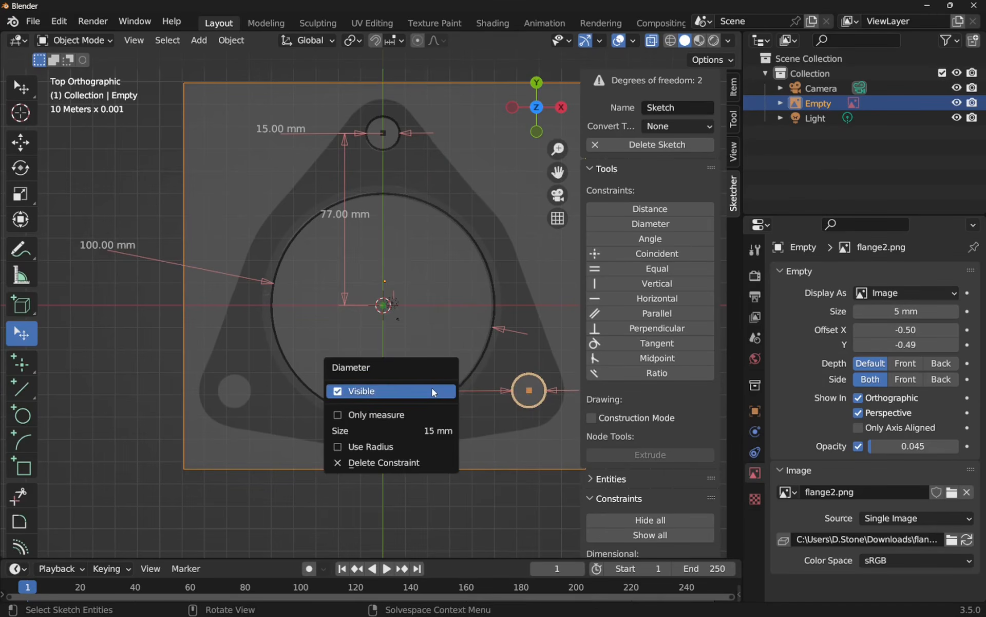
click(408, 462)
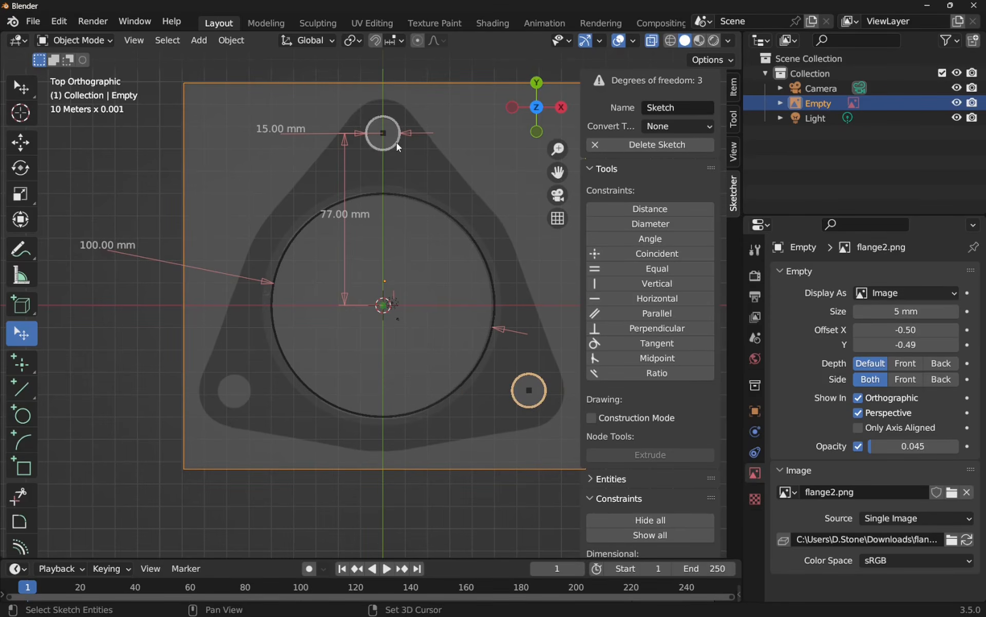
click(657, 268)
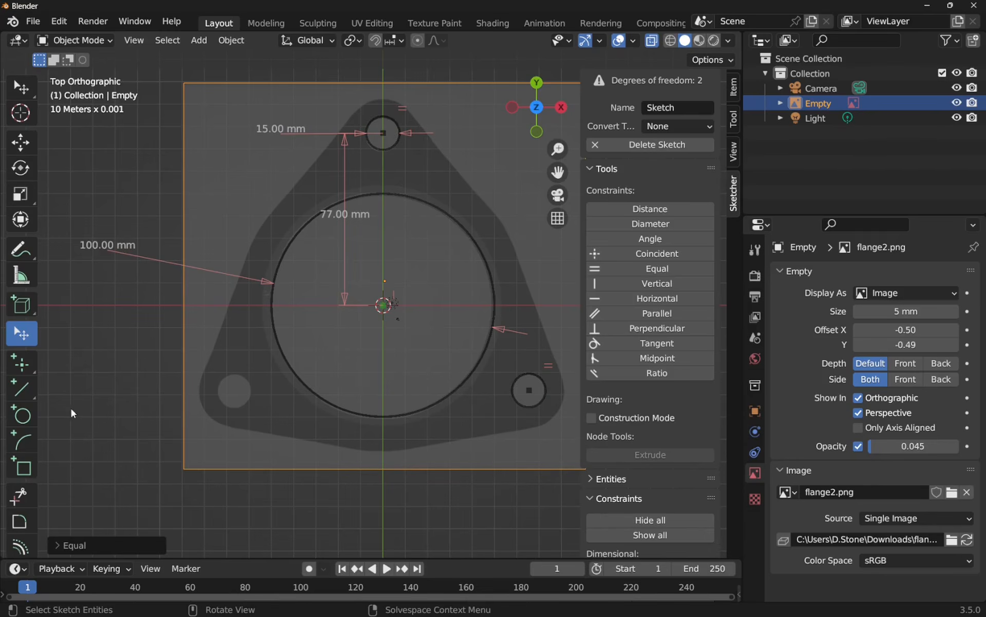
- Draw a circle over the lower-left bolt hole and add an equal constraint between it and the lower-right circle
click(21, 414)
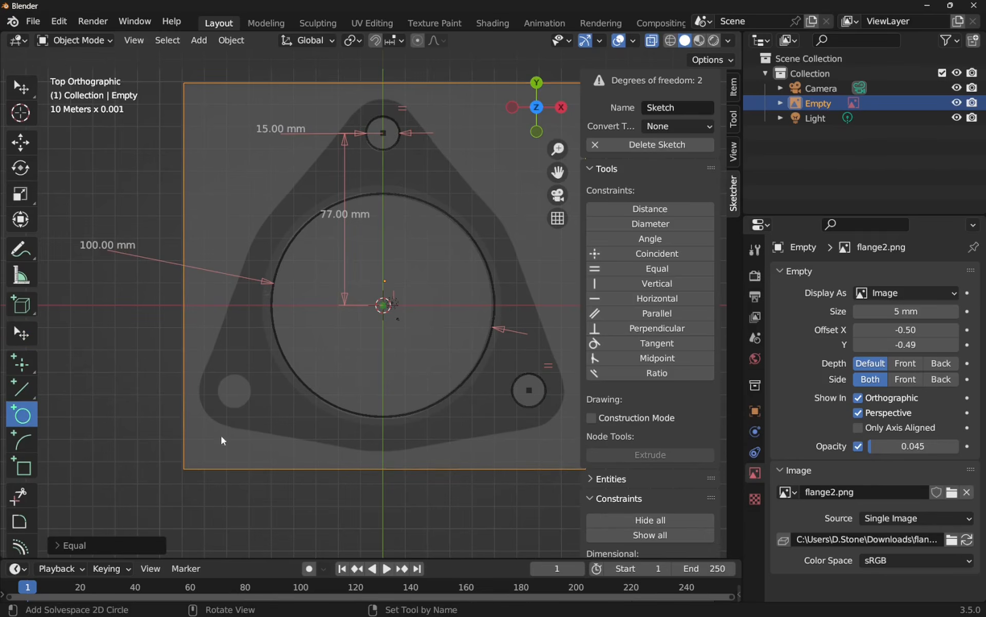
click(234, 390)
click(249, 400)
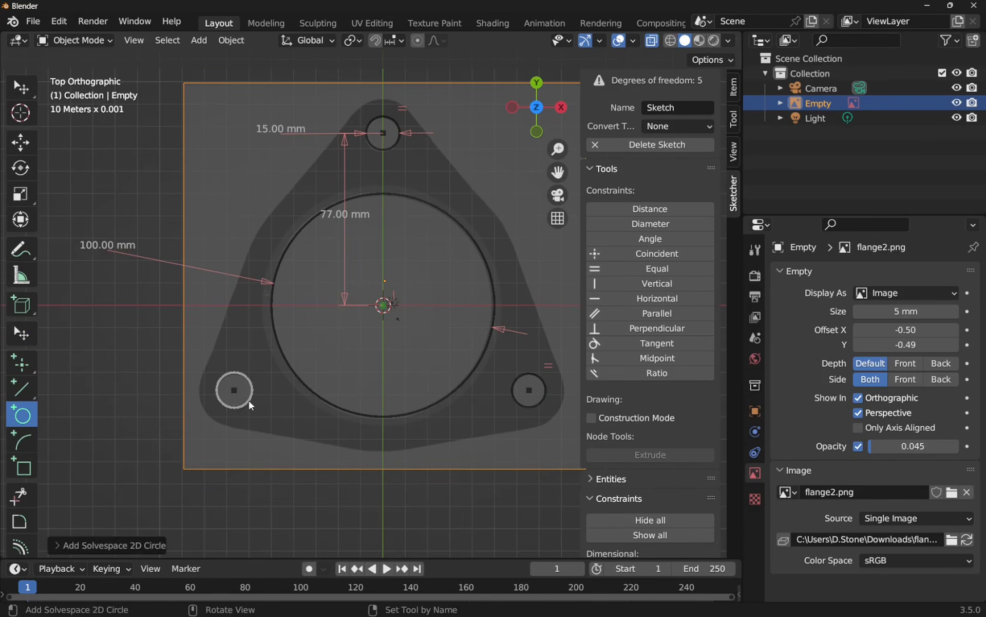
key(Escape)
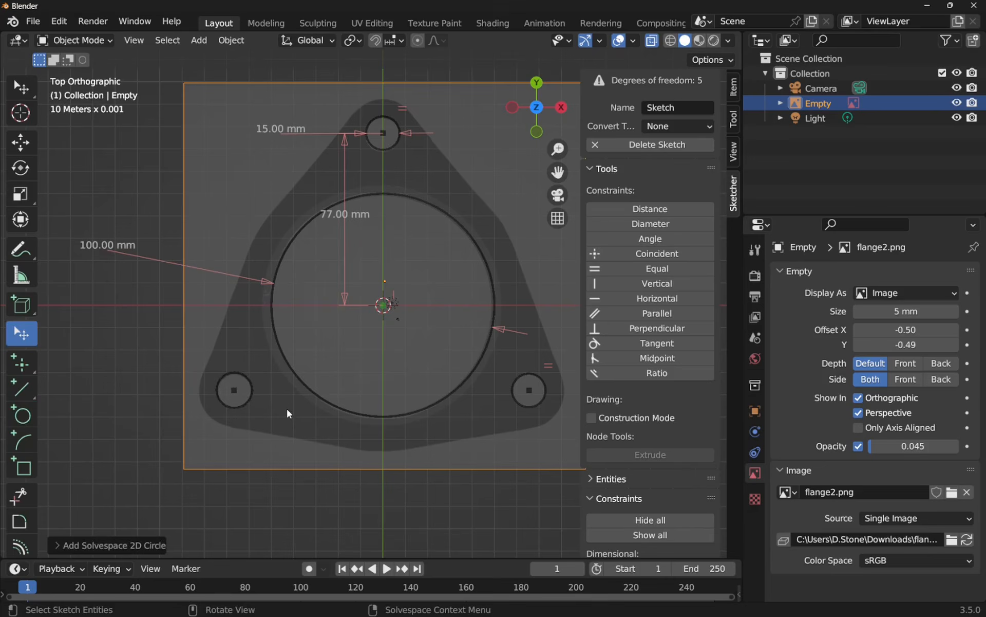
click(245, 402)
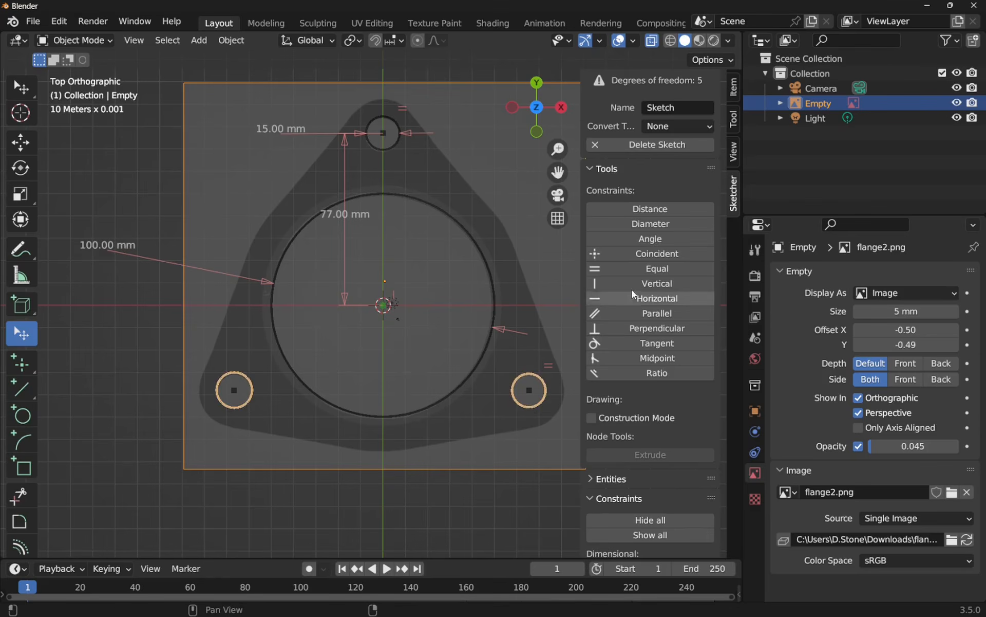
click(658, 269)
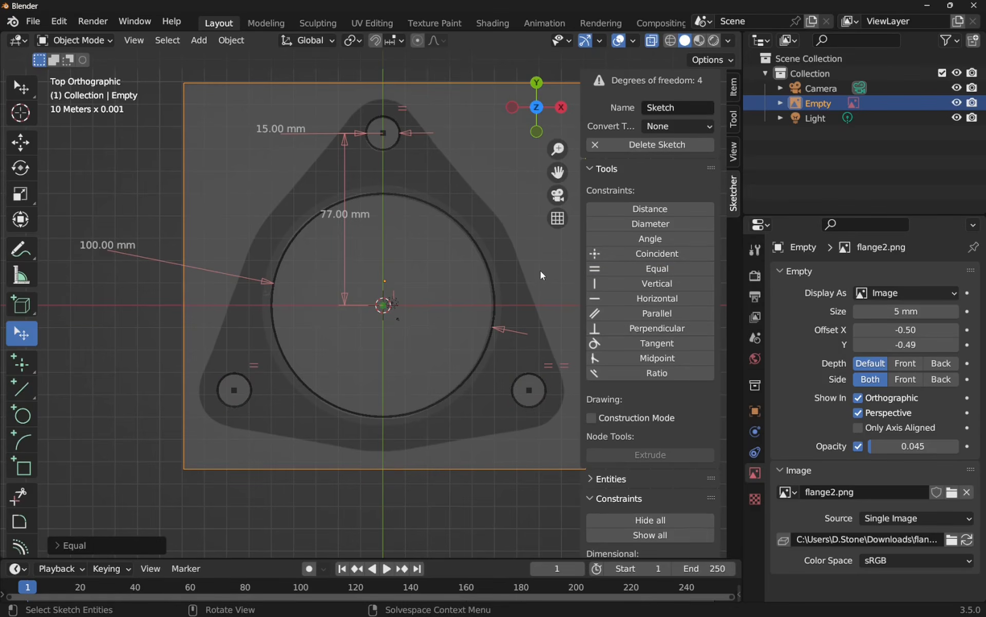
- Add a horizontal constraint between the two lower bolt-hole centres and align the lower-right circle with the reference hole
click(235, 393)
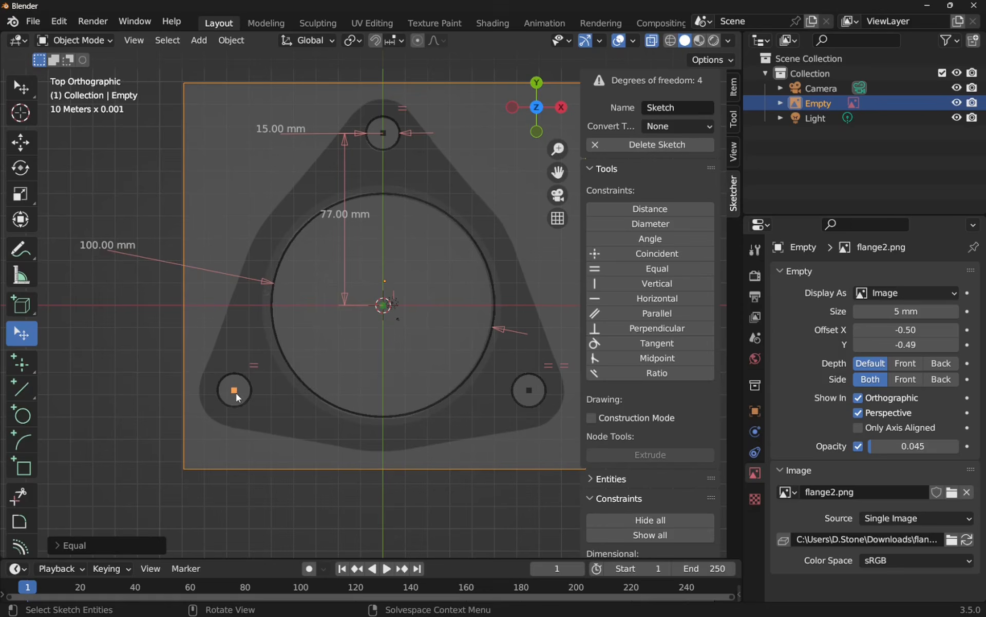
click(530, 393)
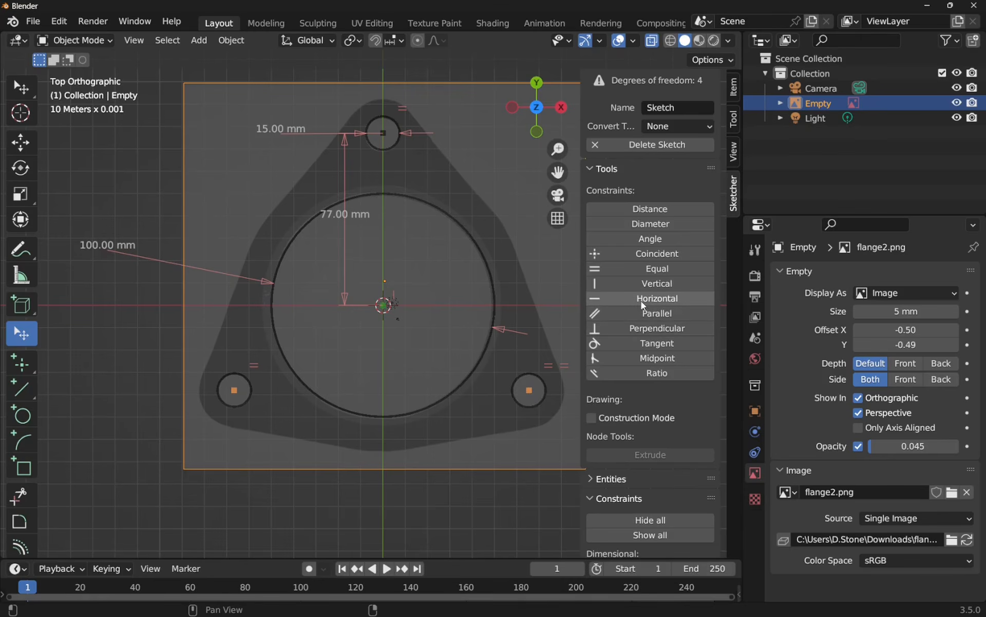
click(619, 299)
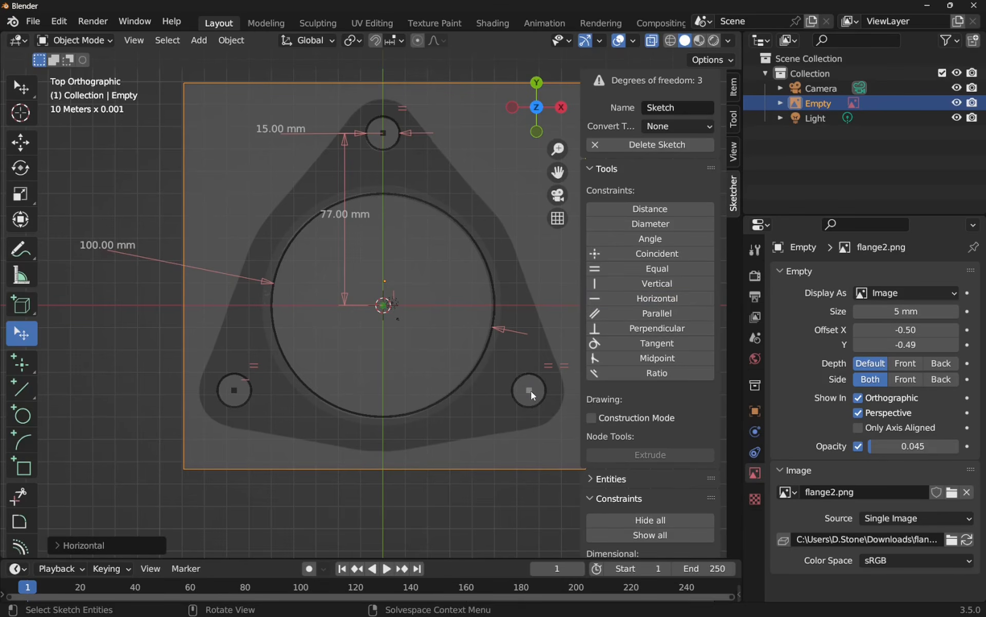
mouse_move(531, 392)
mouse_down()
mouse_move(454, 390)
mouse_move(529, 390)
mouse_up()
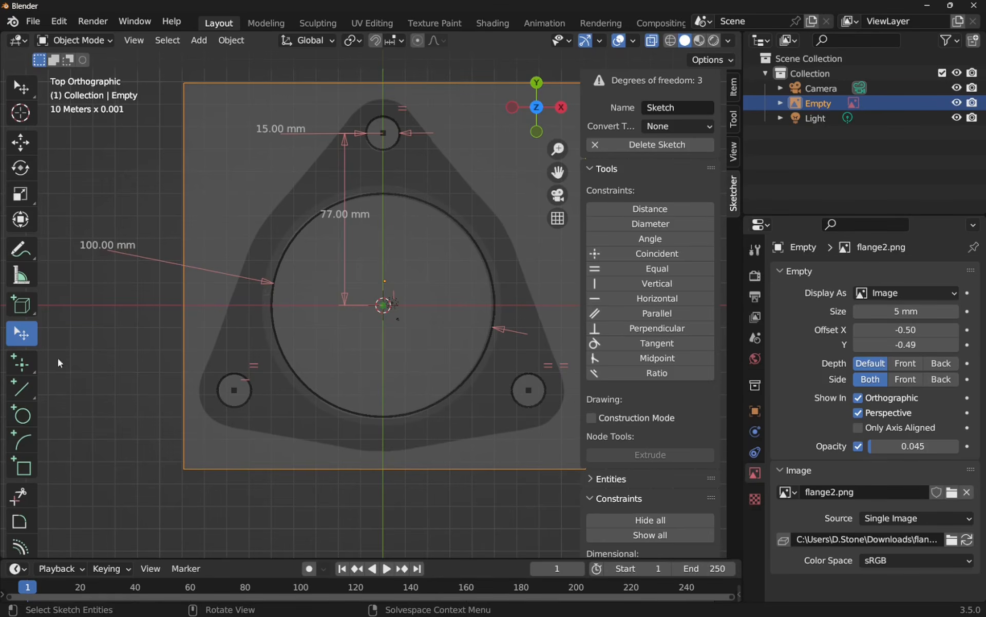
- Draw a vertical line from the origin down to roughly the height of the lower bolt-hole centres
click(19, 392)
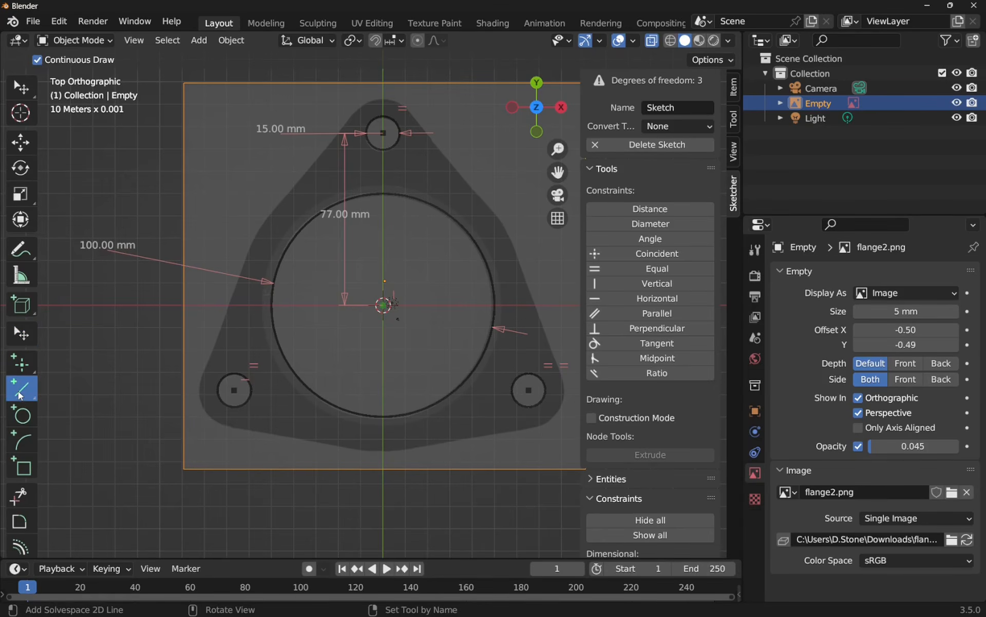
click(383, 304)
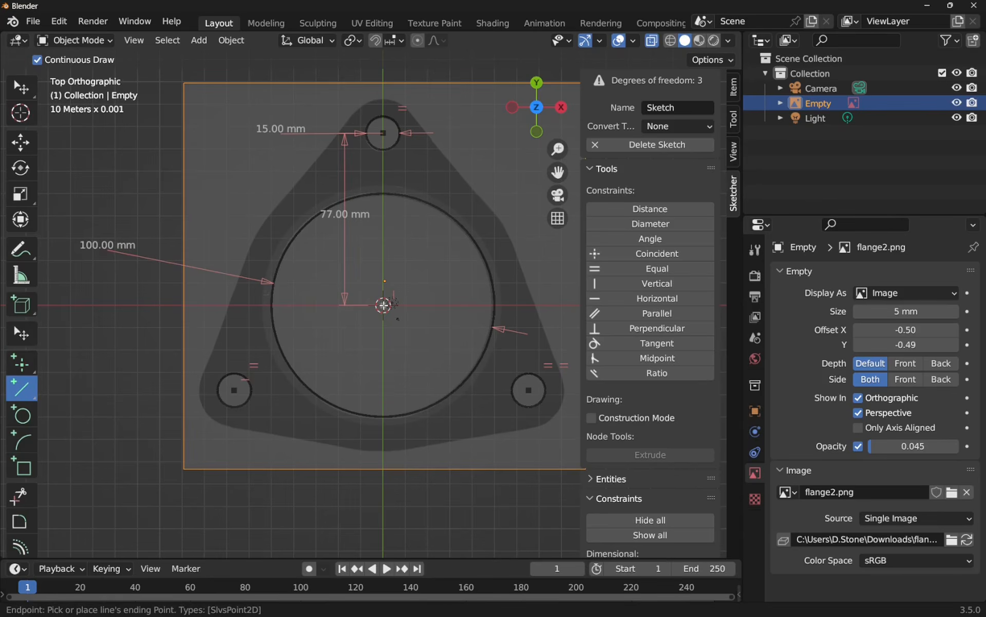
click(384, 386)
key(Escape)
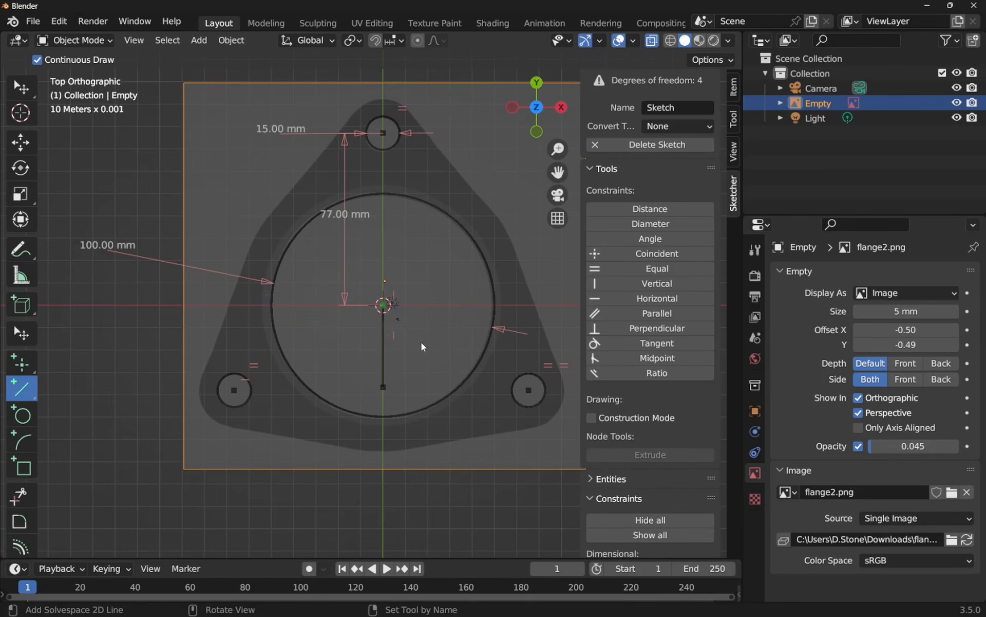
right_click(421, 350)
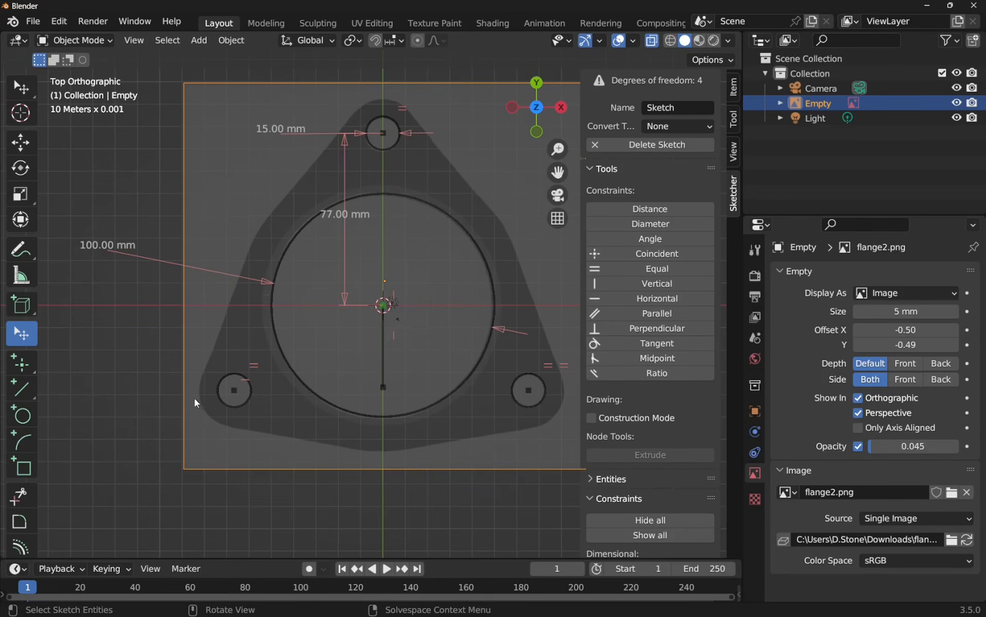
- Add a horizontal constraint between the lower-left bolt-hole centre and the vertical line's lower endpoint, then realign the lower circles with the image
click(383, 388)
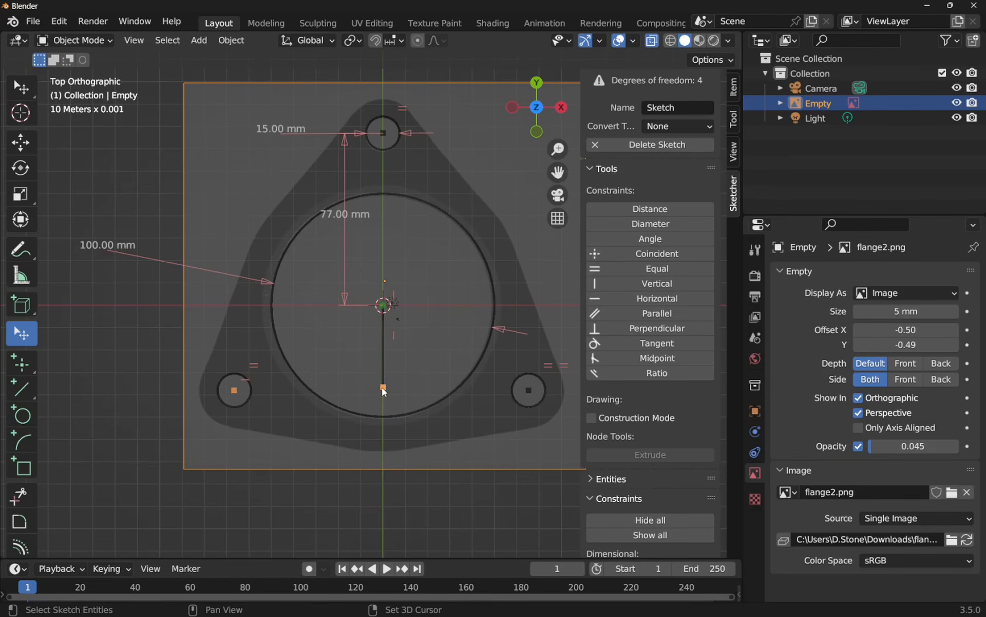
click(644, 300)
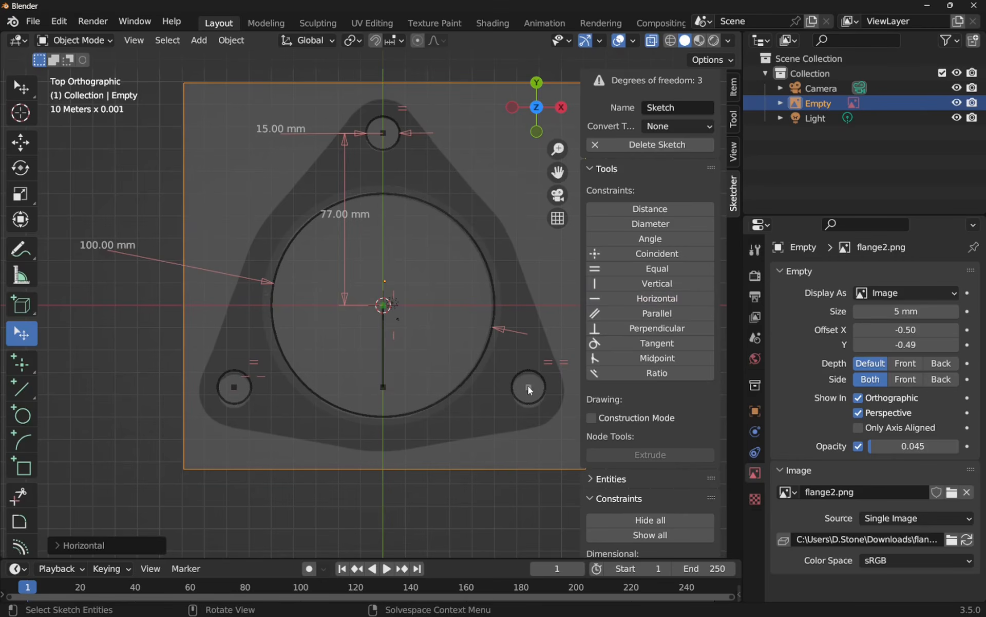
mouse_move(528, 386)
mouse_down()
mouse_move(523, 398)
mouse_move(528, 389)
mouse_up()
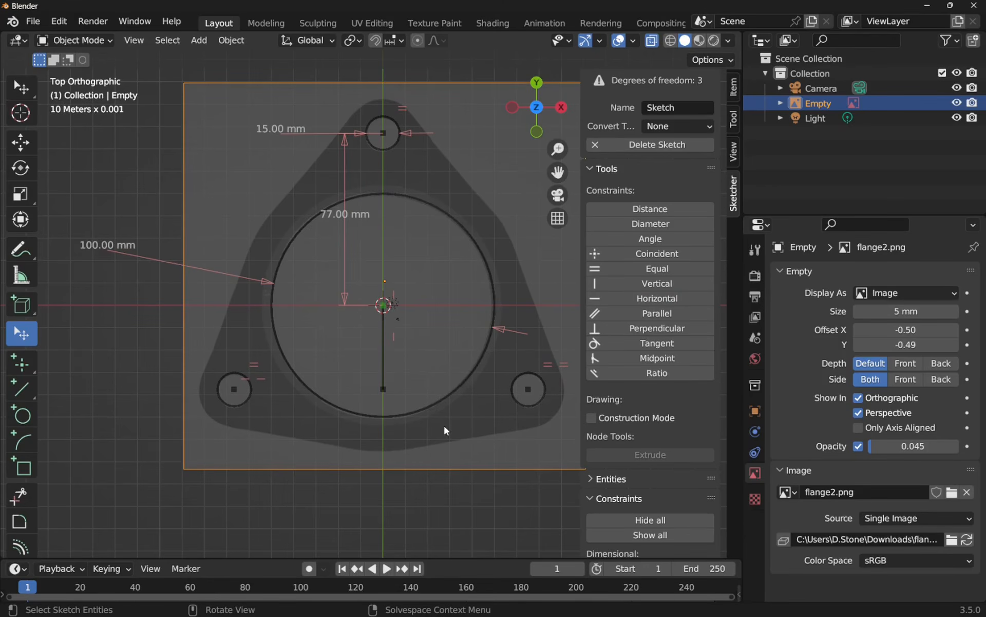
- Add a distance constraint to the vertical line below the origin and set it to 38 mm
click(387, 374)
click(646, 209)
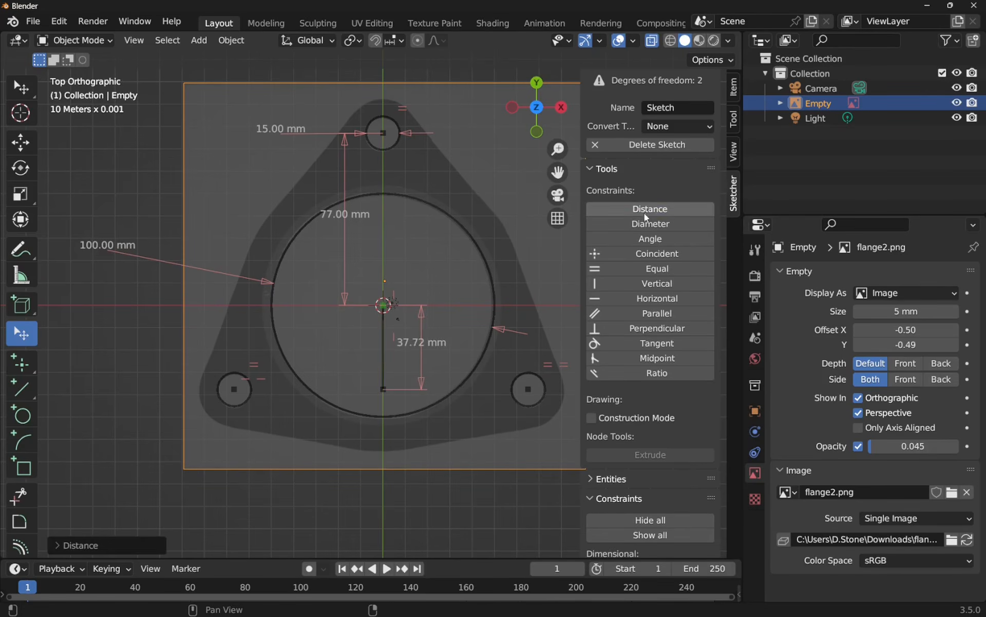
right_click(425, 344)
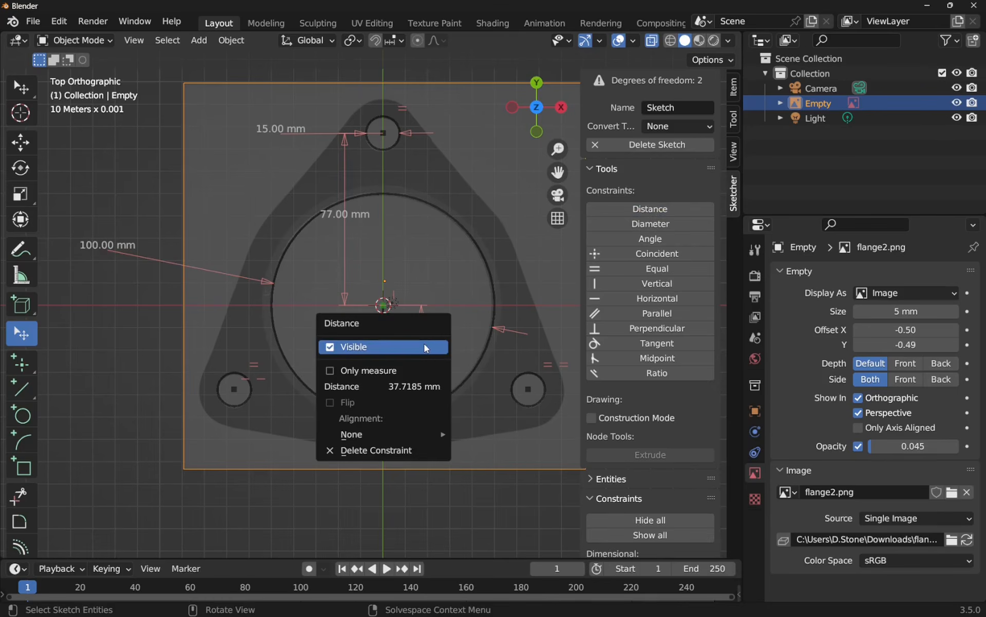
click(406, 389)
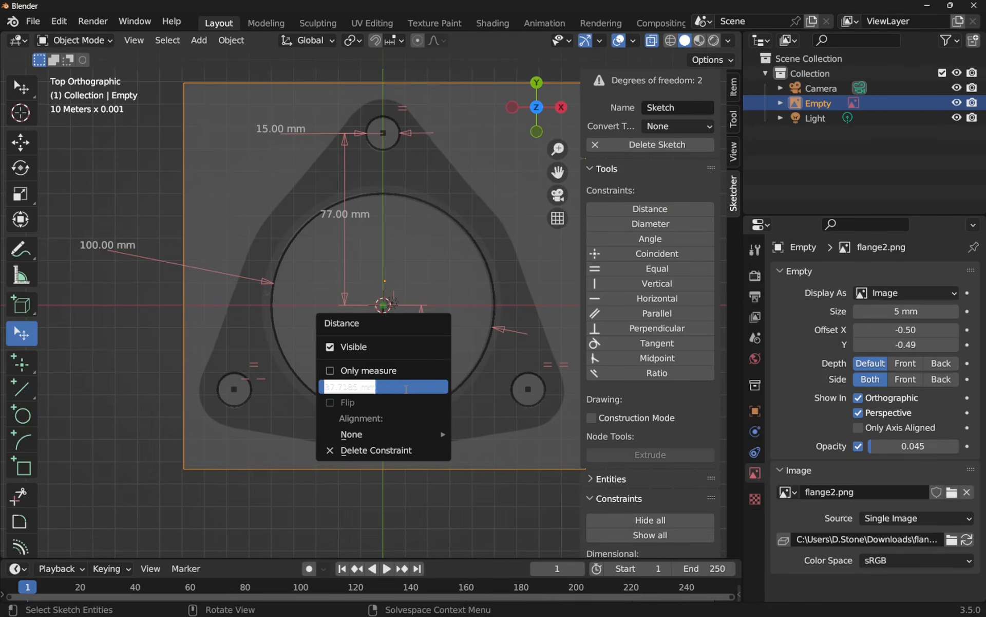
text(38)
key(Return)
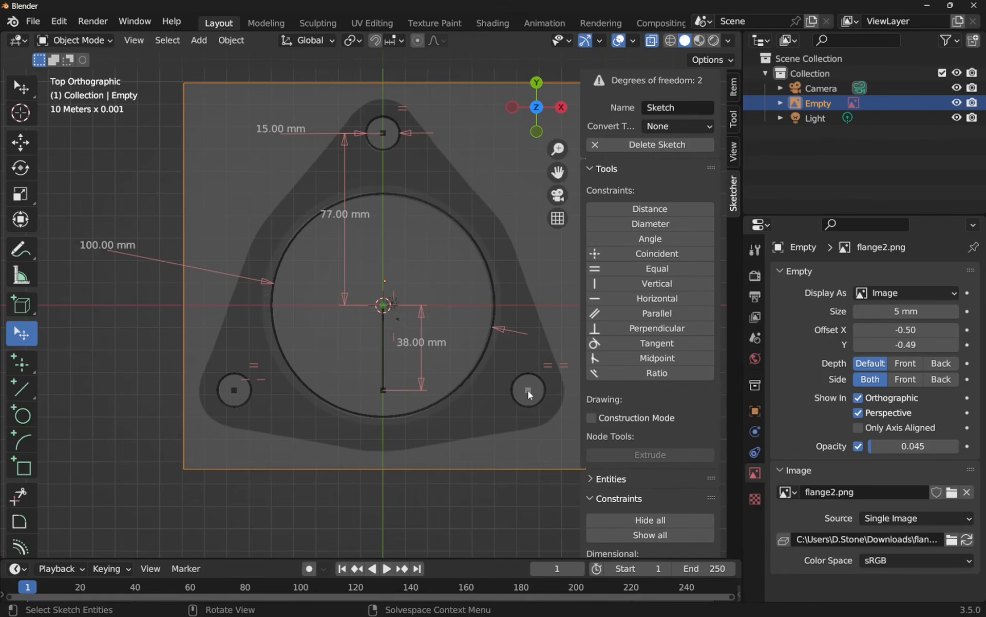
- Add a distance constraint between the two lower bolt-hole centres and set it to 130 mm
mouse_move(530, 393)
mouse_down()
mouse_move(483, 393)
mouse_move(529, 396)
mouse_up()
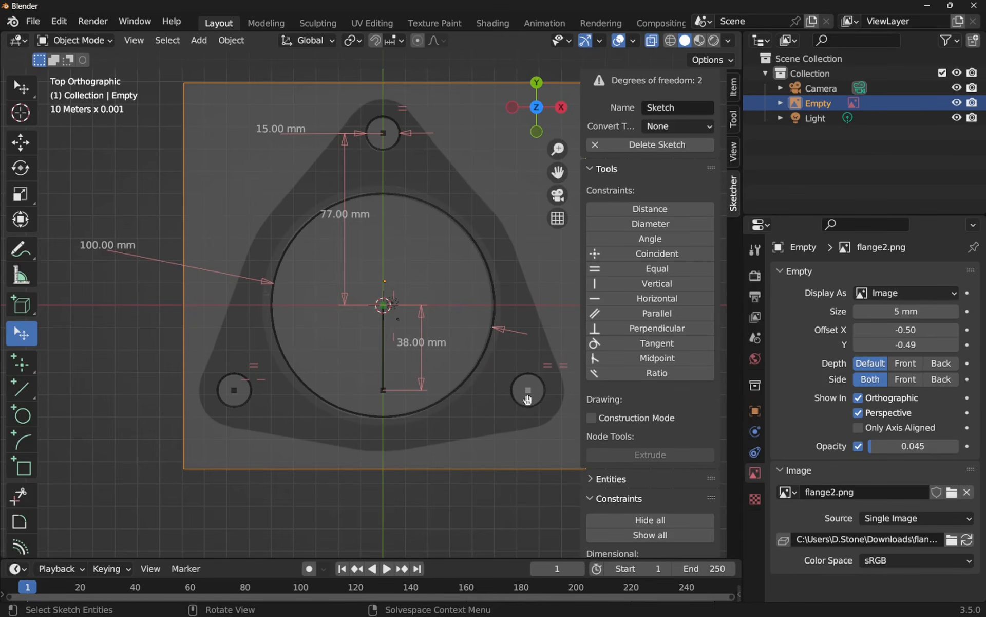
shift+click(235, 391)
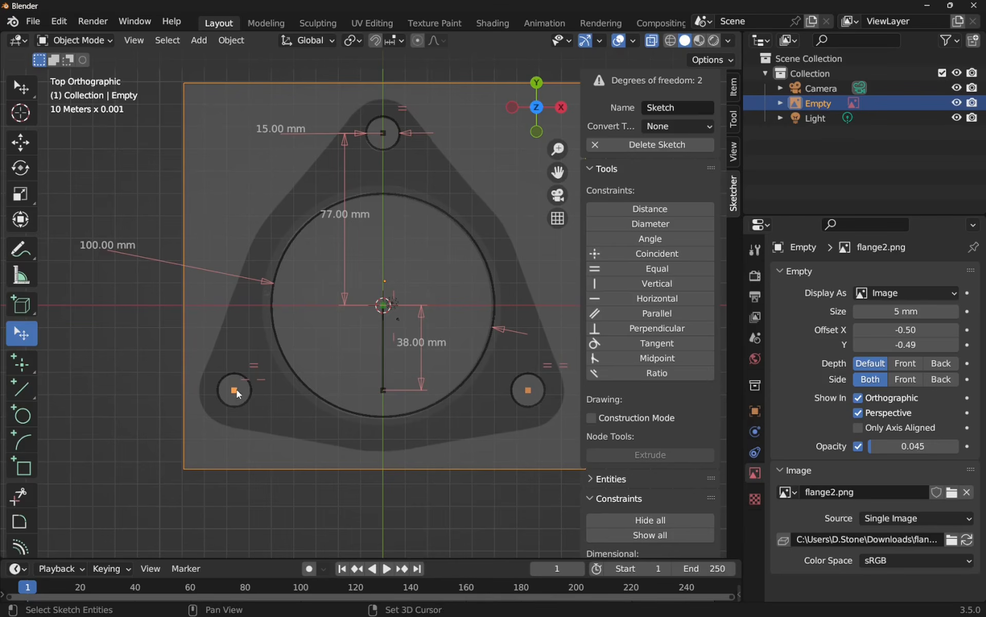
click(675, 206)
right_click(384, 425)
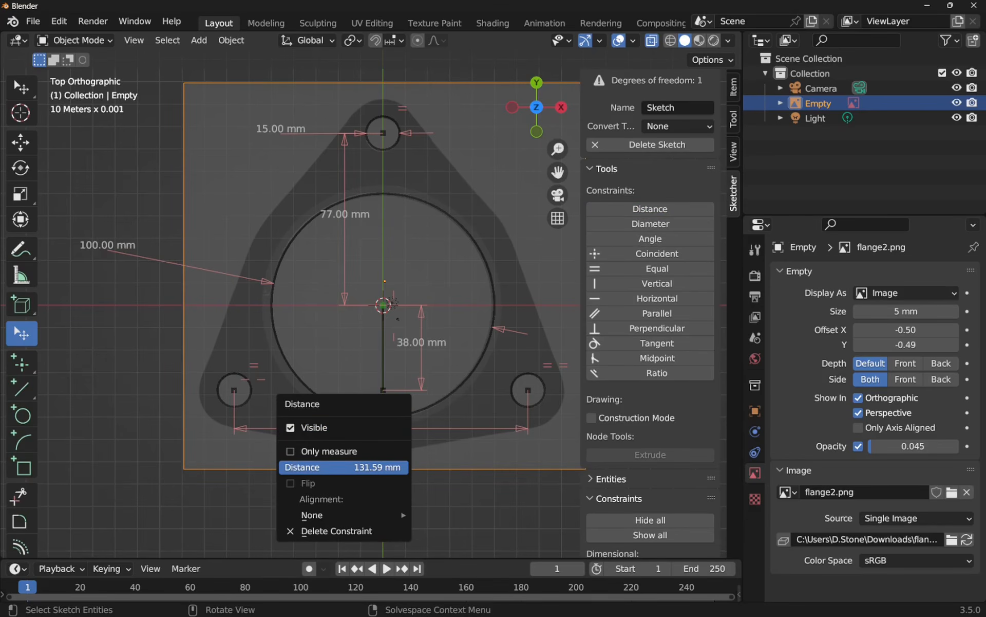
click(376, 471)
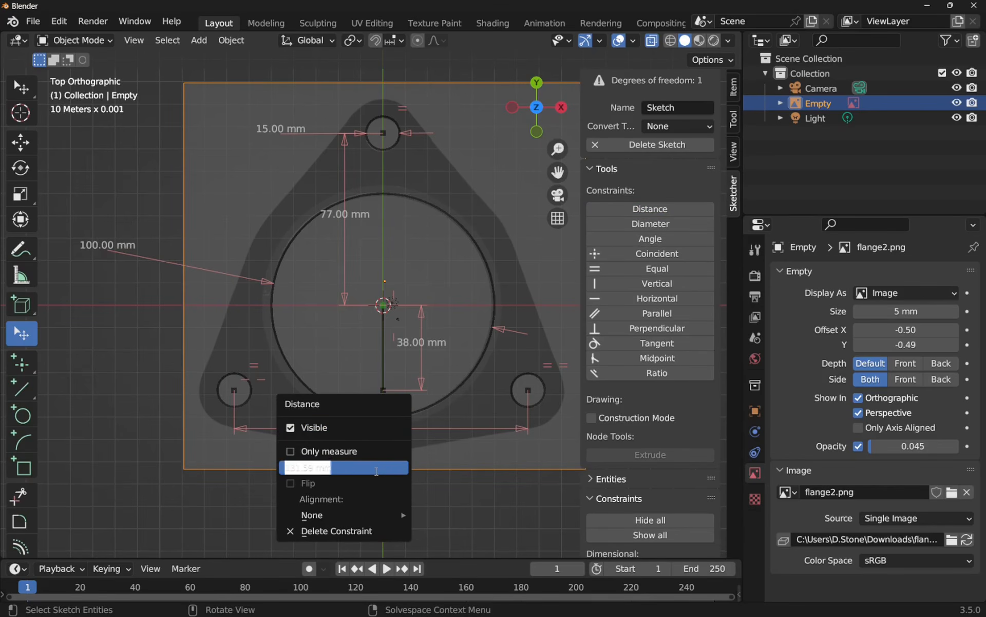
text(130)
key(Return)
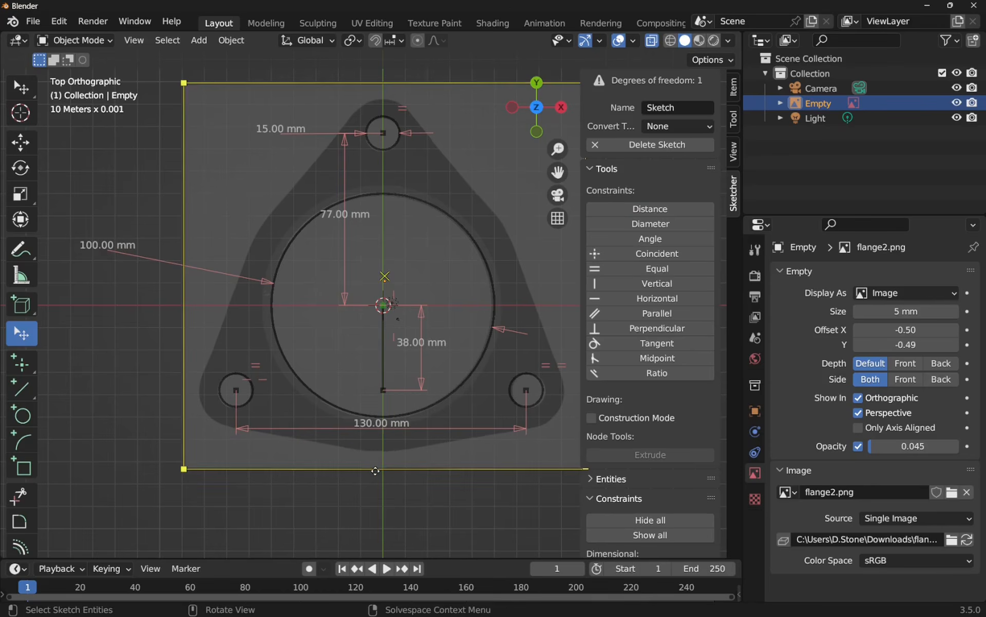
- Set the distance between the lower bolt-hole centres to 132 mm and shift the pair slightly sideways over the reference holes
right_click(373, 422)
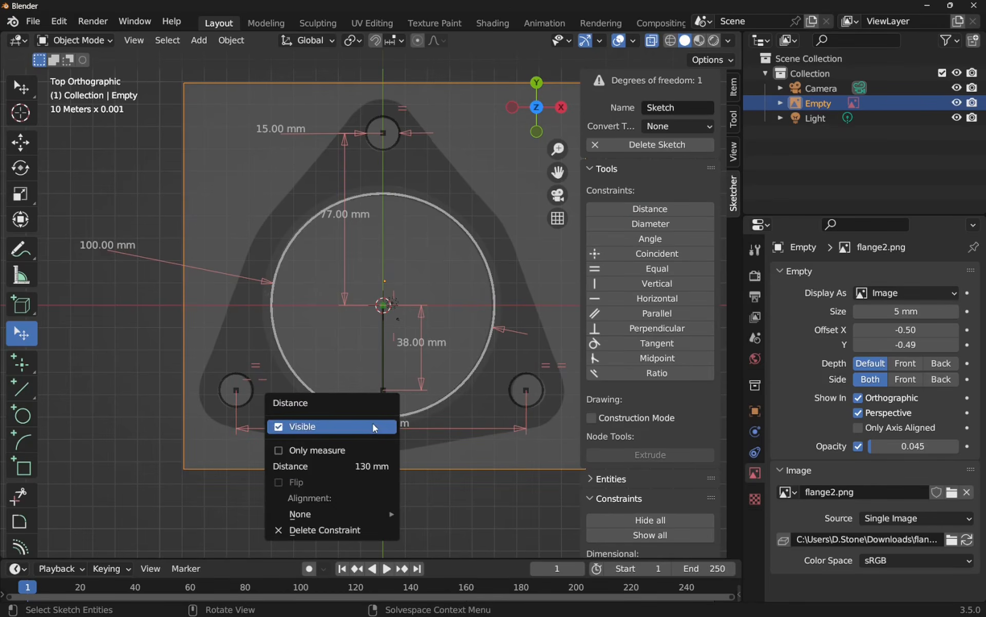
click(378, 467)
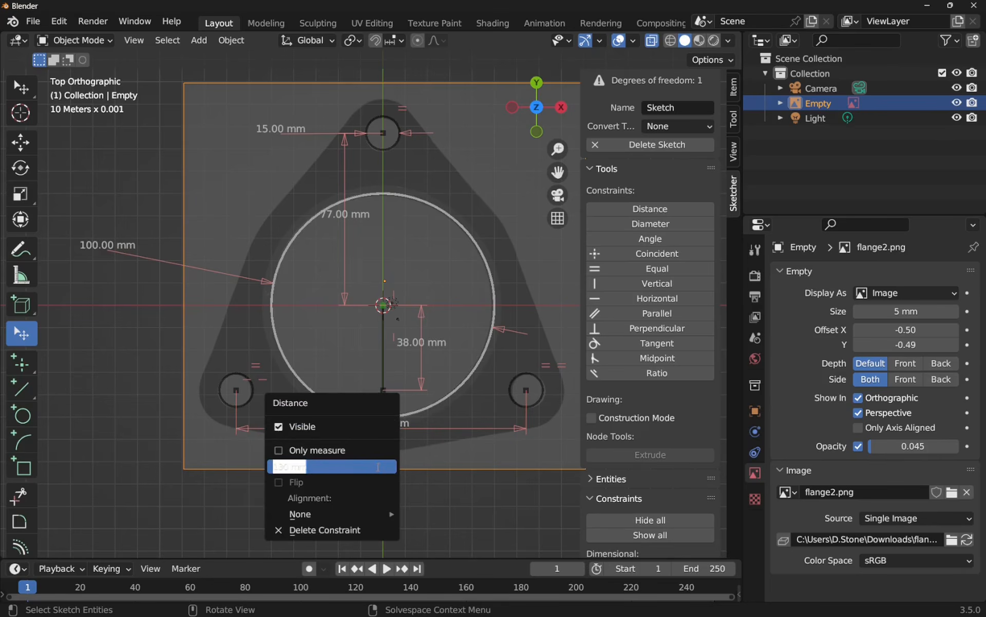
text(132)
key(Return)
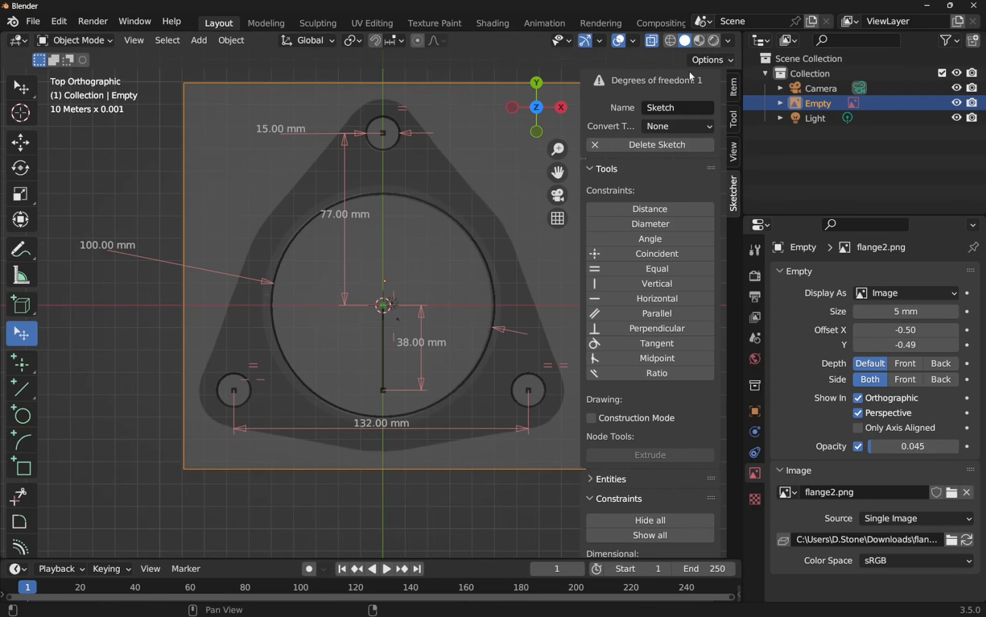
drag(514, 393, 534, 396)
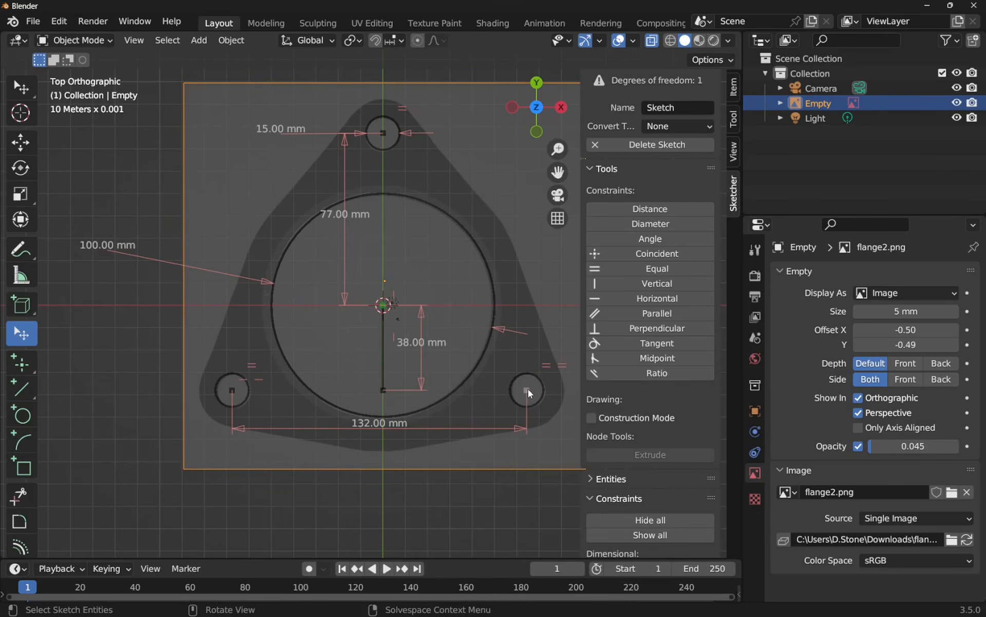
- Shift the lower bolt-hole pair slightly sideways and draw a line between the two lower bolt-hole centres
mouse_move(529, 389)
mouse_down()
mouse_move(396, 388)
mouse_move(593, 400)
mouse_move(379, 390)
mouse_move(533, 404)
mouse_up()
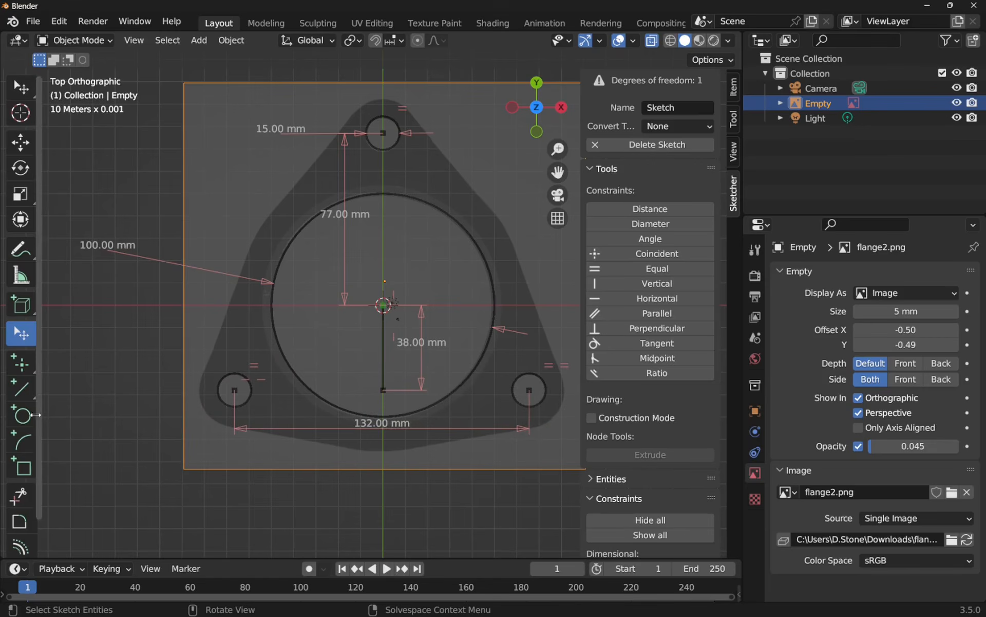
click(21, 392)
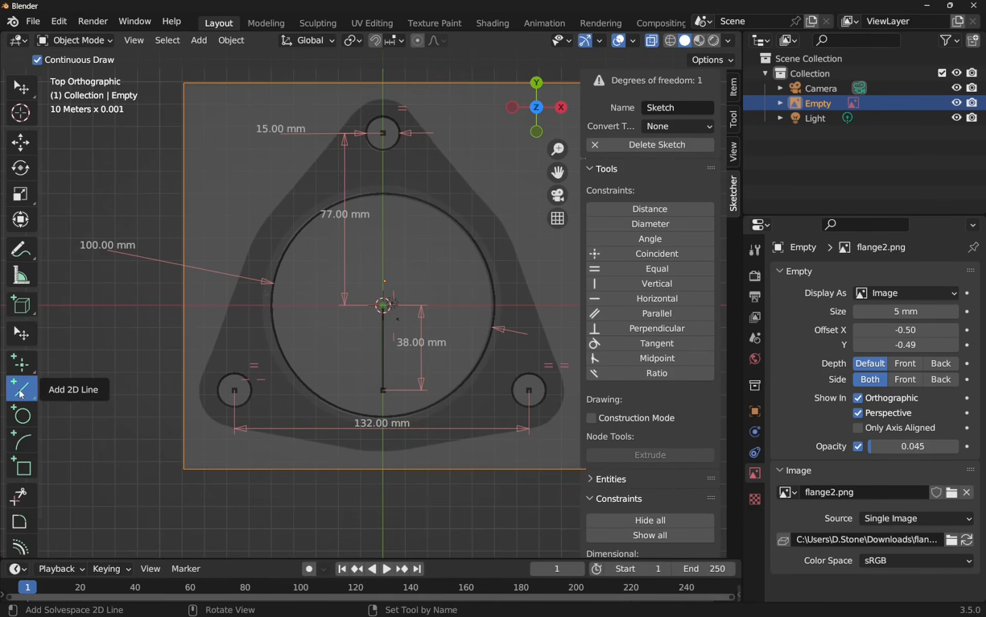
click(233, 391)
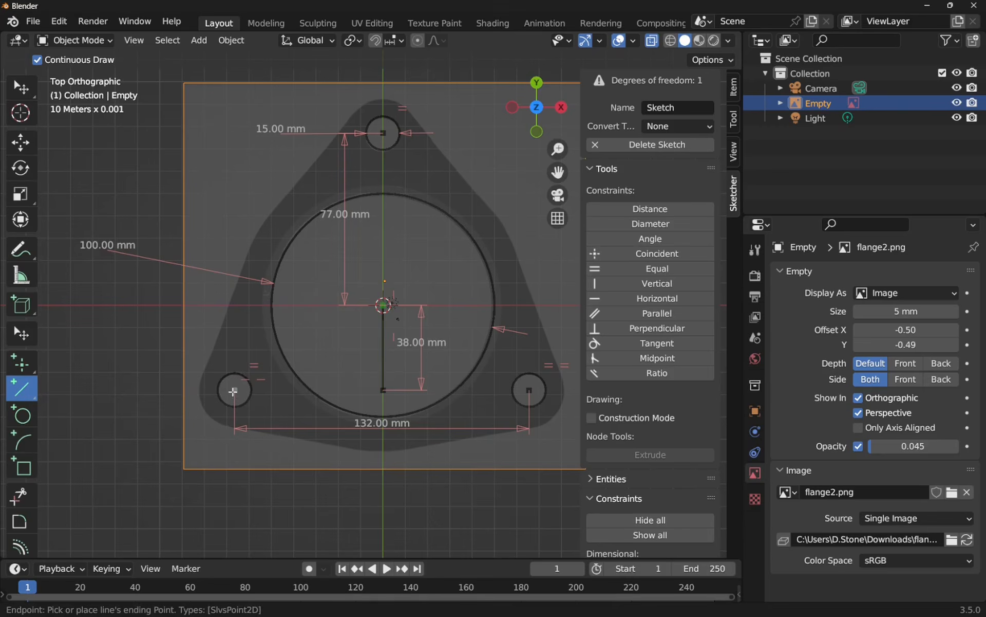
click(528, 388)
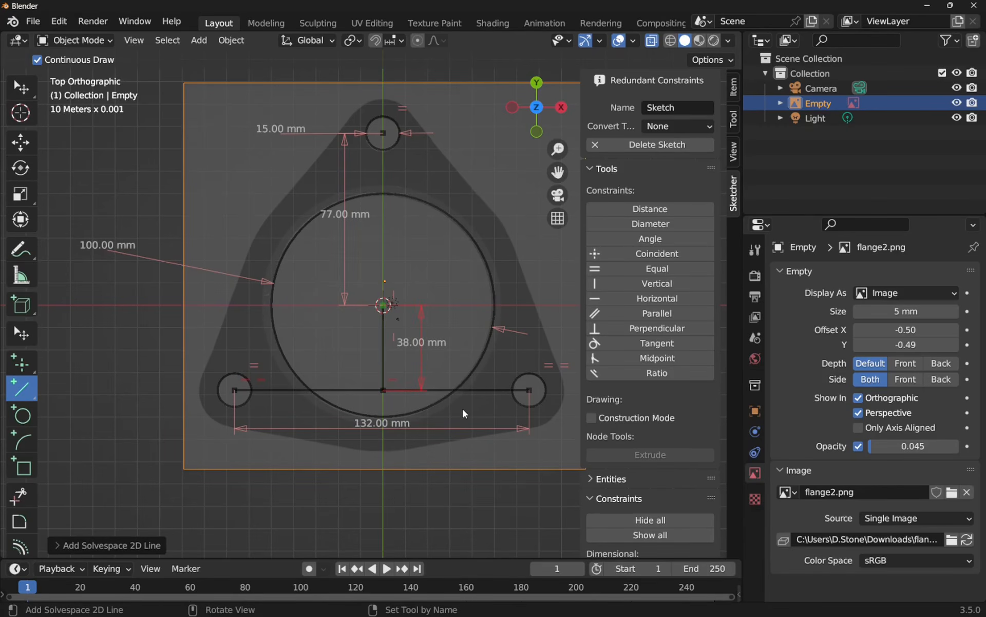
key(Escape)
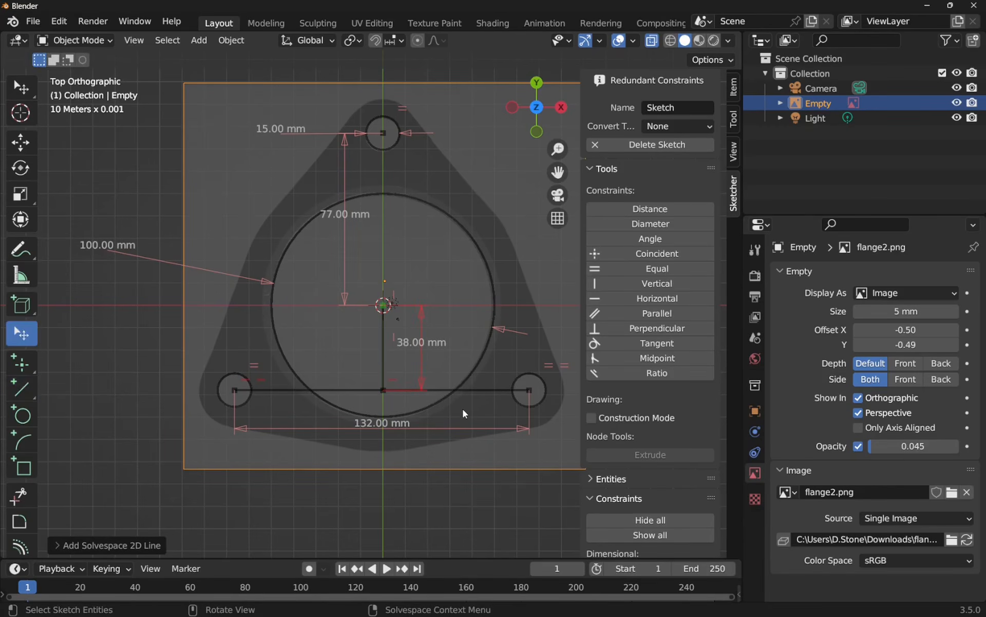
- Add a midpoint constraint between the vertical line's lower endpoint and the line joining the two lower bolt-hole centres
click(492, 390)
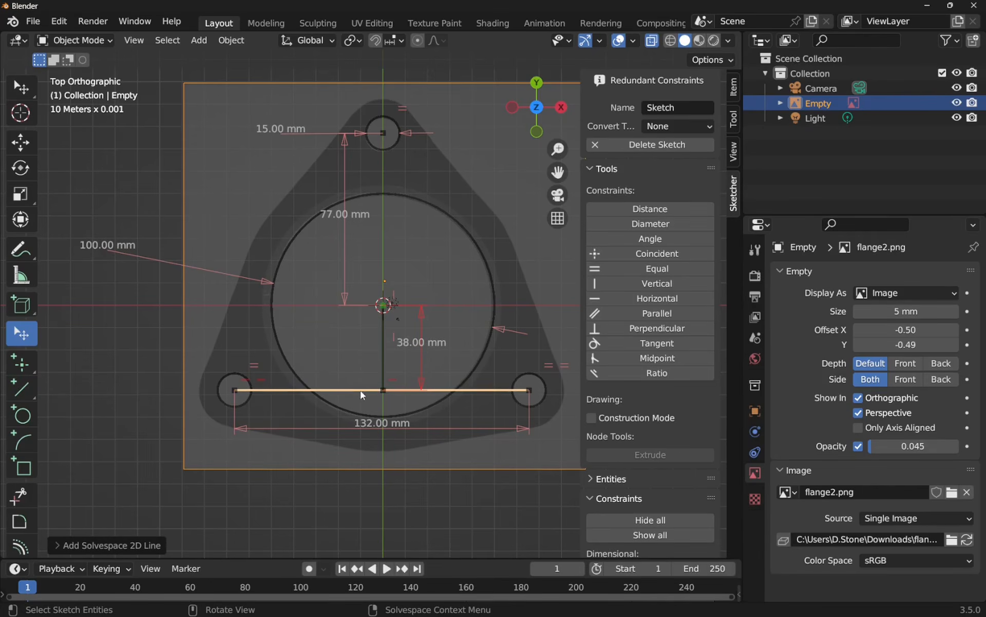
click(382, 390)
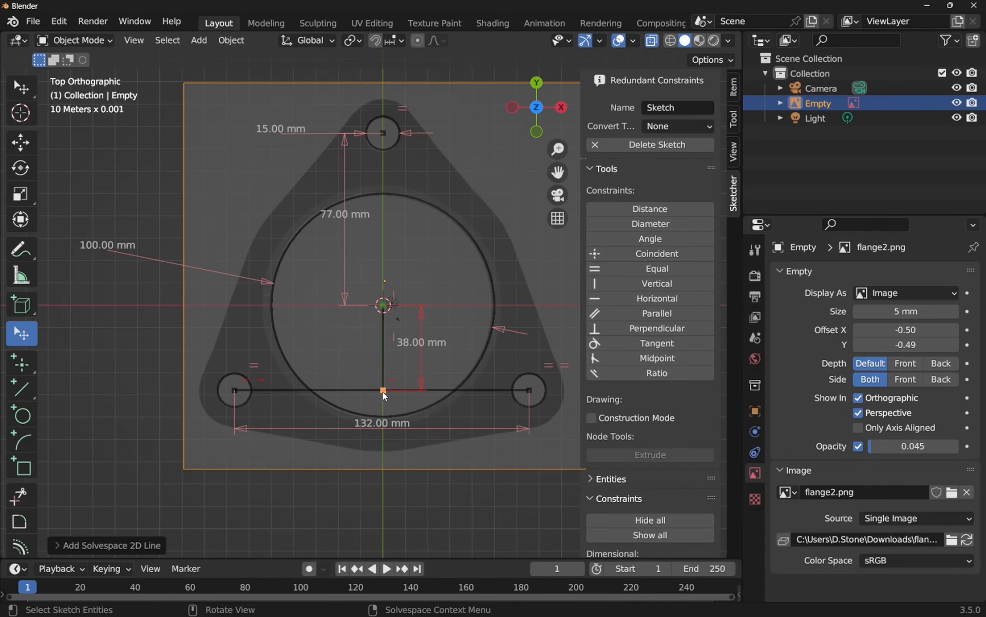
shift+click(474, 390)
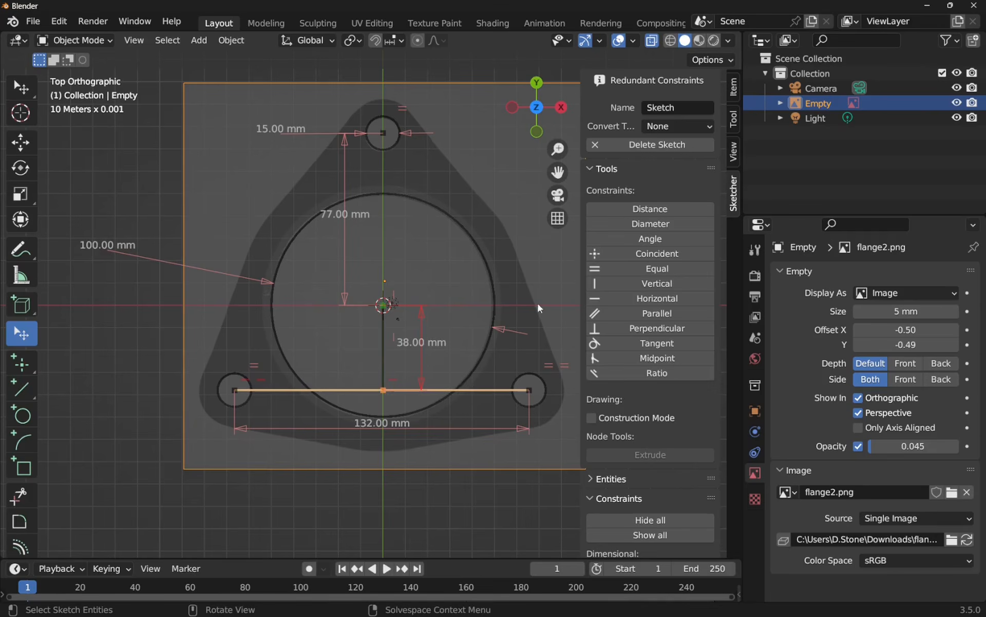
click(668, 359)
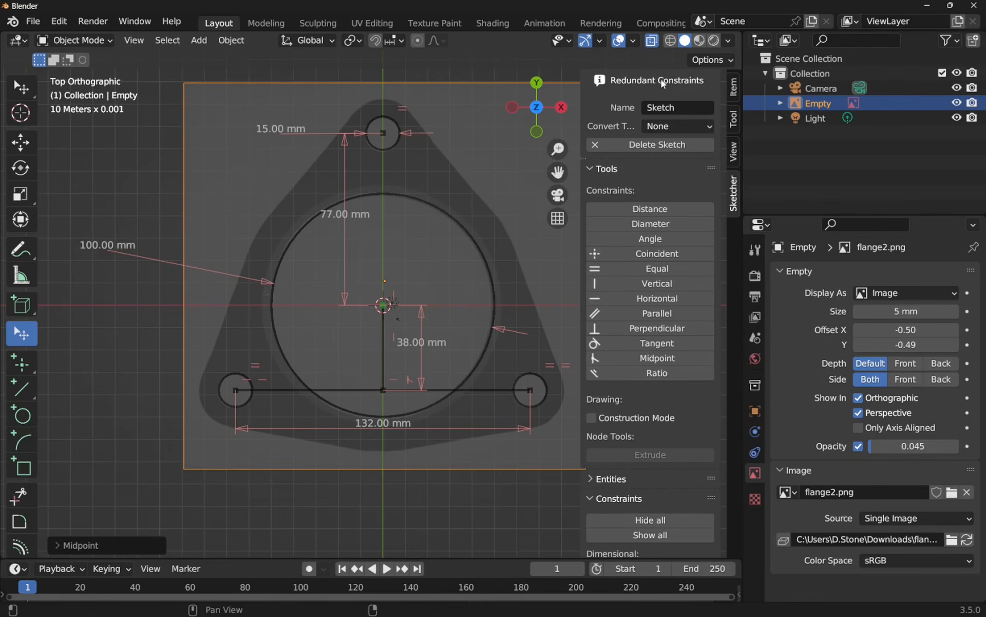
- Delete the two redundant horizontal constraints beside the horizontal line's midpoint and the lower-left bolt hole
mouse_move(655, 79)
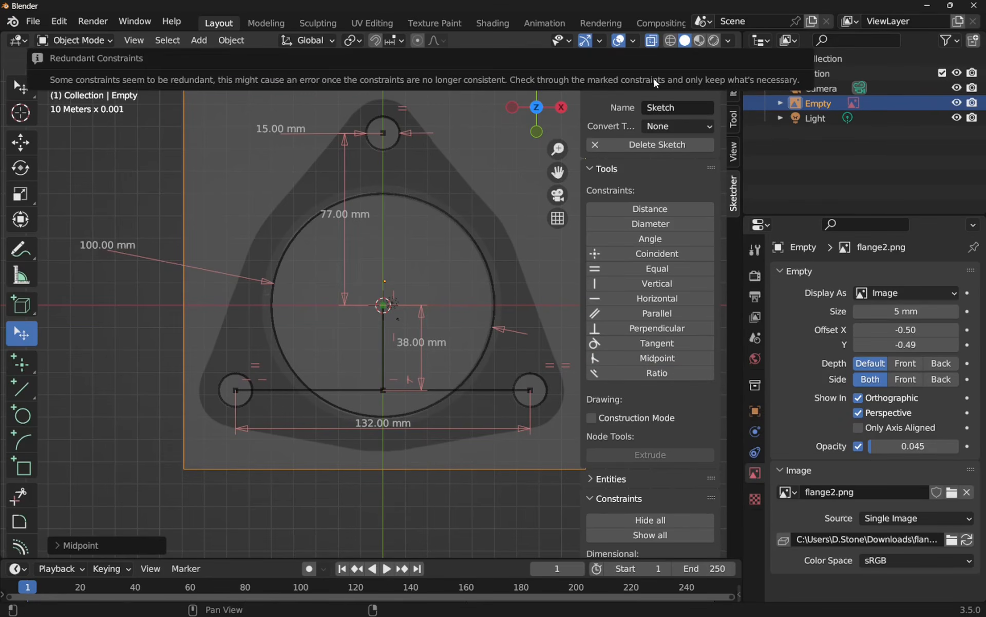
right_click(396, 381)
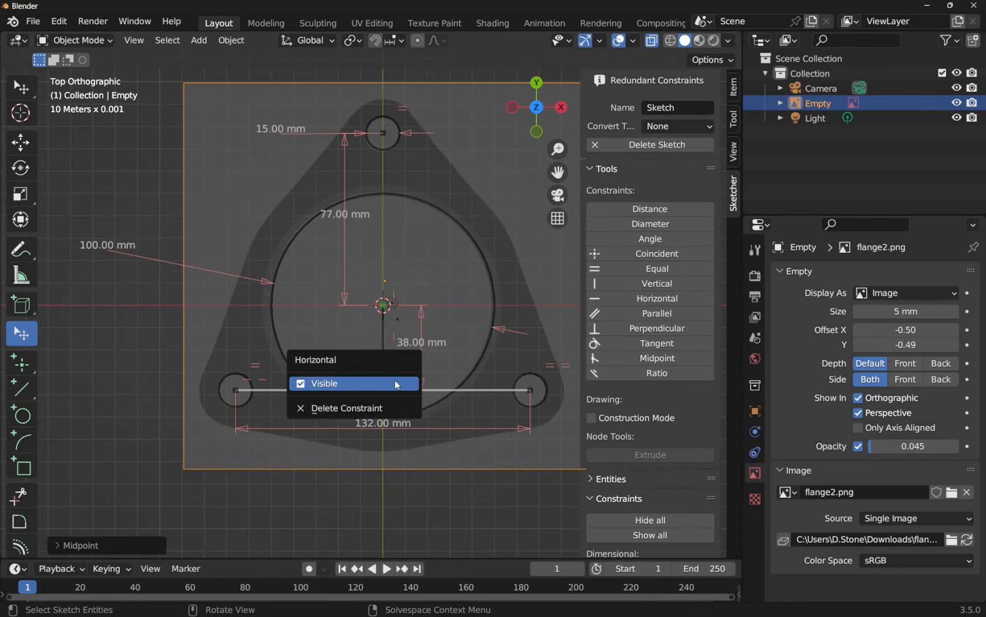
click(381, 408)
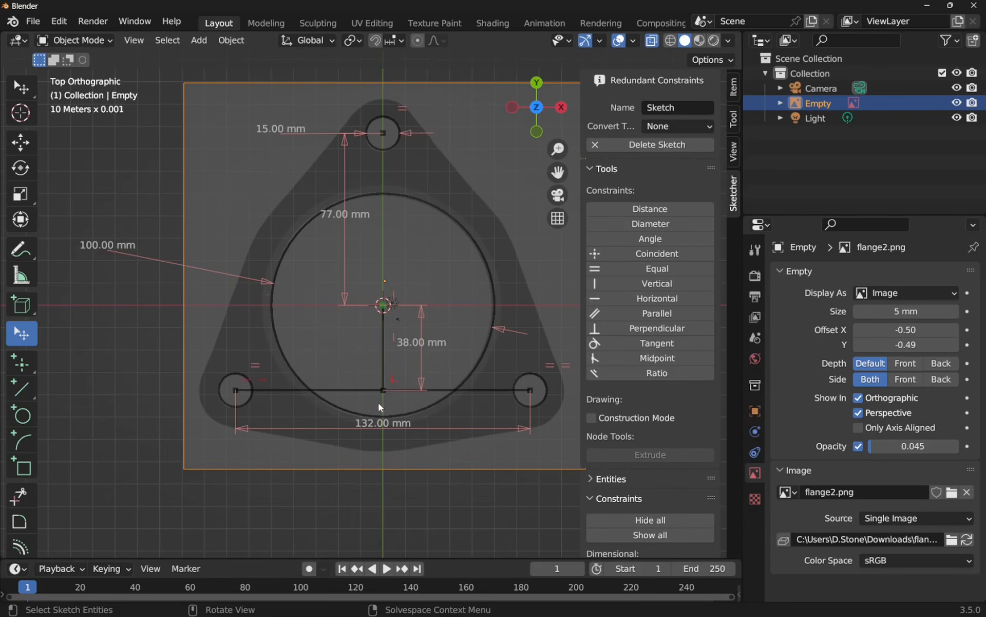
right_click(260, 380)
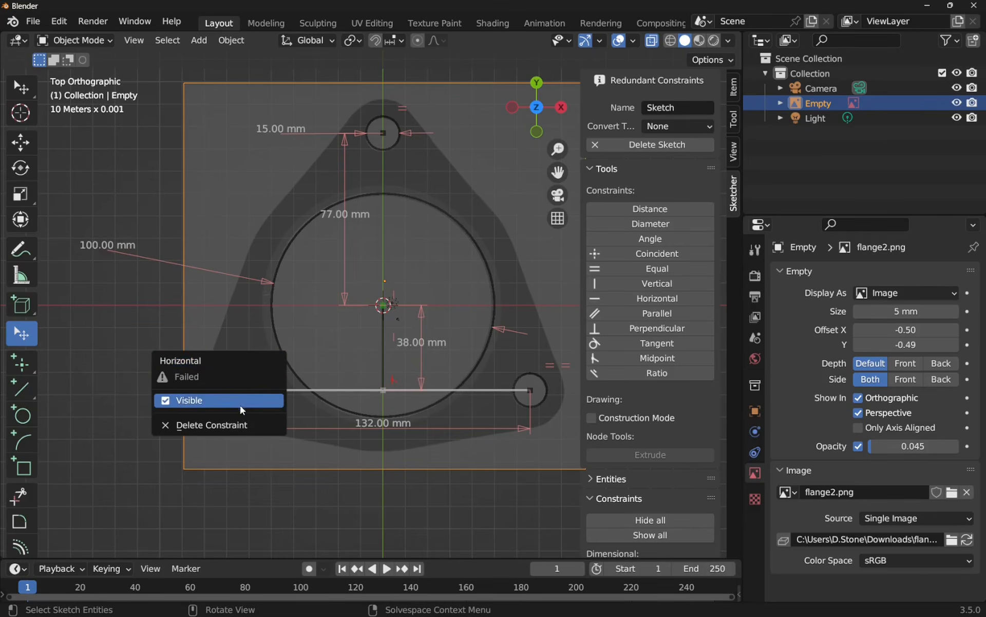
click(246, 431)
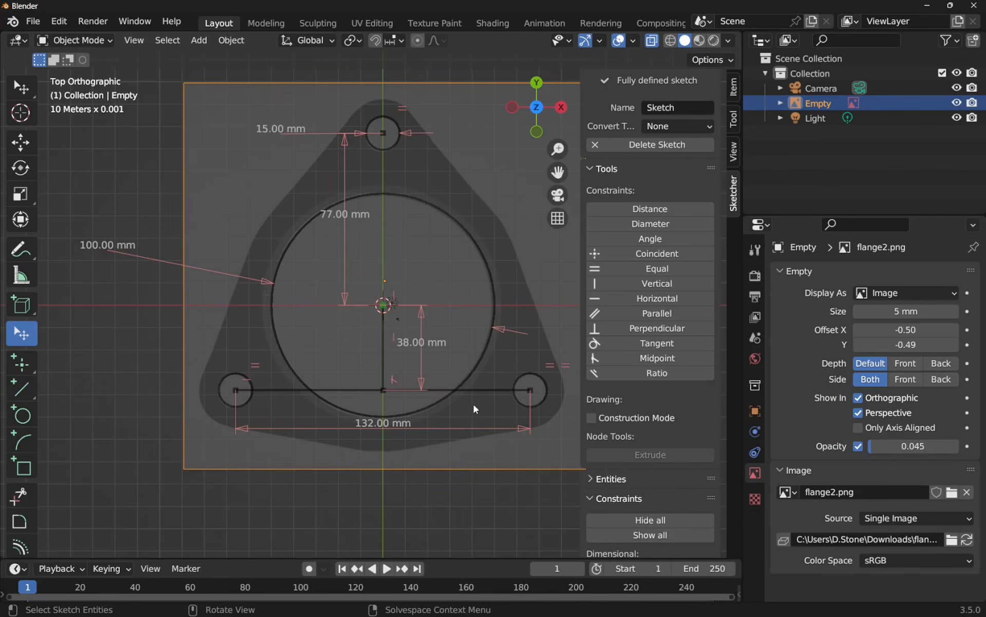
- Convert the vertical line below the origin and the horizontal line between the lower bolt holes to construction lines
click(483, 390)
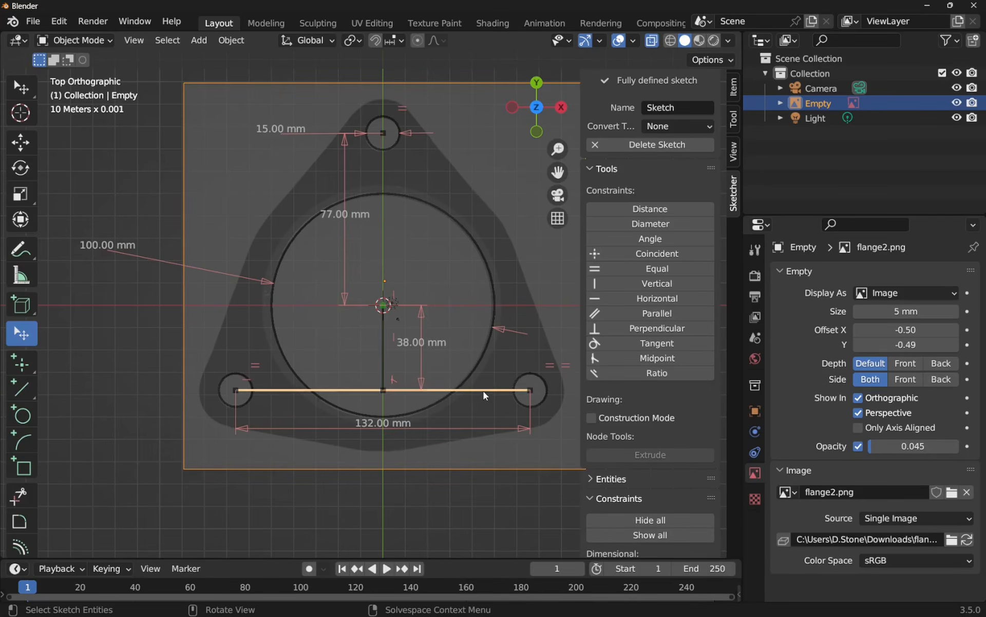
click(385, 366)
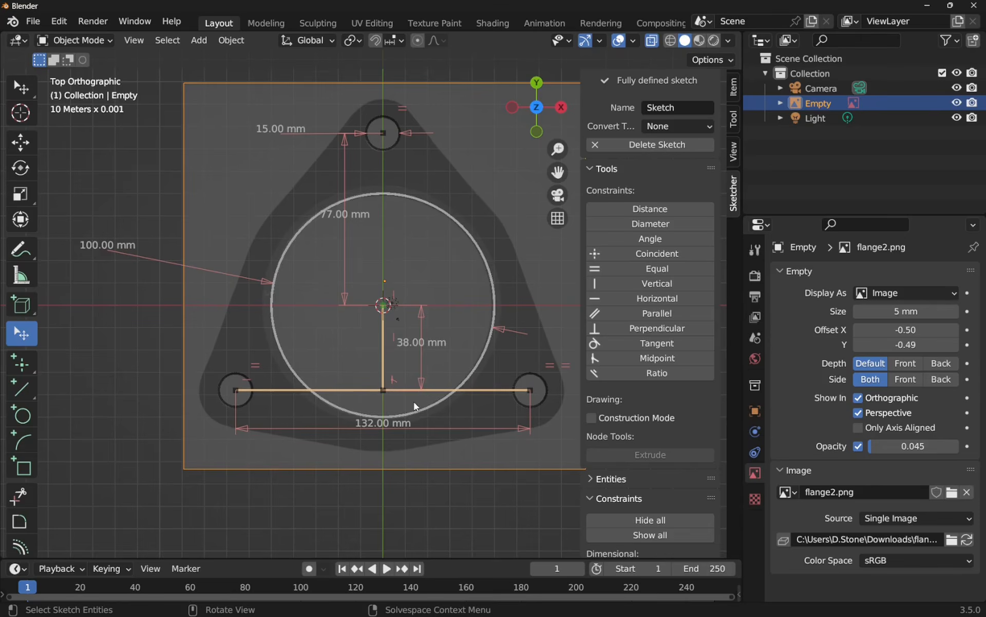
right_click(384, 354)
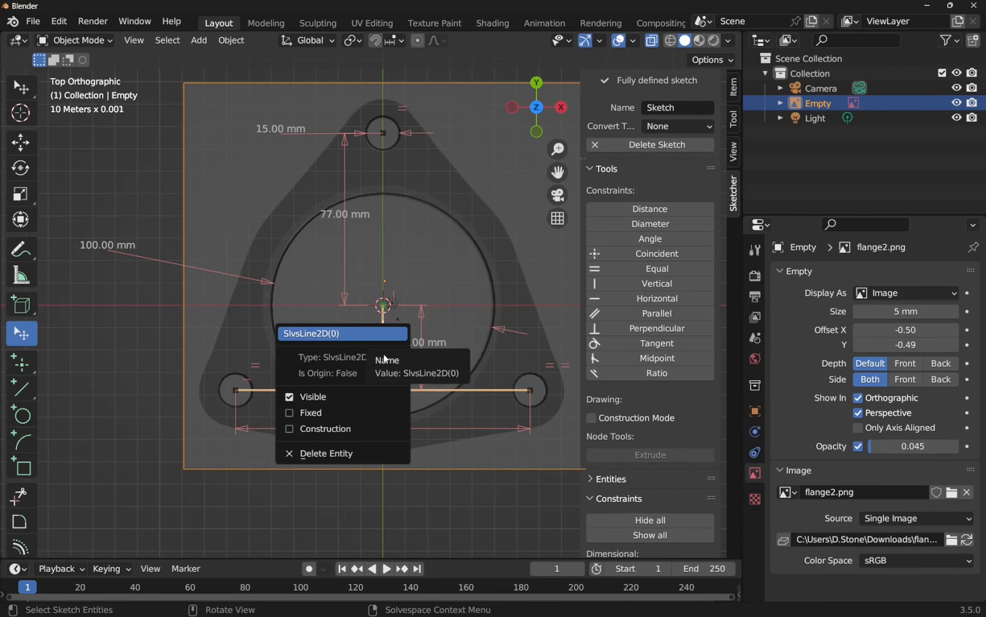
click(290, 430)
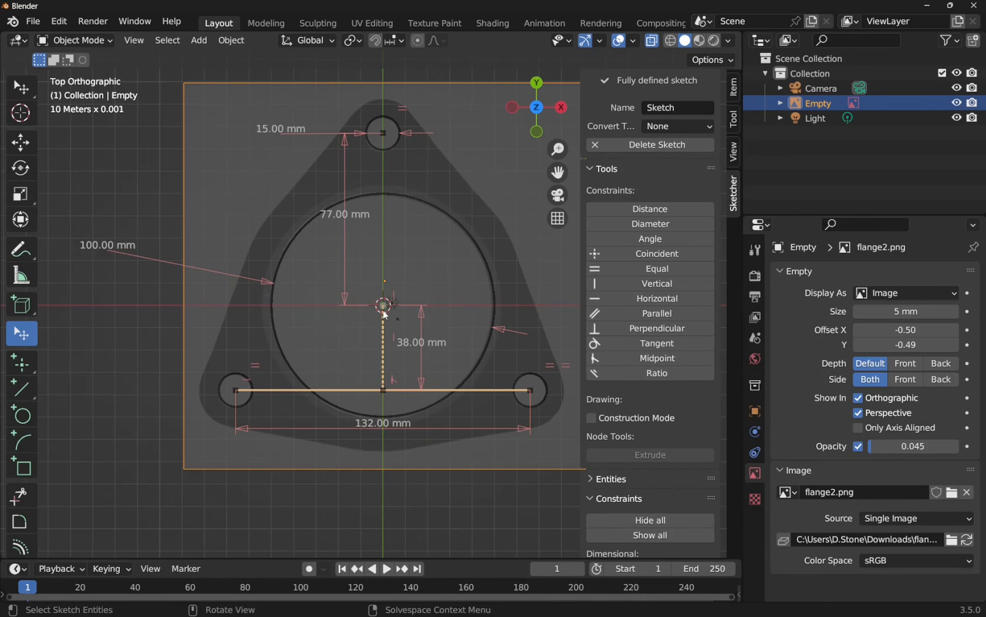
right_click(327, 391)
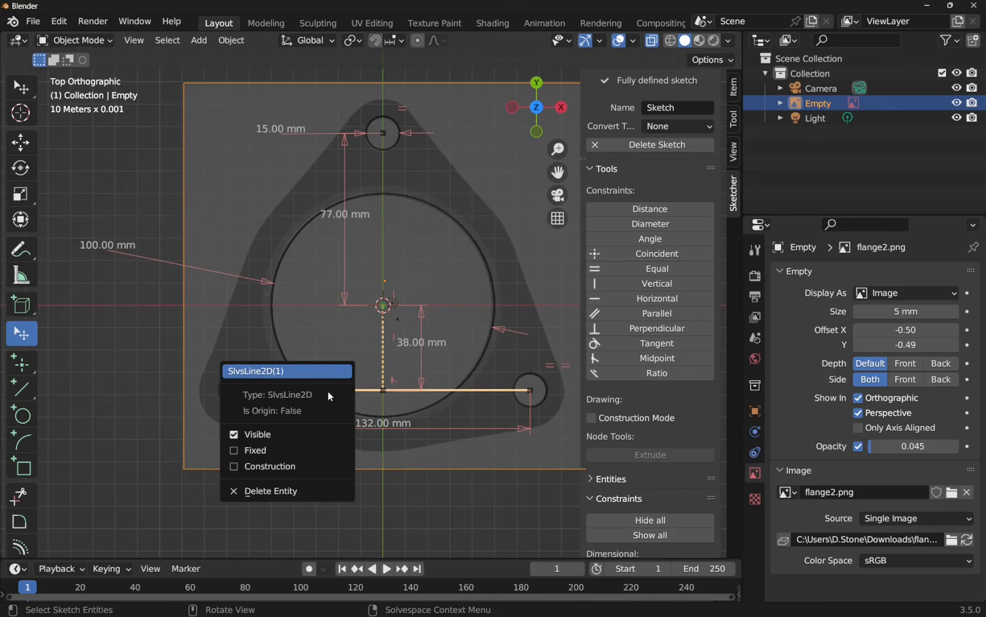
click(239, 466)
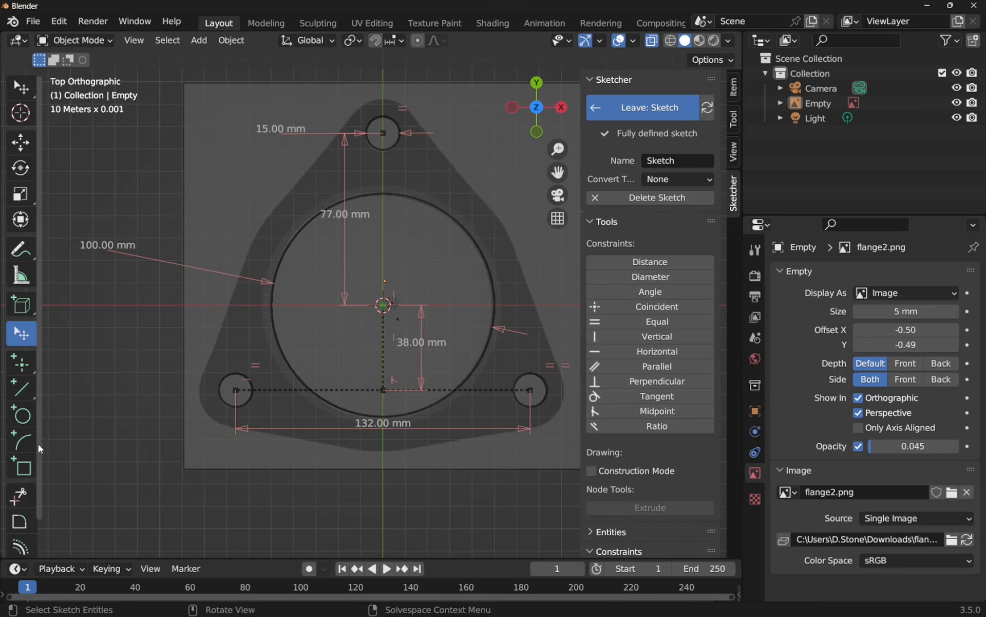
- Draw a trial arc in the empty area beside the flange image, and delete it
click(23, 441)
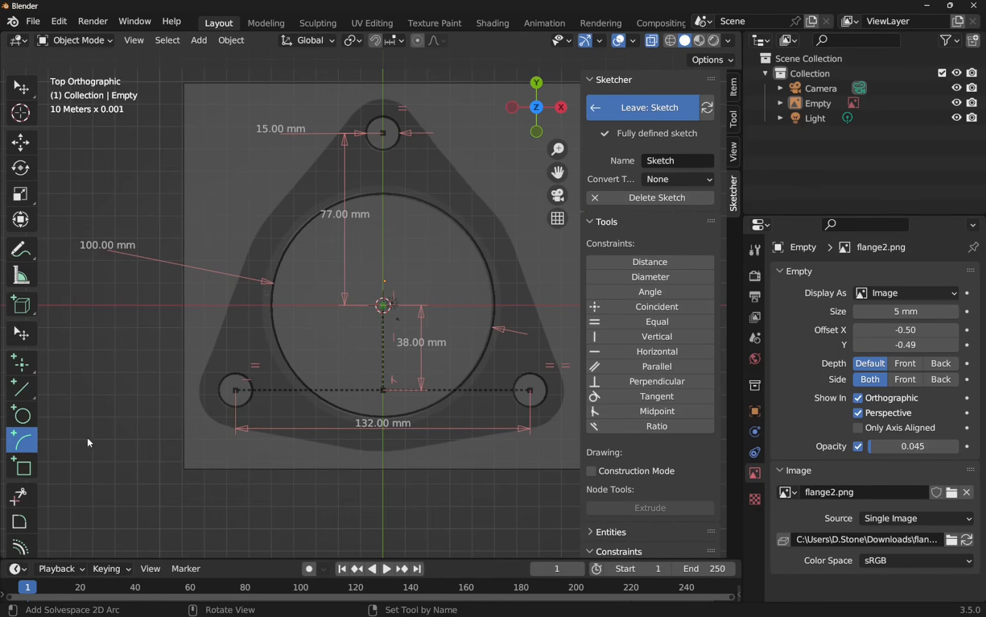
click(102, 414)
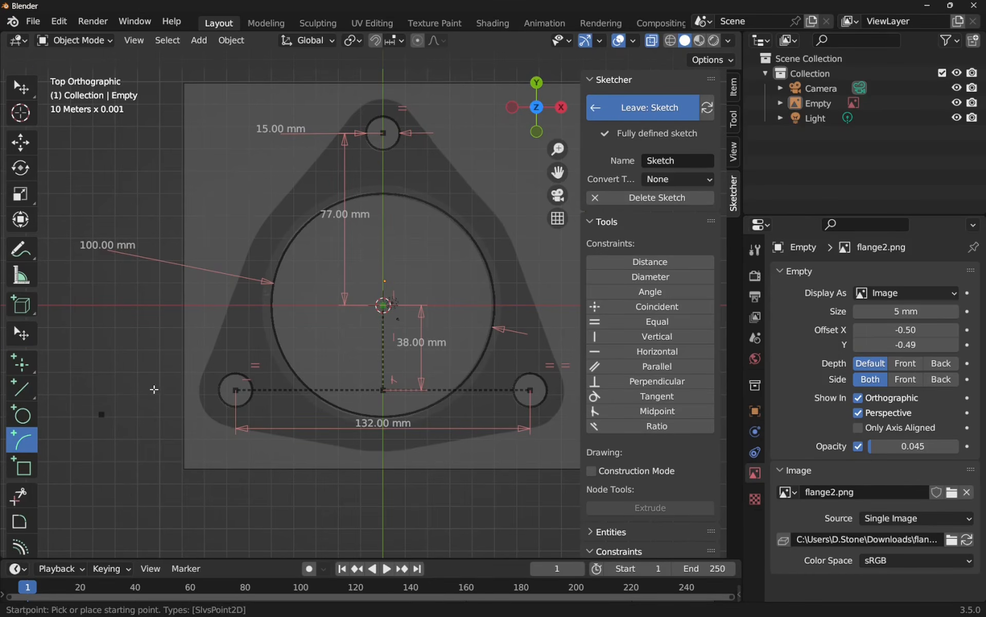
click(73, 357)
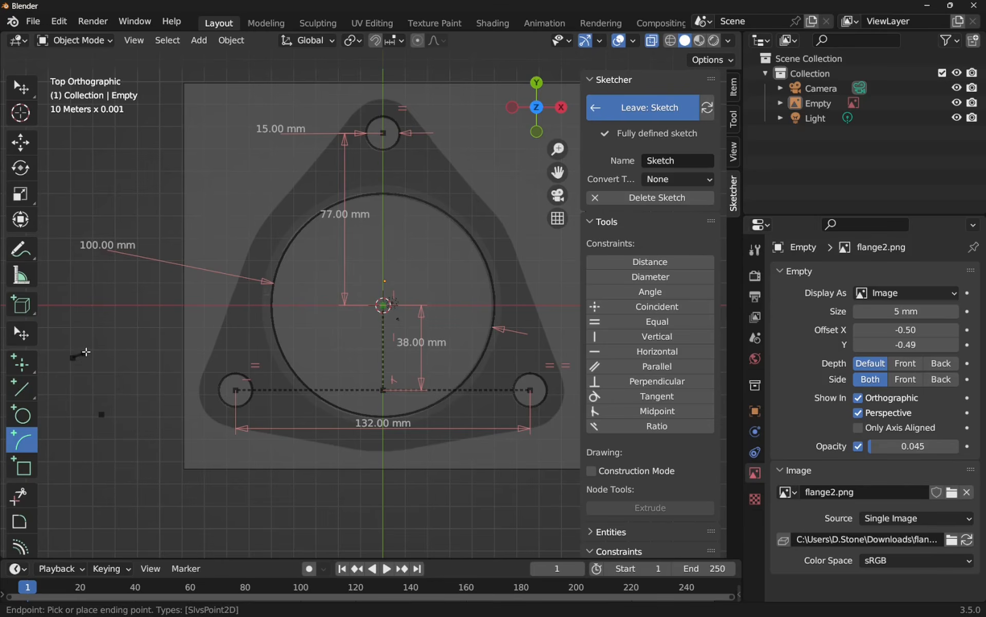
click(143, 462)
key(Escape)
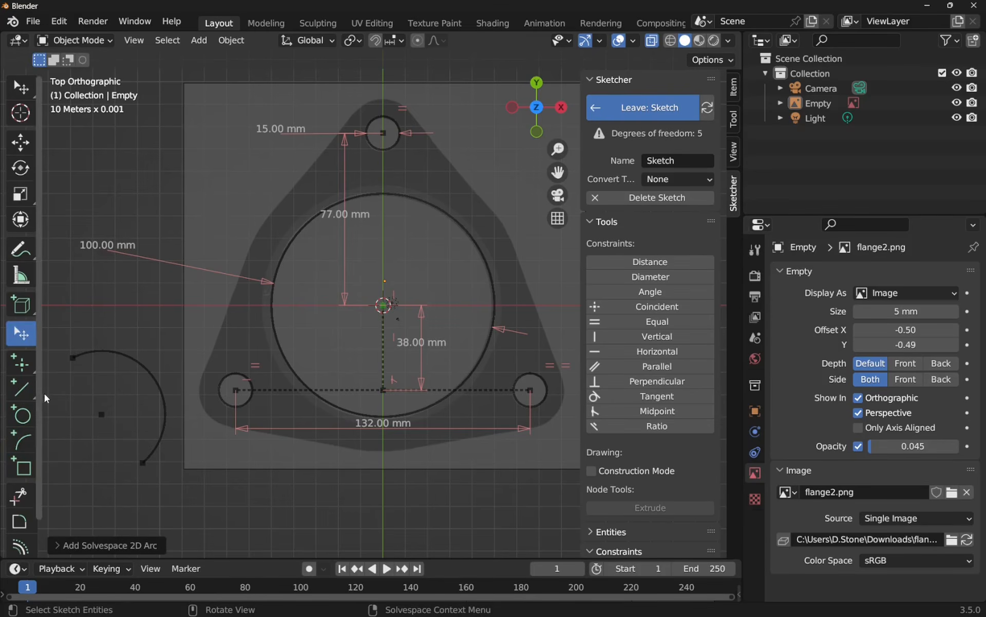
drag(59, 330, 176, 506)
key(Delete)
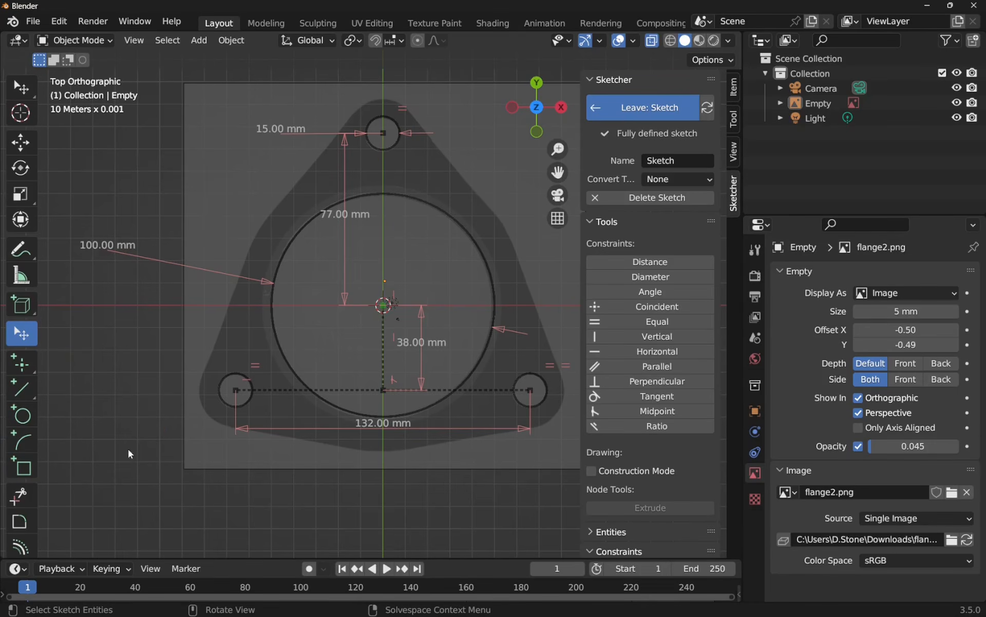
- Draw an arc about 34 mm in diameter, centred on the lower-left bolt hole, along the flange's outer corner
click(24, 441)
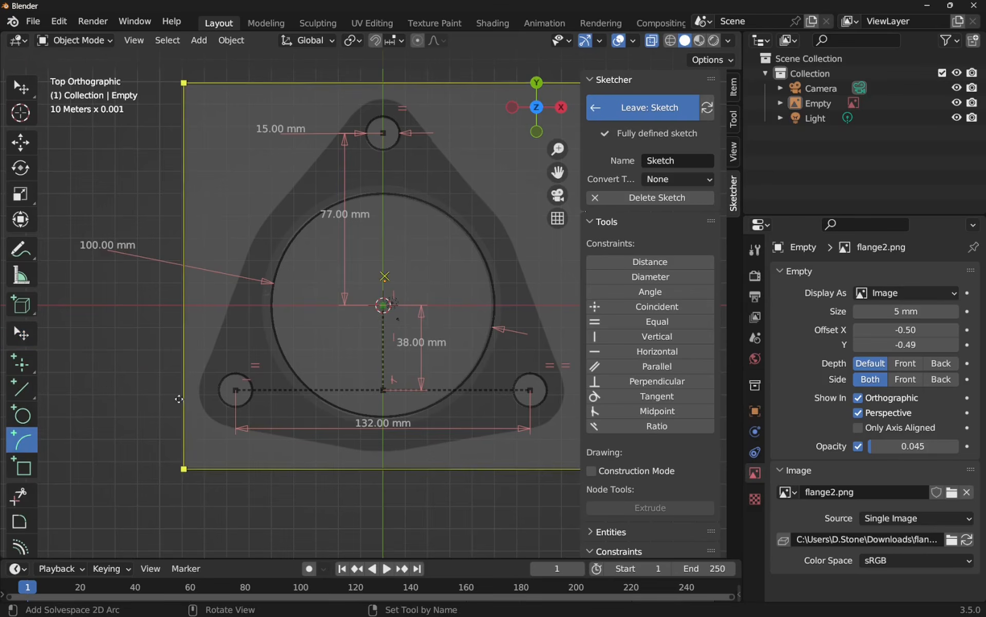
click(235, 389)
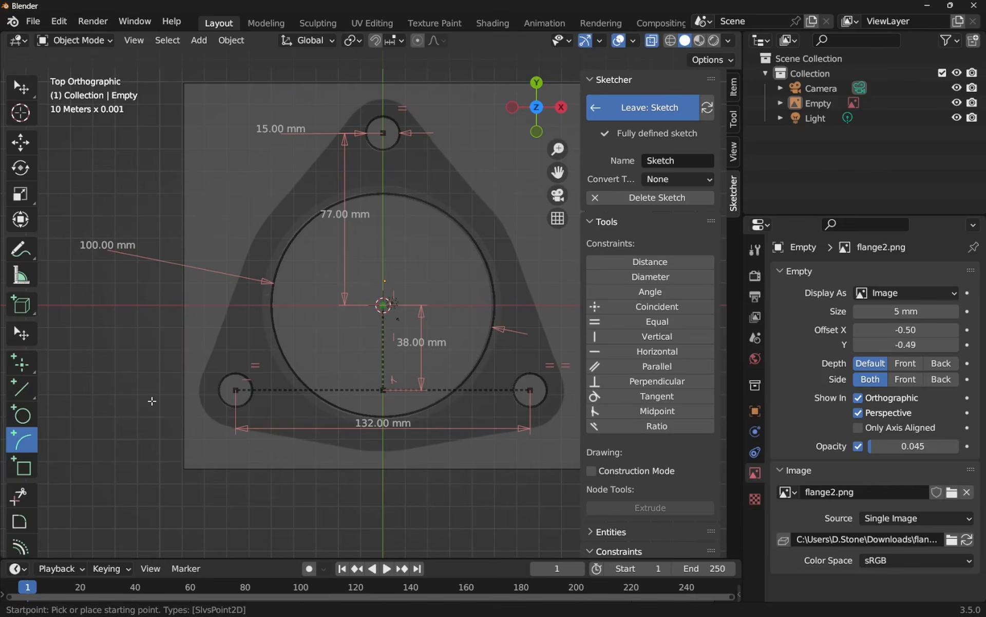
click(207, 363)
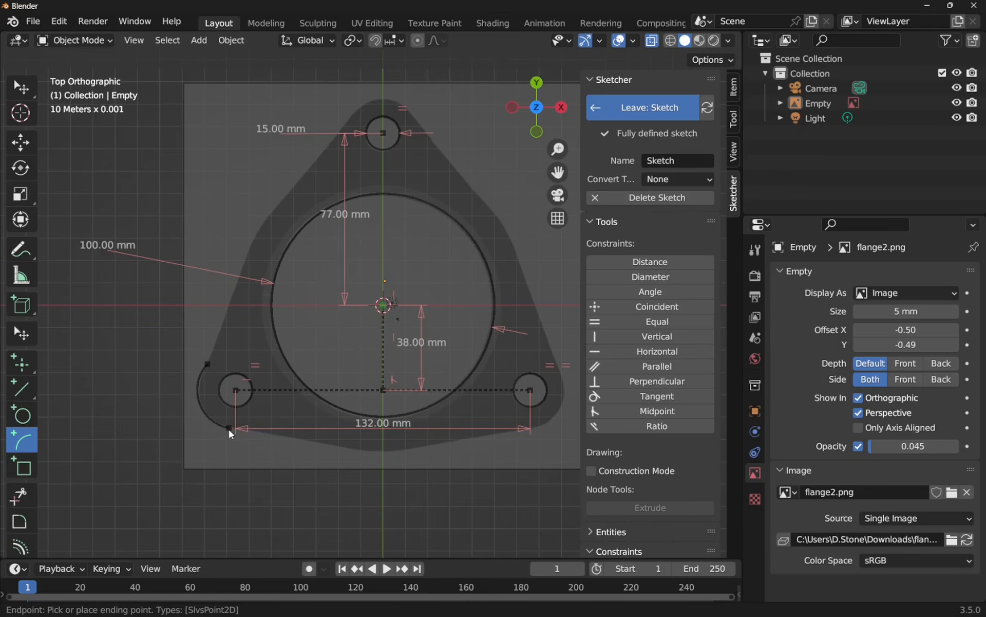
click(230, 428)
key(Escape)
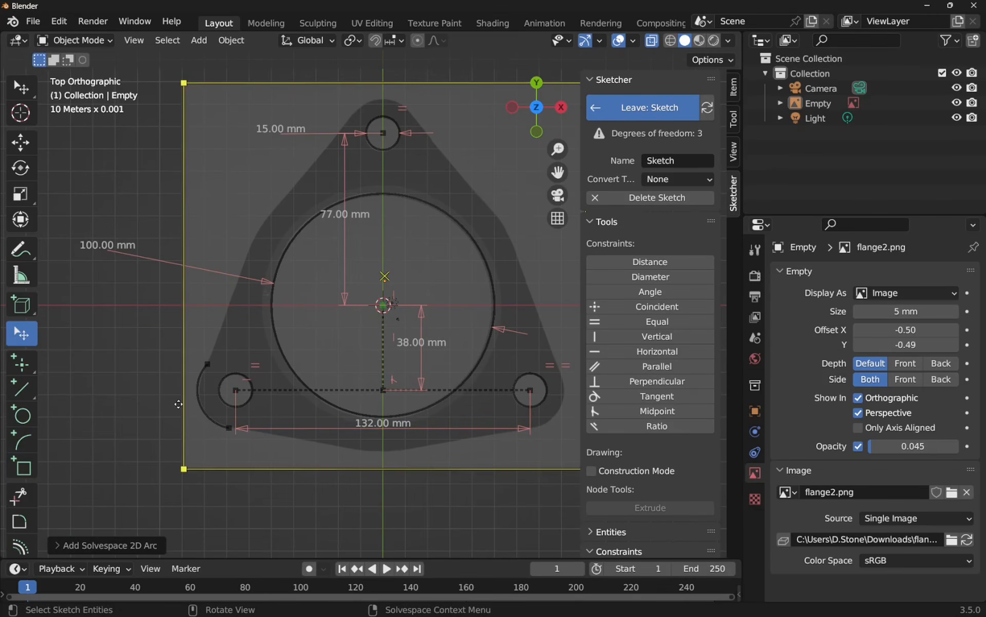
- Add a diameter constraint to the lower-left corner arc and place its label below the flange
click(202, 409)
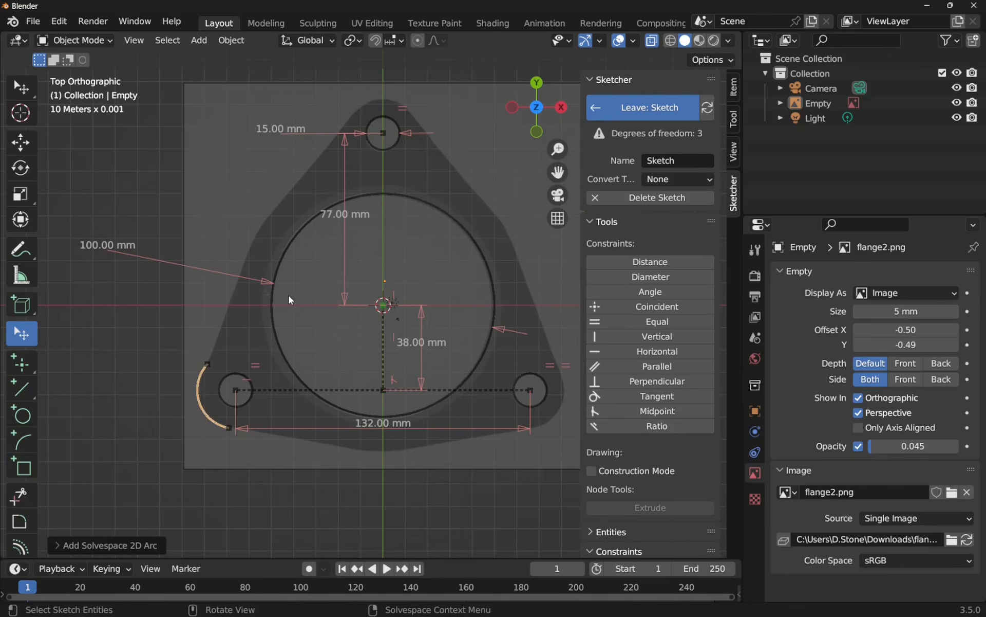
click(674, 278)
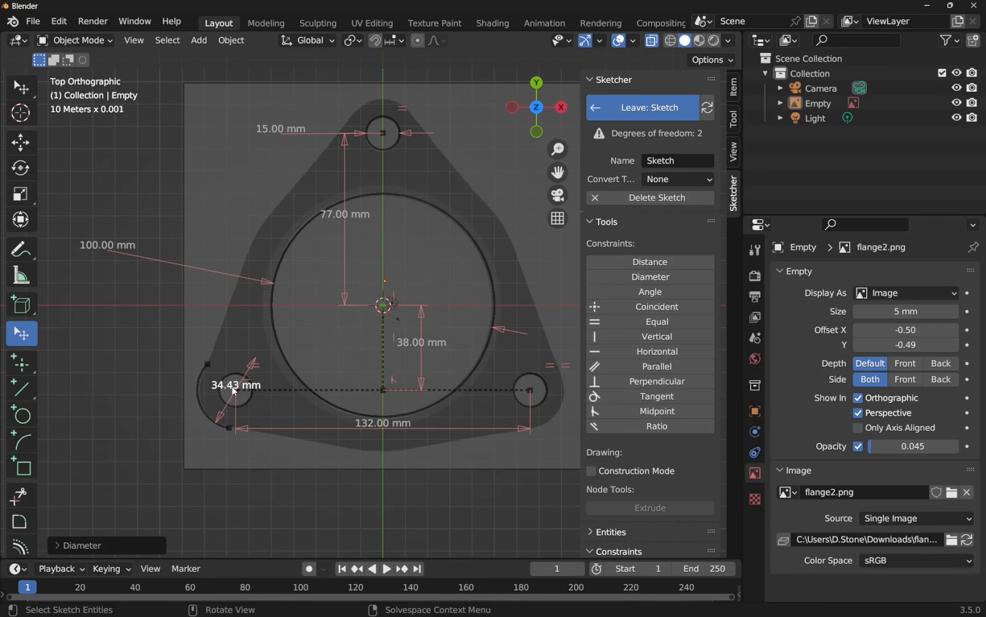
drag(233, 389, 309, 496)
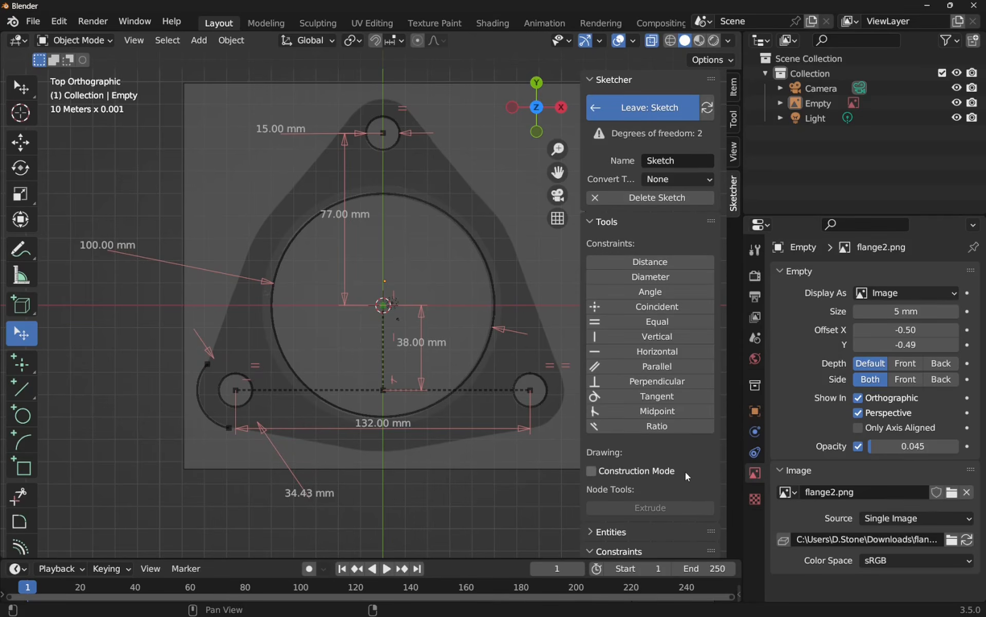
- Hide all constraints and draw a line from the lower-left corner arc's upper end along the flange's left edge
scroll(685, 473, down, 5)
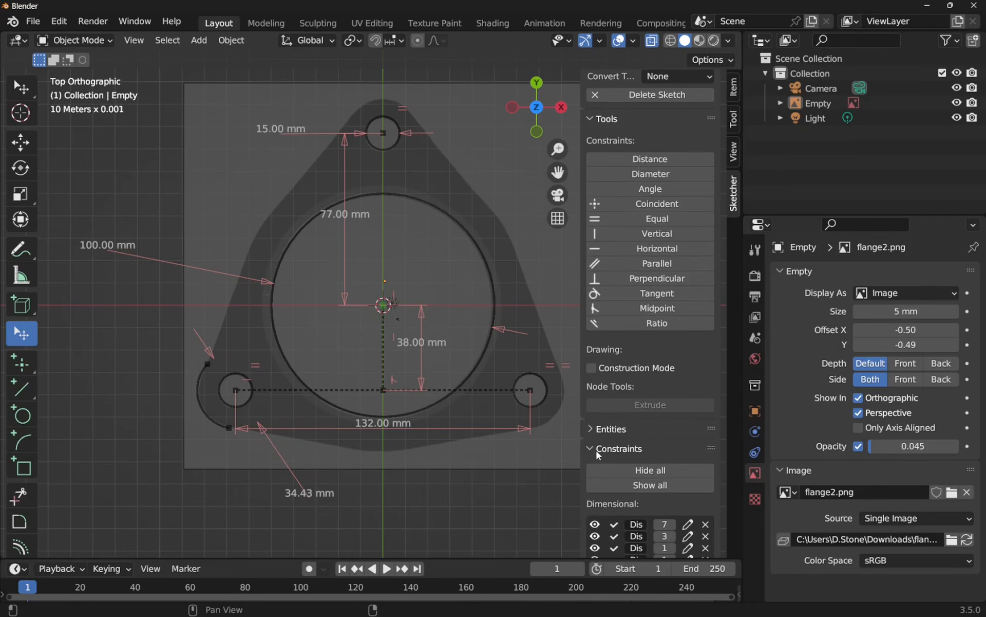
click(635, 471)
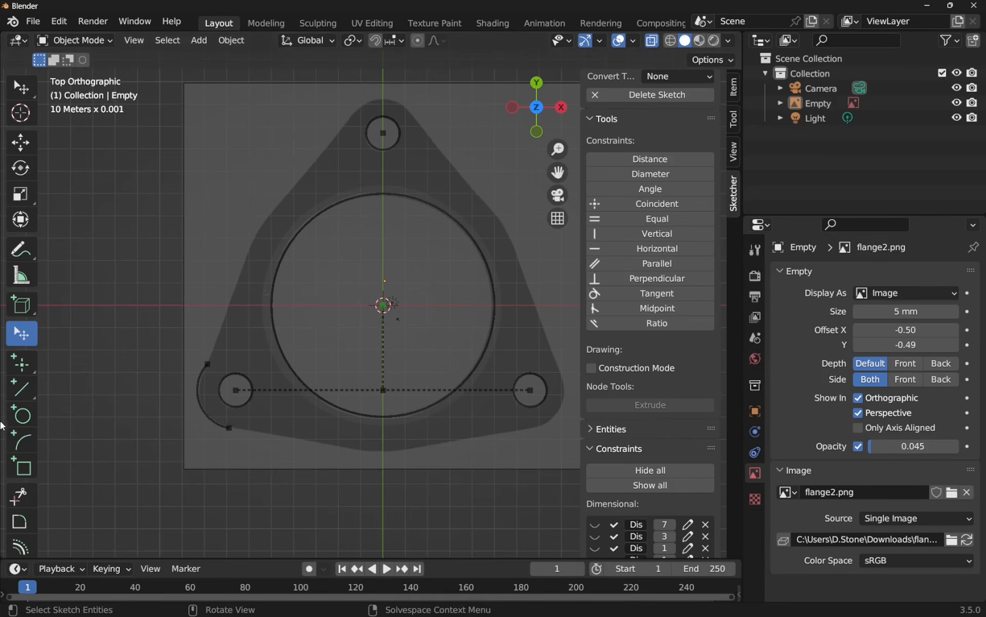
click(33, 384)
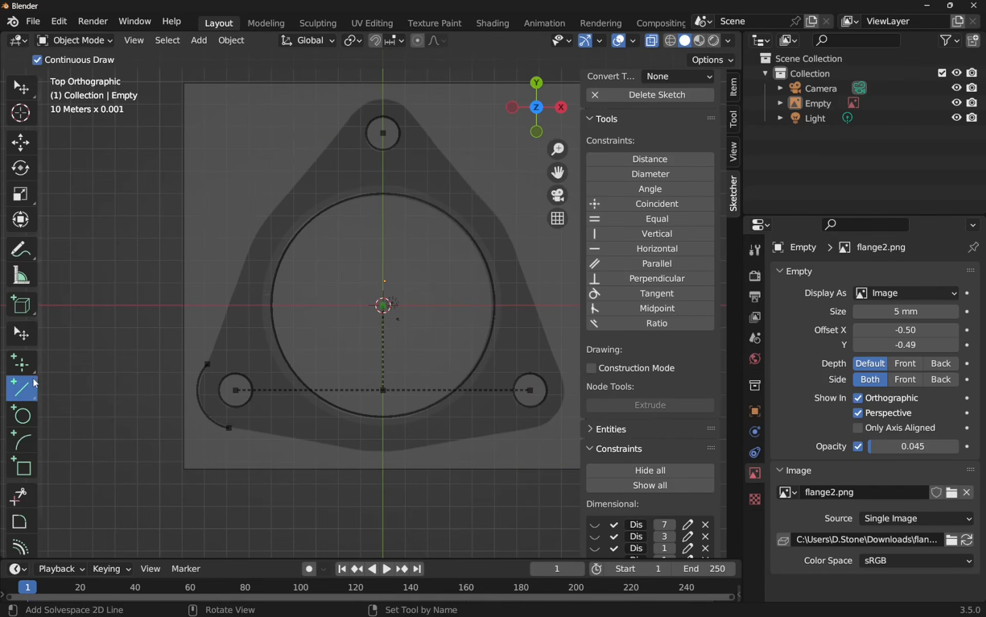
click(207, 364)
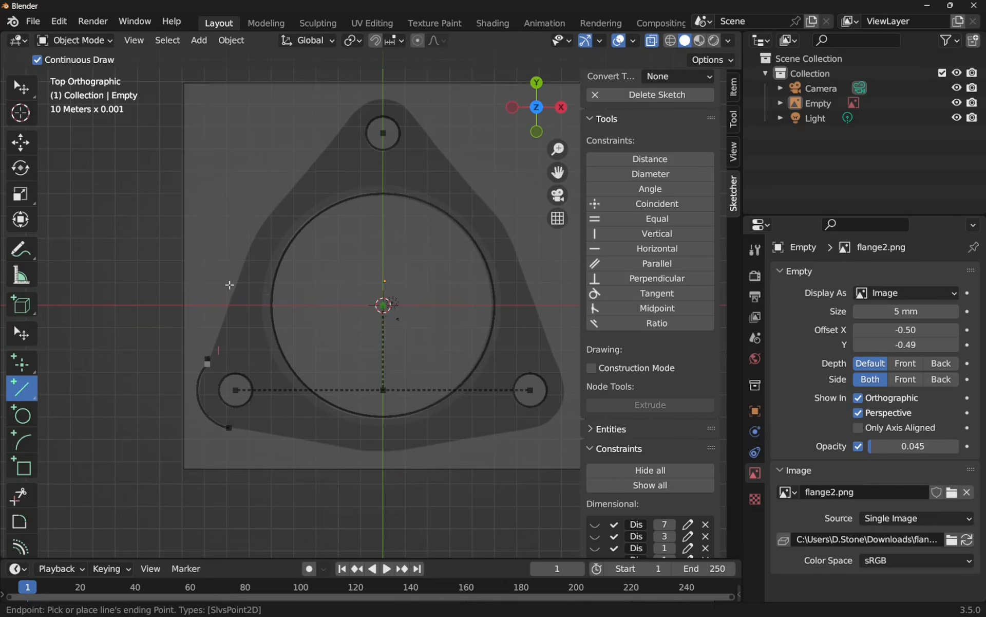
click(240, 276)
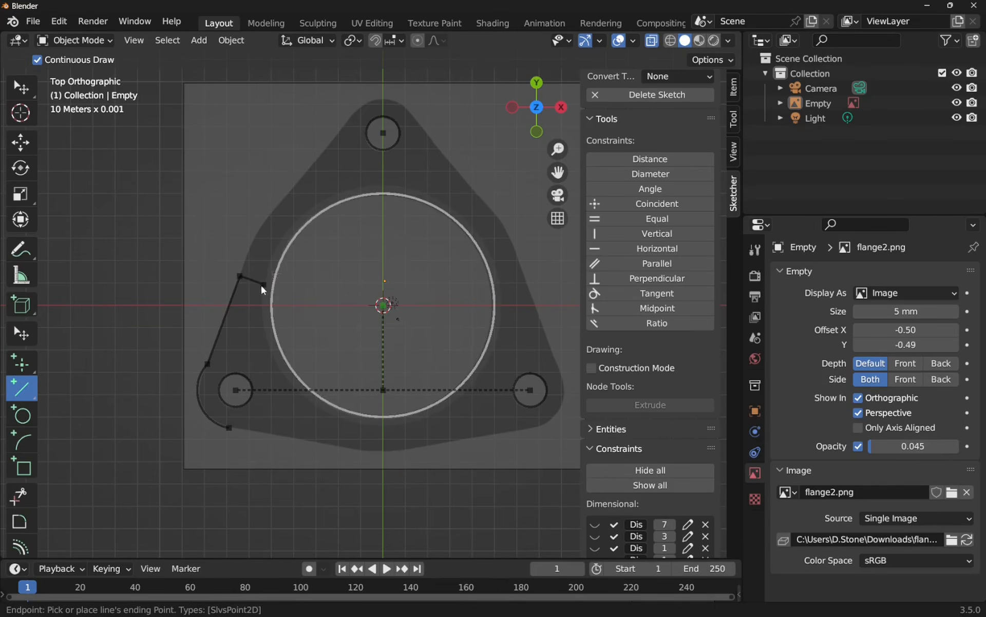
key(Escape)
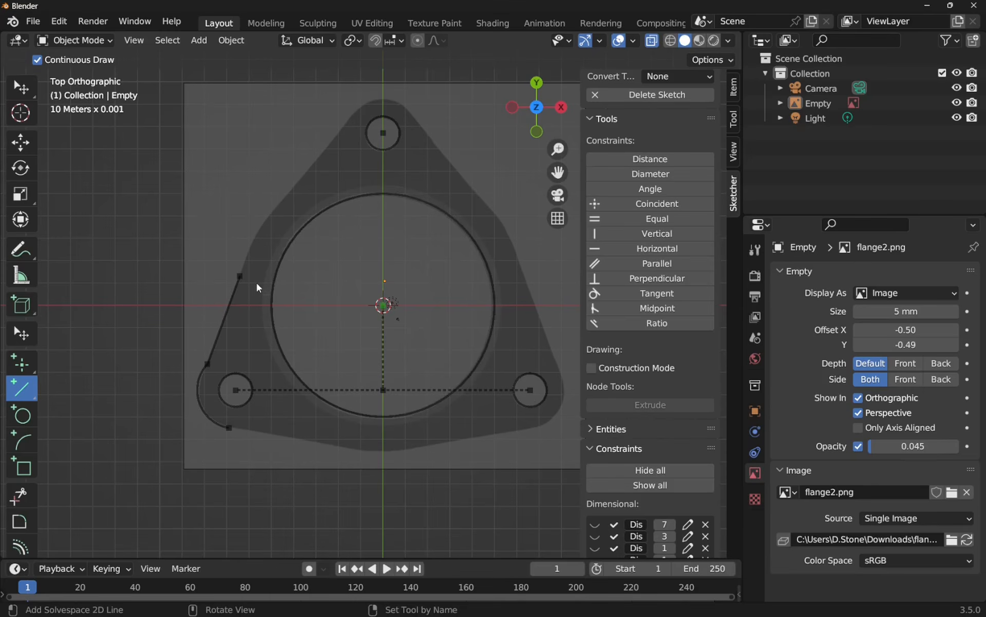
- Draw a line from the lower-left corner arc's lower end along the flange's bottom edge, ending just before the vertical axis
click(756, 251)
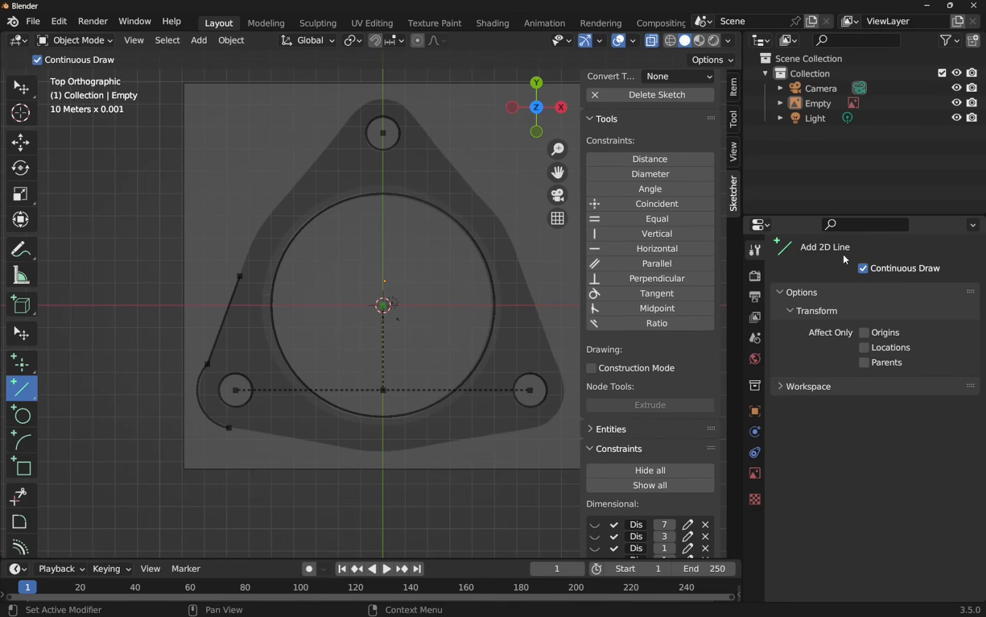
click(229, 428)
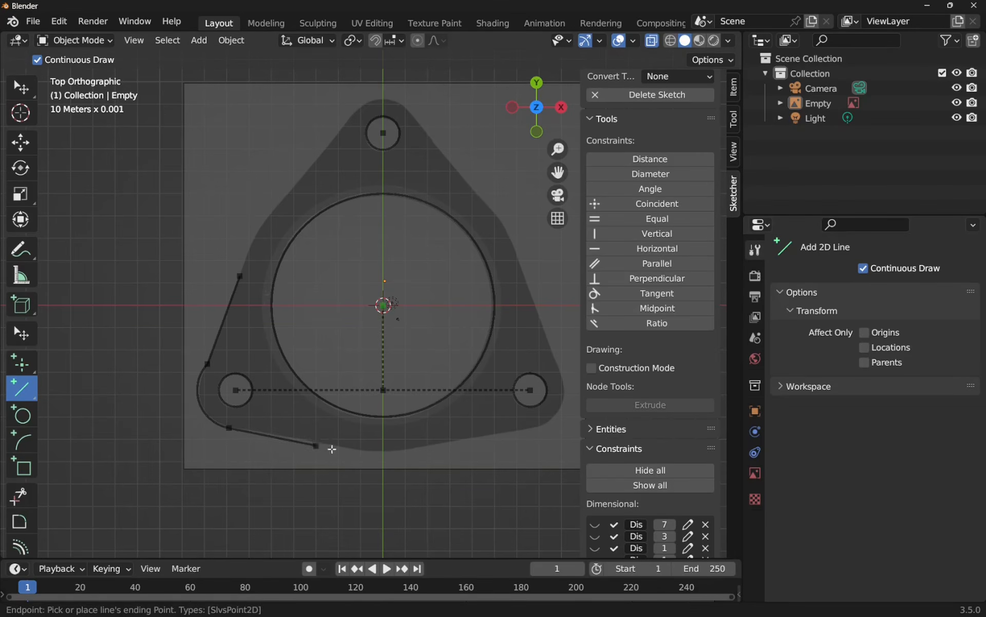
click(358, 452)
right_click(321, 460)
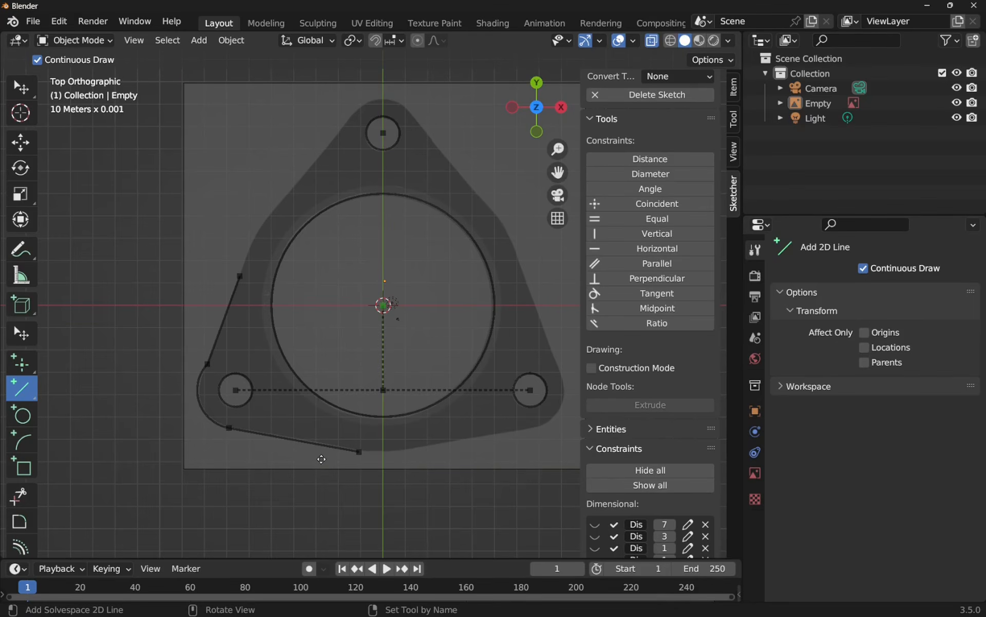
right_click(239, 454)
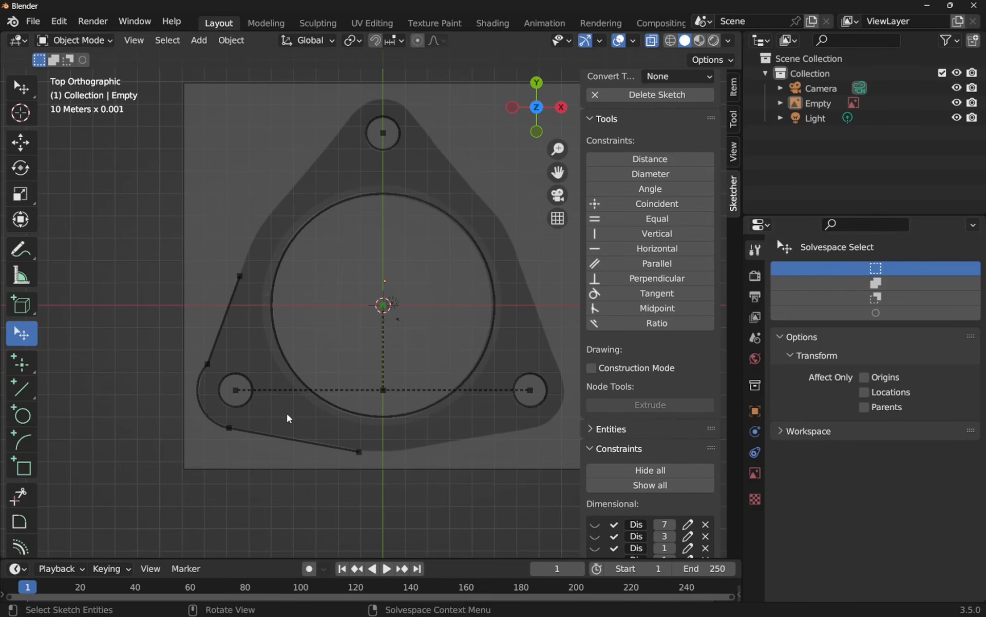
- Make both adjoining lines tangent to the lower-left corner arc, and pull their free ends back along the flange edges
click(280, 441)
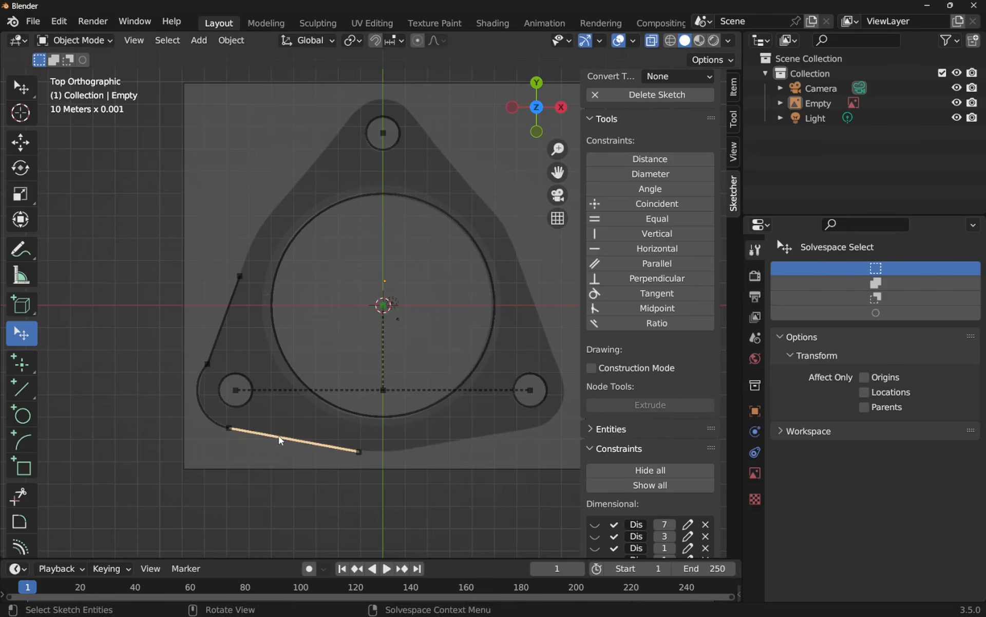
click(212, 423)
click(682, 296)
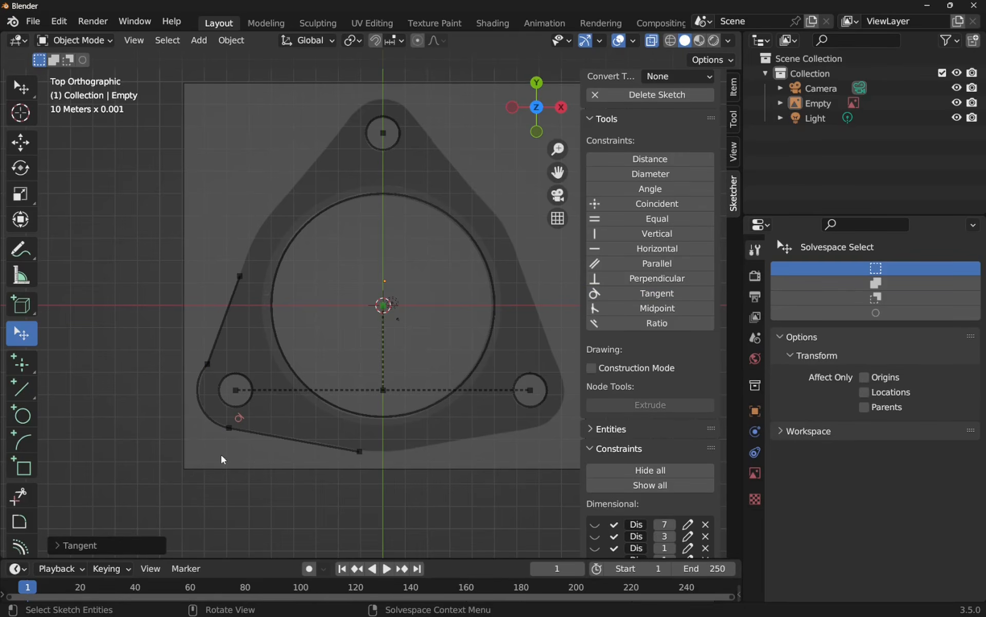
click(205, 409)
click(222, 339)
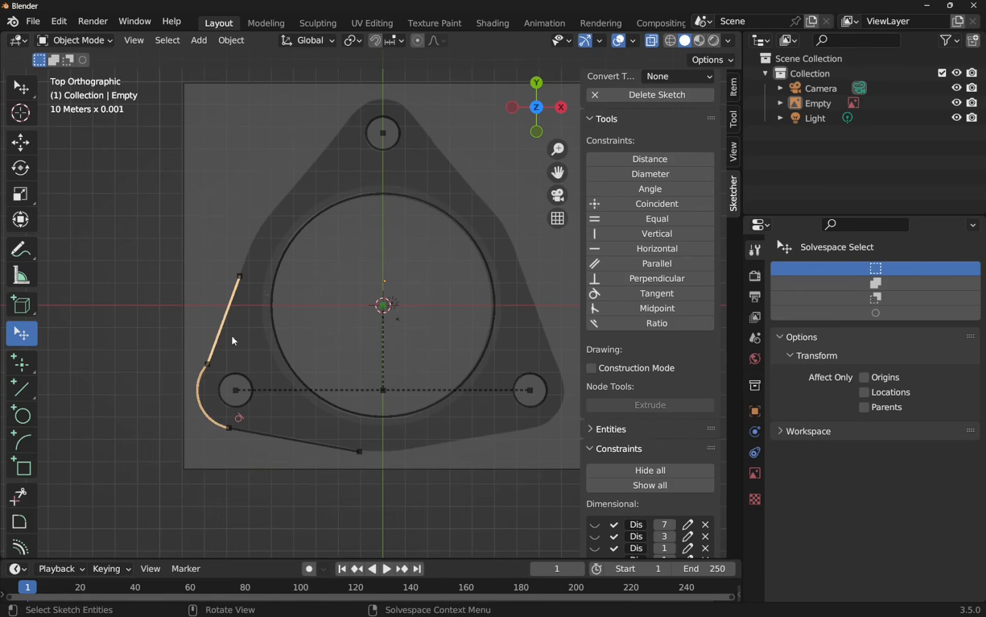
click(673, 296)
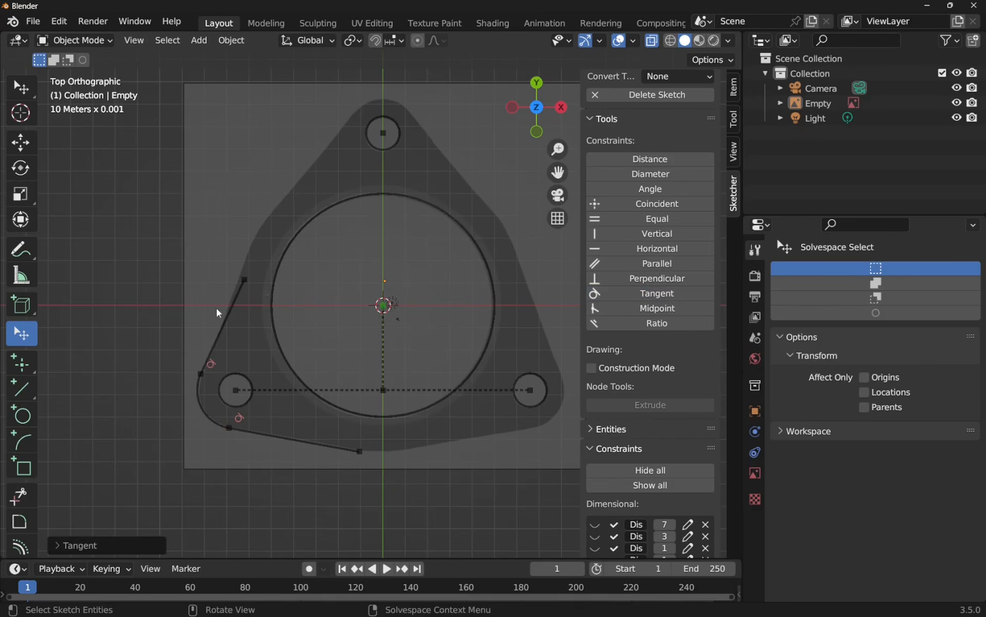
drag(246, 282, 234, 293)
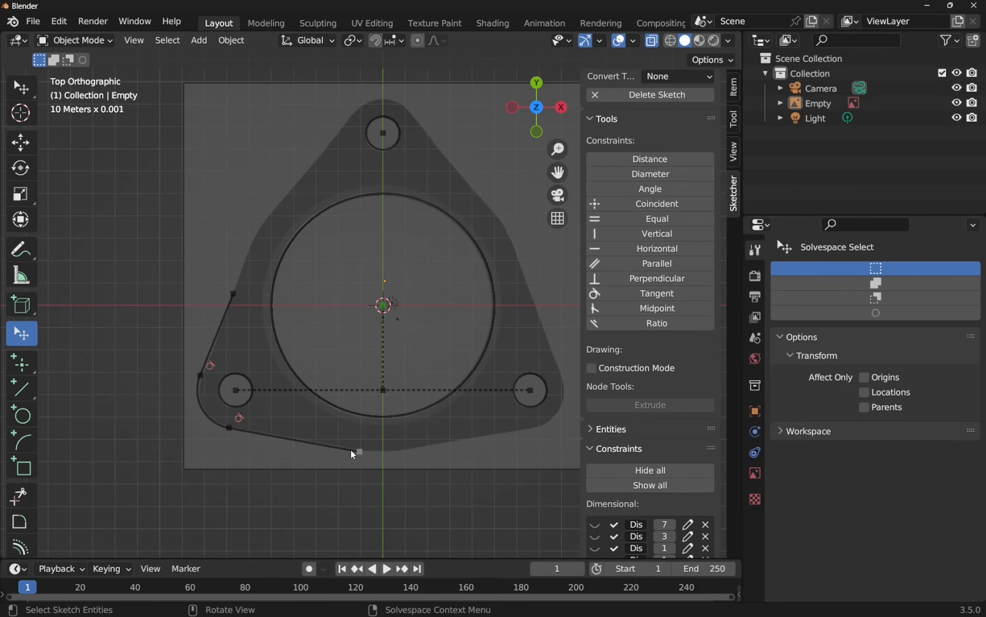
drag(359, 454, 336, 443)
- Draw two separate lines on either side of the lower-right corner, one along the bottom edge and one along the right edge
click(21, 389)
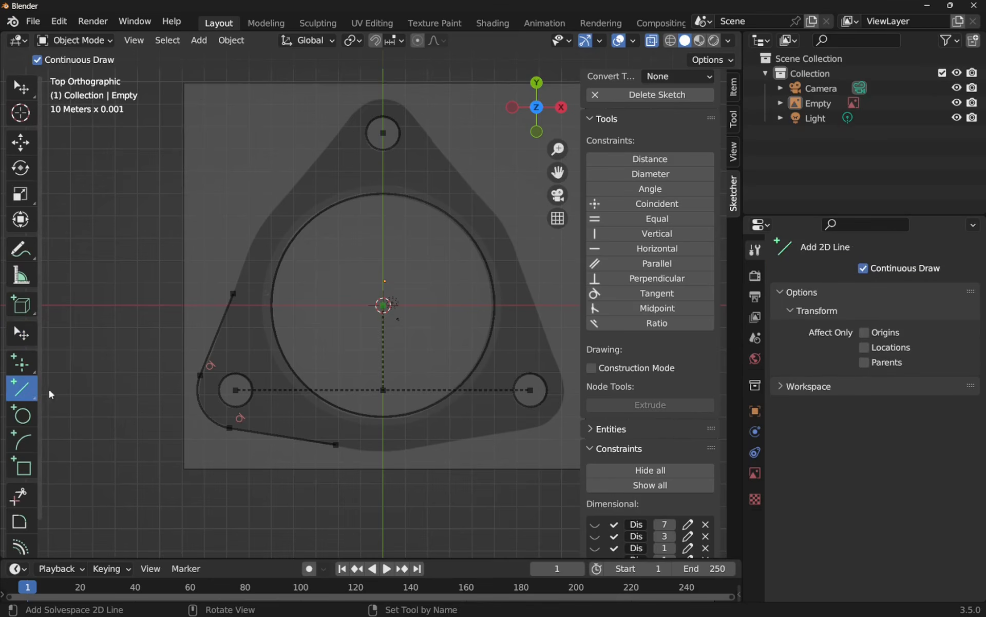
click(420, 441)
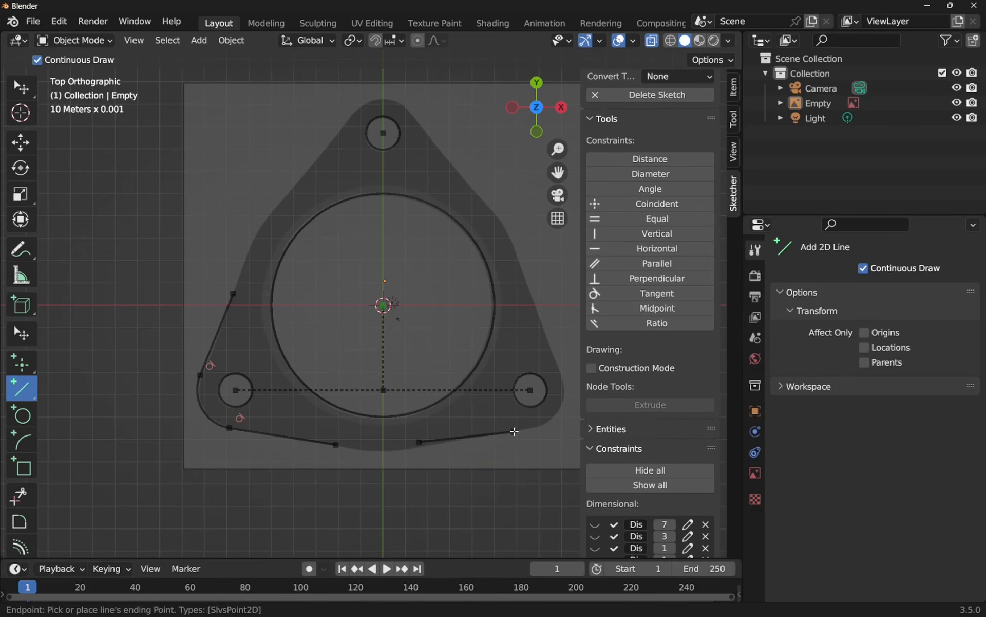
click(514, 432)
key(Escape)
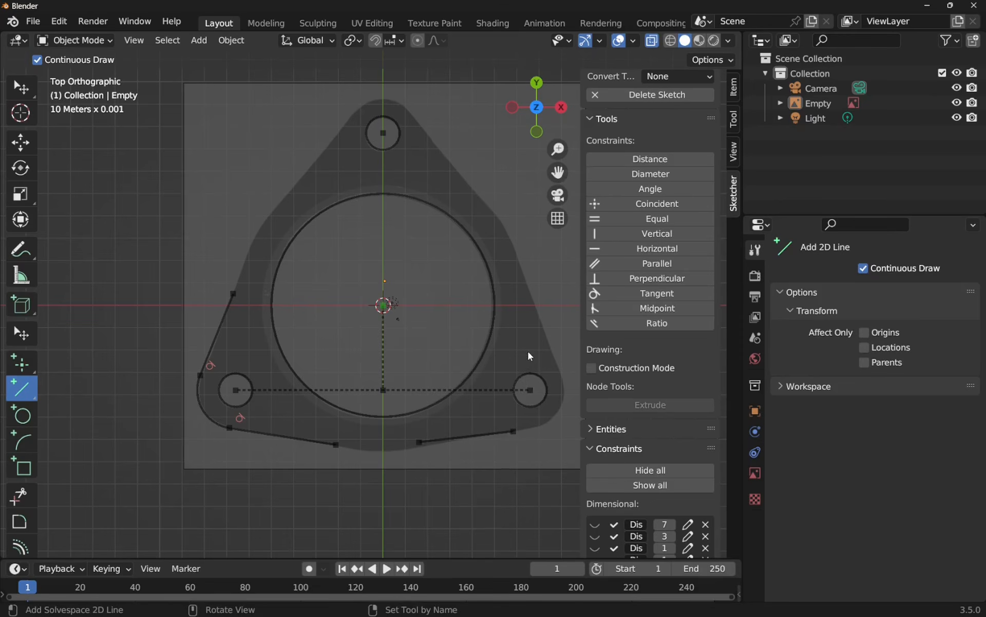
click(543, 335)
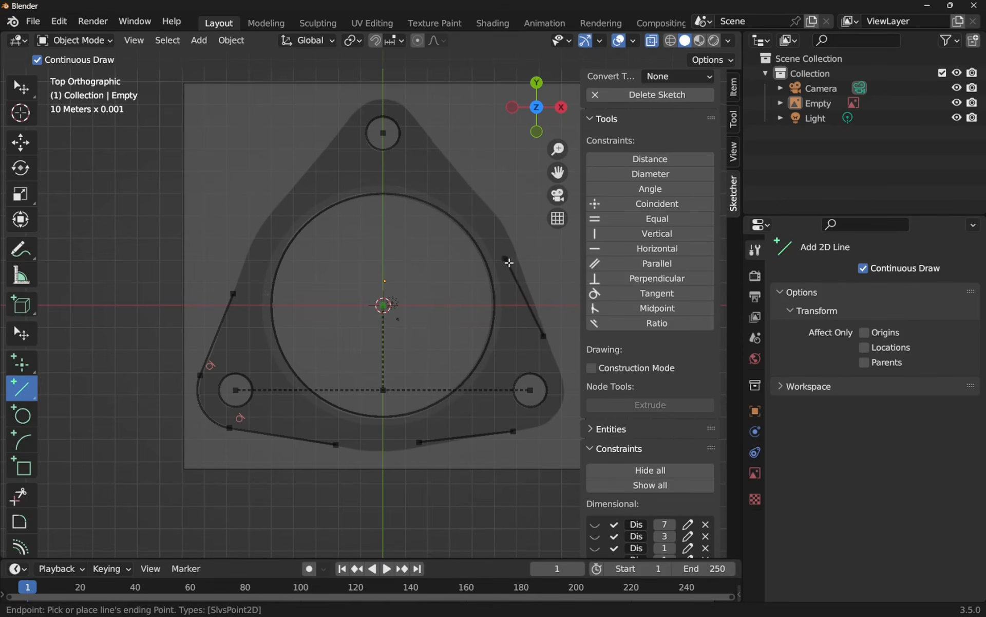
click(520, 261)
key(Escape)
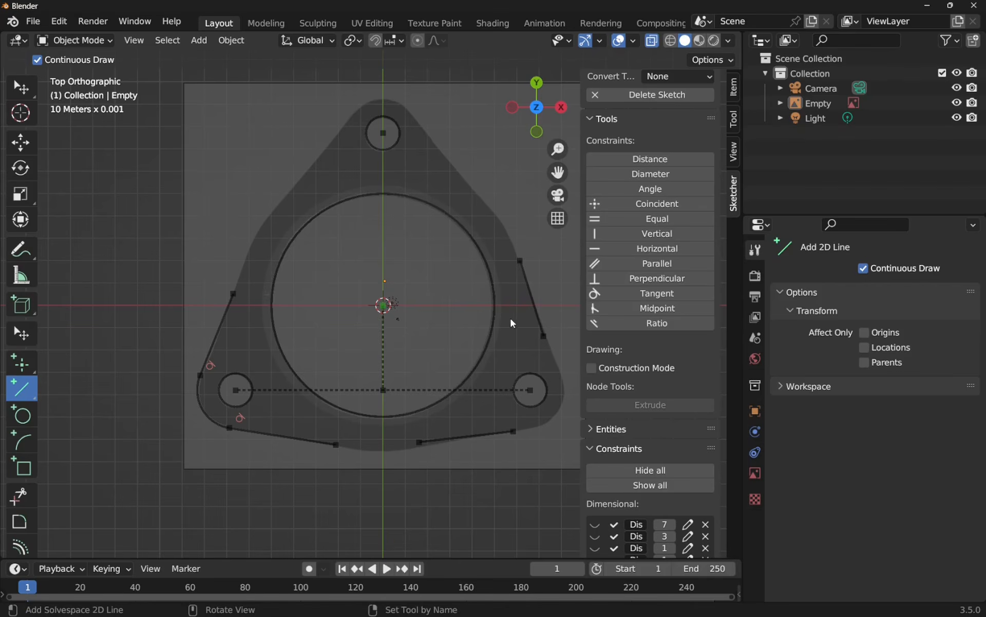
- Try an arc centred on the lower-right bolt hole, from the right-edge line's lower end to the bottom line's end, and undo it
click(22, 441)
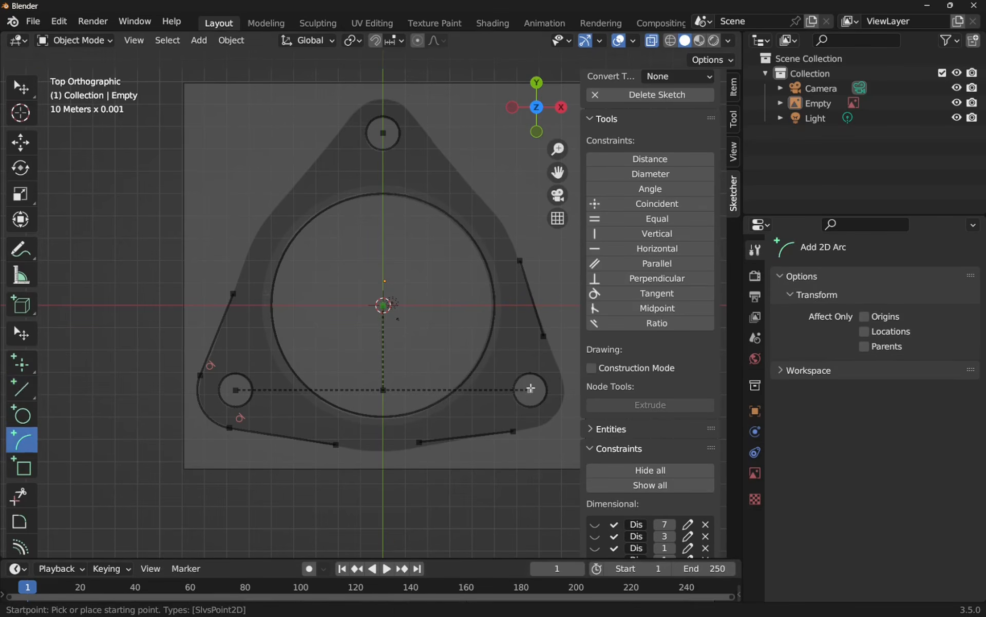
click(544, 339)
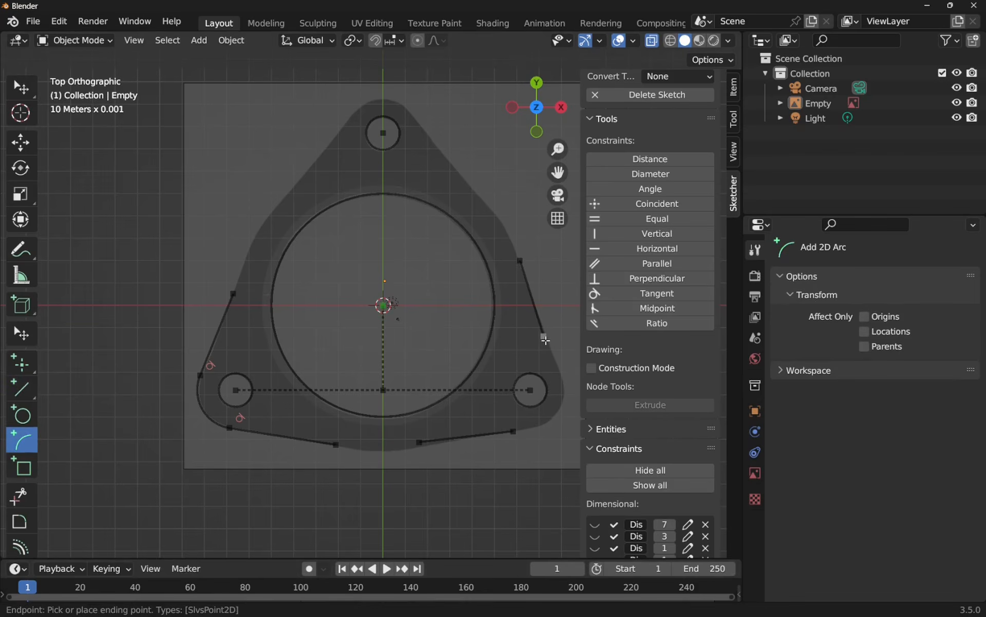
click(514, 433)
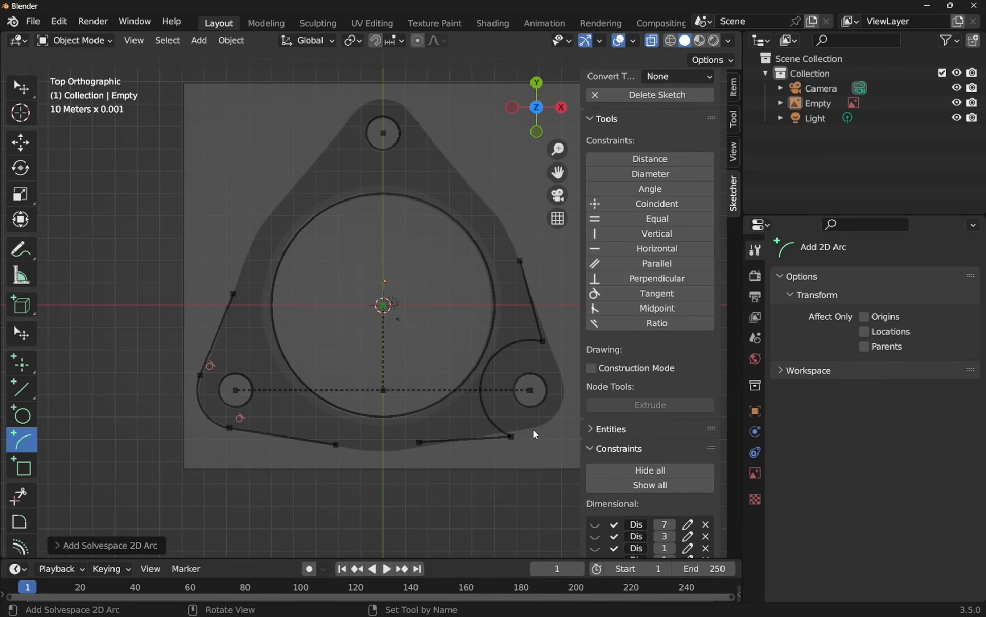
key(ctrl+z)
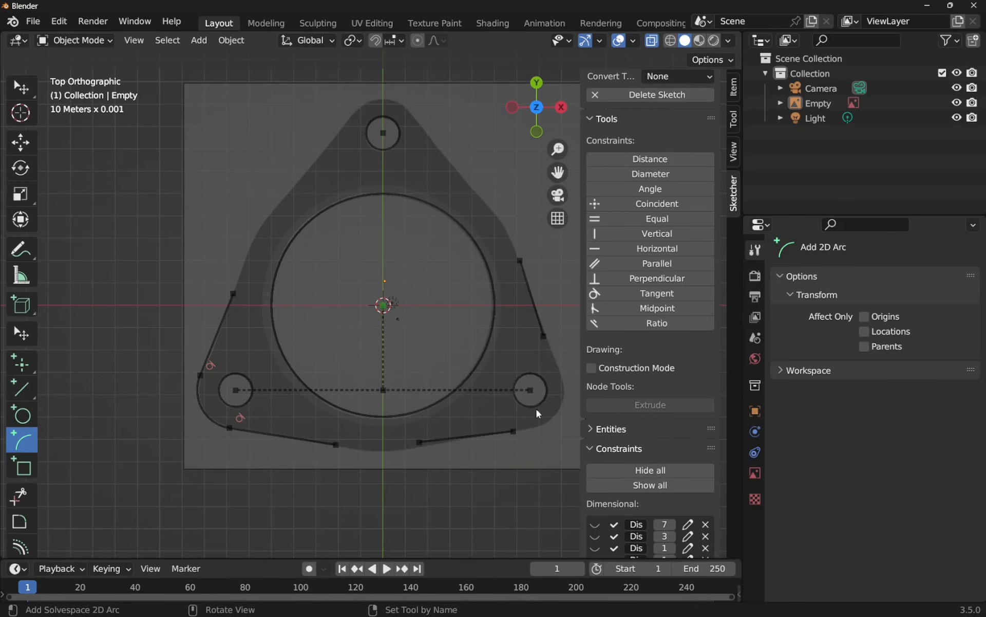
- Draw an arc centred on the lower-right bolt hole, from the bottom line's outer end to a free point near the right edge
click(531, 390)
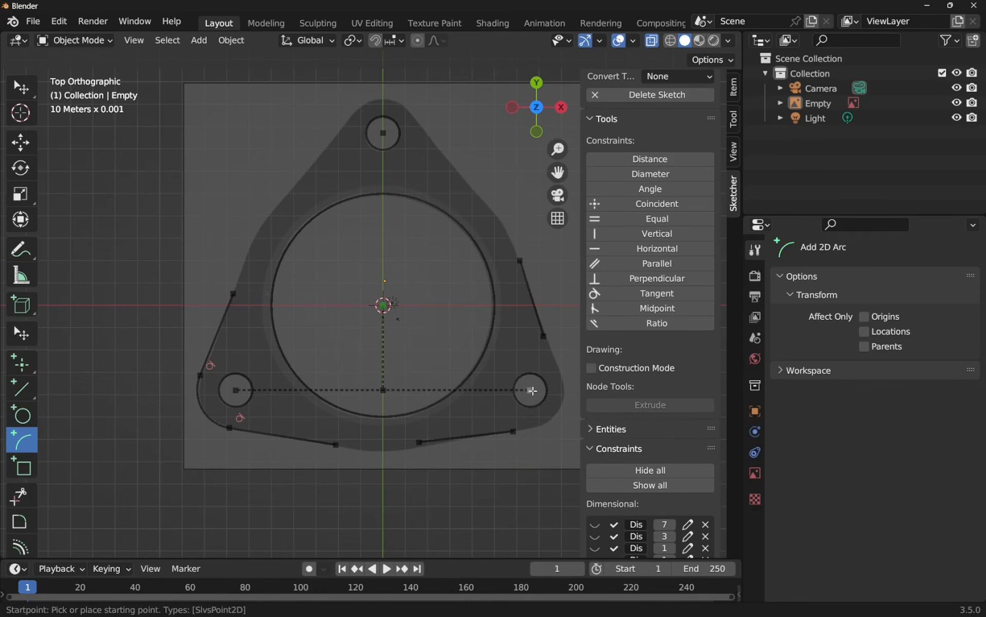
click(514, 432)
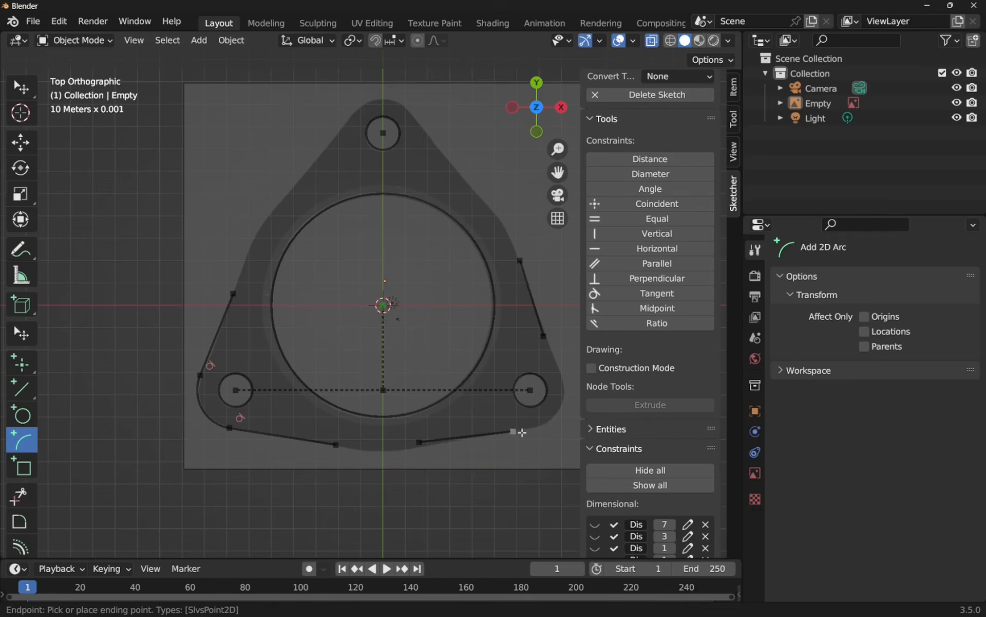
click(566, 384)
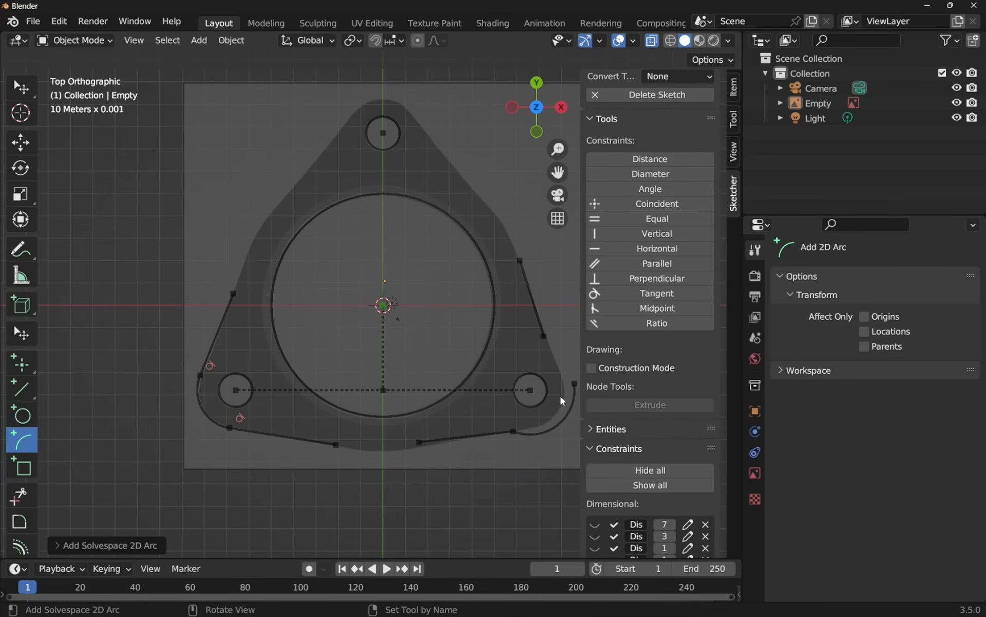
key(Escape)
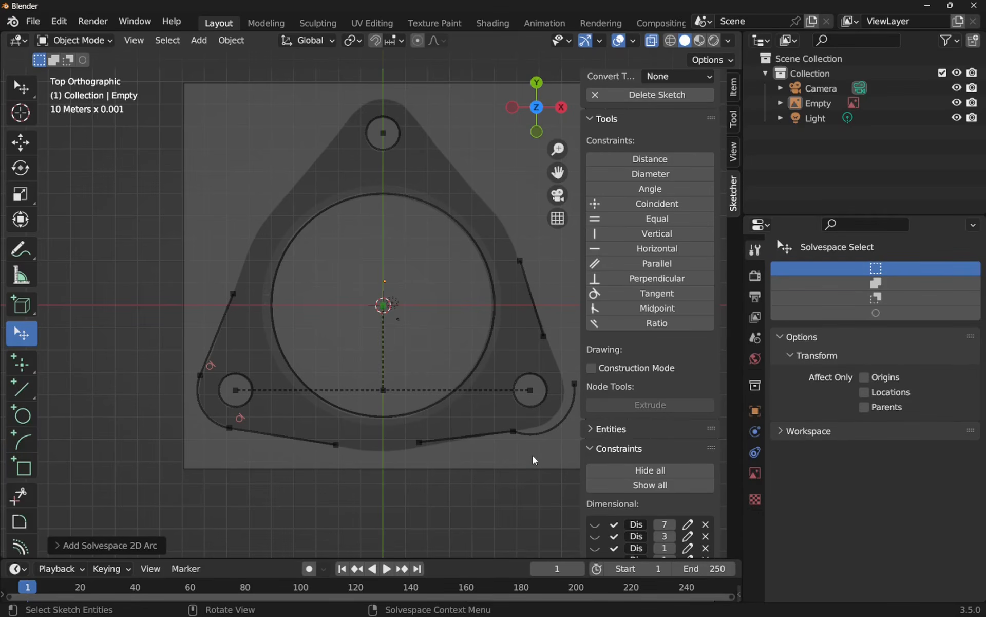
- Constrain the lower-right corner arc to be equal to the lower-left corner arc
click(557, 432)
click(206, 416)
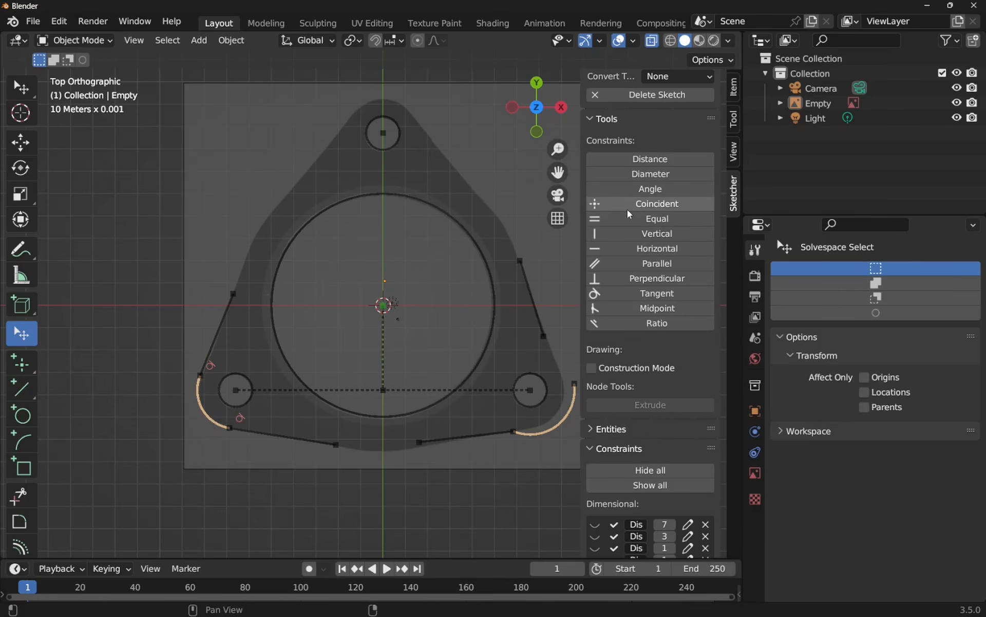
click(653, 220)
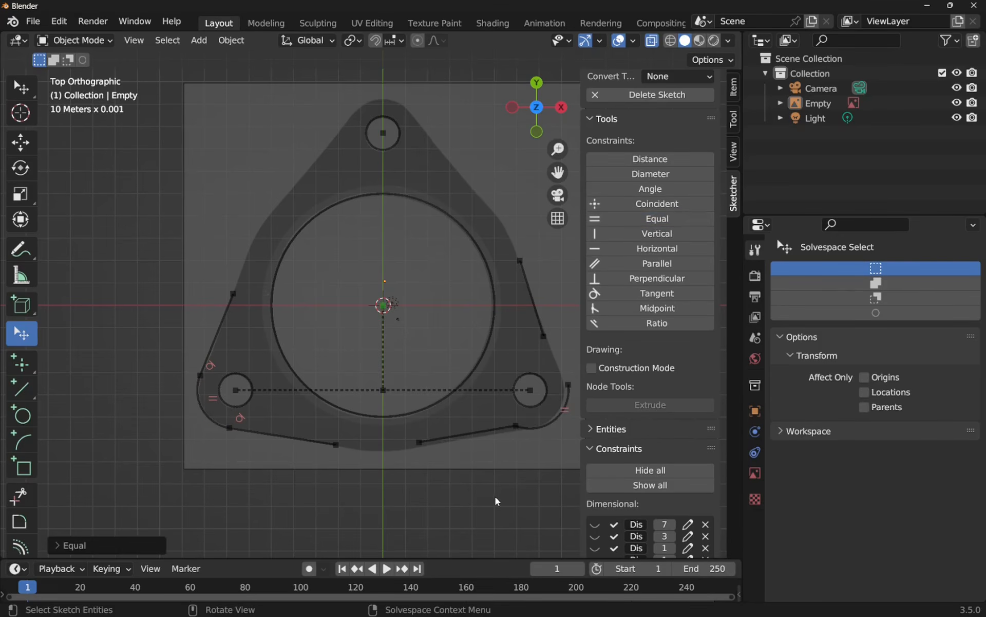
- Make the lower-right arc tangent to the bottom line, and move the line's free end down to the flange's bottom edge
click(535, 434)
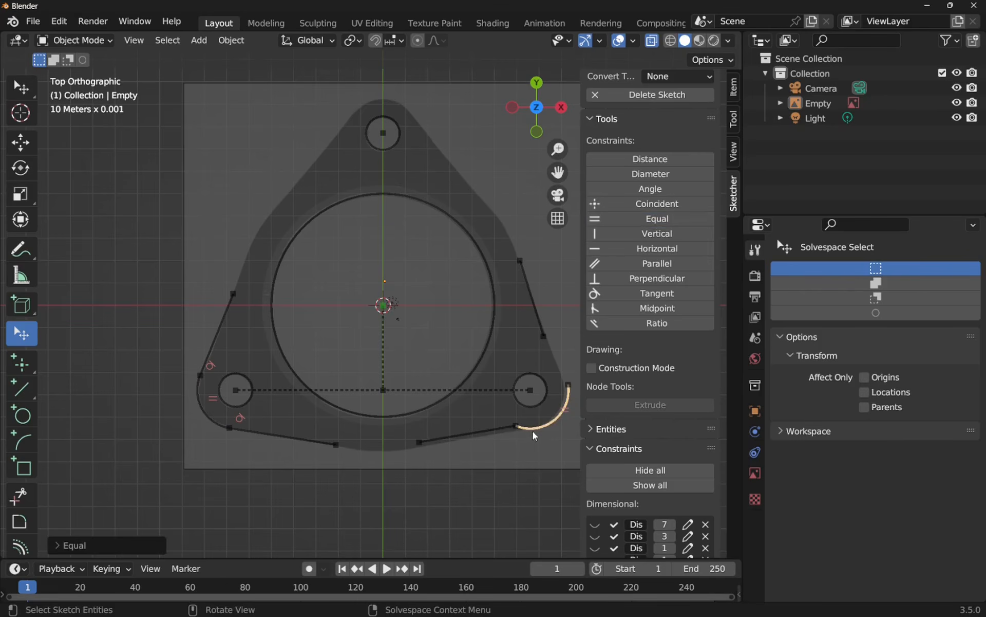
click(485, 434)
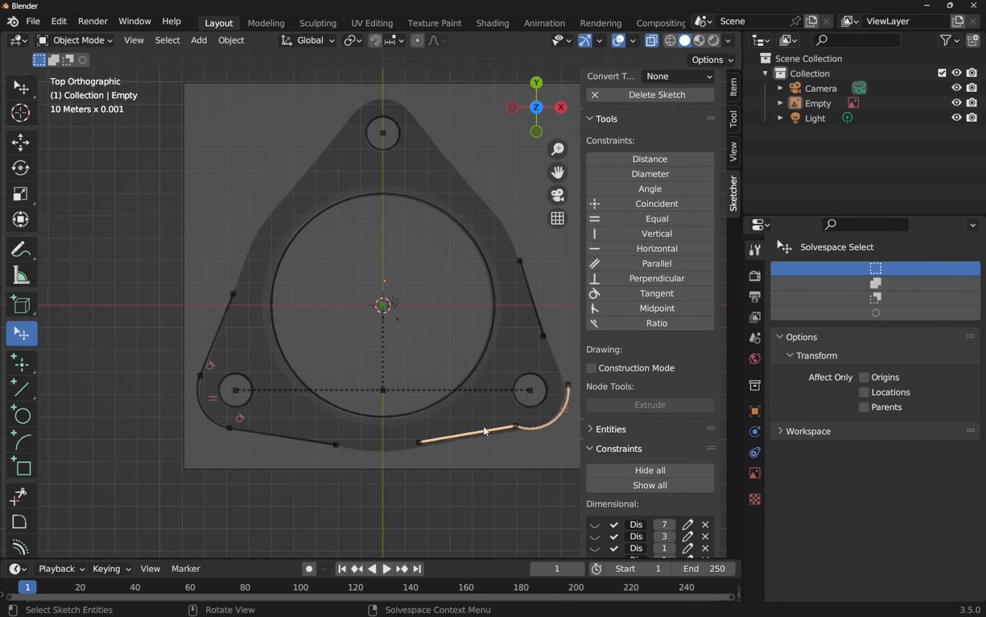
click(657, 293)
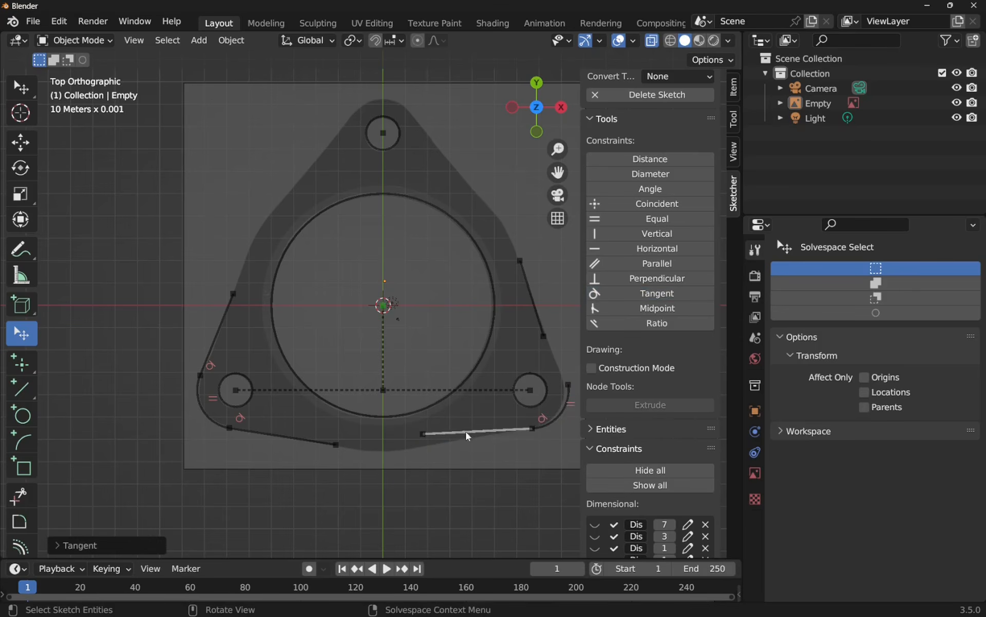
mouse_move(423, 434)
mouse_down()
mouse_move(422, 460)
mouse_move(422, 451)
mouse_up()
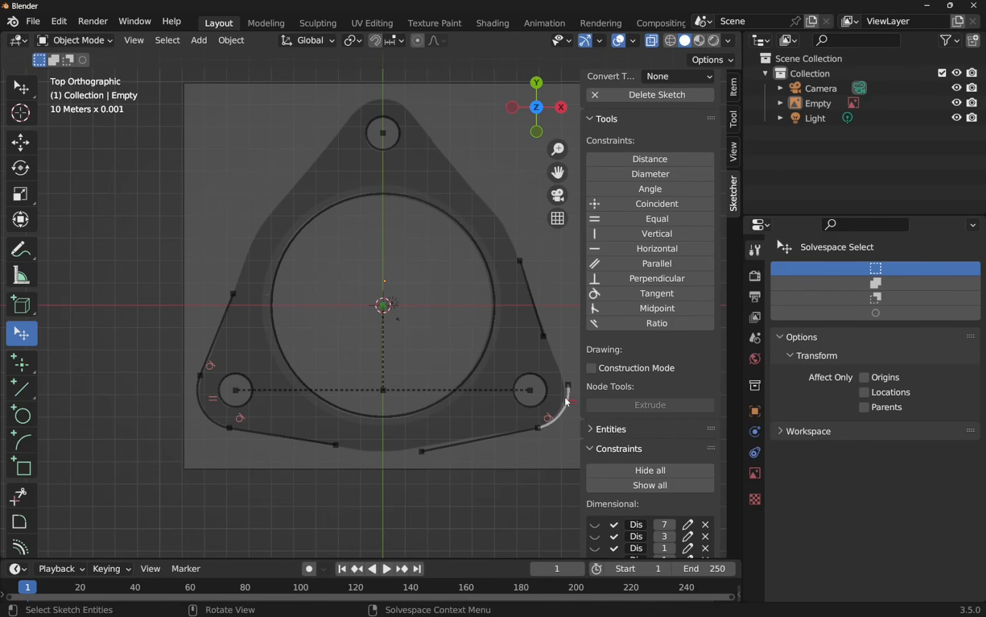
- Make the lower-right arc's upper end coincident with the lower end of the right-edge line
click(546, 339)
click(655, 204)
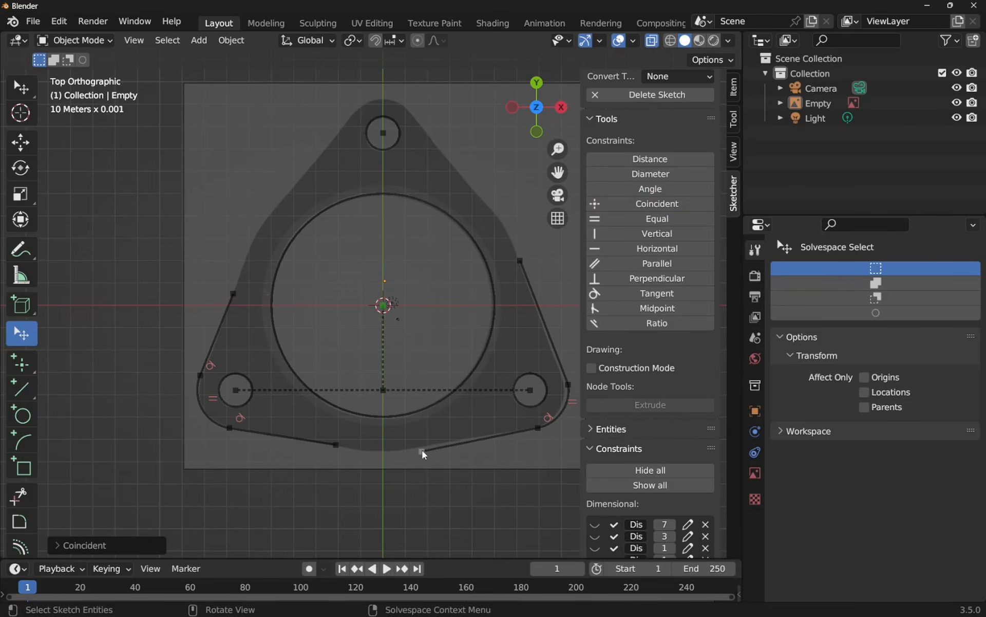
- Raise the lower-right line's free end to the flange edge, and draw an arc joining the inner ends of both bottom lines
drag(422, 450, 430, 445)
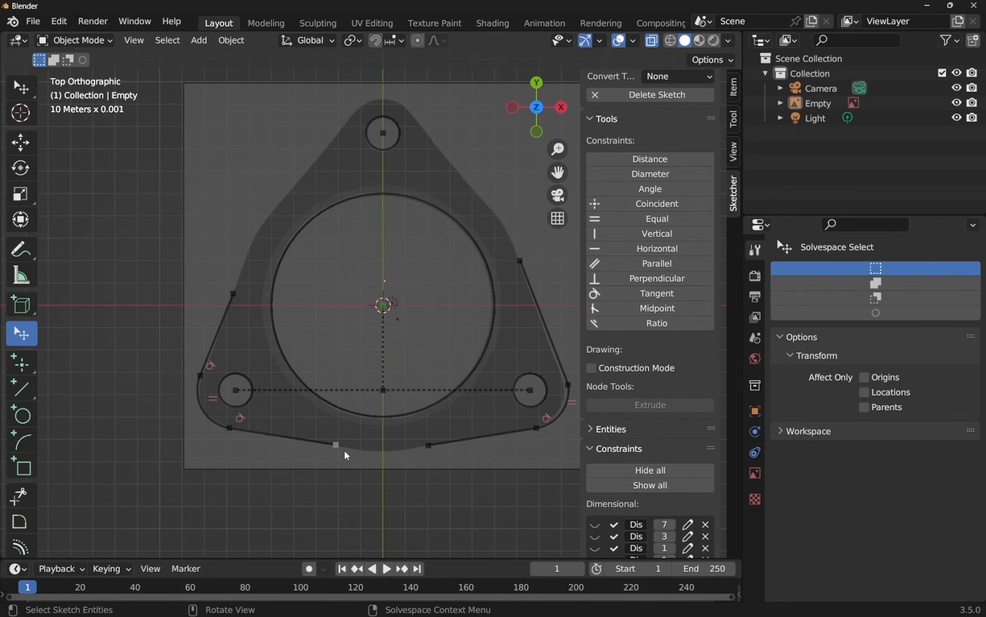
click(419, 456)
click(22, 443)
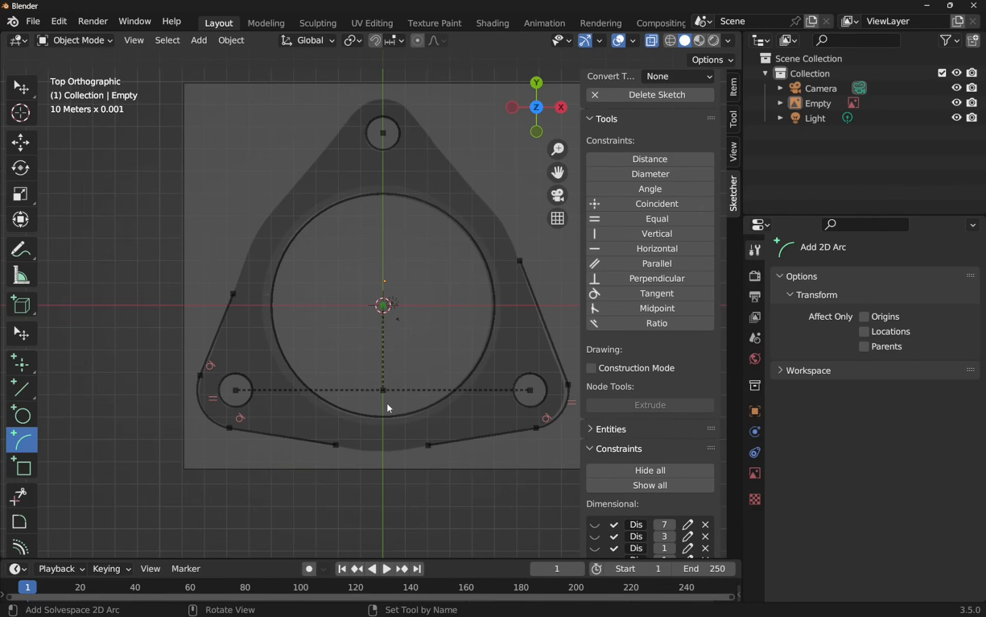
click(395, 363)
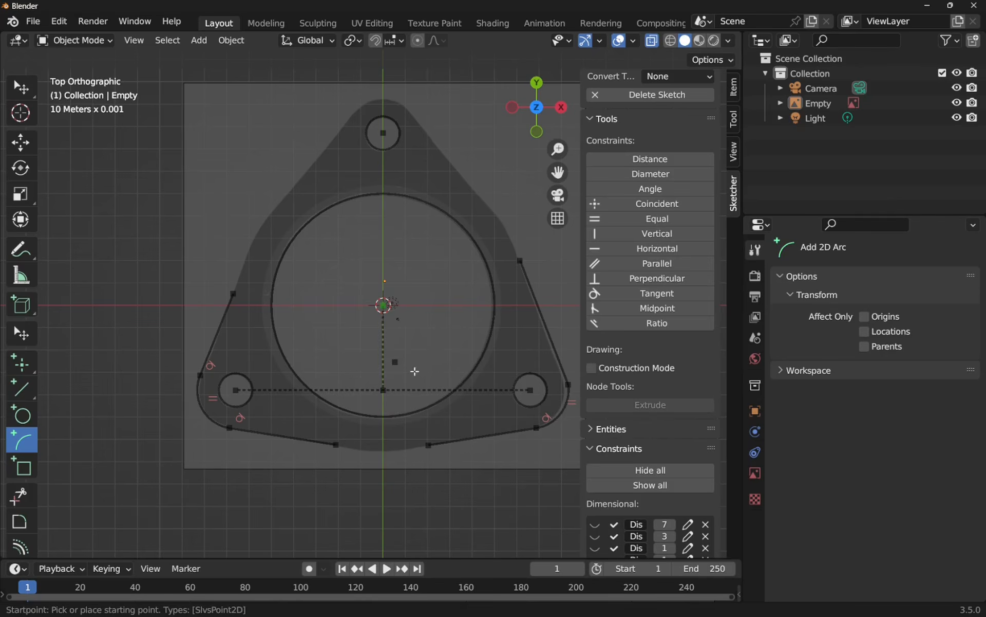
click(337, 445)
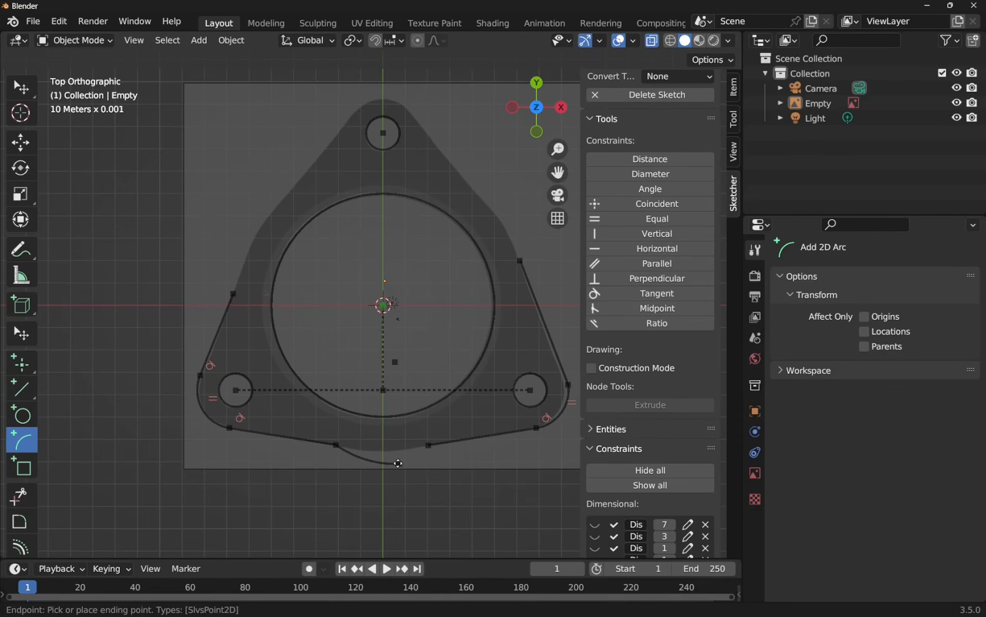
click(430, 446)
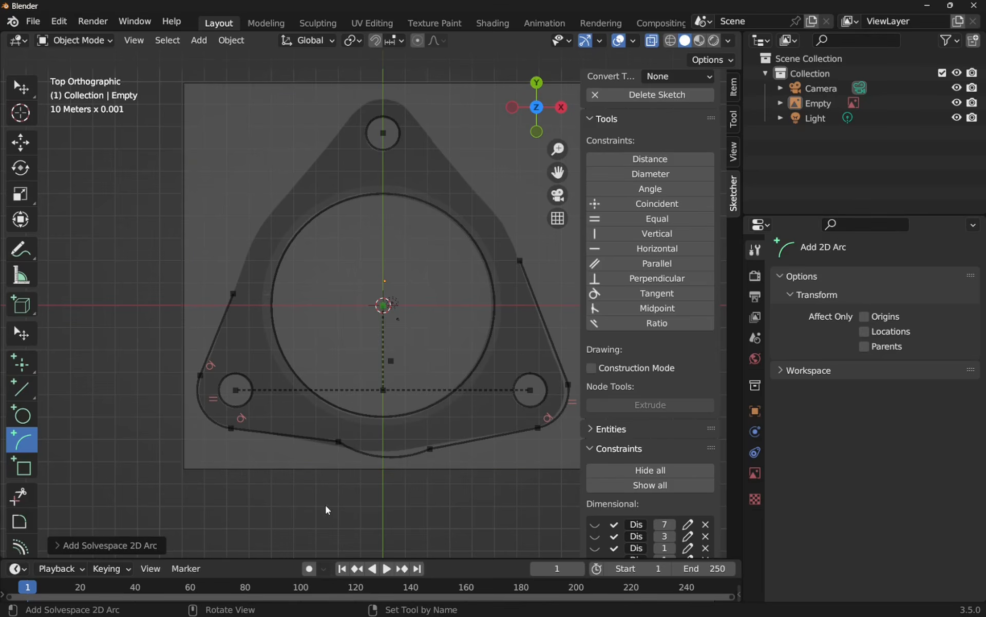
key(Escape)
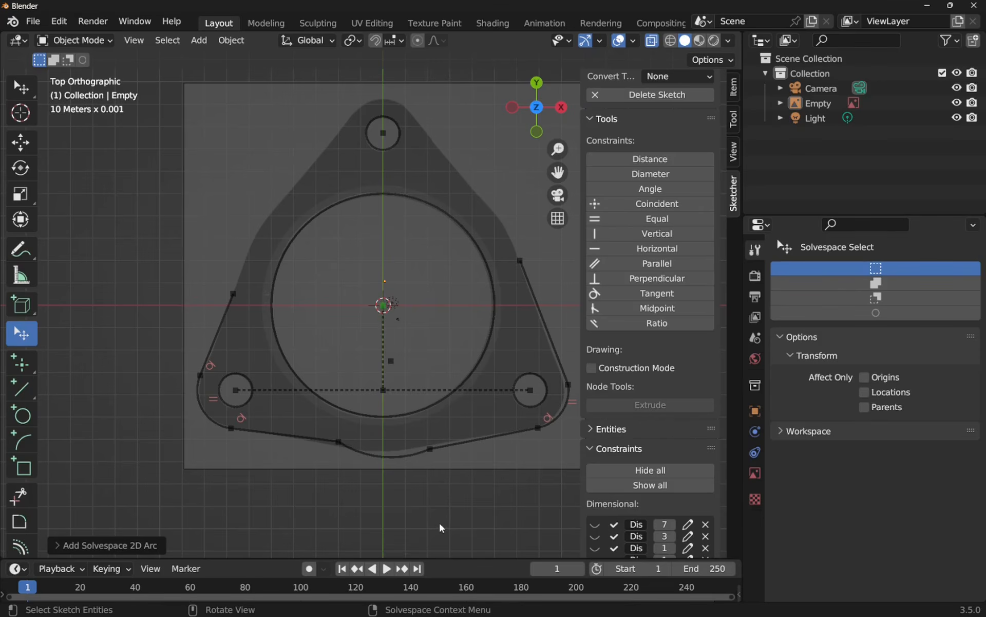
- Make the bottom centre arc tangent to both the lower-left and the lower-right line
click(298, 437)
shift+click(367, 452)
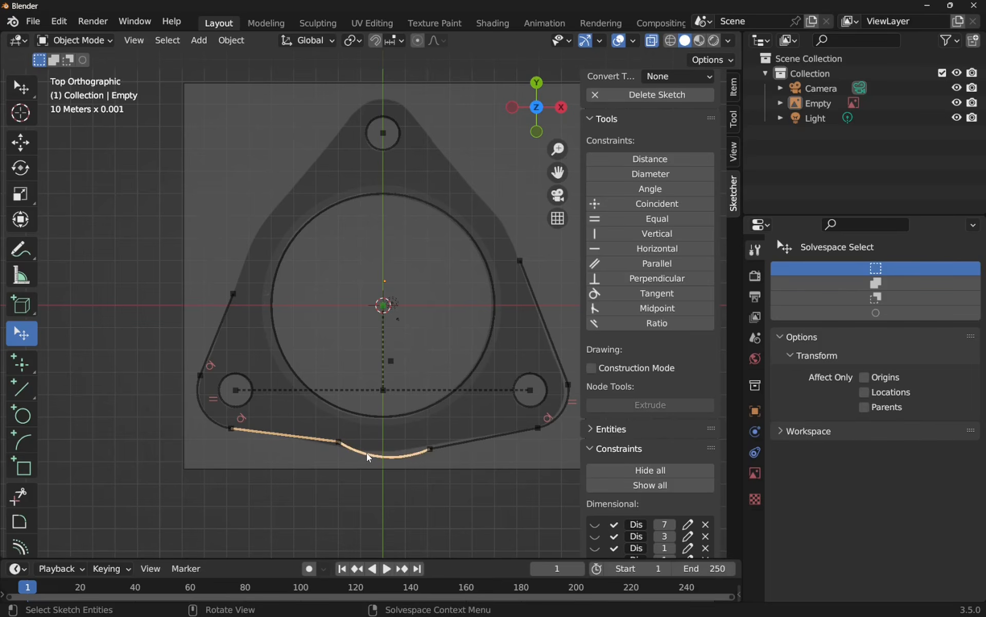
click(625, 296)
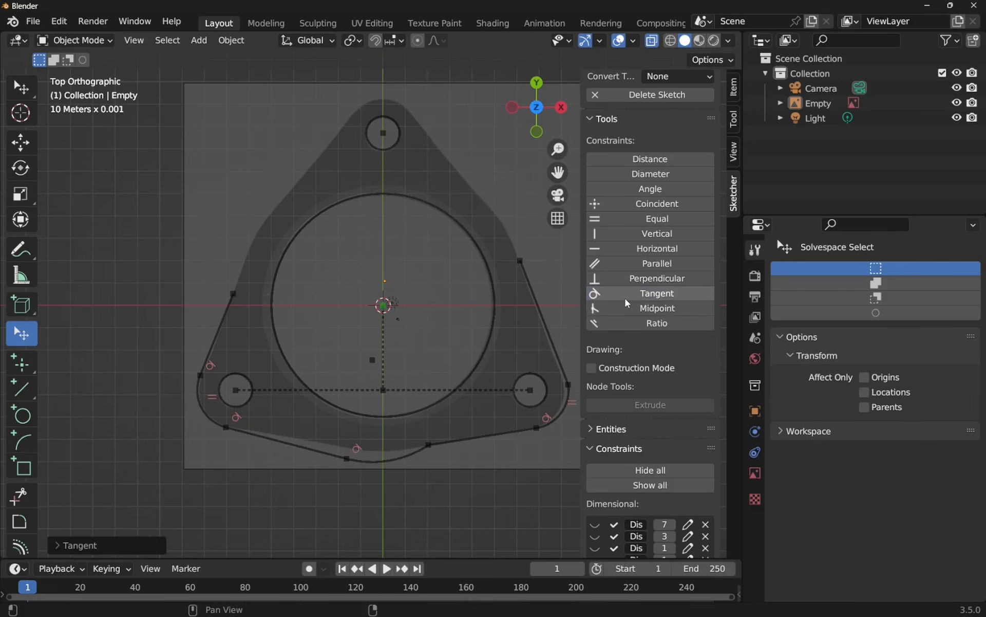
click(464, 439)
shift+click(399, 452)
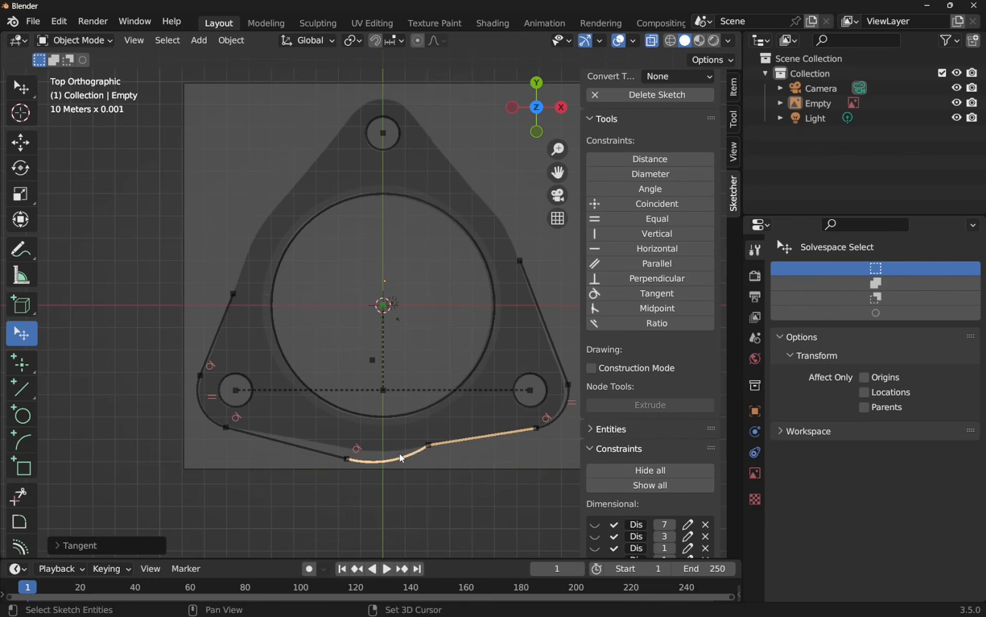
click(658, 293)
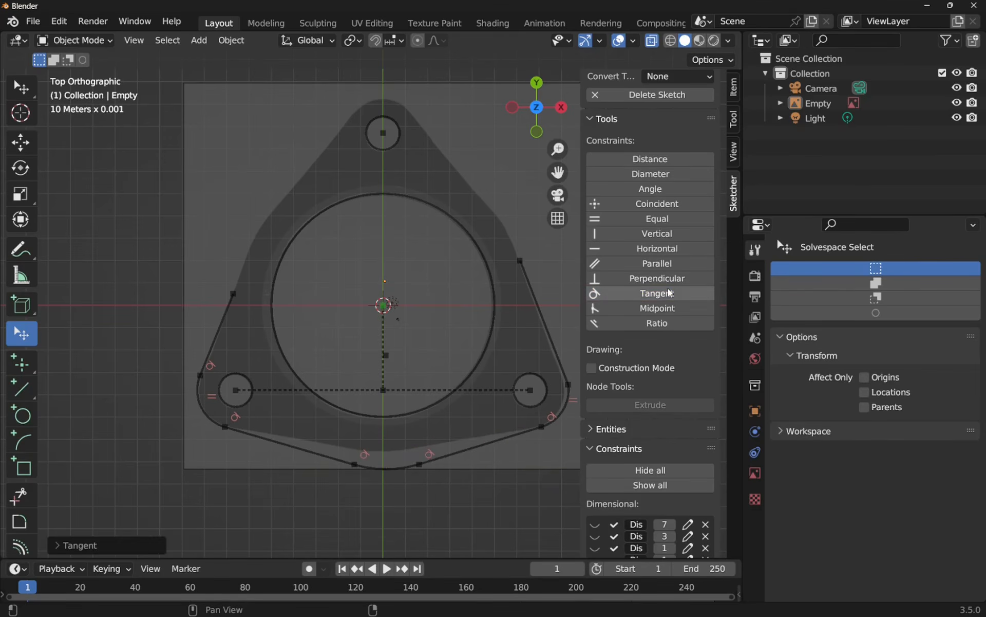
- Pull the bottom centre arc up towards the flange edge, and constrain its centre vertically in line with the origin
drag(392, 469, 396, 465)
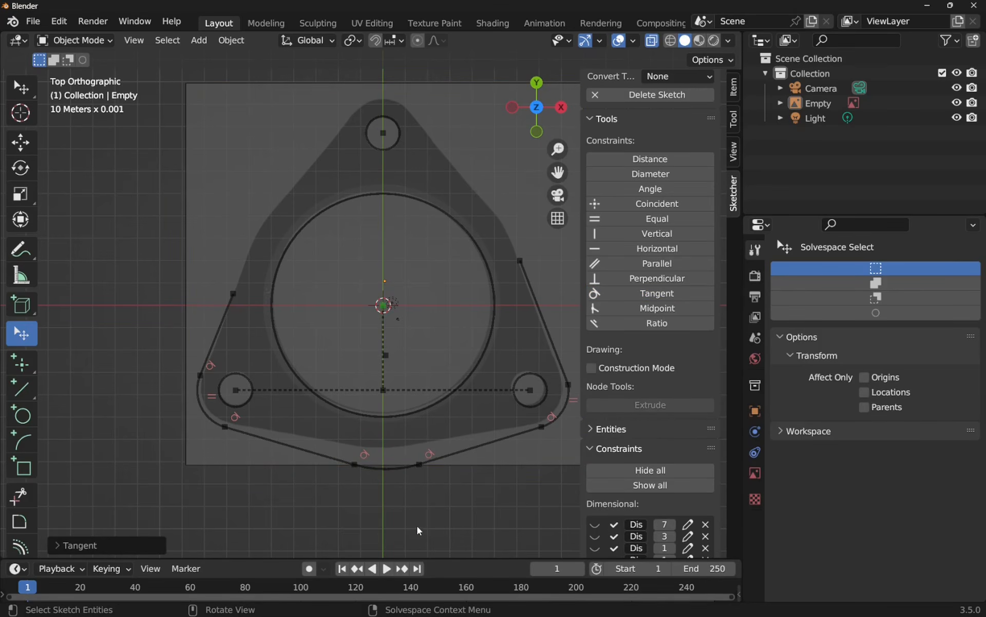
click(381, 476)
mouse_move(380, 471)
mouse_down()
mouse_move(380, 452)
mouse_move(359, 445)
mouse_move(414, 449)
mouse_move(379, 447)
mouse_move(411, 458)
mouse_up()
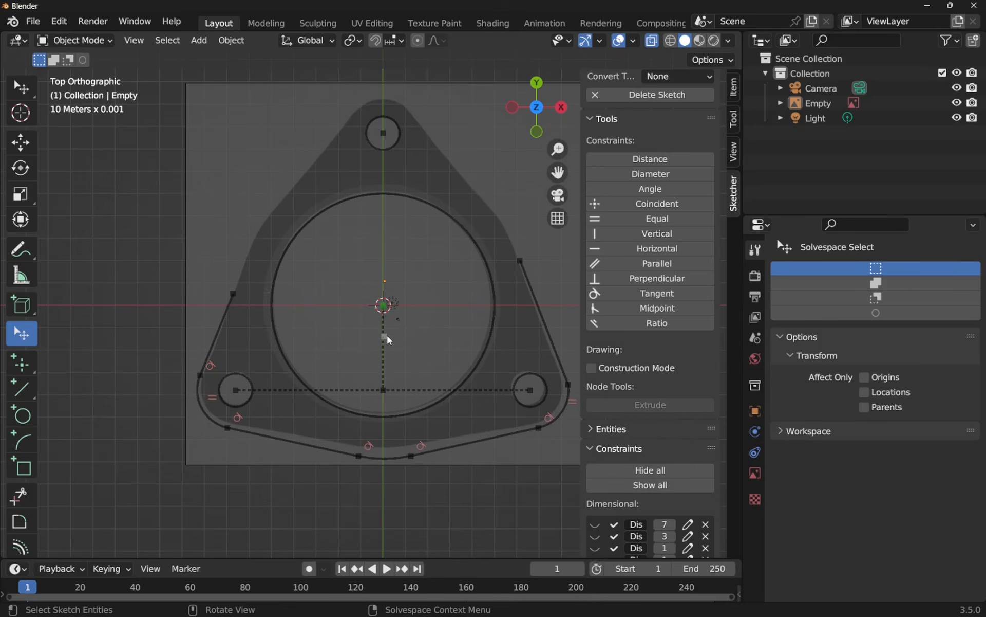
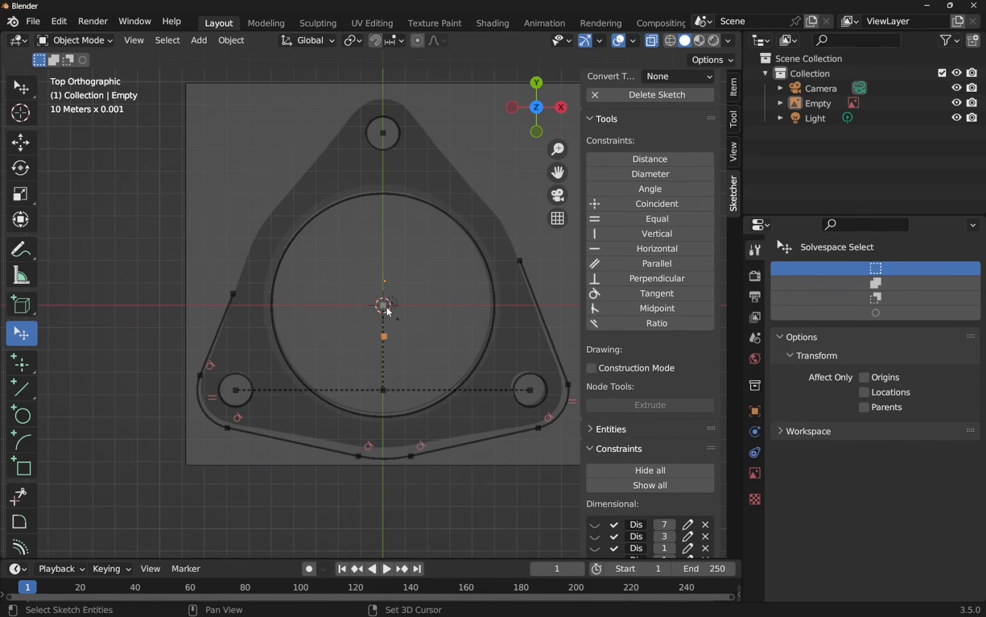
click(655, 234)
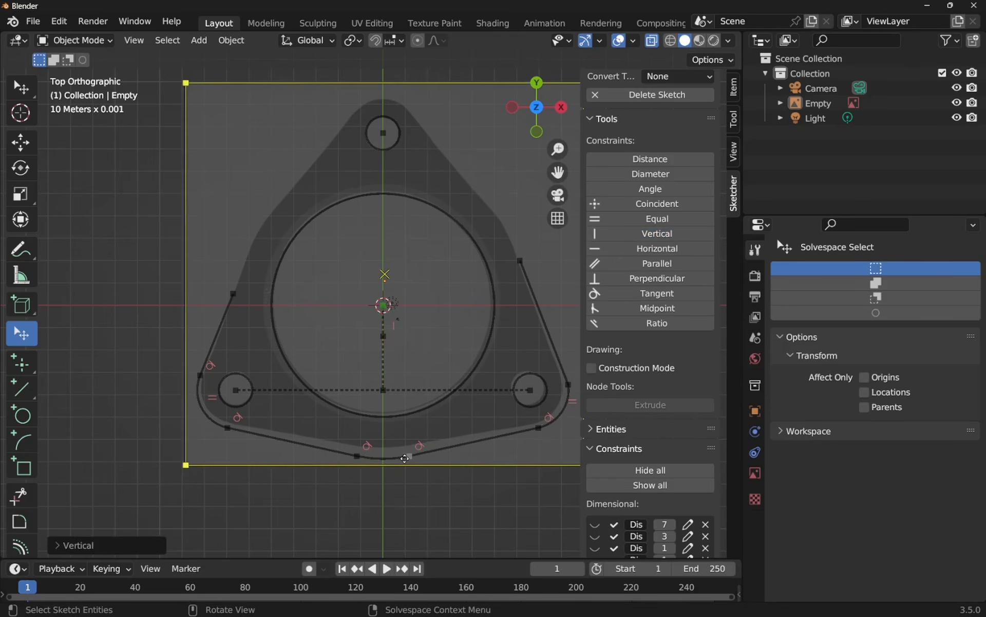
- Reshape the bottom centre arc to about 118.5 mm diameter and add a diameter dimension, with its label placed below the flange
mouse_move(410, 454)
mouse_down()
mouse_move(455, 453)
mouse_move(394, 456)
mouse_move(452, 463)
mouse_move(402, 462)
mouse_move(418, 456)
mouse_move(432, 422)
mouse_move(414, 420)
mouse_move(401, 473)
mouse_move(405, 441)
mouse_move(357, 445)
mouse_move(402, 445)
mouse_up()
click(386, 454)
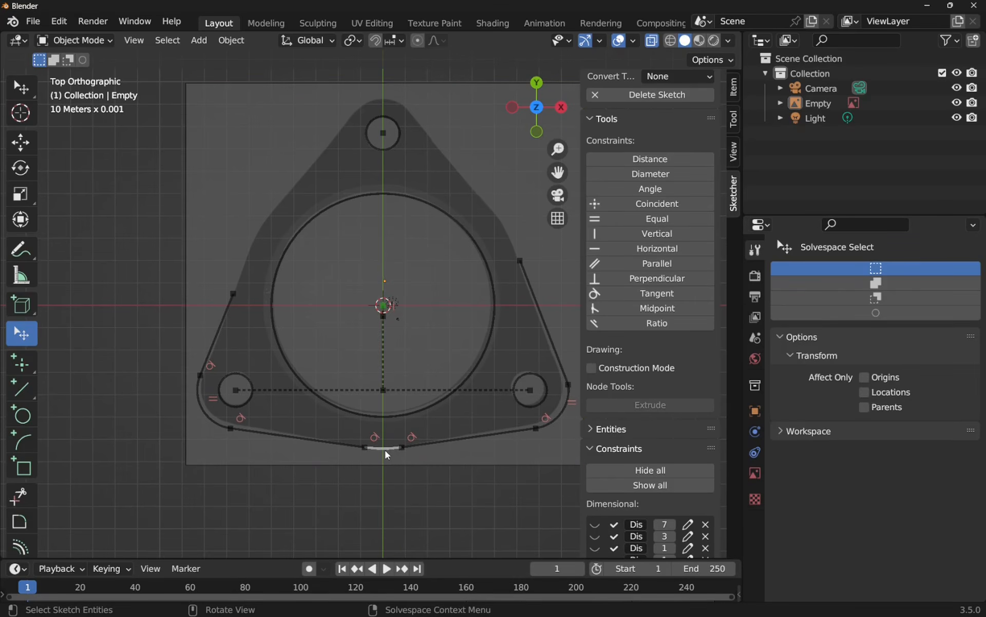
click(386, 455)
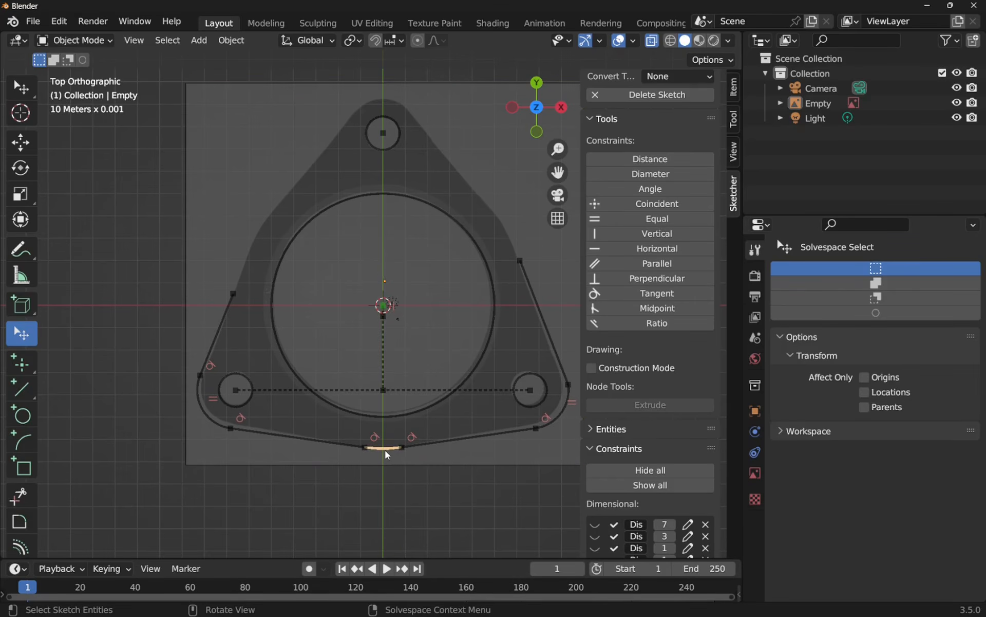
click(650, 173)
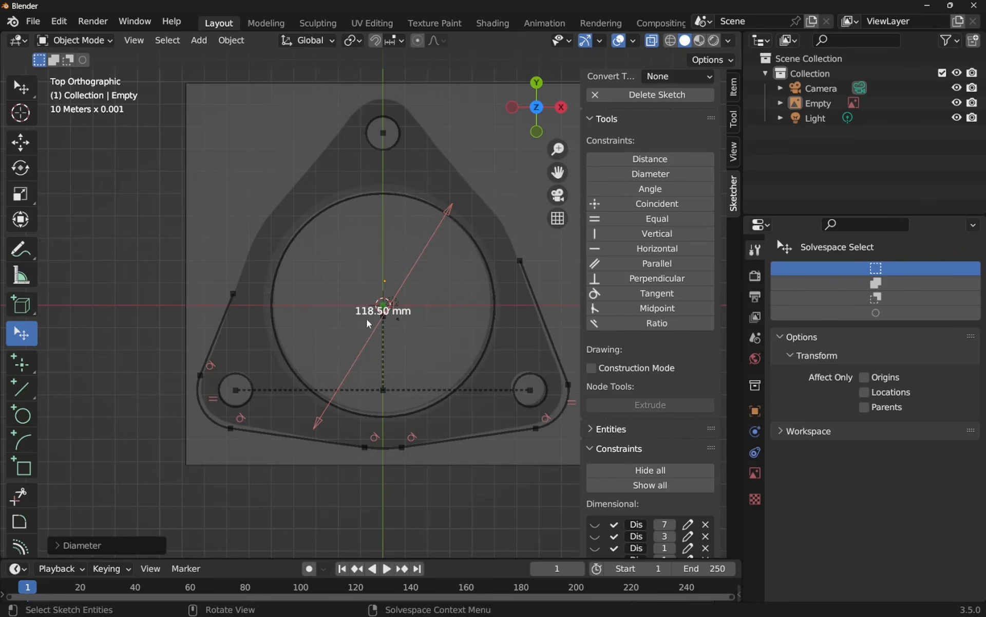
mouse_move(365, 315)
mouse_down()
mouse_move(406, 366)
mouse_move(467, 411)
mouse_move(482, 466)
mouse_move(439, 494)
mouse_move(362, 518)
mouse_move(270, 508)
mouse_move(289, 529)
mouse_move(376, 536)
mouse_up()
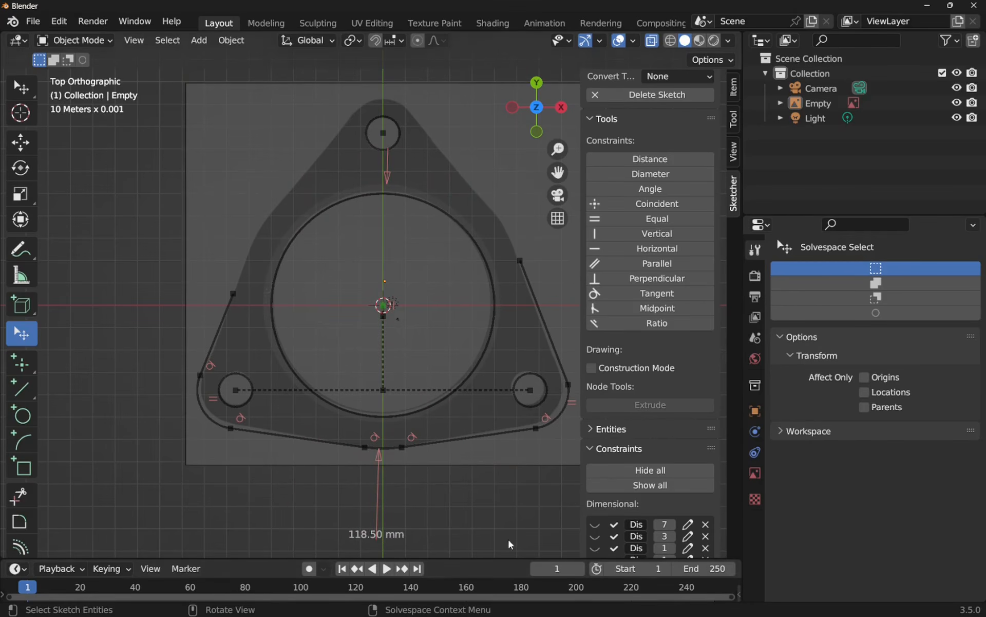
- Hide all constraint markers, and restore the reference image's position with the bottom arc fitted to the flange's lower edge
click(683, 469)
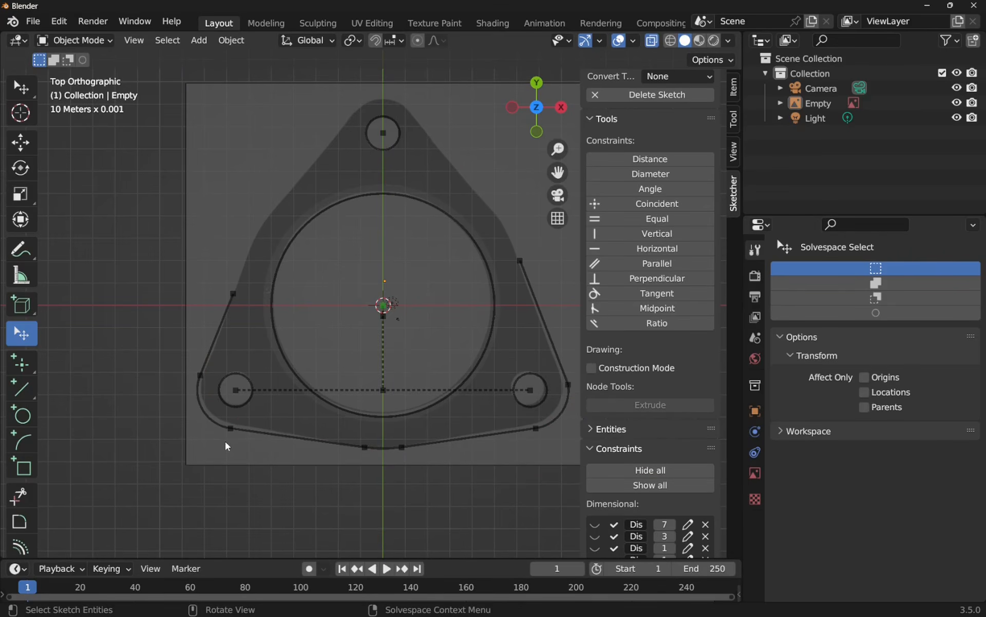
drag(369, 443, 319, 468)
key(ctrl+z)
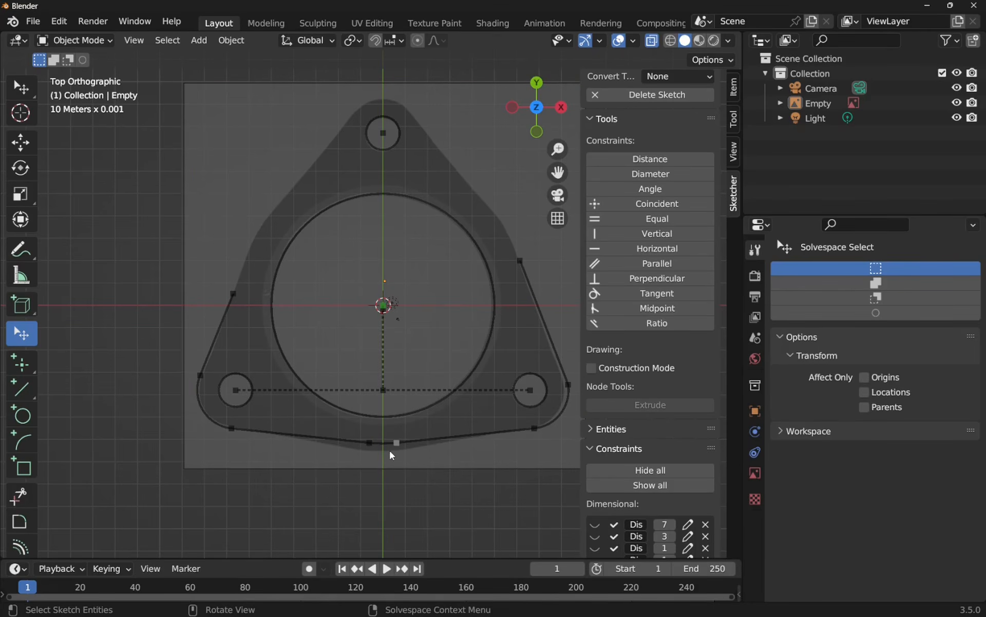
click(57, 22)
click(78, 51)
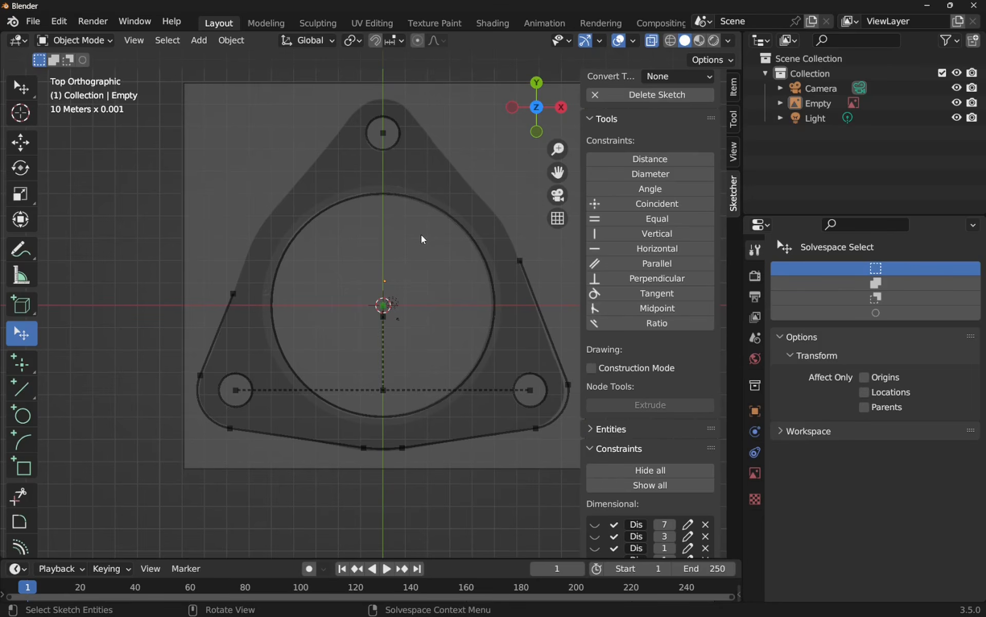
- Constrain the upper ends of both corner arcs horizontally to each other, and move the left line's upper end up along the flange edge
scroll(658, 149, up, 5)
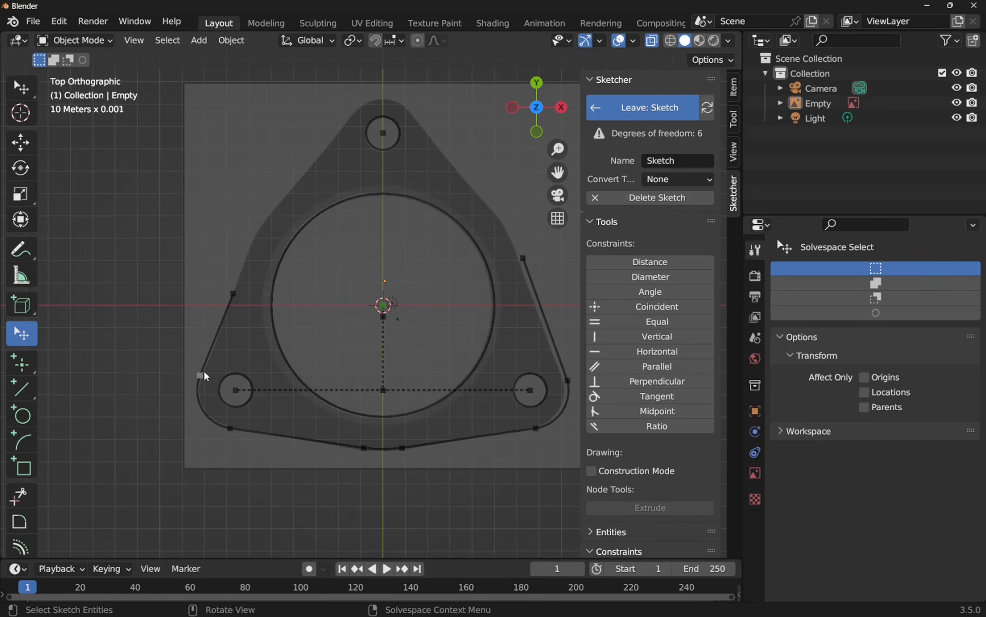
click(567, 380)
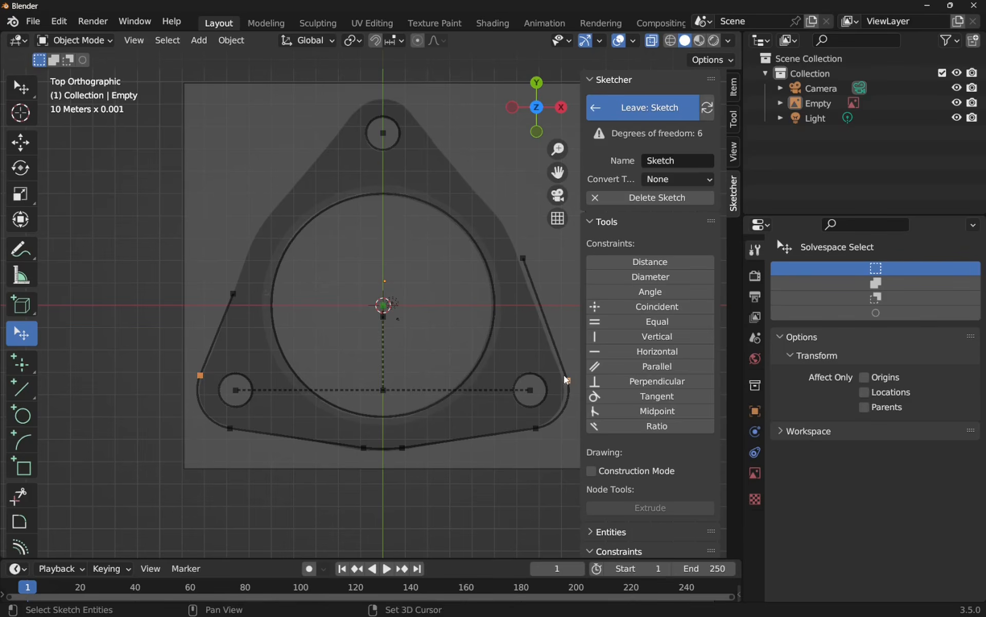
click(675, 352)
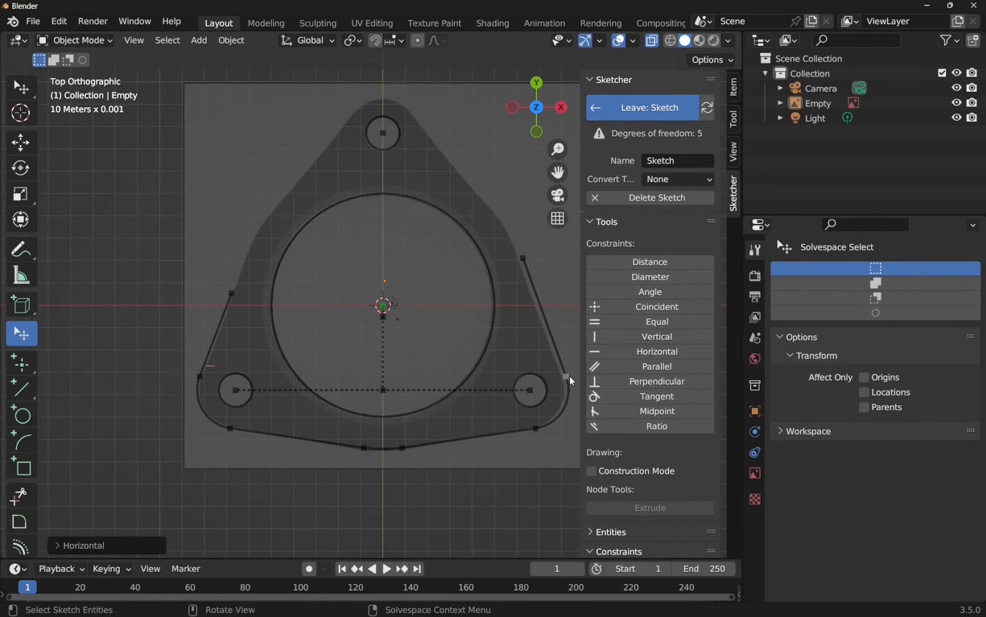
drag(566, 376, 566, 370)
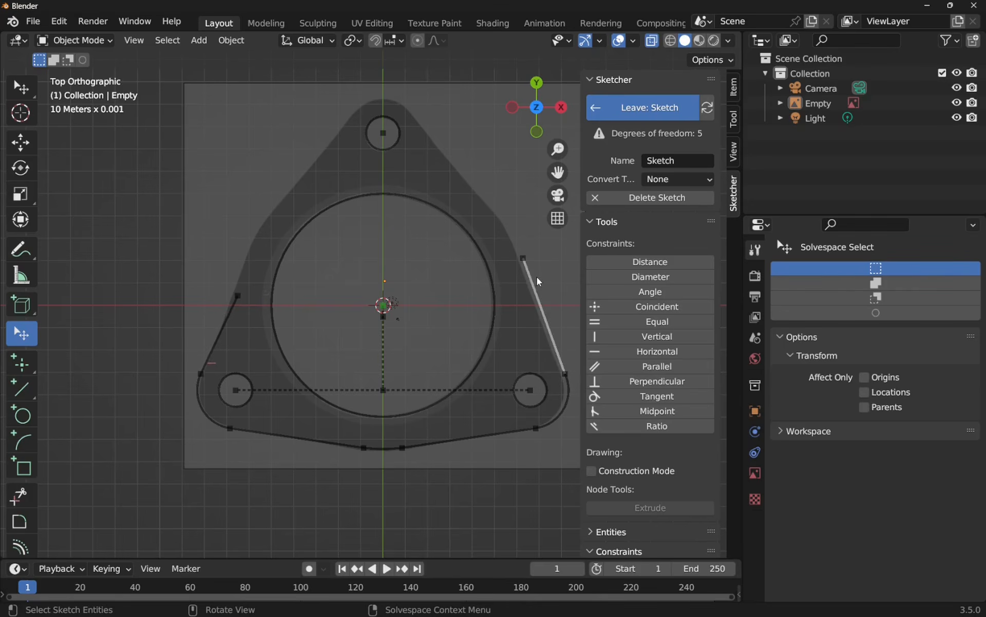
drag(238, 296, 243, 266)
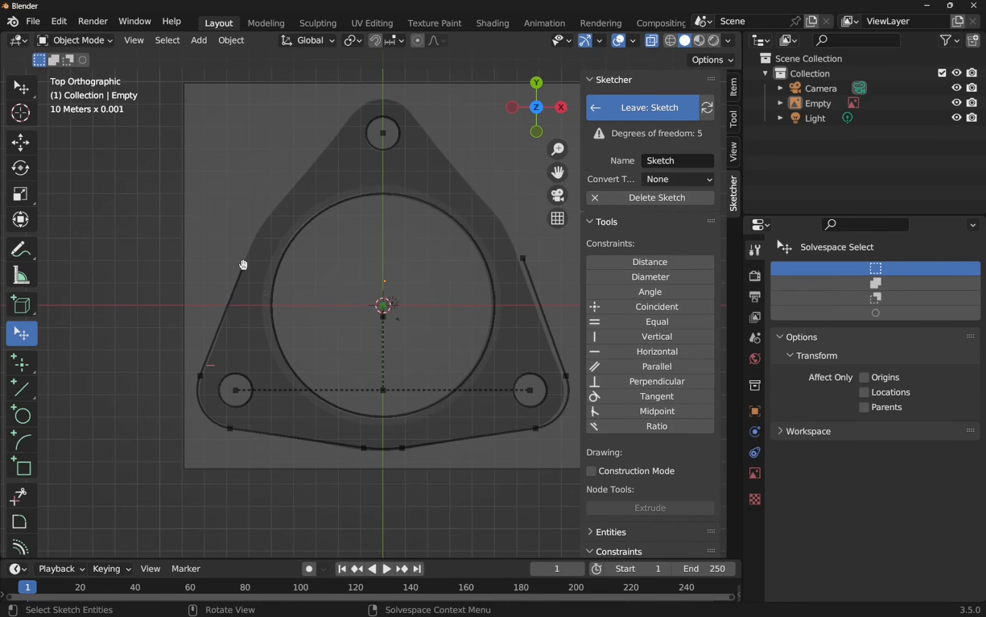
click(303, 436)
mouse_move(383, 448)
mouse_down()
mouse_move(383, 457)
mouse_move(389, 448)
mouse_up()
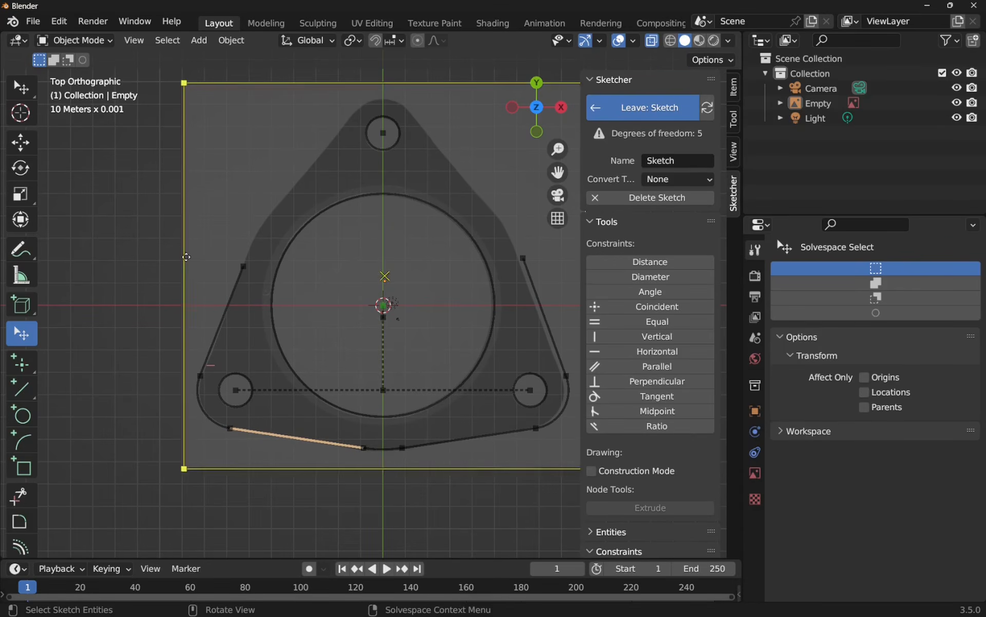
- Constrain the upper ends of the two side lines horizontally to each other, and move them onto the flange's edge
click(242, 268)
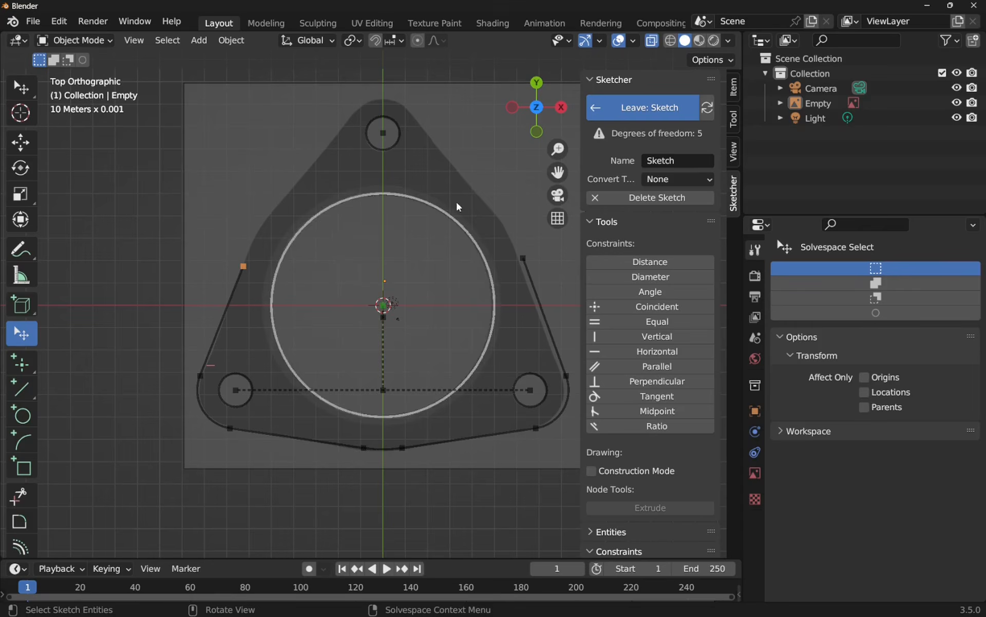
shift+click(522, 258)
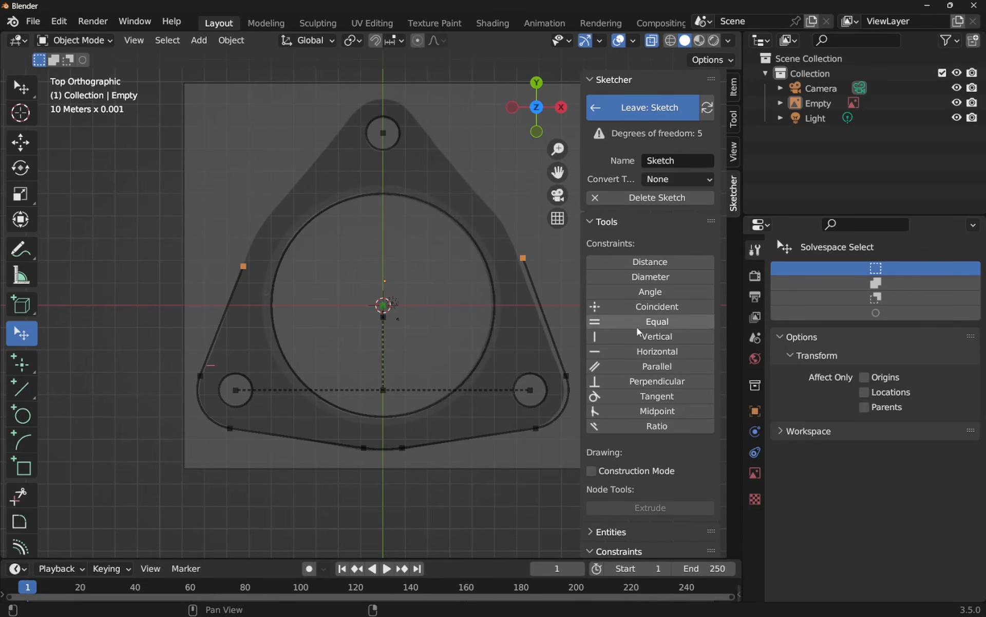
click(663, 354)
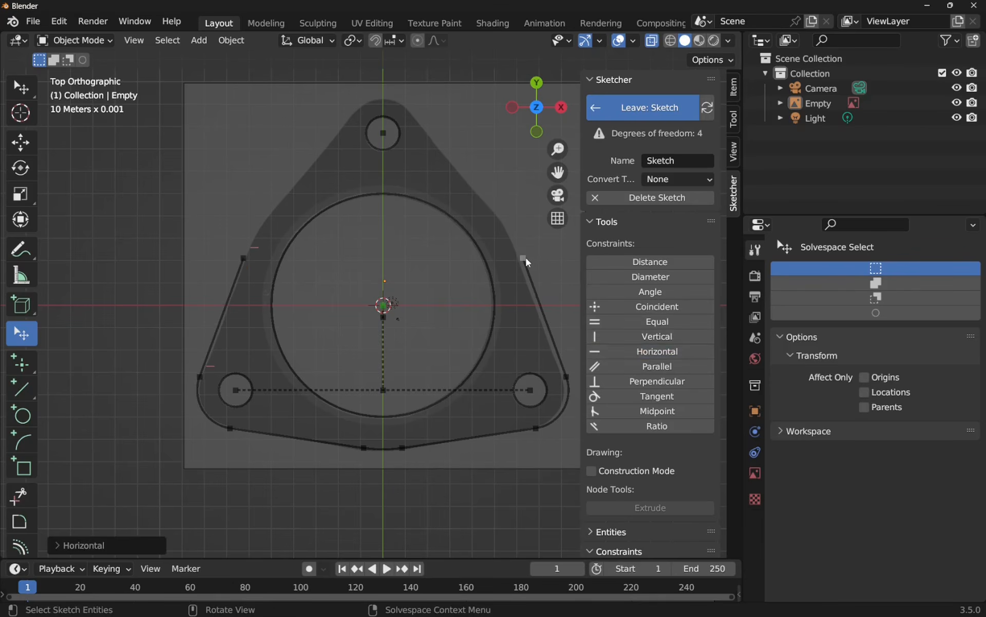
drag(525, 258, 521, 253)
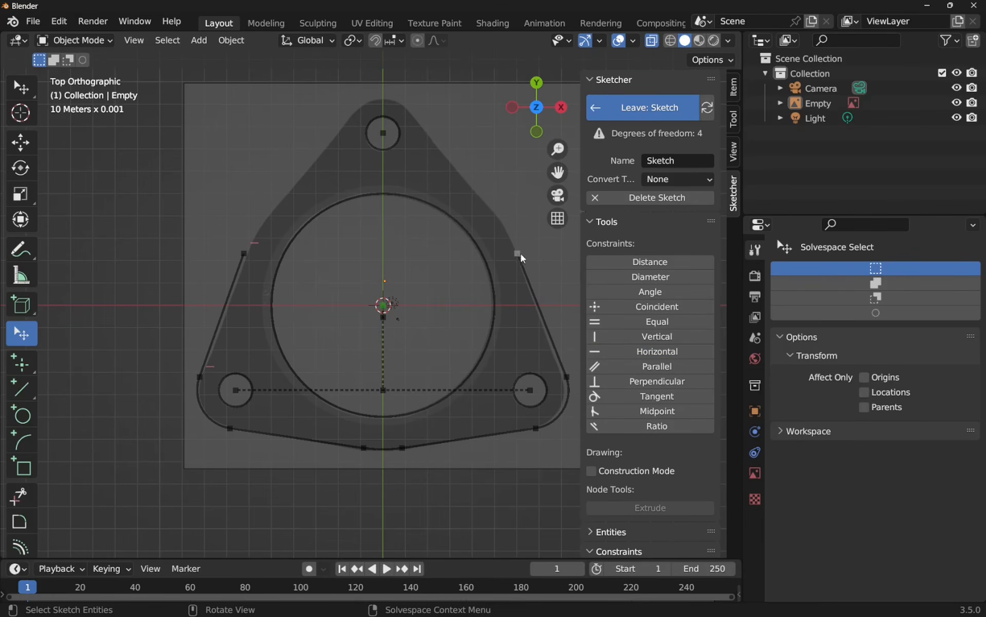
- Draw an arc over the top bolt hole, centred on the hole and ending level with its centre on both sides
click(22, 442)
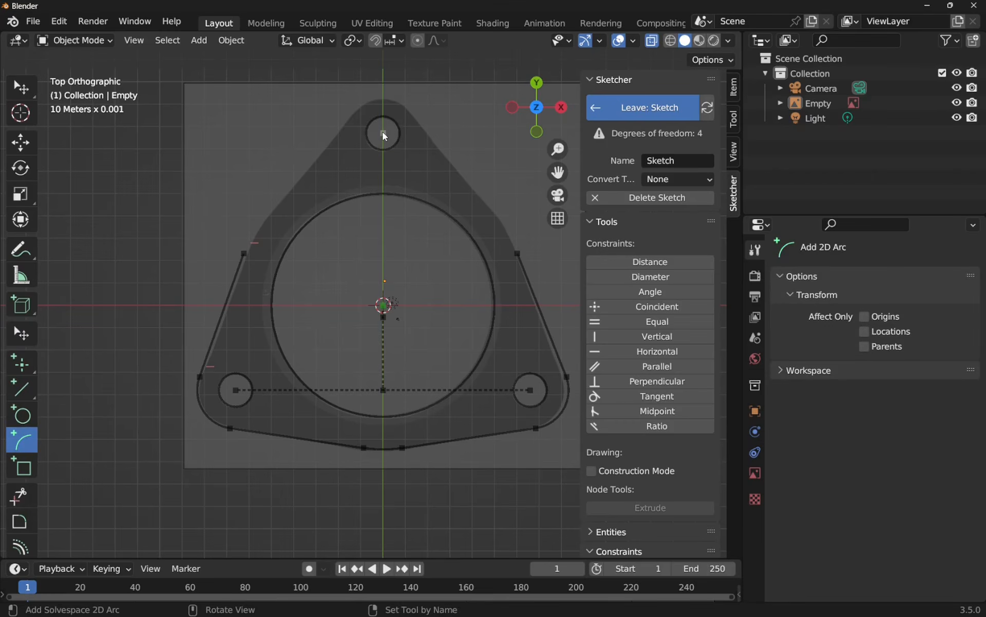
click(342, 131)
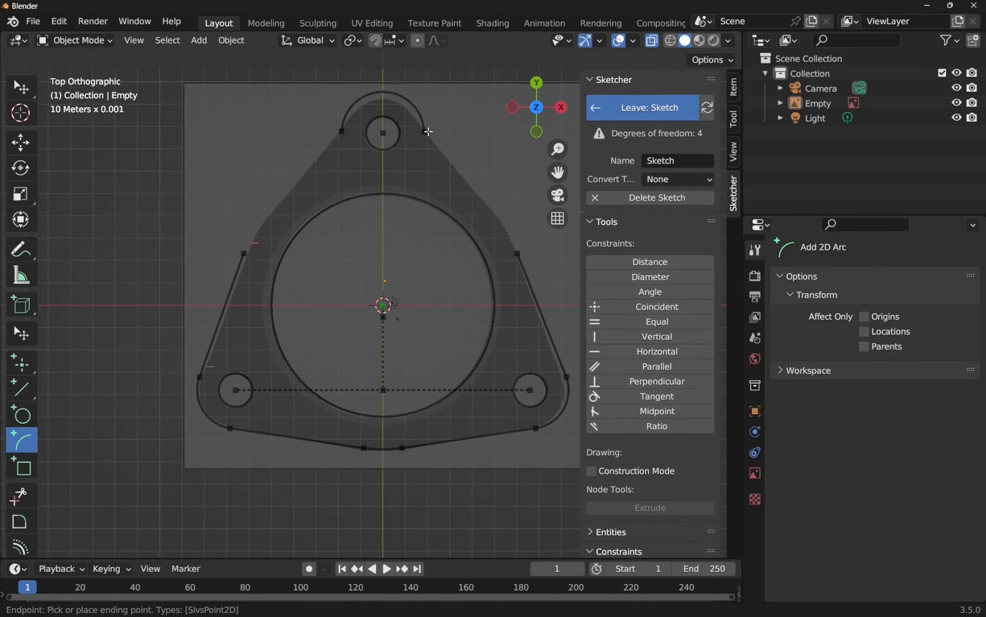
click(427, 132)
key(Escape)
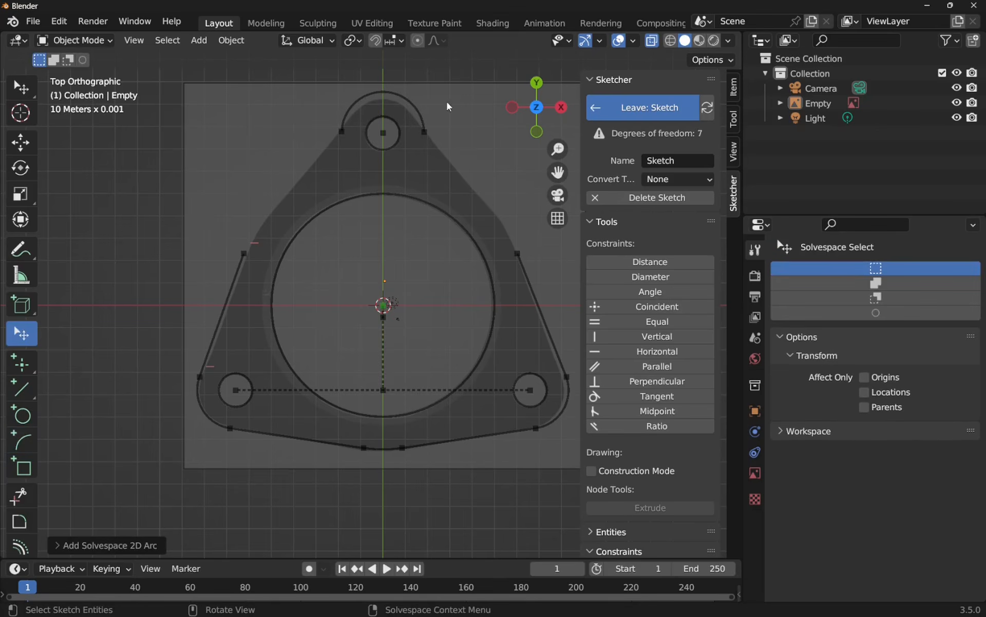
- Constrain the arc over the top bolt hole to the same radius as the lower-left corner arc
click(424, 108)
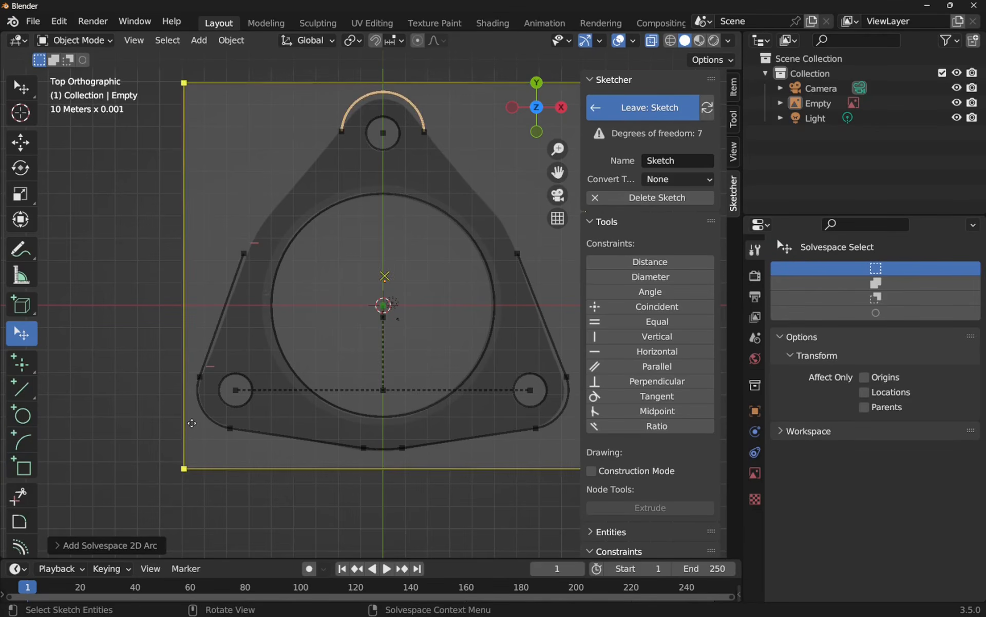
click(205, 414)
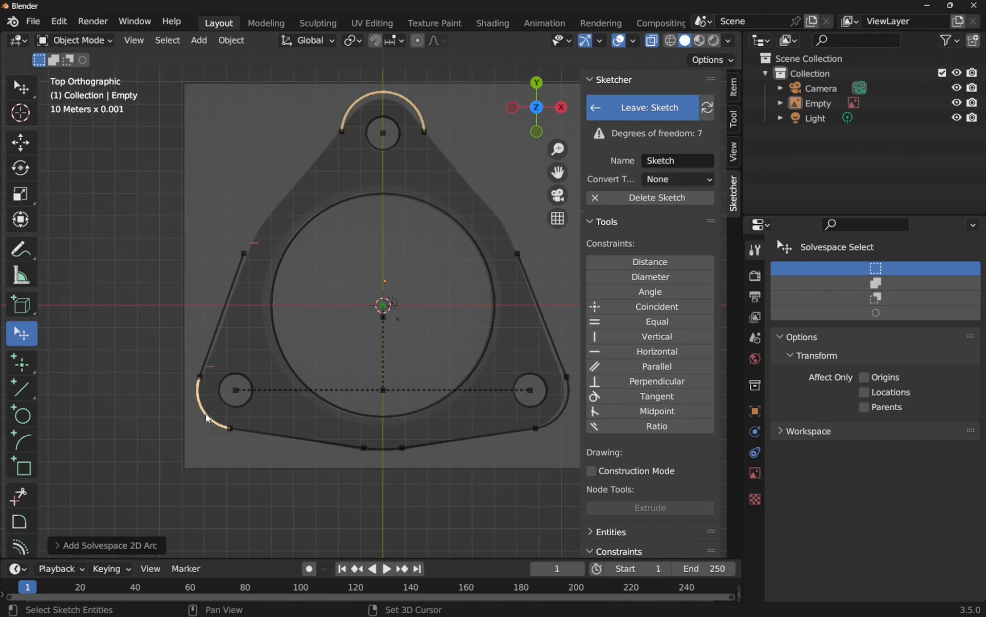
click(648, 322)
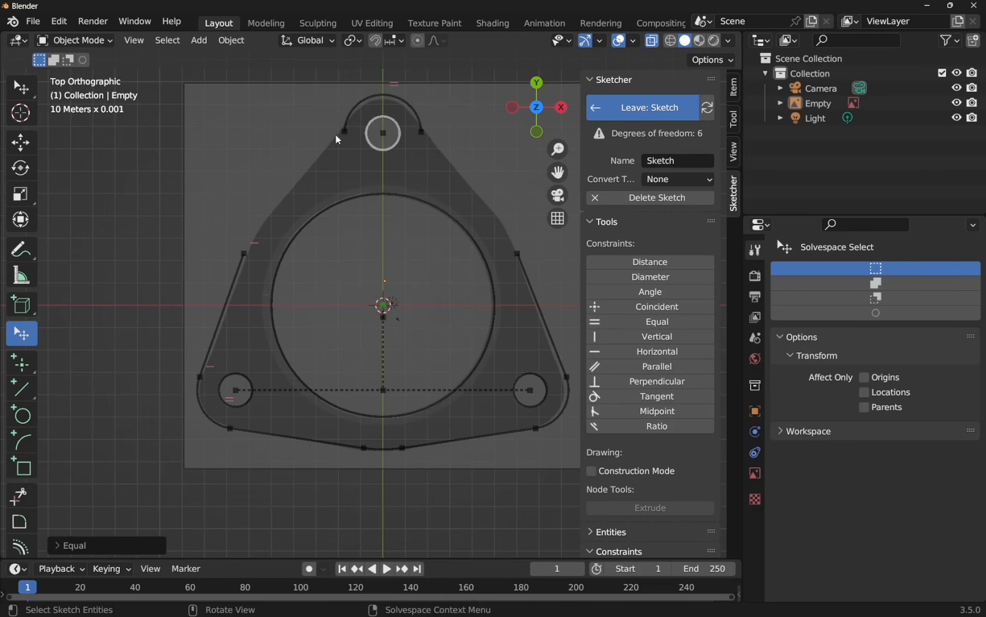
- Draw a straight line from each end of the top arc down along the flange's sloping edge to the start of the shoulder curve
click(26, 386)
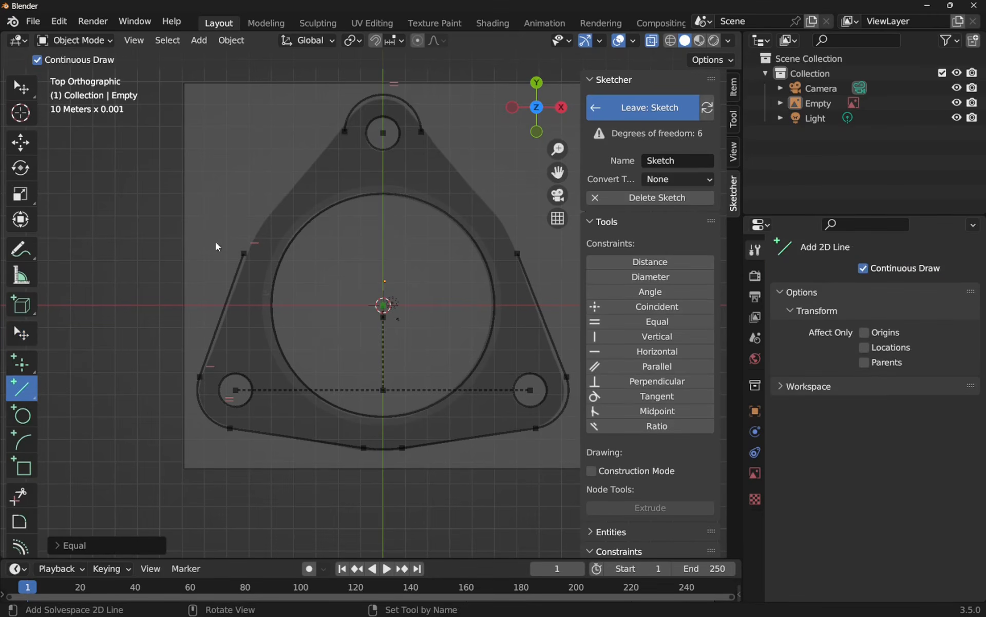
click(343, 132)
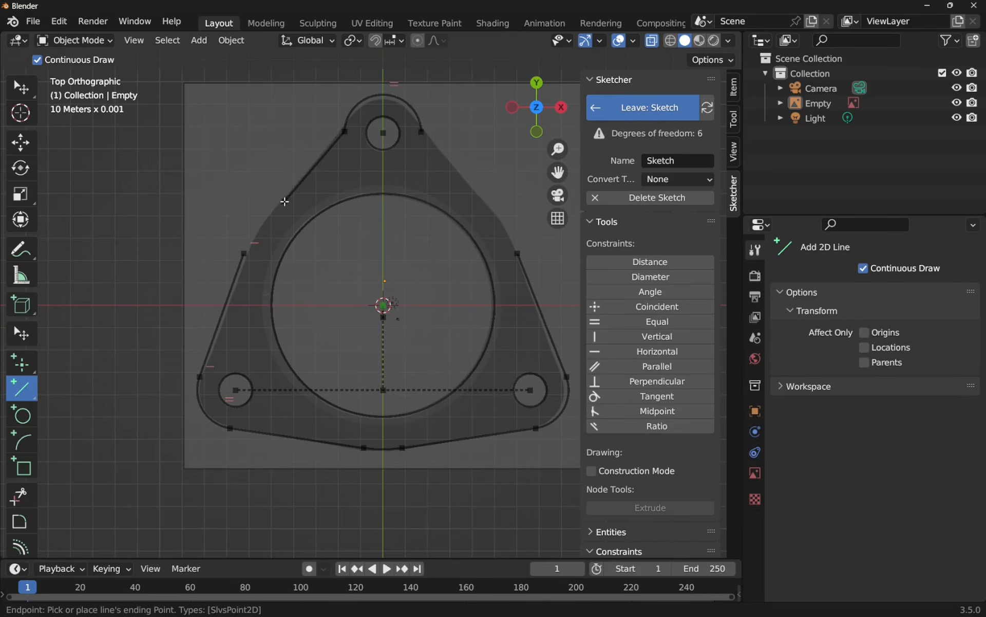
click(285, 202)
key(Escape)
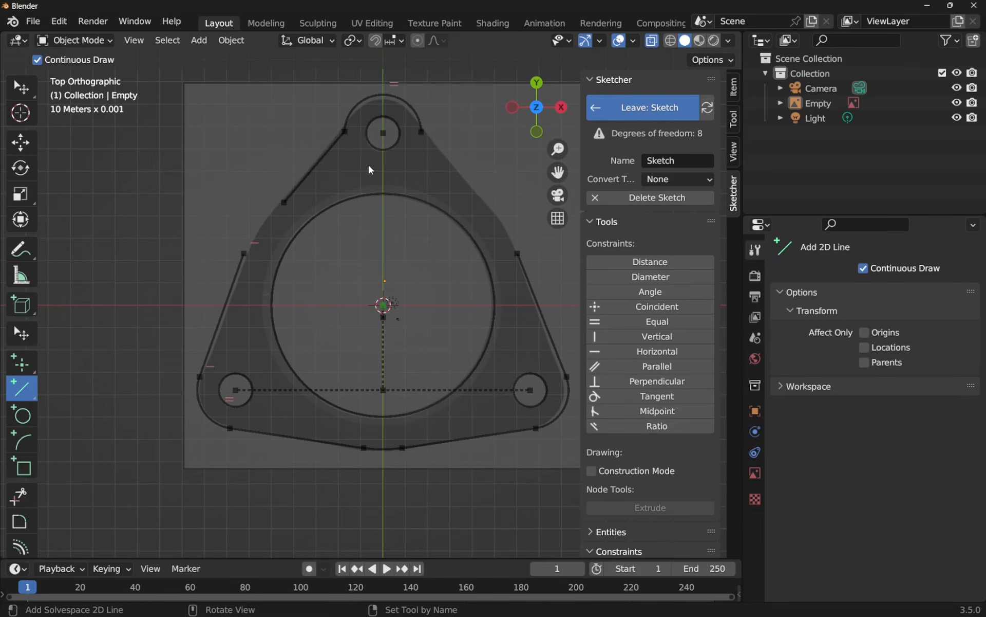
click(420, 133)
click(477, 197)
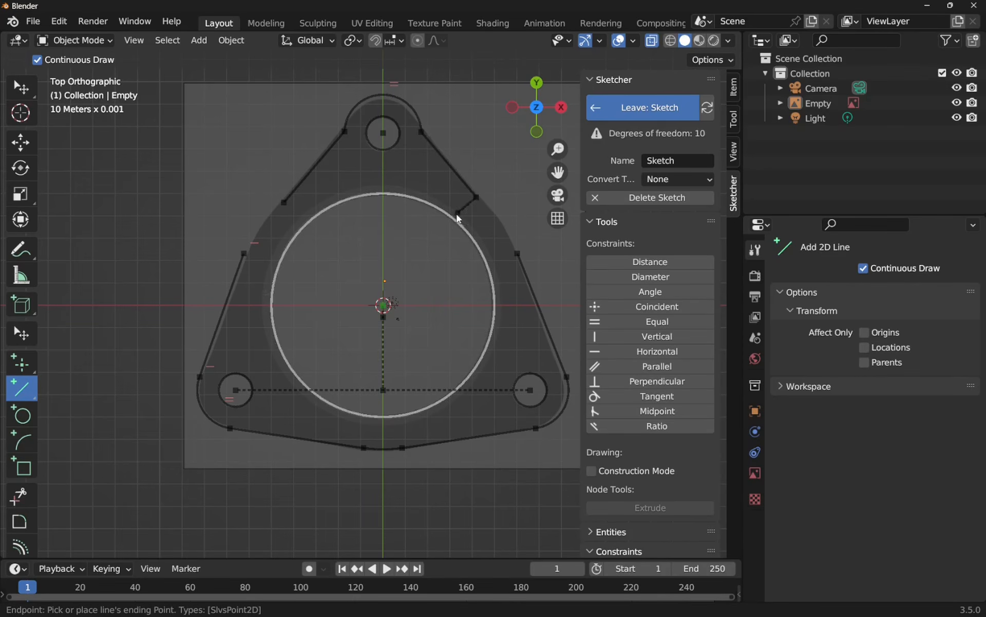
key(Escape)
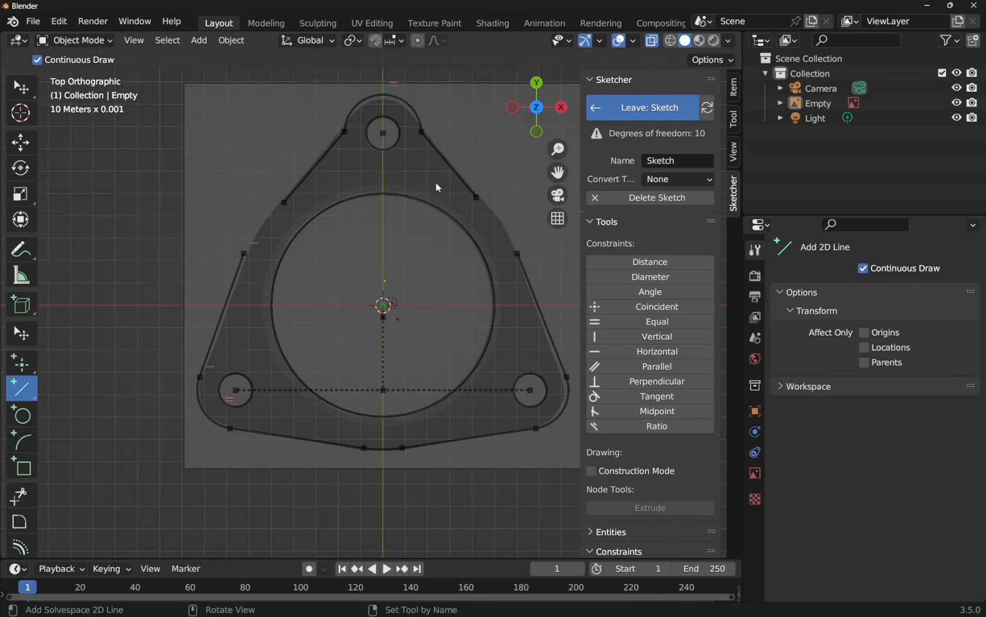
key(Escape)
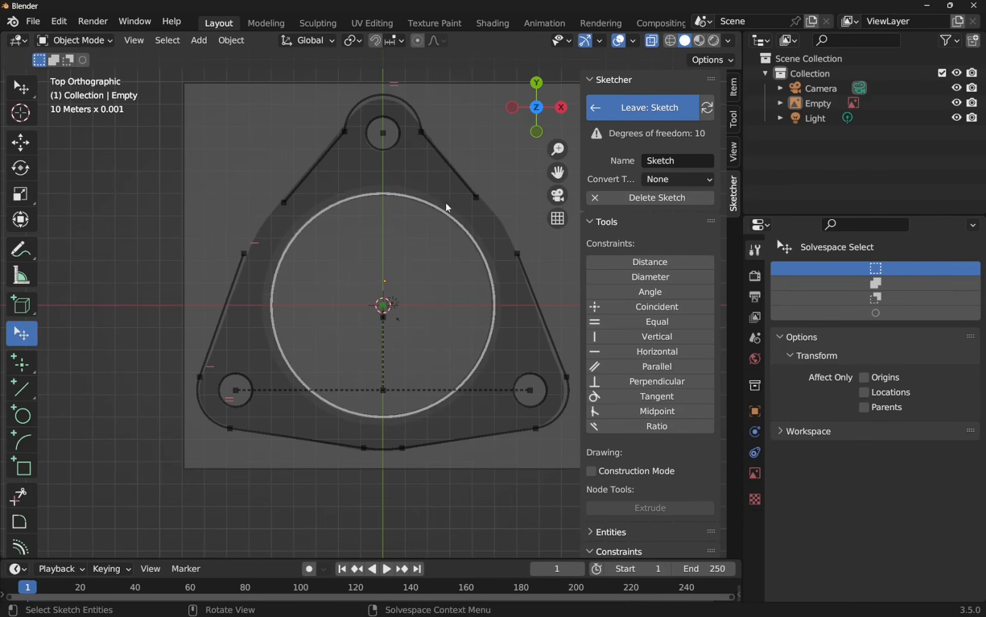
- Make both upper sloping lines tangent to the top arc, and move the left line's lower end onto the flange's edge
click(319, 162)
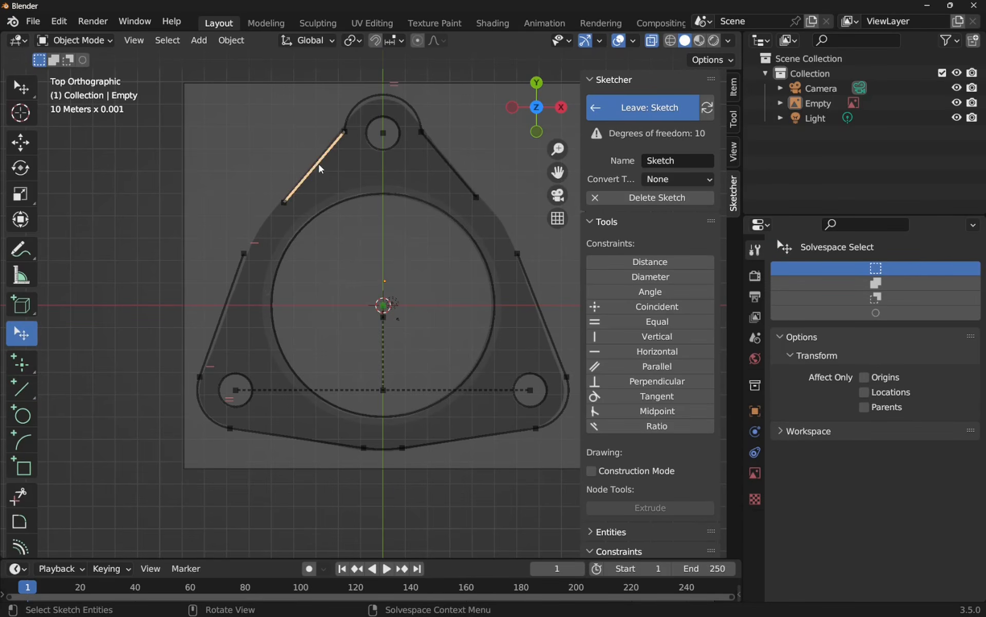
shift+click(353, 111)
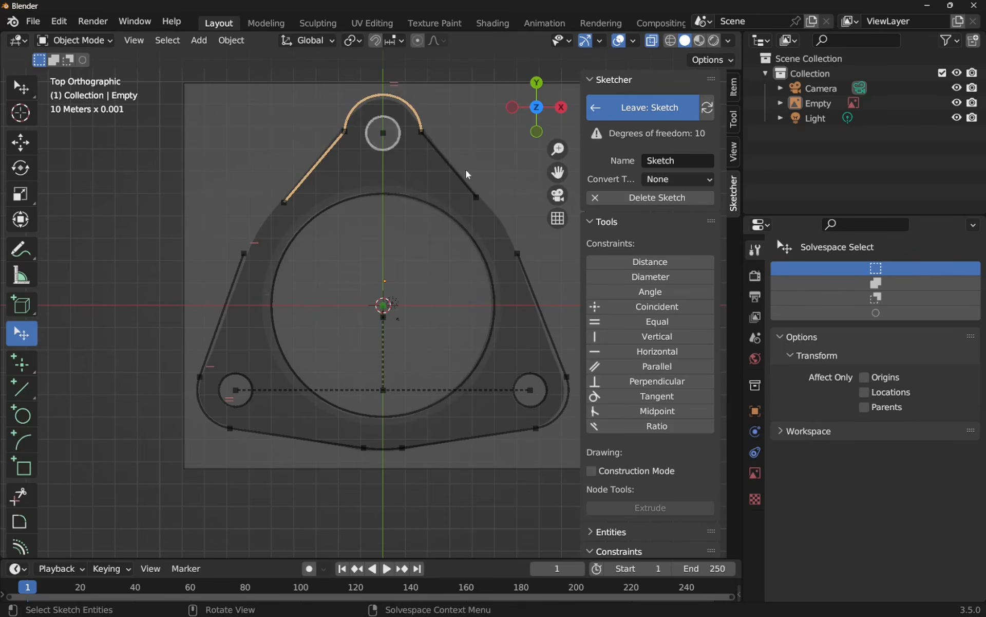
click(668, 397)
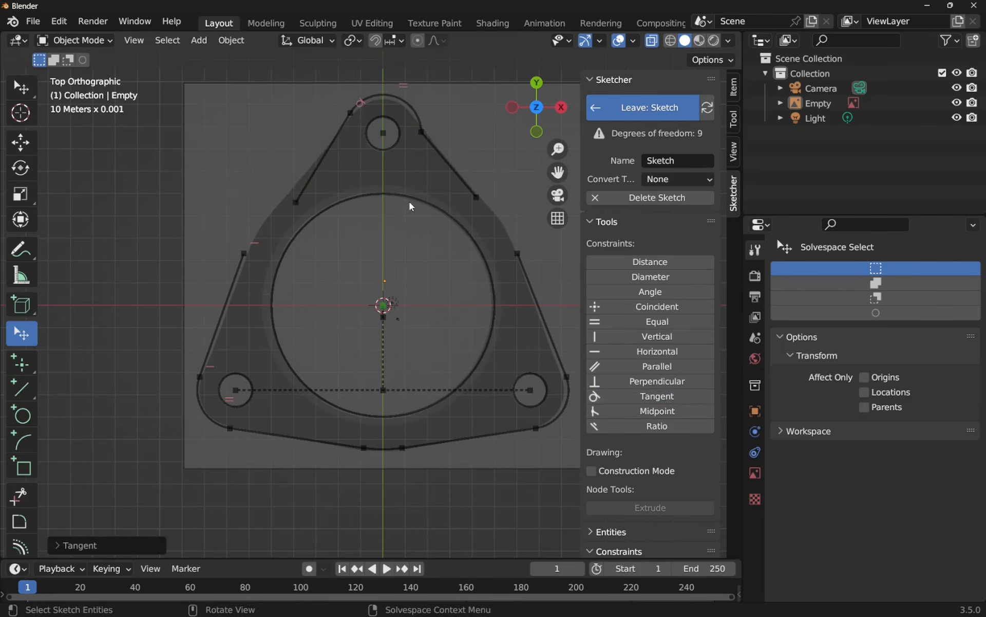
click(418, 122)
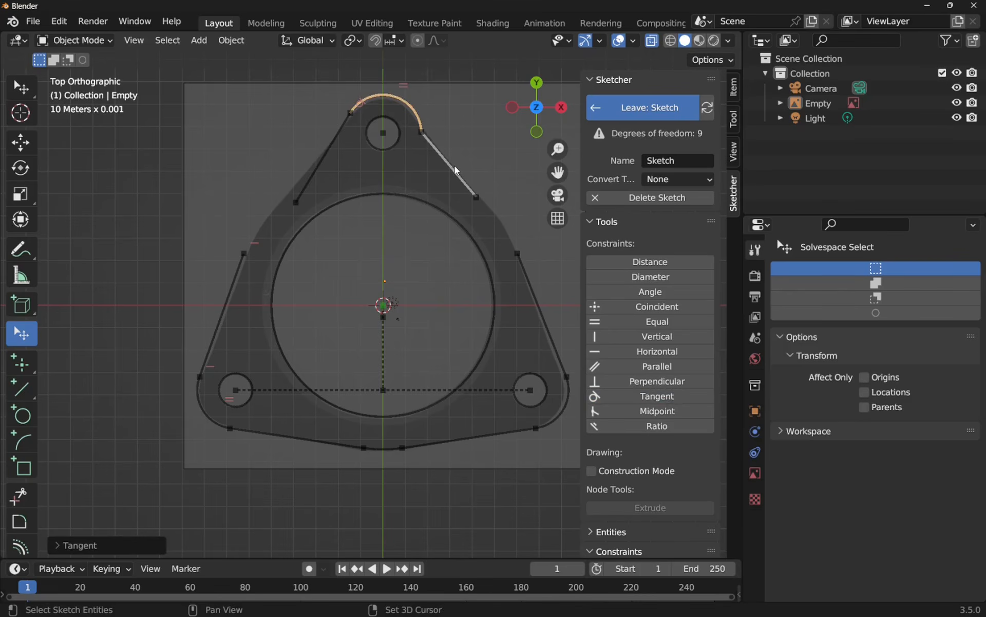
shift+click(453, 167)
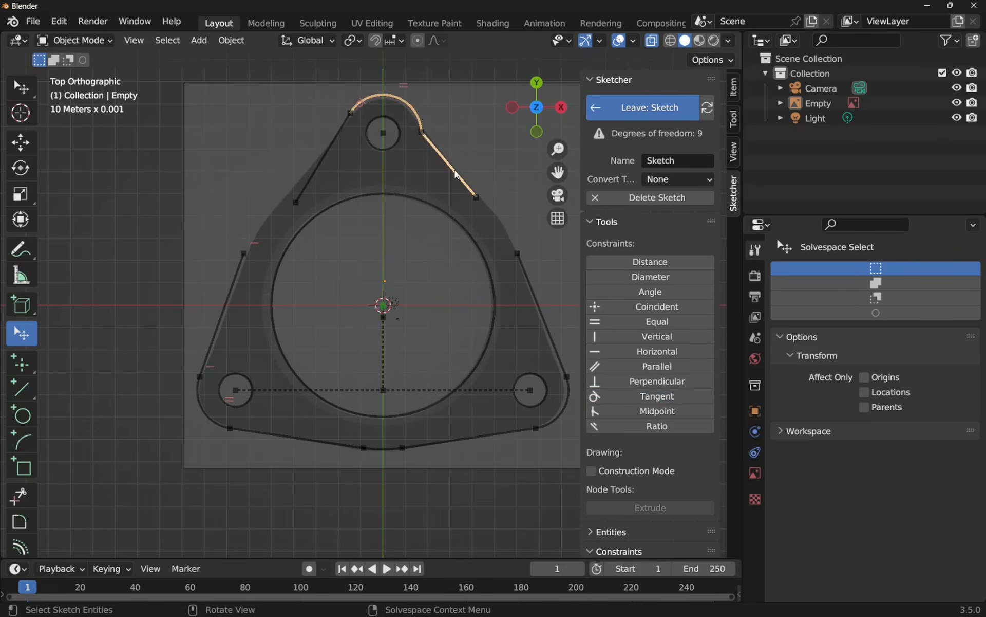
click(687, 394)
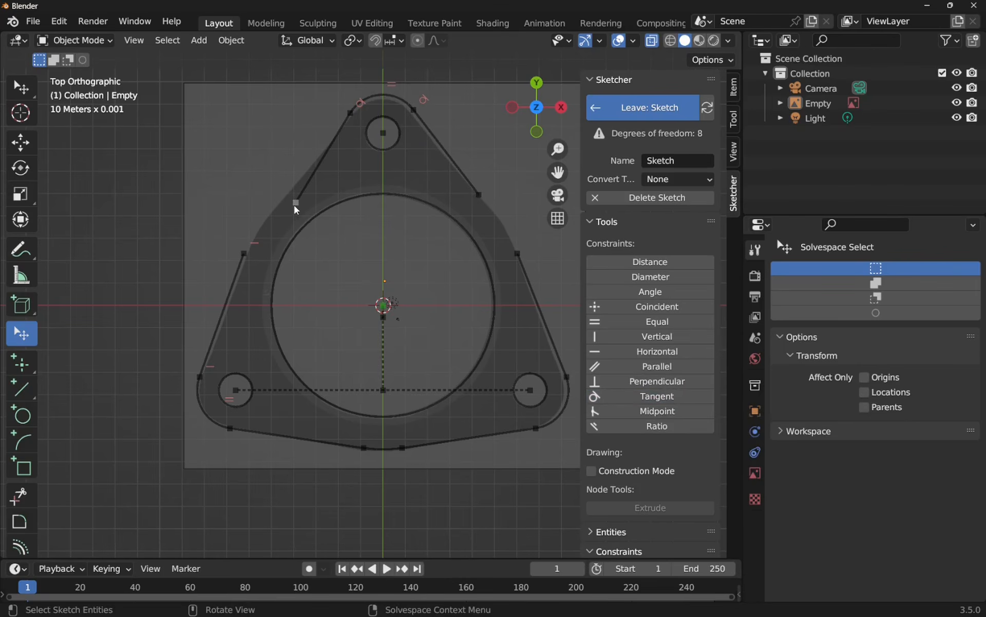
drag(295, 203, 278, 205)
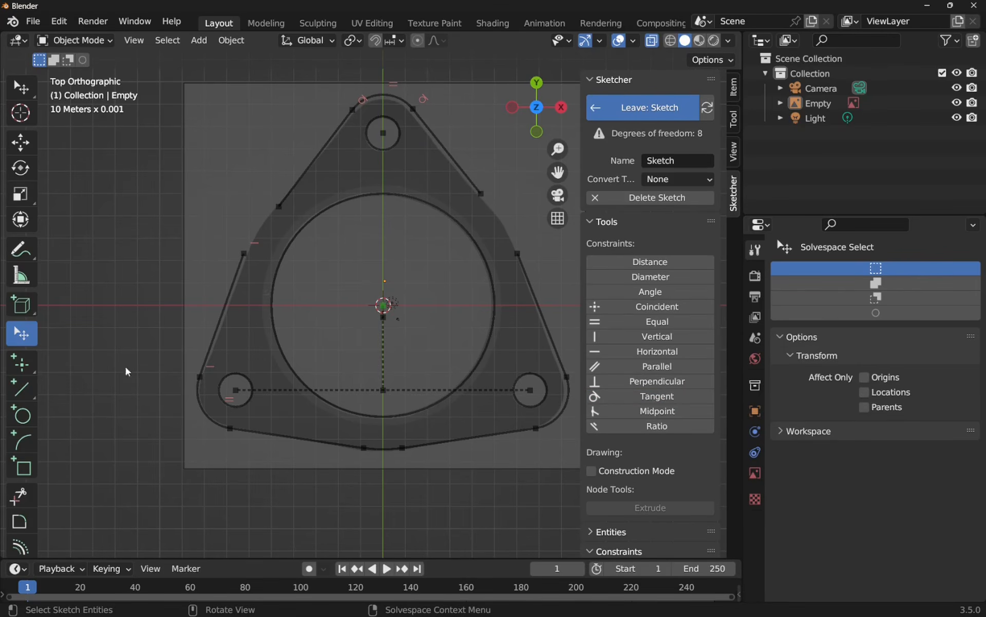
- Draw an arc at each shoulder of the flange, joining the side line's upper end to the upper sloping line's lower end
click(21, 440)
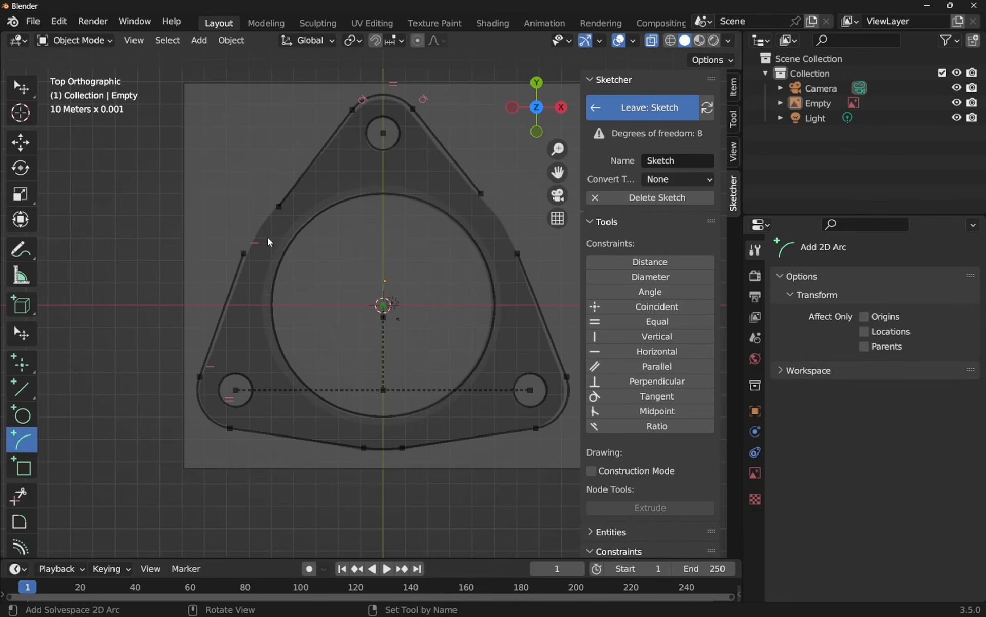
click(317, 261)
click(246, 254)
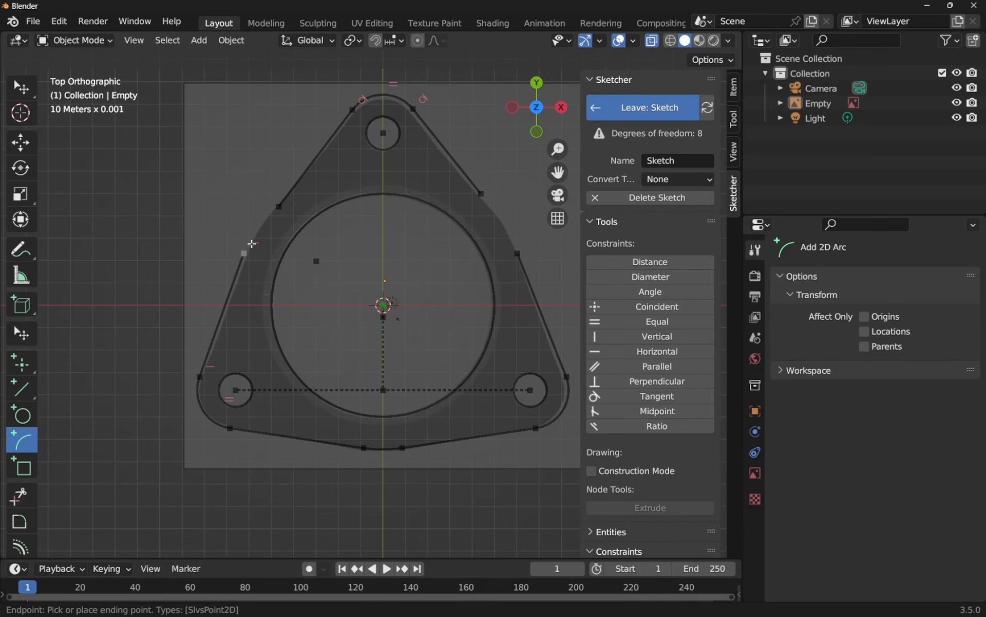
click(276, 210)
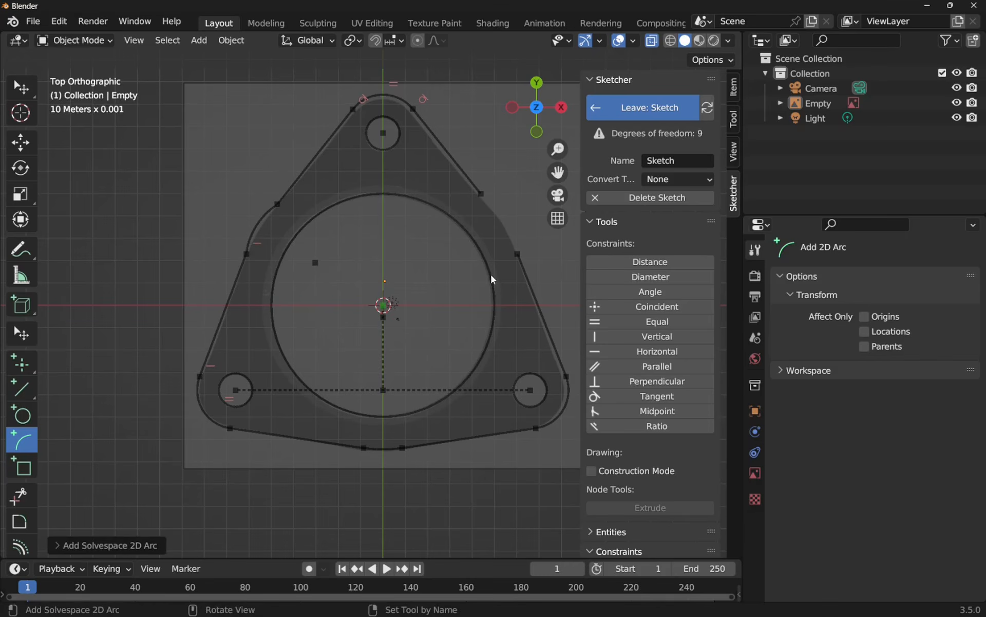
click(443, 261)
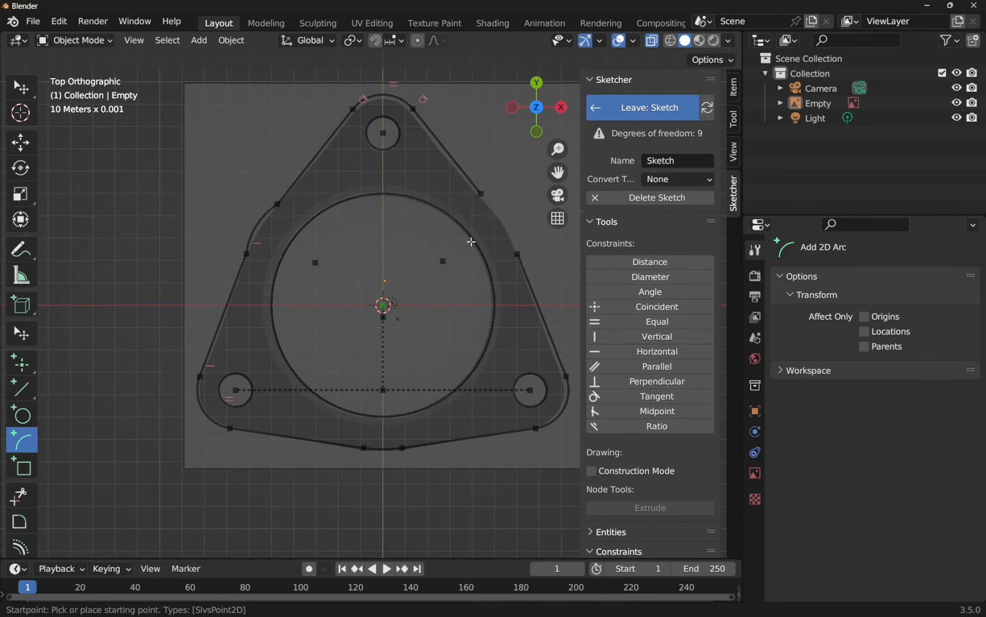
click(518, 254)
click(481, 194)
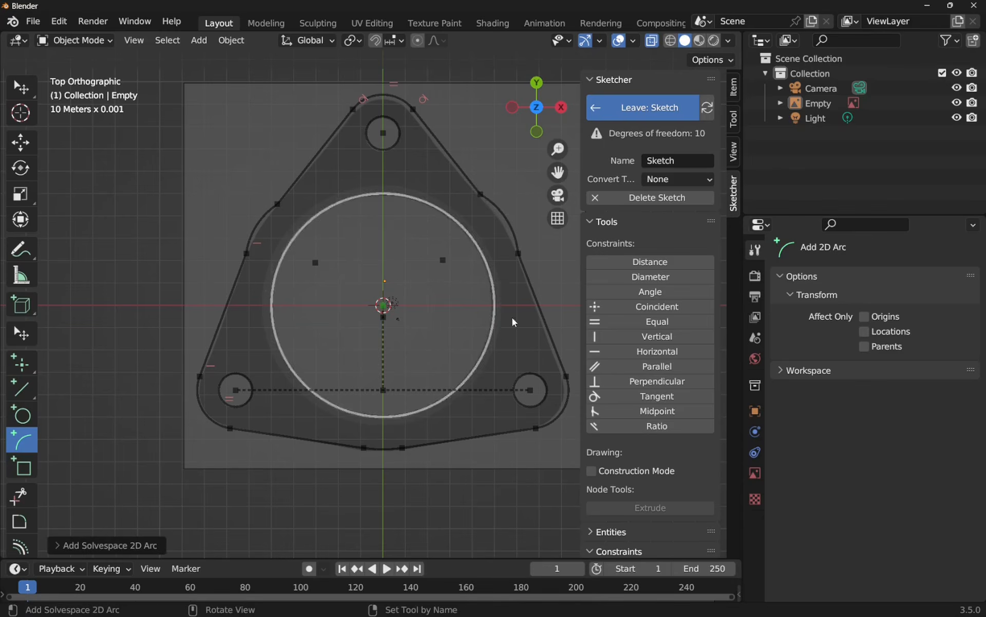
key(Escape)
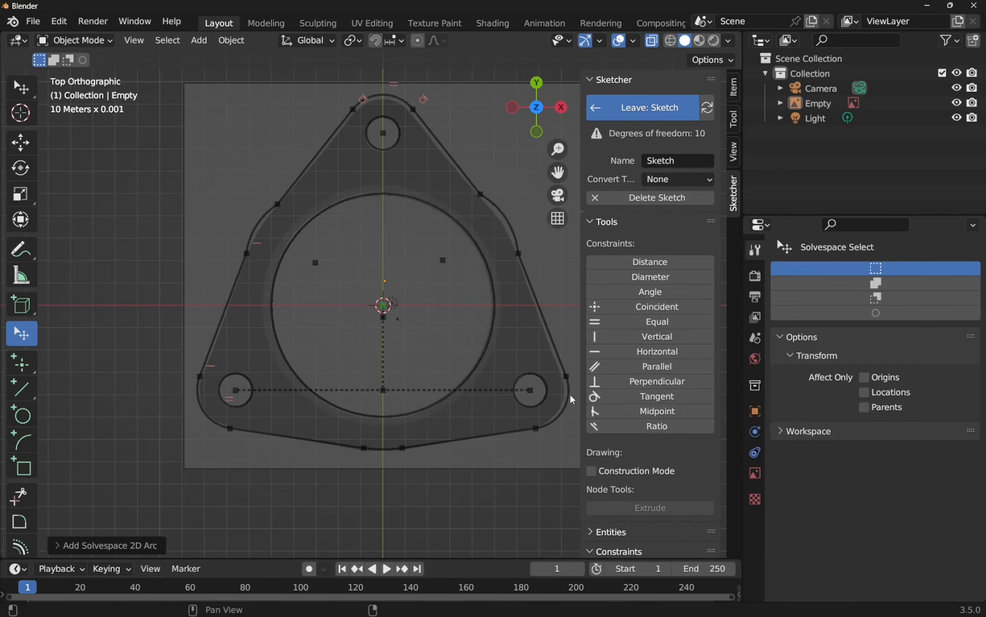
- Constrain the right shoulder arc to the same radius as the bottom arc, and move it towards the flange's edge
click(379, 451)
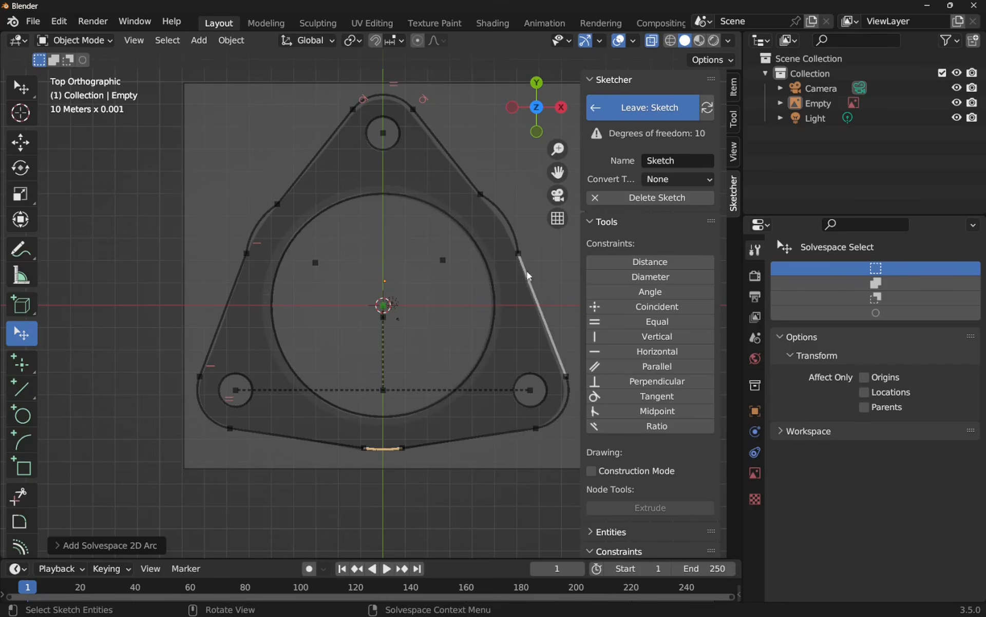
click(521, 237)
click(633, 326)
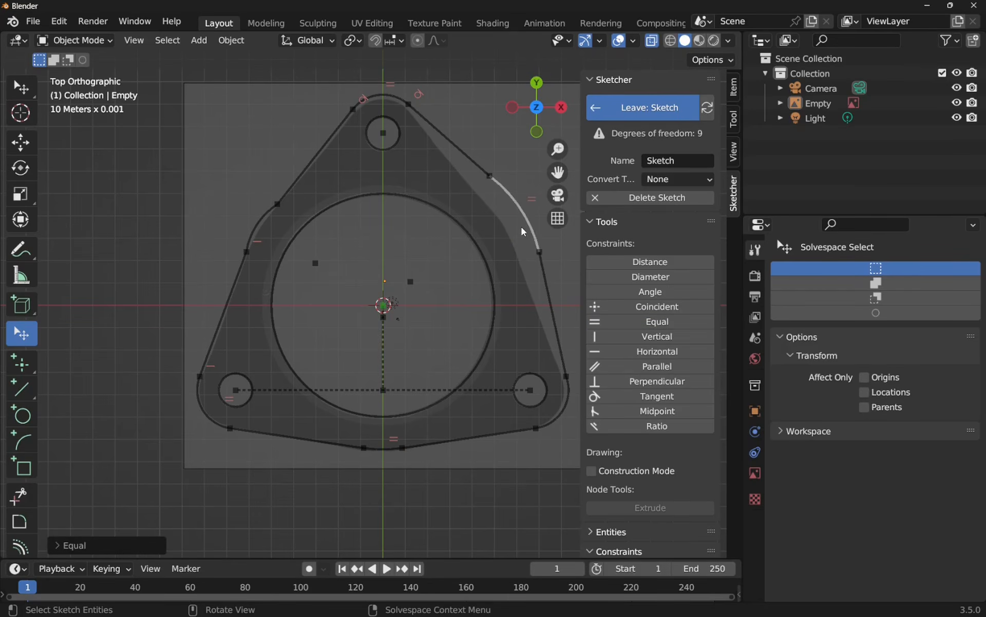
mouse_move(528, 223)
mouse_down()
mouse_move(500, 230)
mouse_move(528, 226)
mouse_move(507, 224)
mouse_up()
click(399, 287)
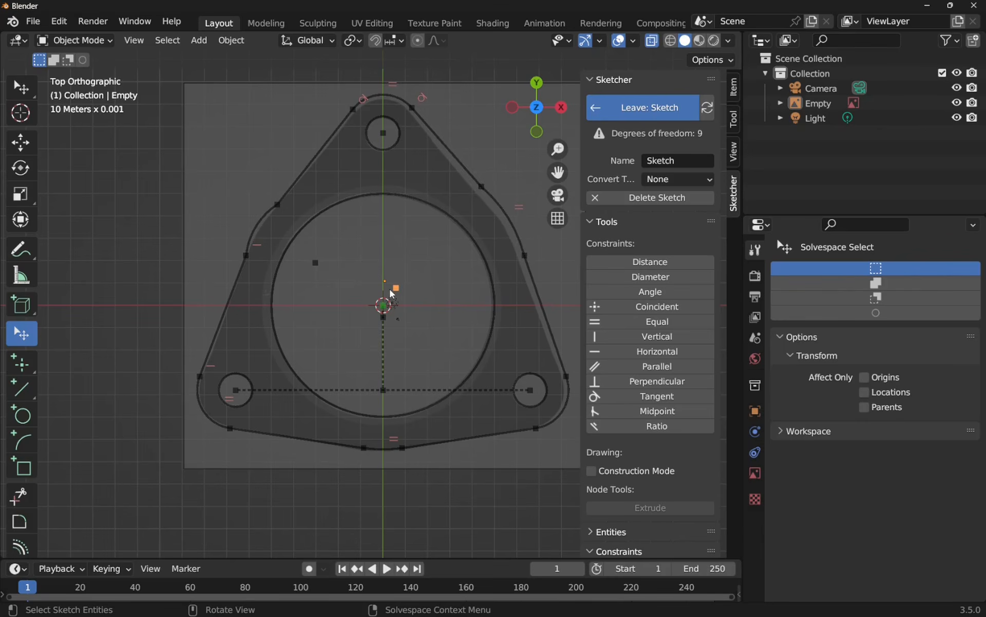
click(426, 261)
mouse_move(512, 225)
mouse_down()
mouse_move(494, 229)
mouse_move(514, 221)
mouse_up()
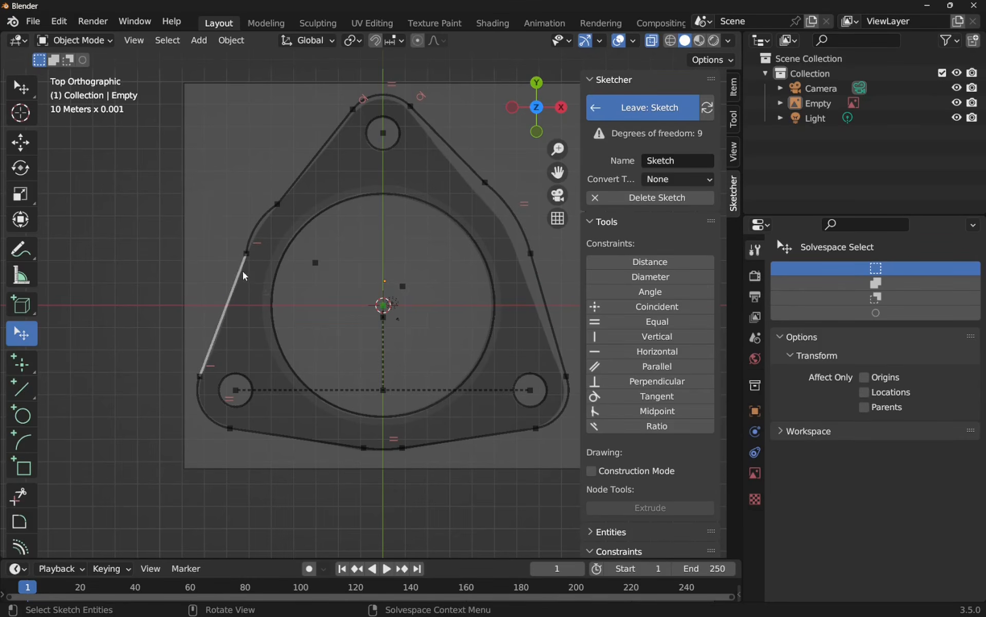
- Constrain the left shoulder arc to the same radius as the bottom arc, and move it back onto the flange's edge
click(256, 227)
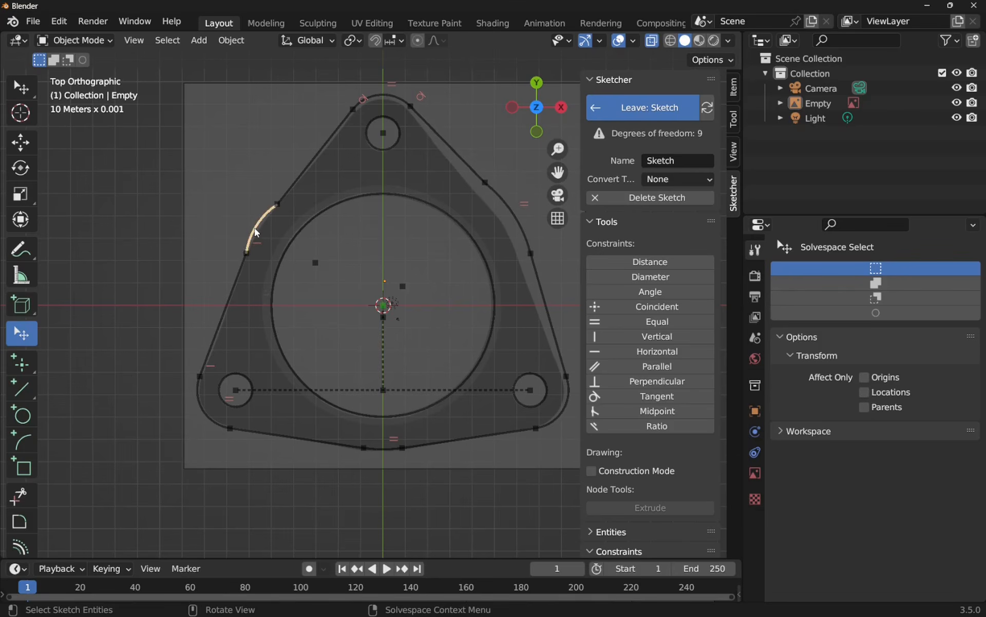
click(389, 450)
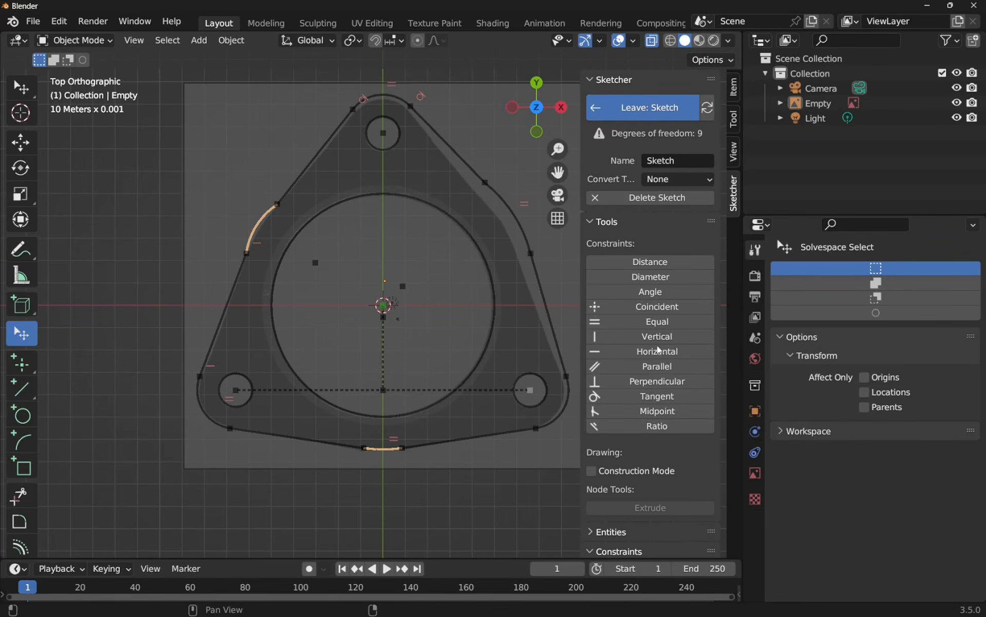
click(670, 321)
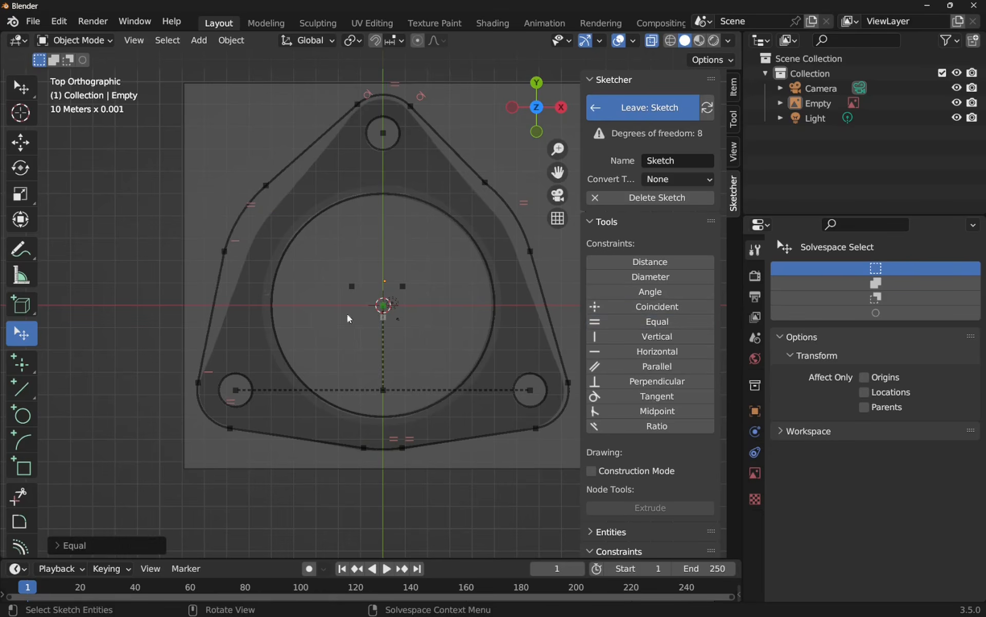
drag(236, 229, 259, 234)
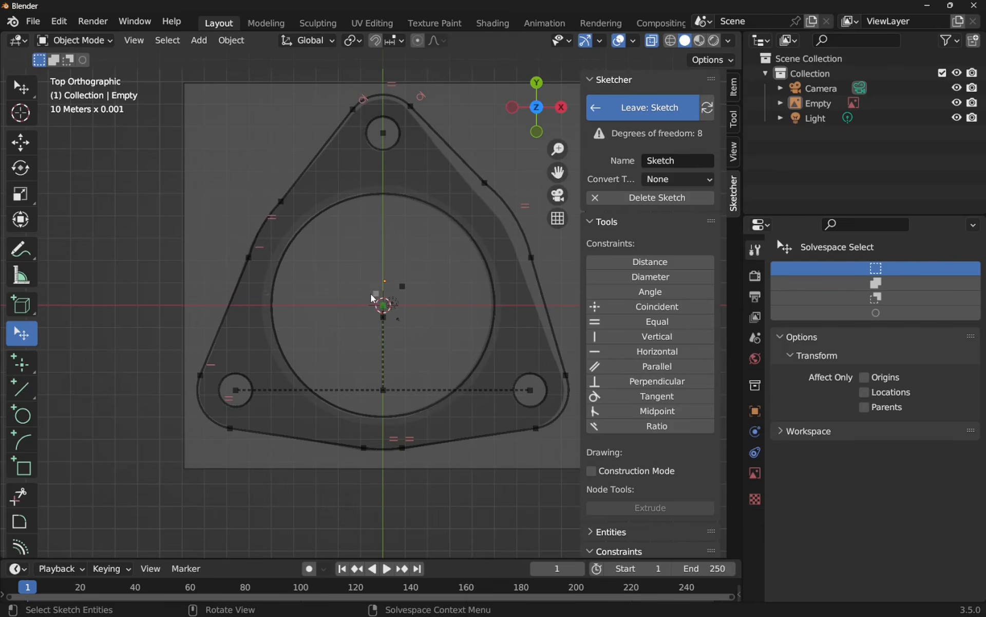
- Constrain the centre points of both shoulder arcs vertically to the sketch origin
shift+click(383, 305)
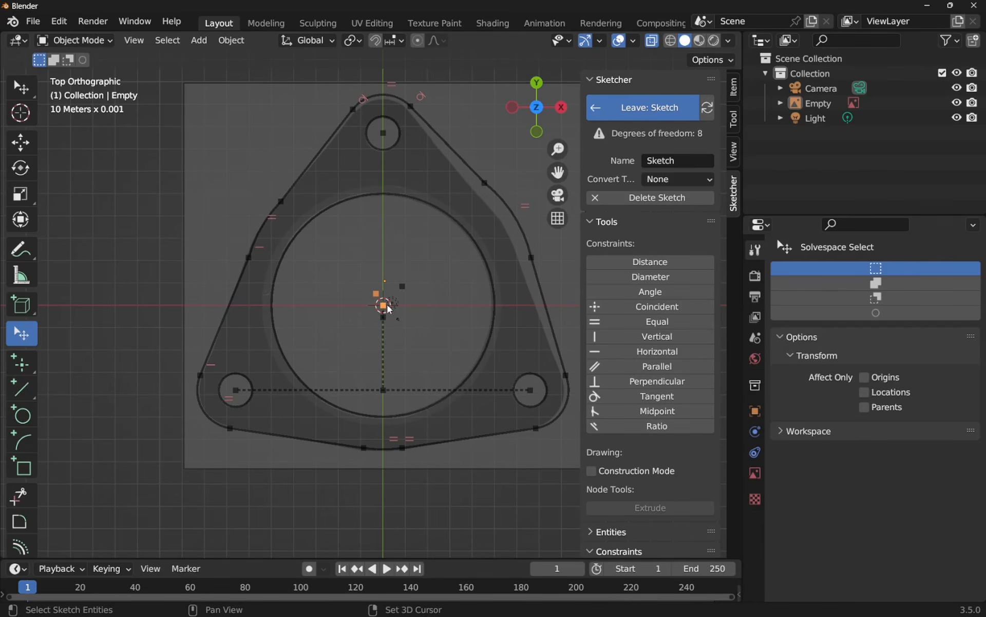
click(658, 336)
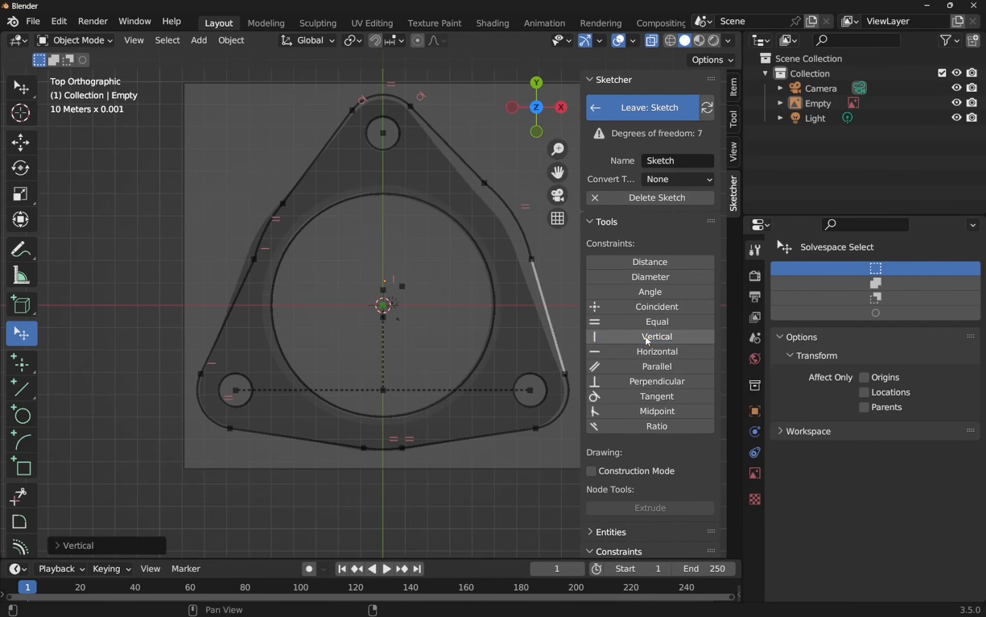
click(409, 287)
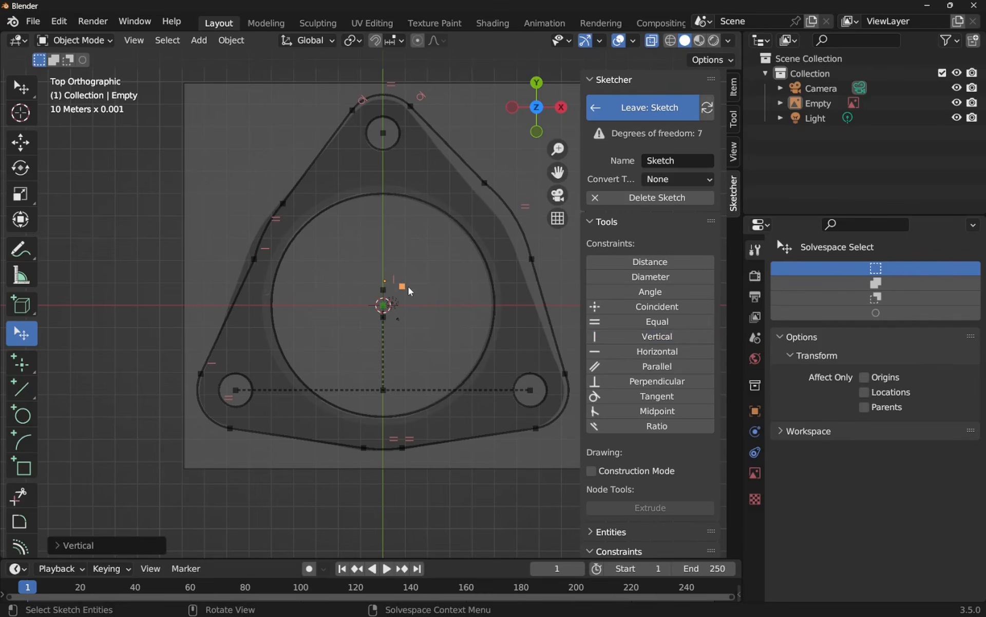
shift+click(384, 305)
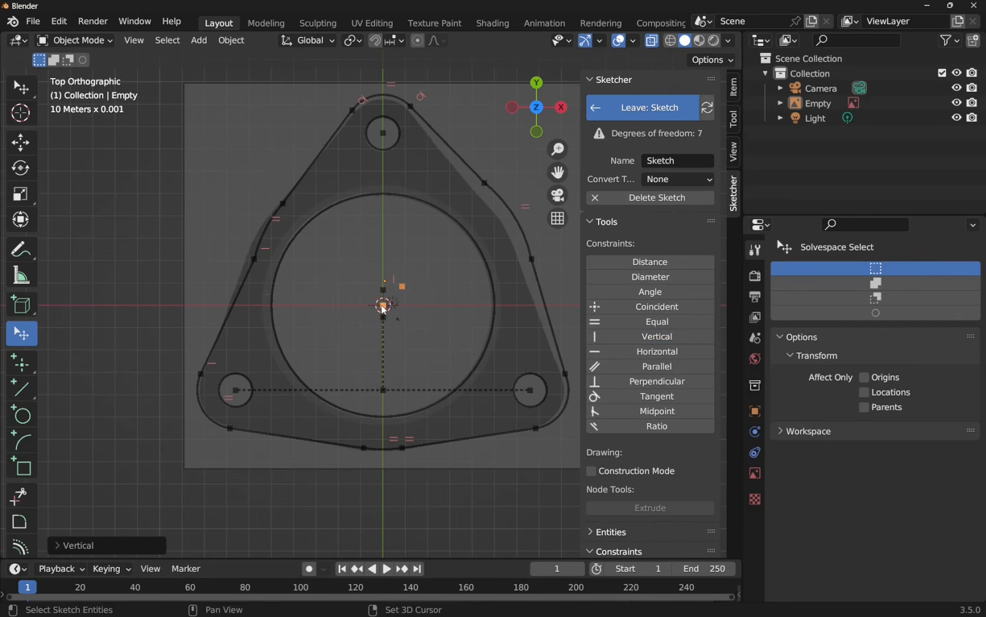
click(621, 334)
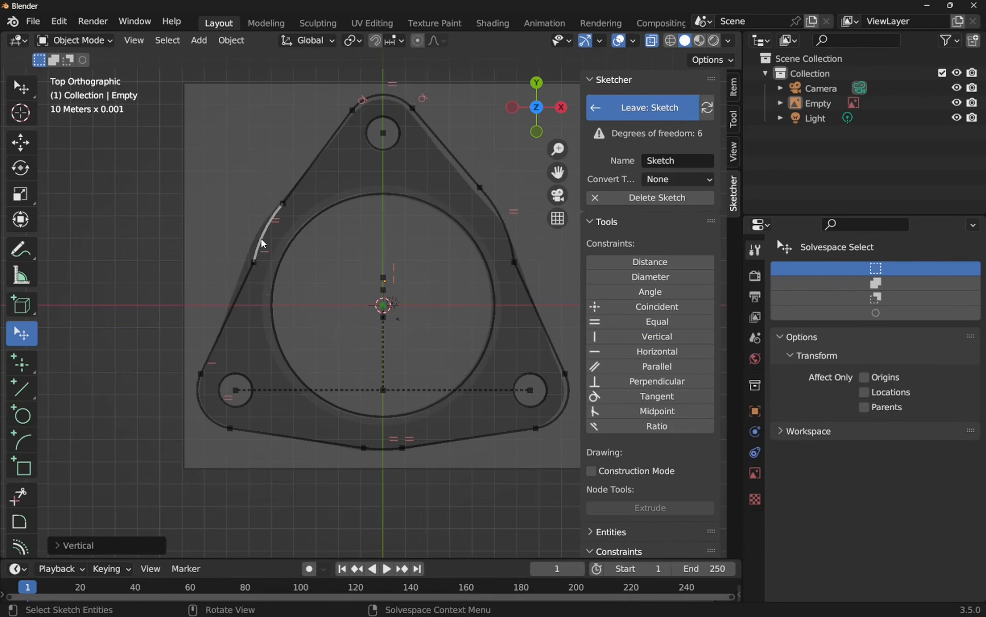
- Adjust the left shoulder arc's position and constrain it tangent to the left side line below it
mouse_move(259, 238)
mouse_down()
mouse_move(255, 221)
mouse_move(253, 239)
mouse_up()
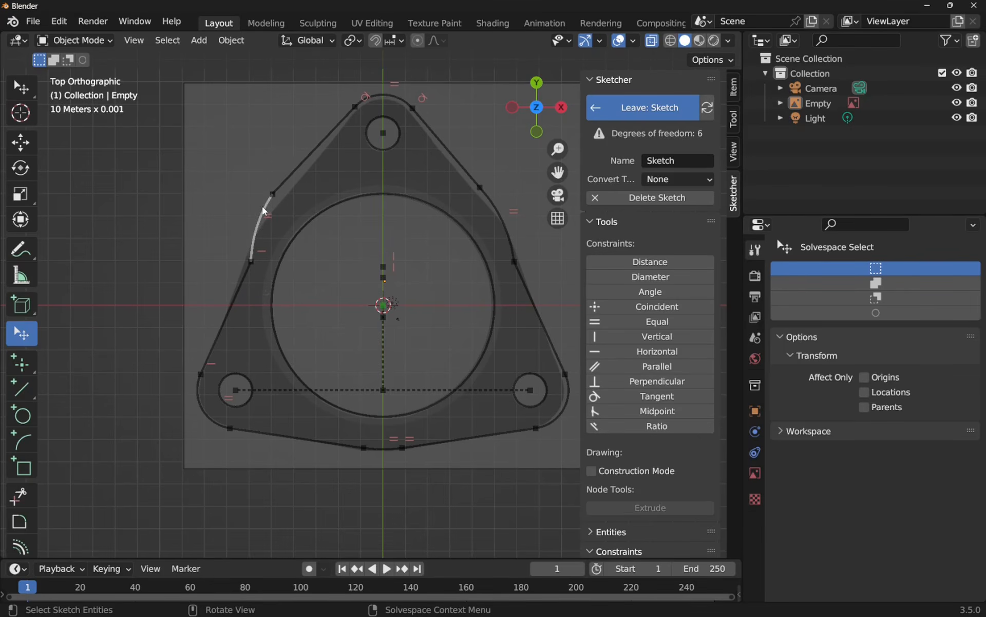
right_click(273, 214)
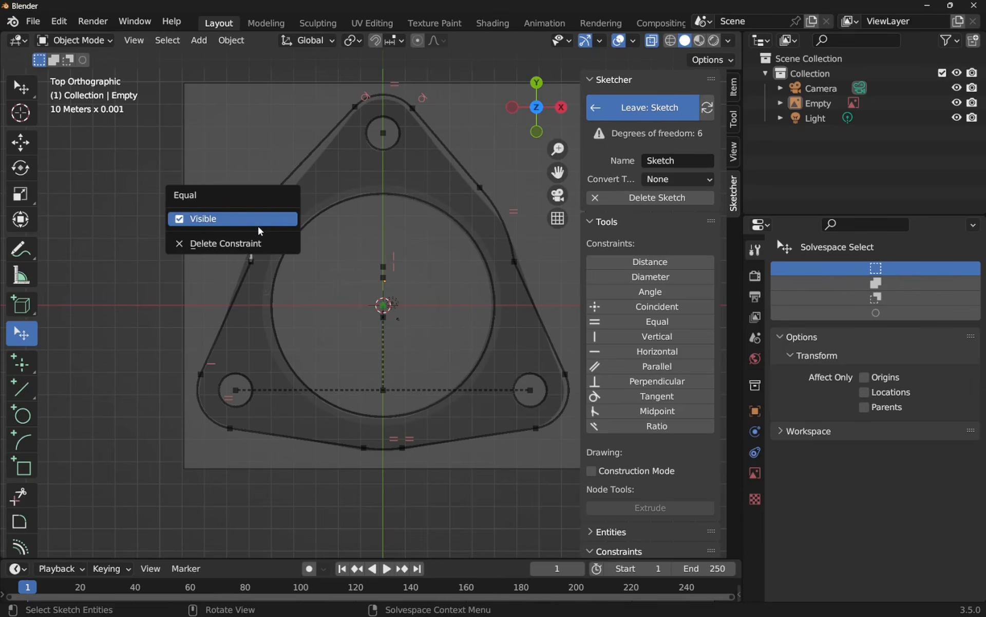
drag(264, 208, 267, 225)
click(254, 245)
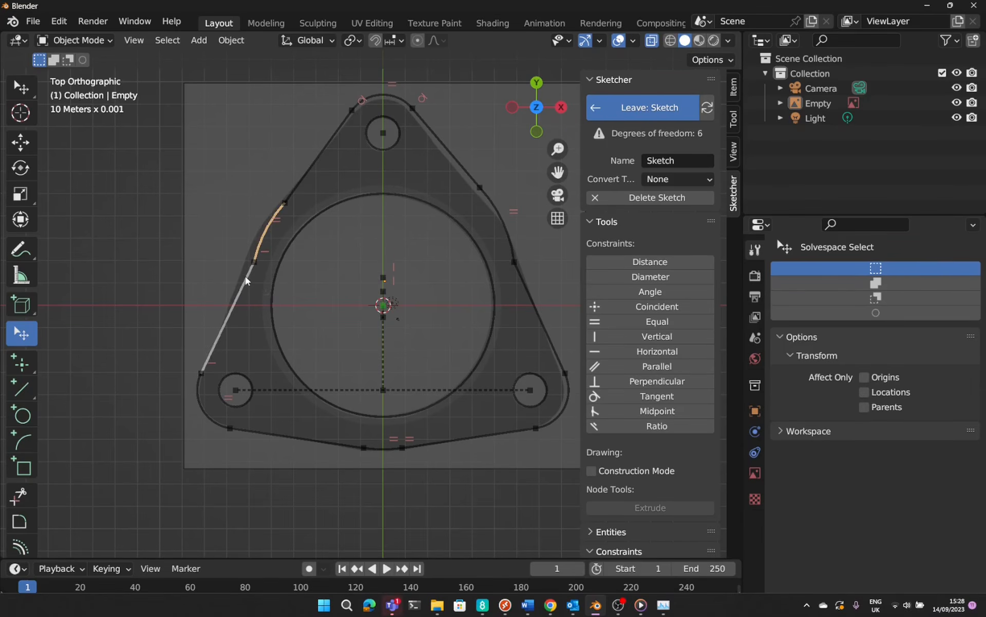
click(229, 314)
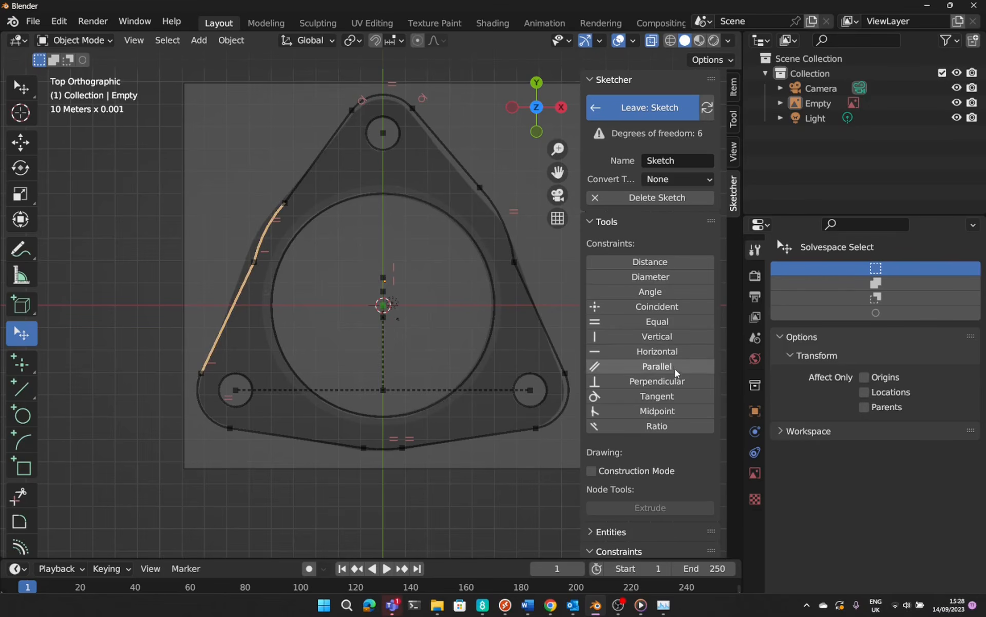
click(665, 395)
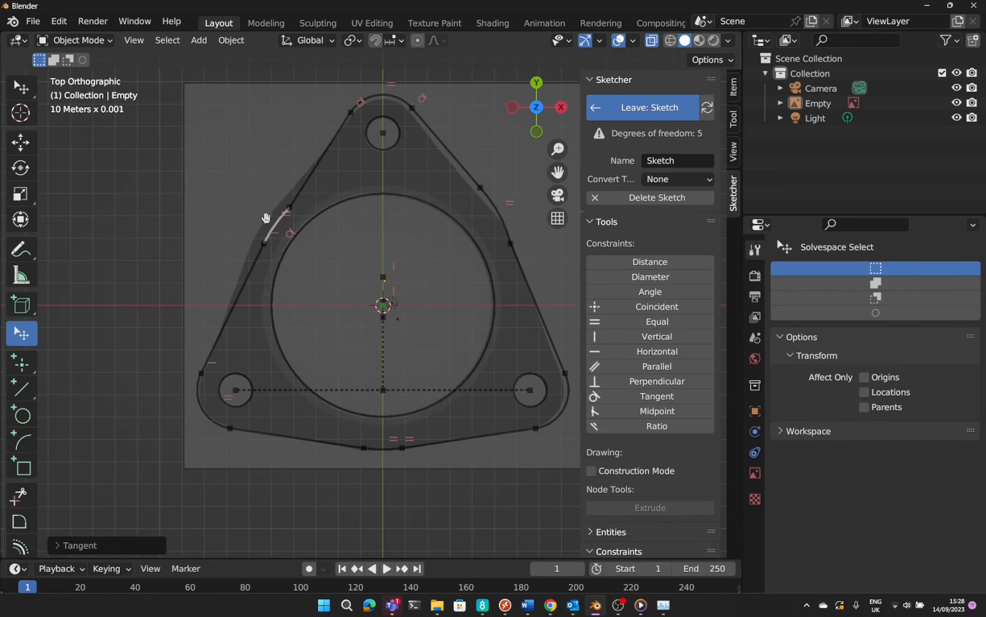
- Move the left shoulder arc towards the flange's edge and constrain it tangent to the upper left sloping line
mouse_move(266, 216)
mouse_down()
mouse_move(254, 240)
mouse_move(245, 231)
mouse_move(261, 232)
mouse_up()
click(304, 174)
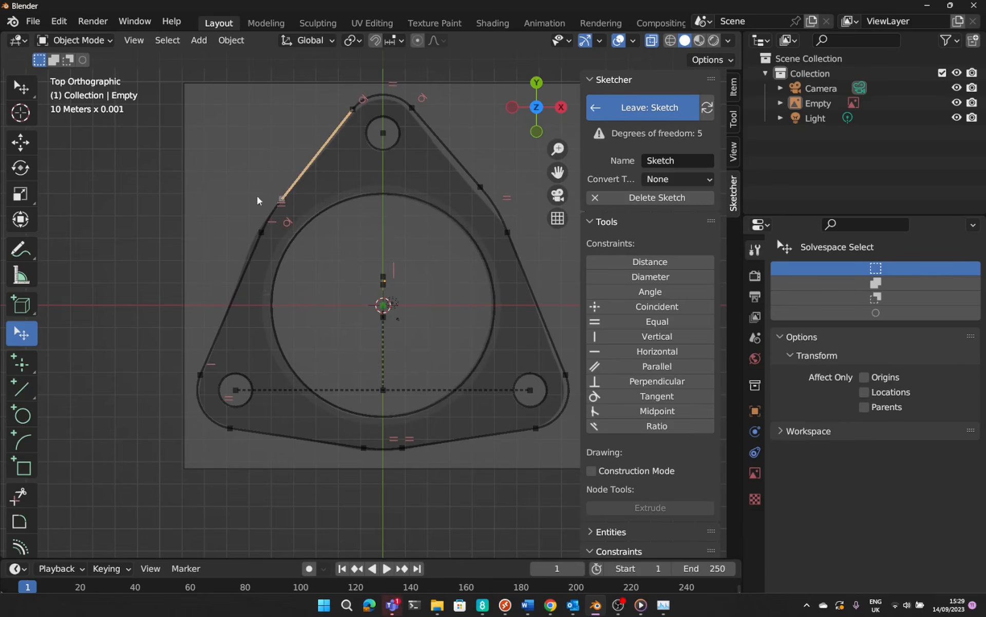
shift+click(271, 214)
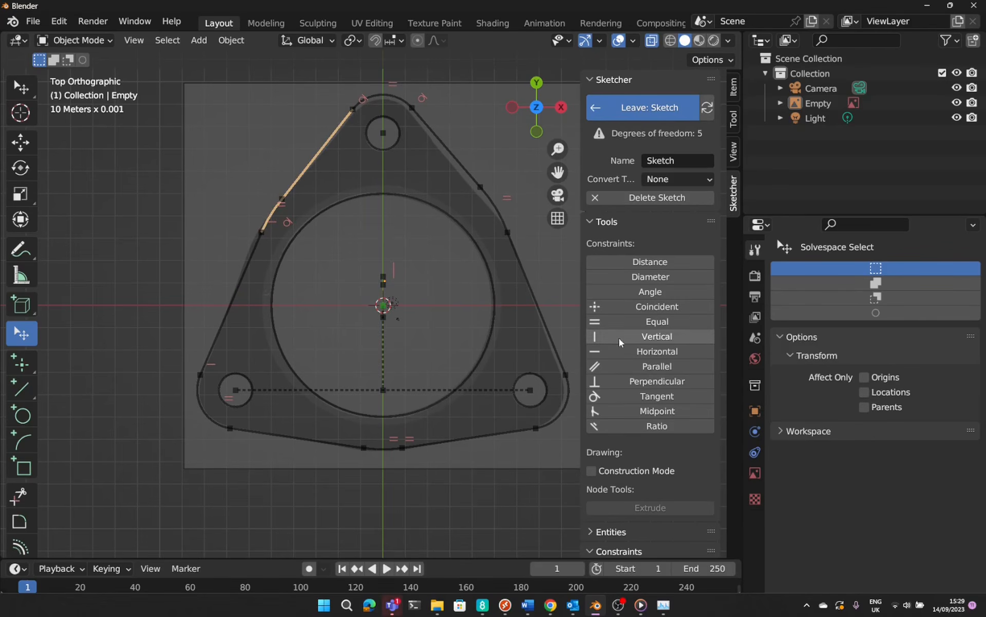
click(650, 396)
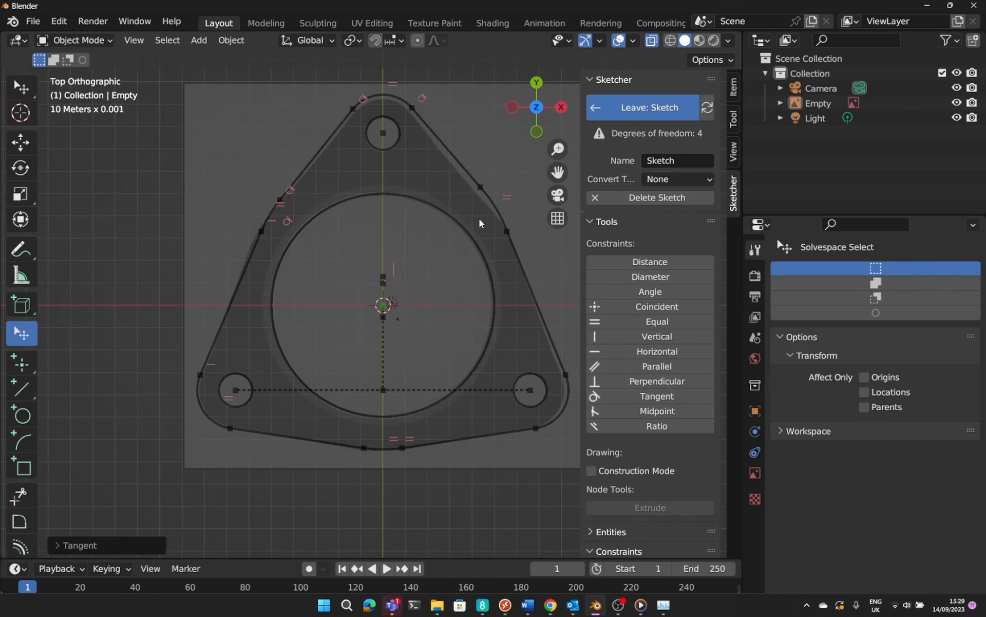
- Constrain the right shoulder arc tangent to both the upper right sloping line and the right side line
click(449, 153)
shift+click(485, 204)
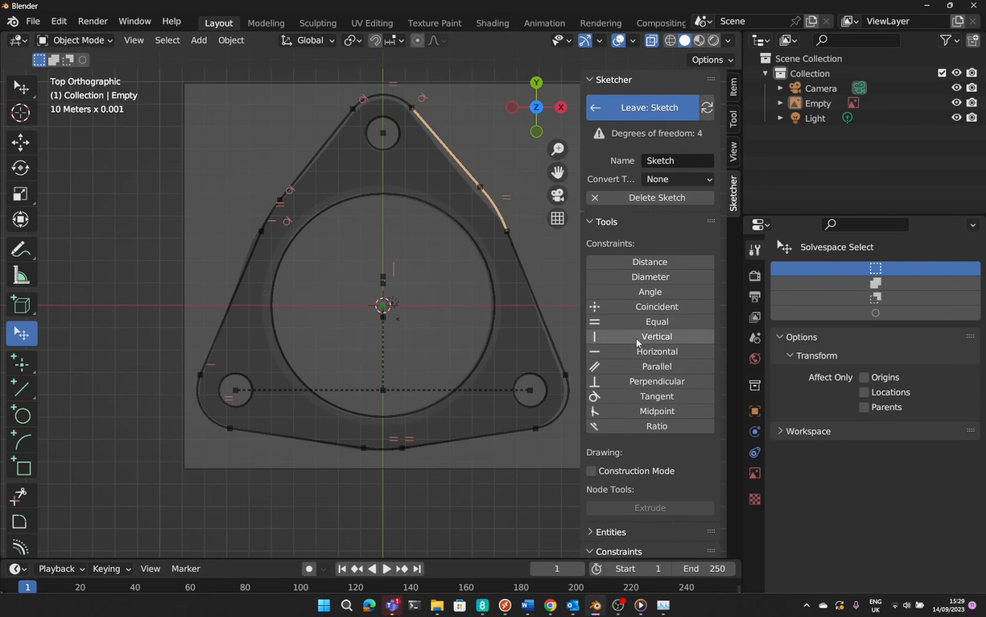
click(657, 396)
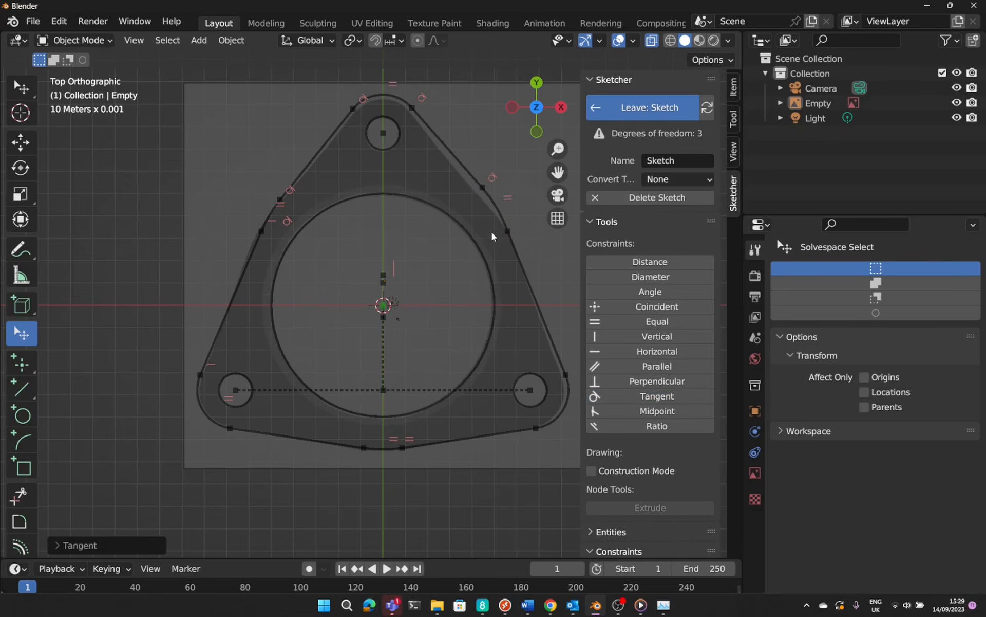
click(497, 216)
shift+click(530, 286)
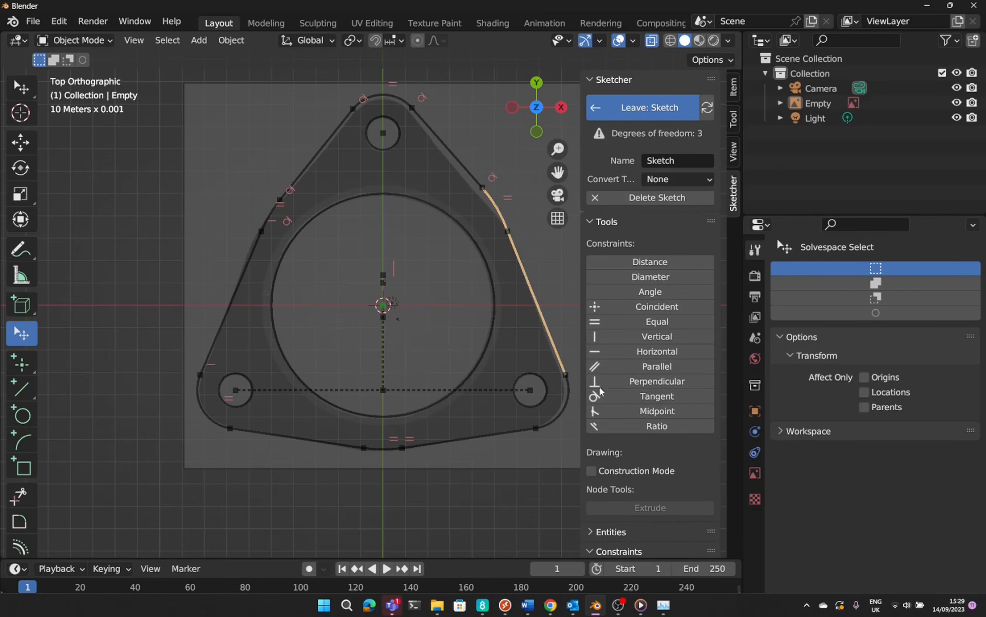
click(669, 395)
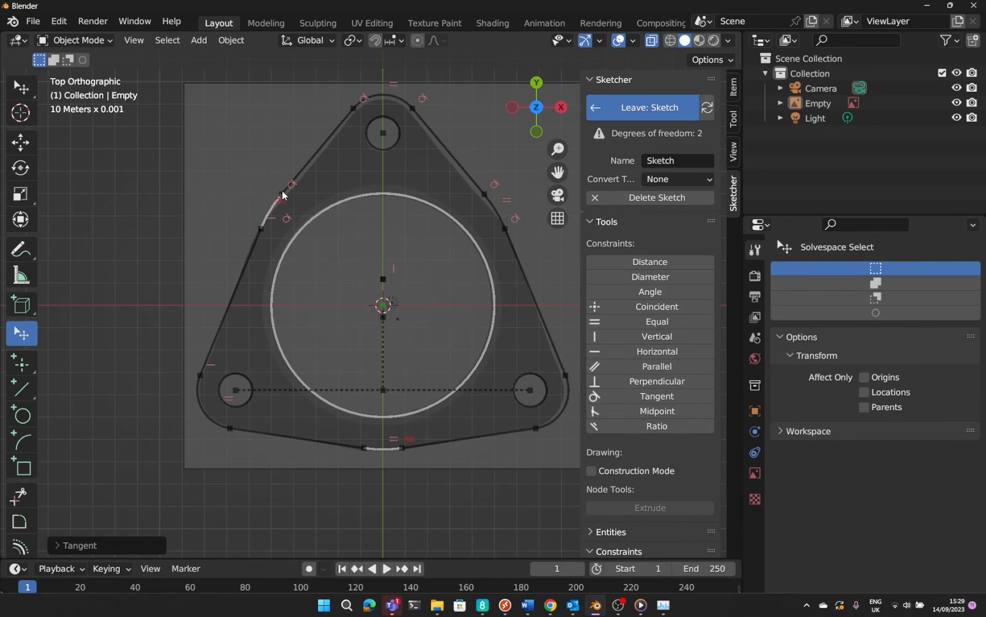
- Shift the shoulder arcs and upper sloping lines on both sides to fit the edge of the reference image
mouse_move(267, 231)
mouse_down()
mouse_move(253, 249)
mouse_move(271, 220)
mouse_up()
drag(303, 171, 299, 173)
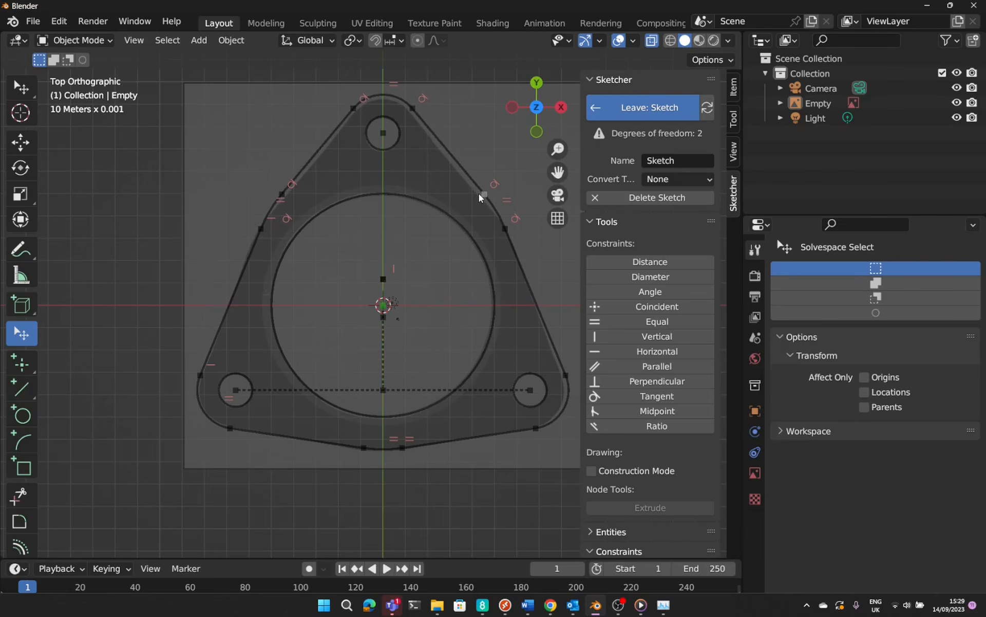
drag(463, 174, 464, 178)
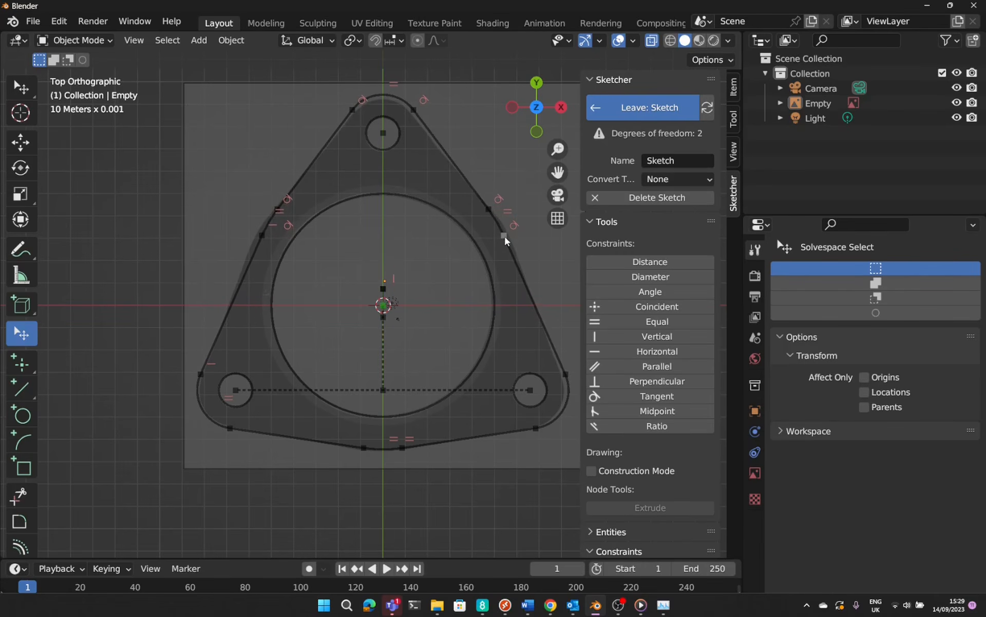
drag(498, 227, 505, 232)
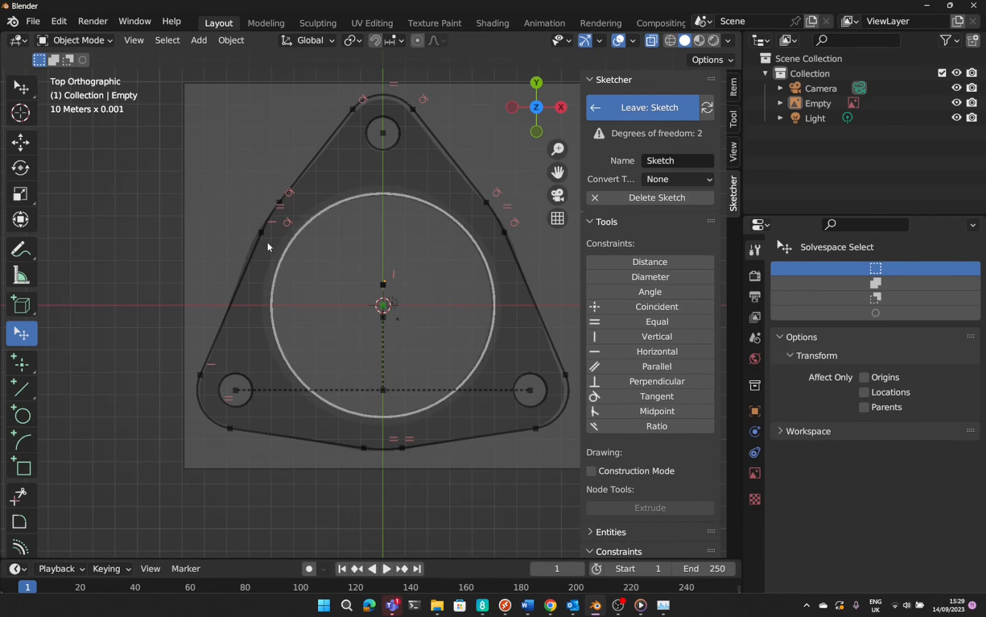
drag(261, 231, 269, 223)
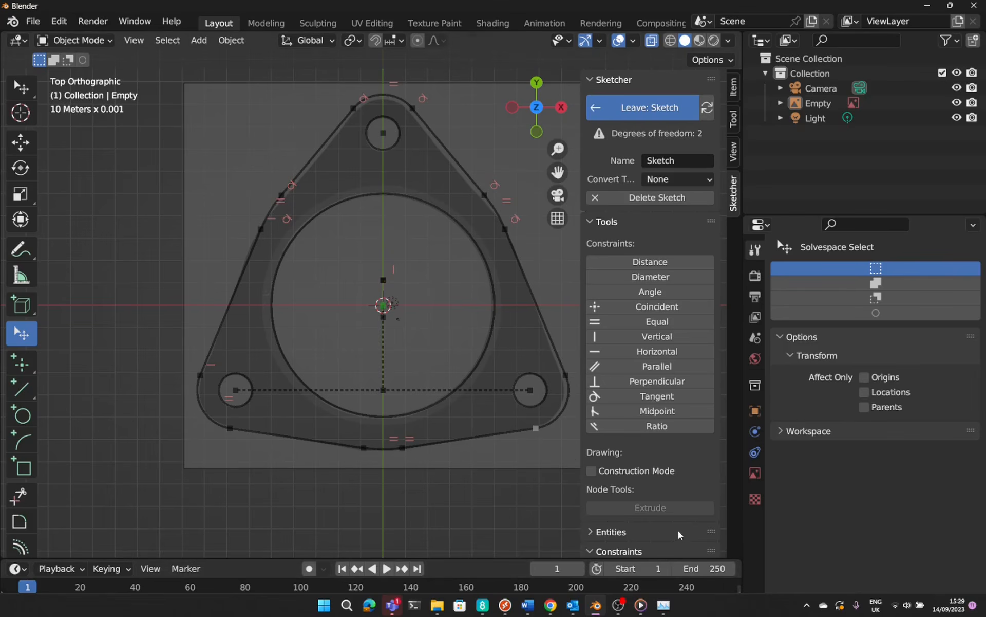
- Show all constraints and delete the 118.50 mm diameter dimension from the bottom arc
scroll(677, 529, down, 4)
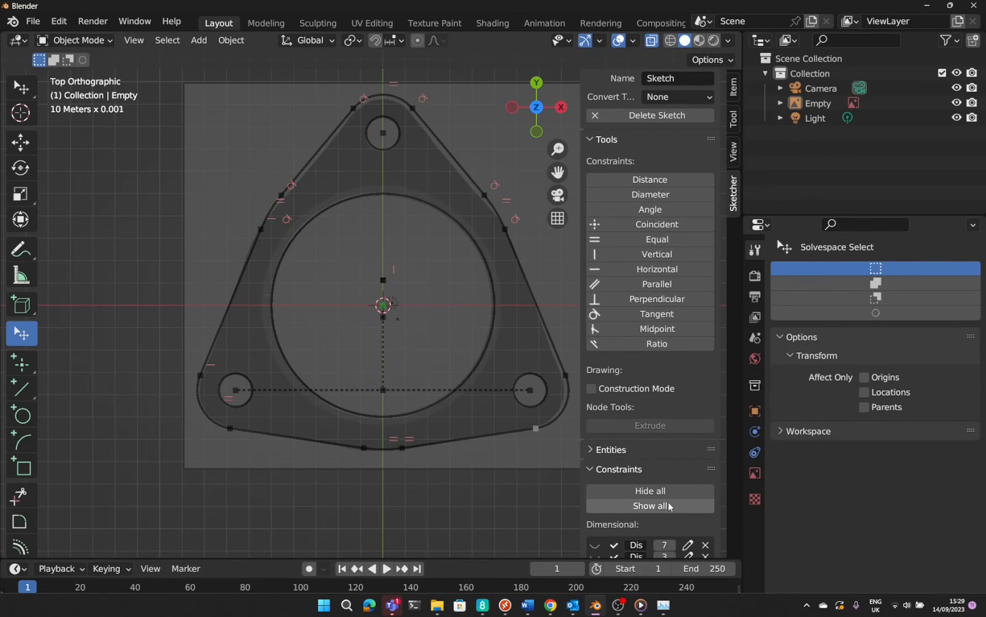
click(669, 506)
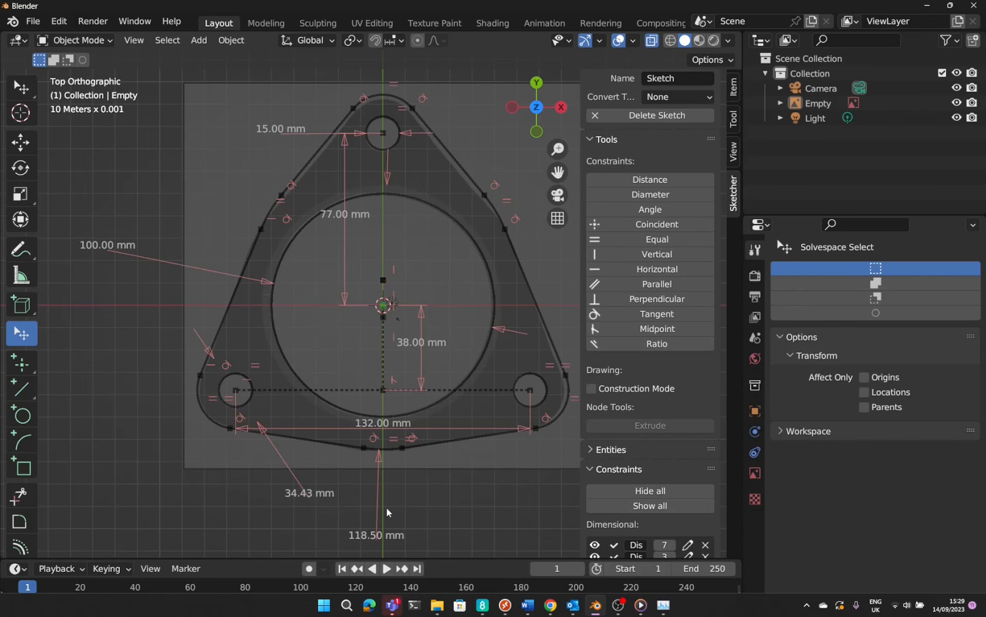
right_click(388, 539)
mouse_move(391, 538)
mouse_down()
mouse_move(484, 485)
mouse_move(498, 459)
mouse_up()
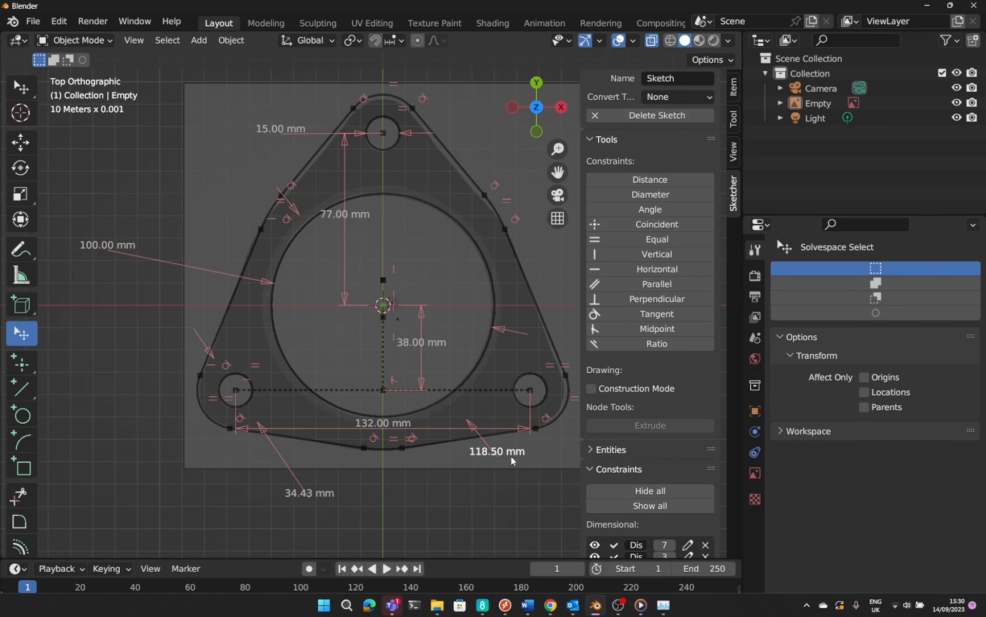
right_click(511, 456)
click(471, 532)
- Move the left shoulder arc's lower end down and outward, and inspect the arc's Equal and Horizontal constraints
drag(259, 227, 256, 254)
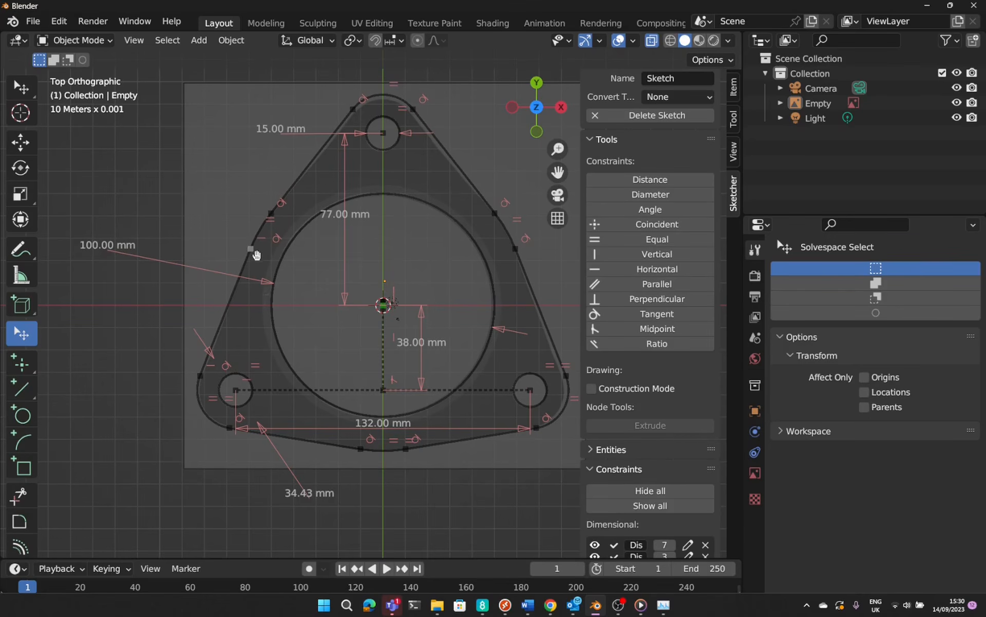
click(281, 200)
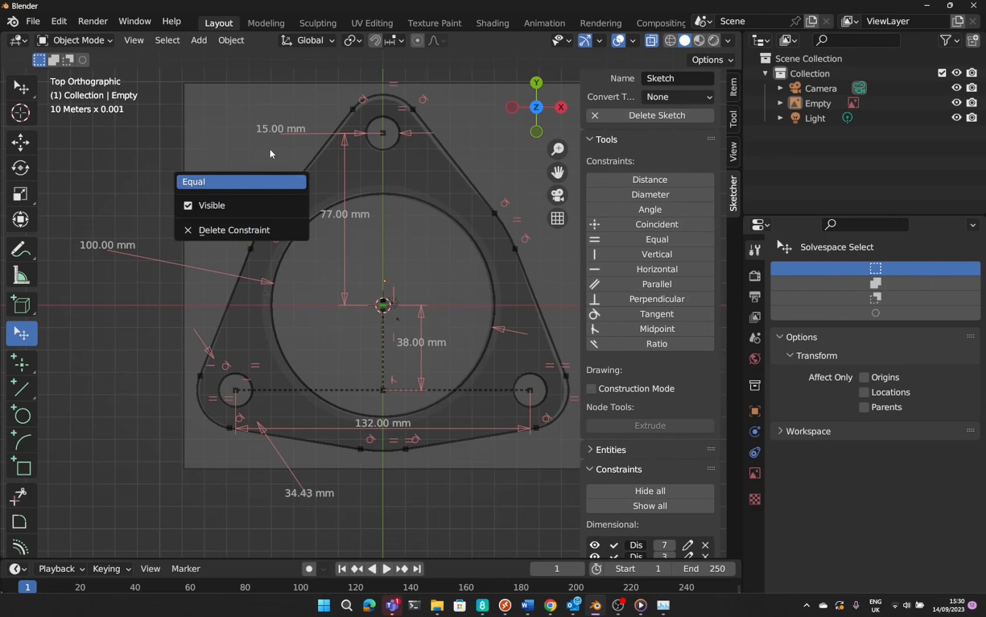
click(261, 229)
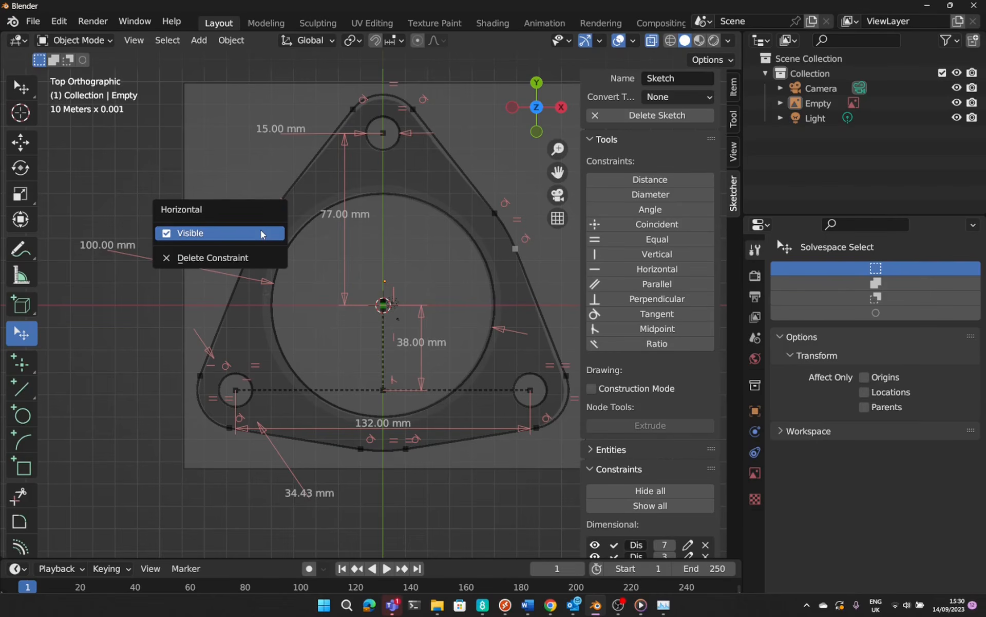
click(260, 231)
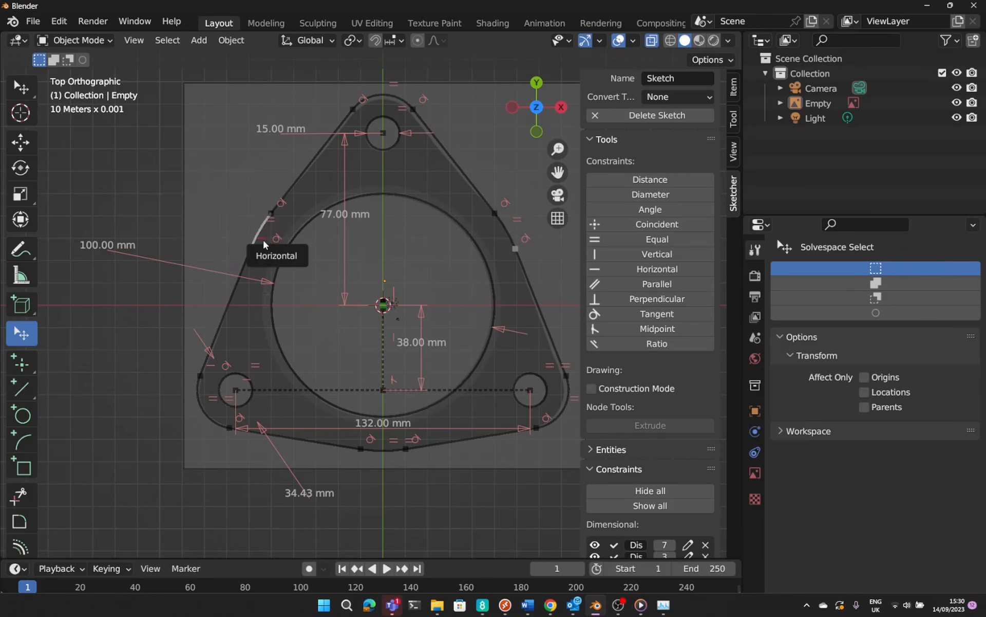
- Hide all constraints, then dimension the left shoulder arc's diameter and place the dimension across that arc
click(663, 492)
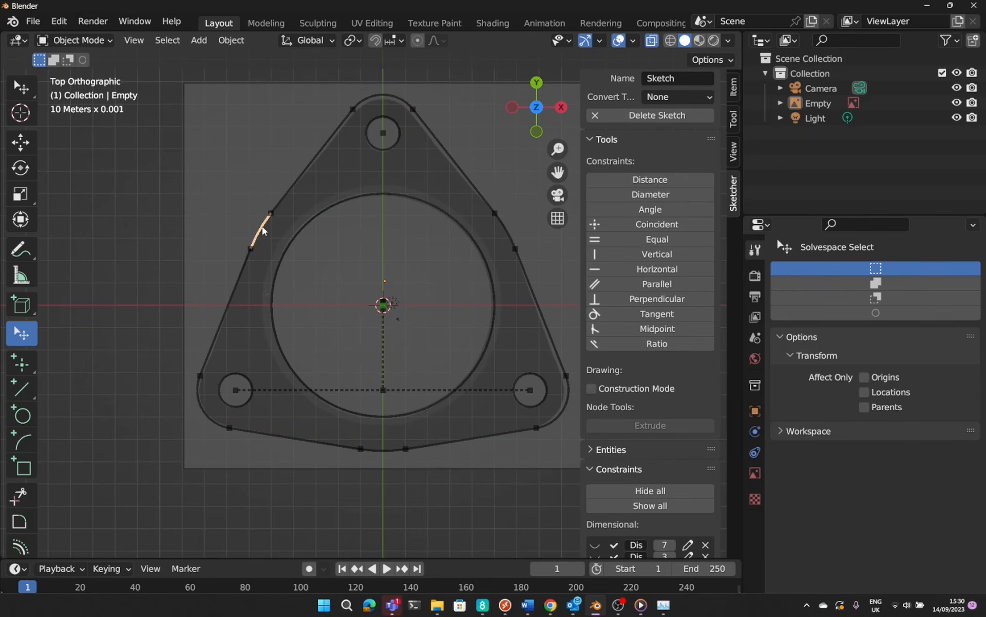
click(697, 194)
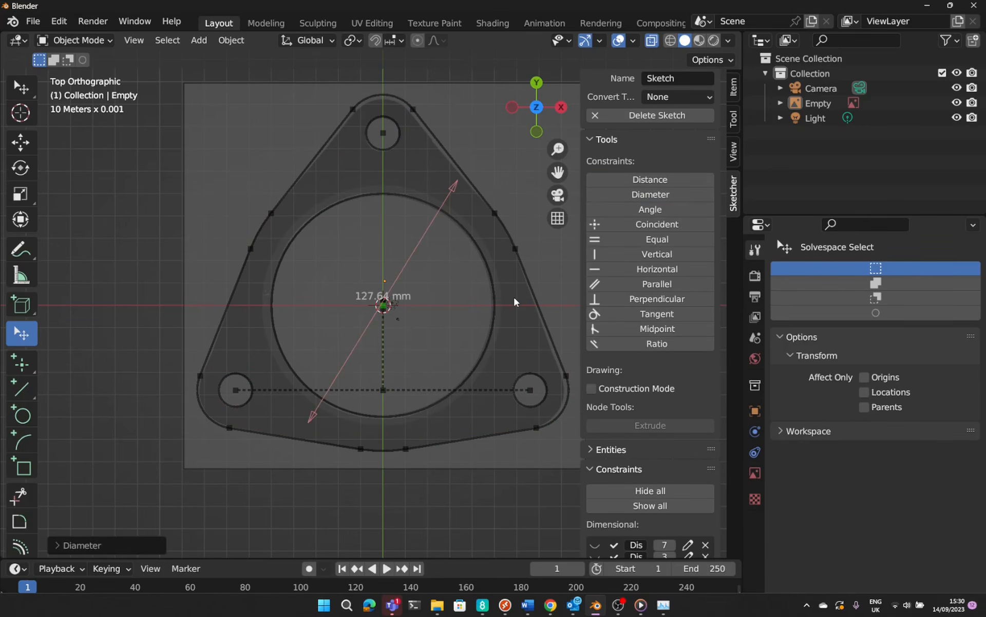
drag(456, 185, 305, 257)
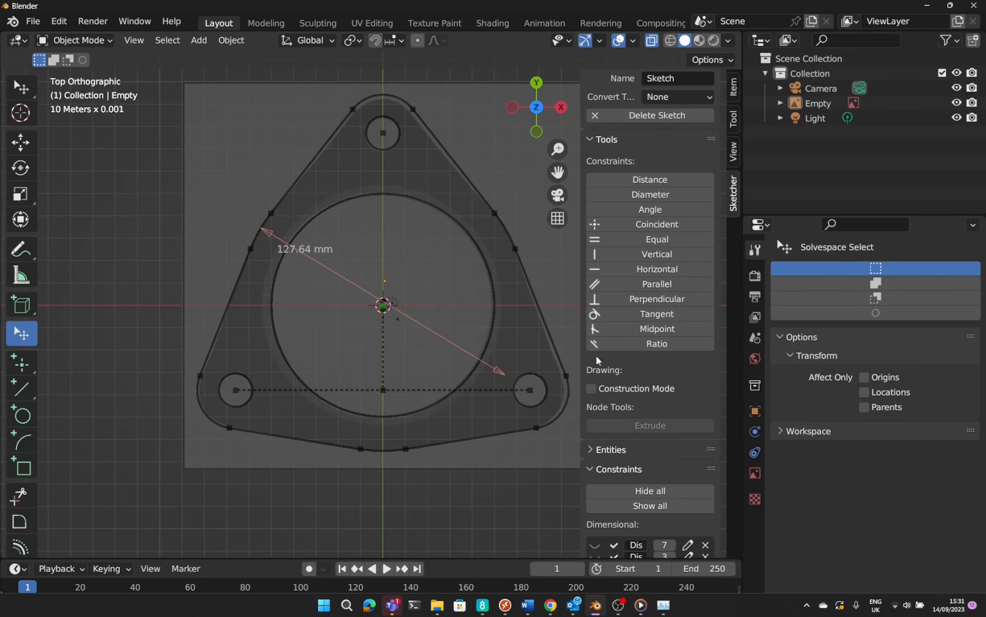
- Nudge the right shoulder arc's end points against the reference edge and hide the new diameter dimension
scroll(617, 339, up, 4)
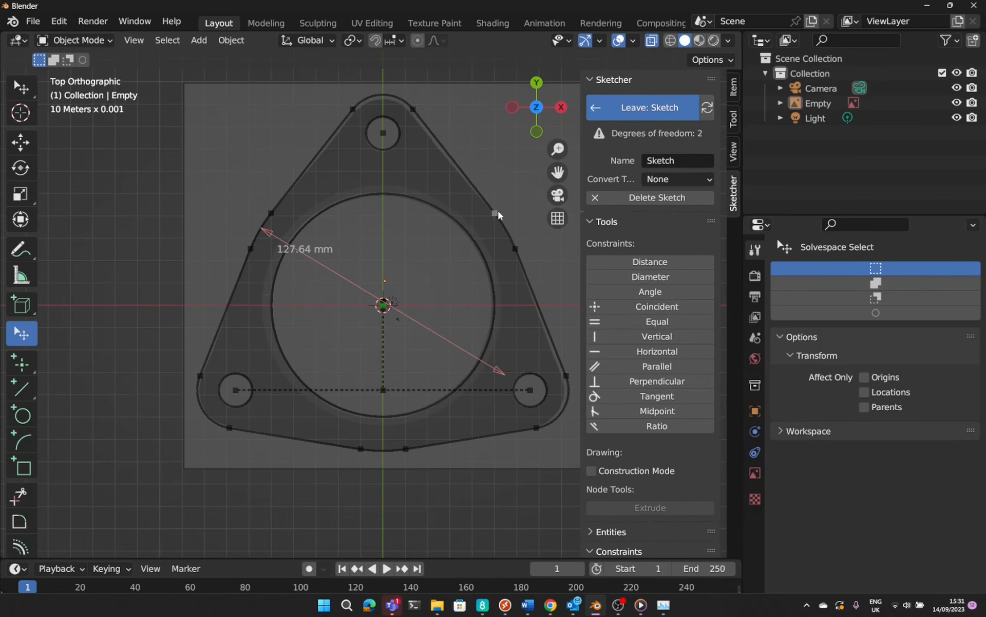
mouse_move(496, 211)
mouse_down()
mouse_move(516, 201)
mouse_move(502, 220)
mouse_move(509, 206)
mouse_move(512, 222)
mouse_move(504, 207)
mouse_up()
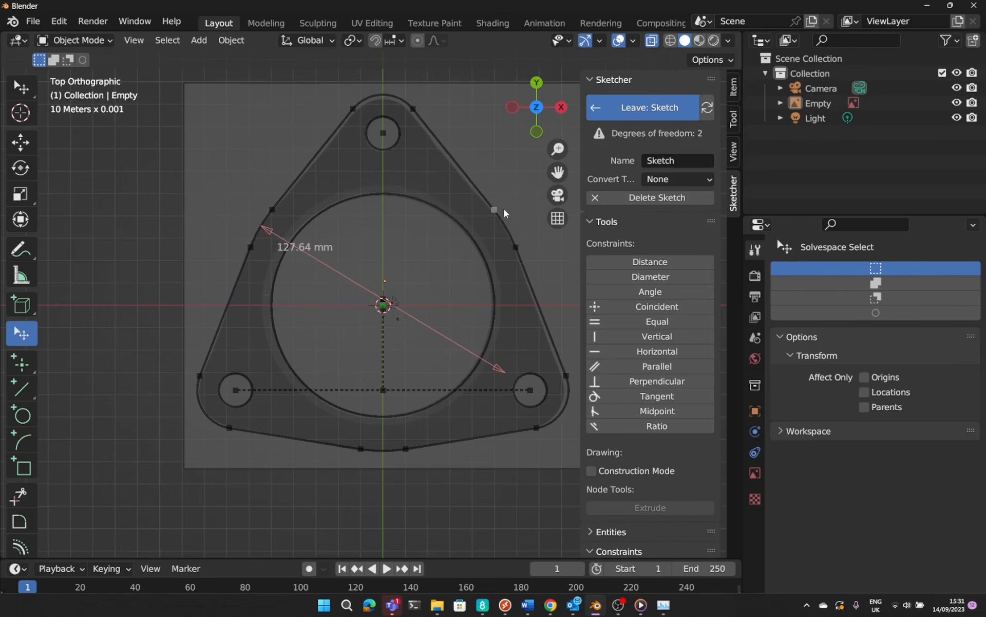
drag(518, 247, 519, 252)
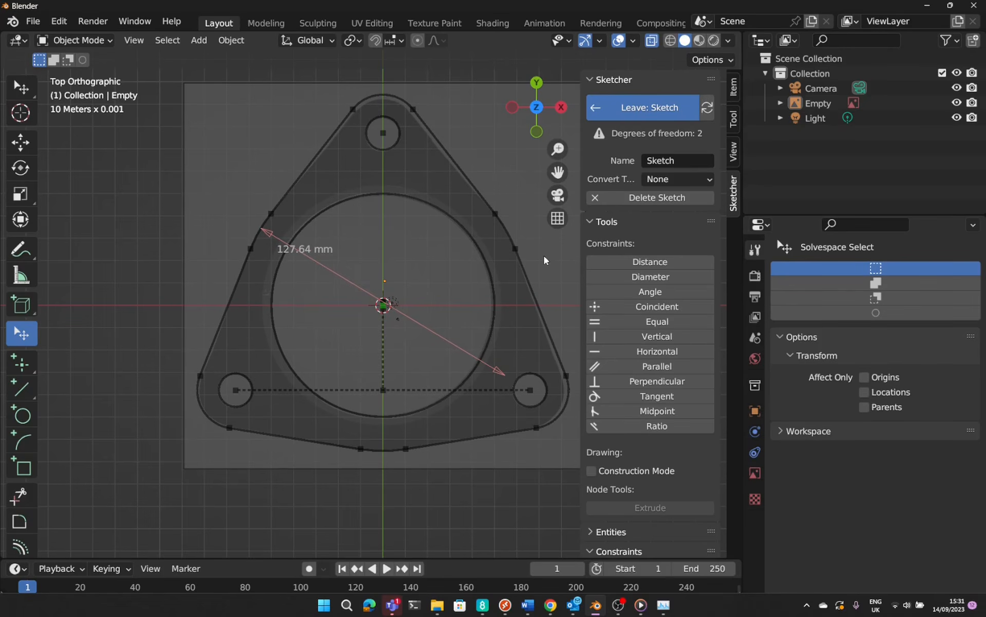
right_click(385, 306)
scroll(643, 485, down, 5)
click(638, 450)
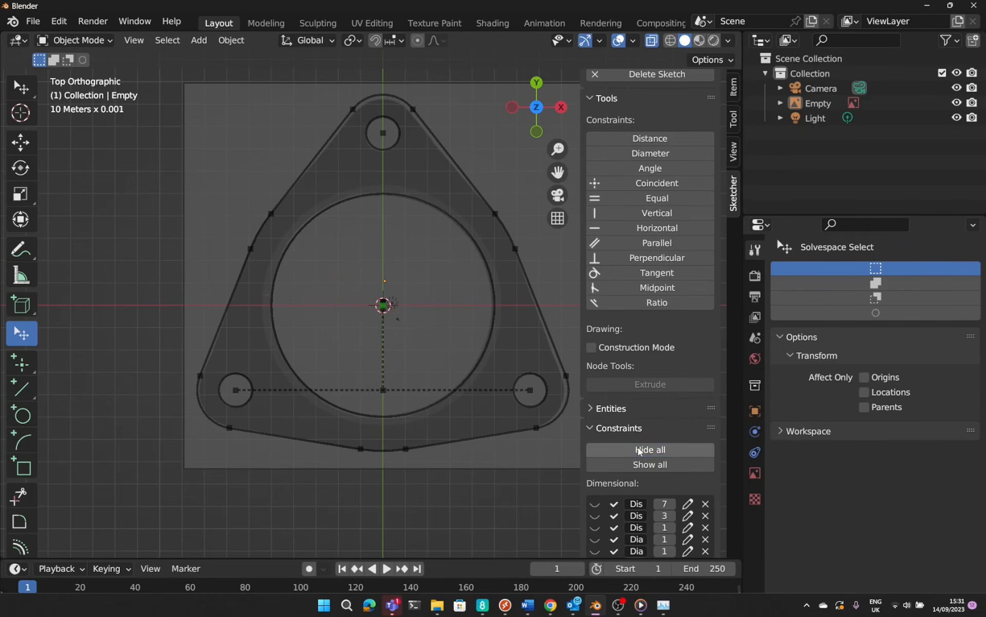
- Try a distance constraint between the sketch origin and the right shoulder arc's upper end, and delete it
click(383, 305)
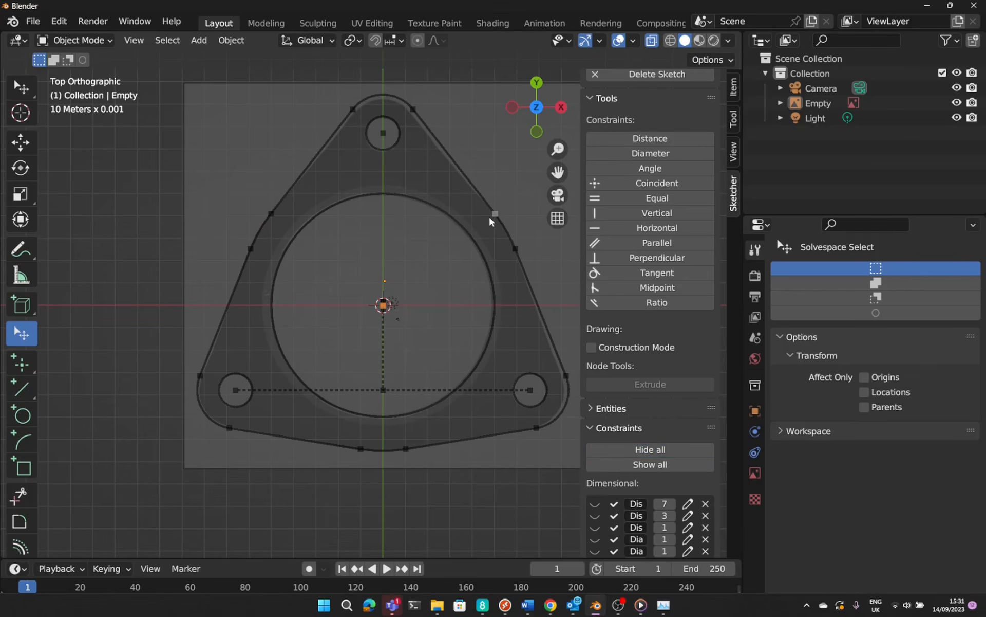
click(665, 142)
scroll(664, 139, up, 5)
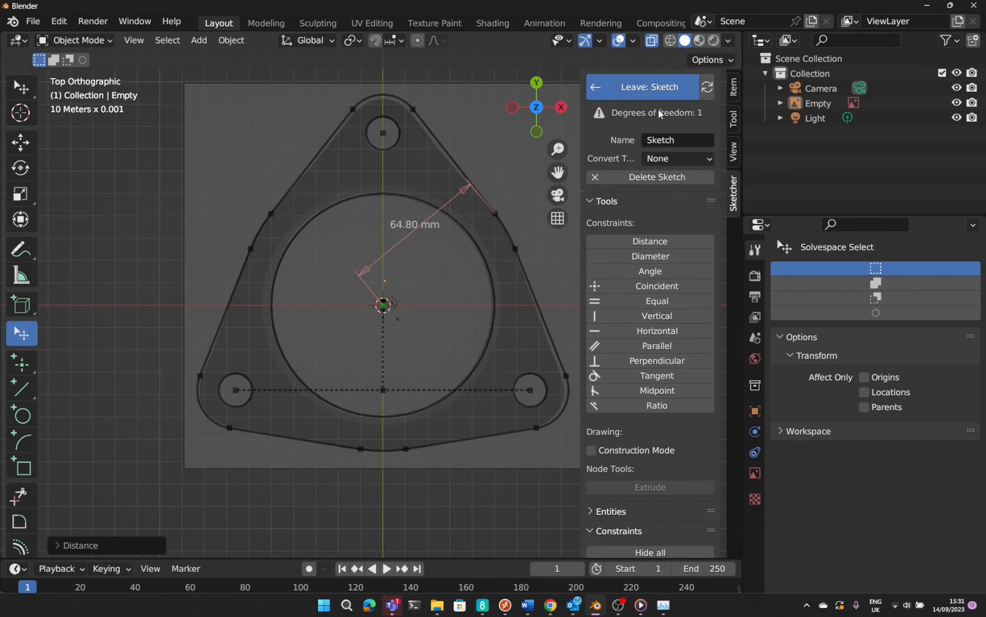
right_click(414, 230)
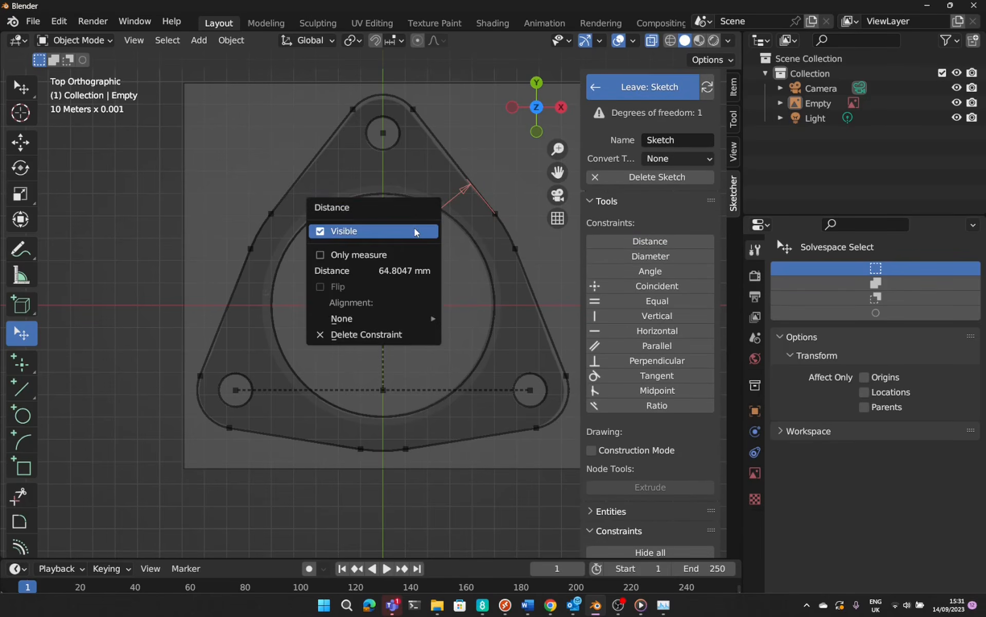
click(401, 339)
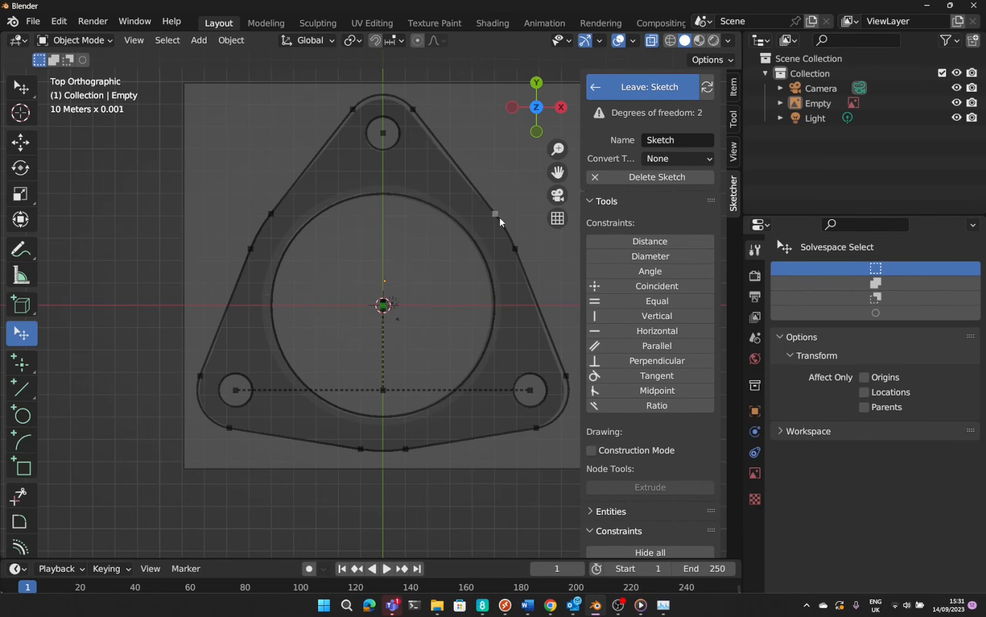
- Move the right shoulder arc's upper end upward to separate the arc centre from the sketch origin, and constrain the two points as Coincident
drag(500, 218, 484, 188)
click(384, 286)
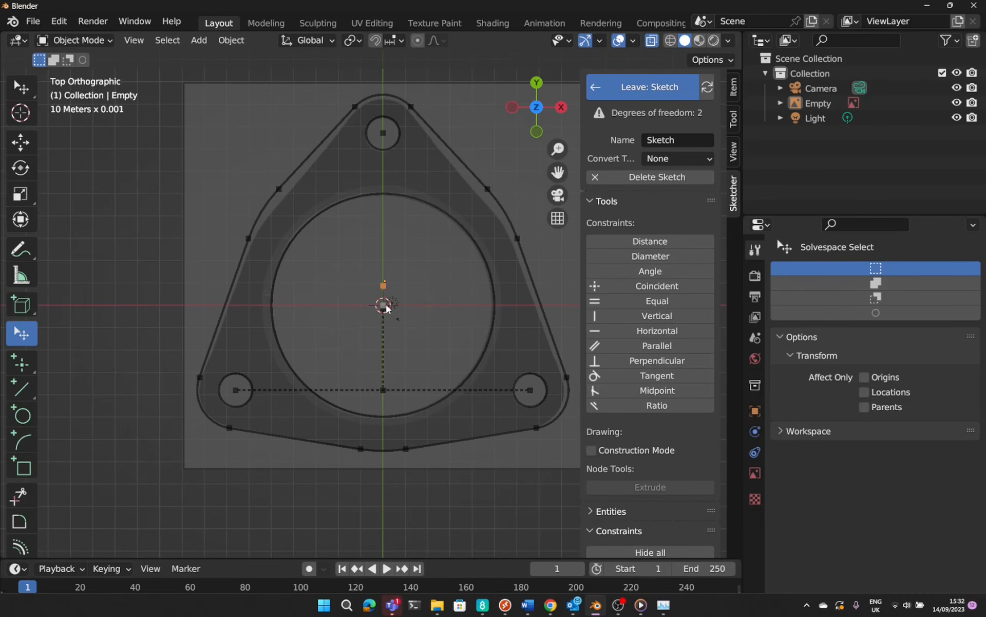
click(385, 306)
click(655, 292)
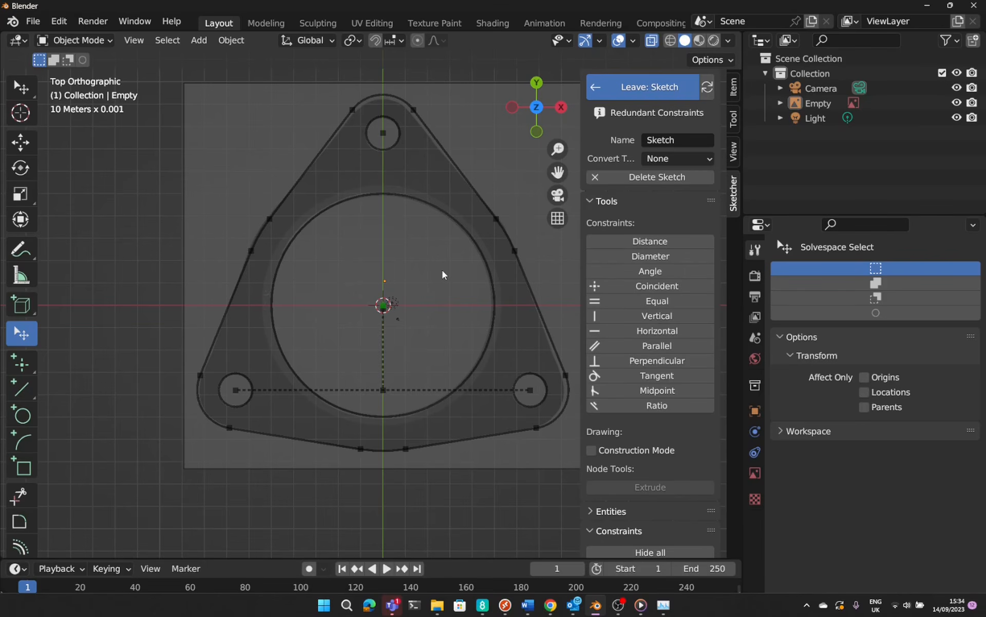
- Locate the failed Vertical constraint in the sketch's geometric constraints, show it and delete it
scroll(667, 418, down, 6)
scroll(667, 417, down, 10)
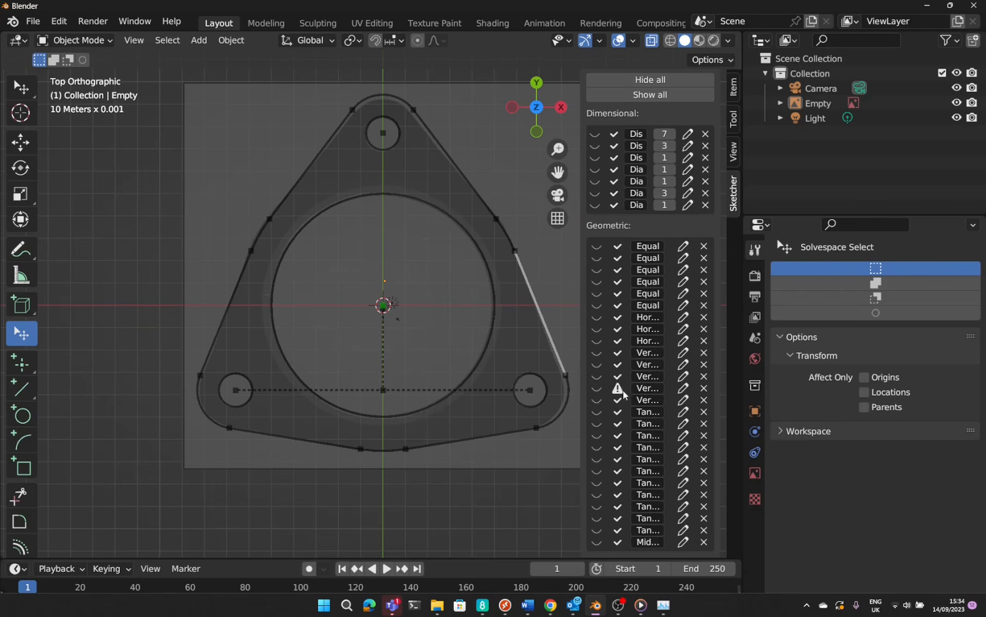
click(596, 390)
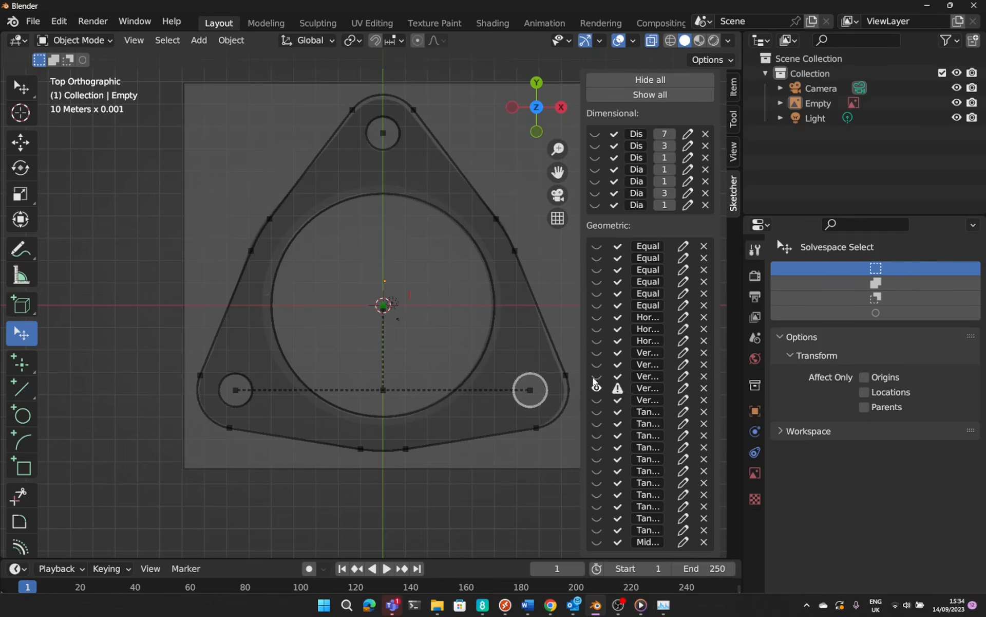
click(409, 300)
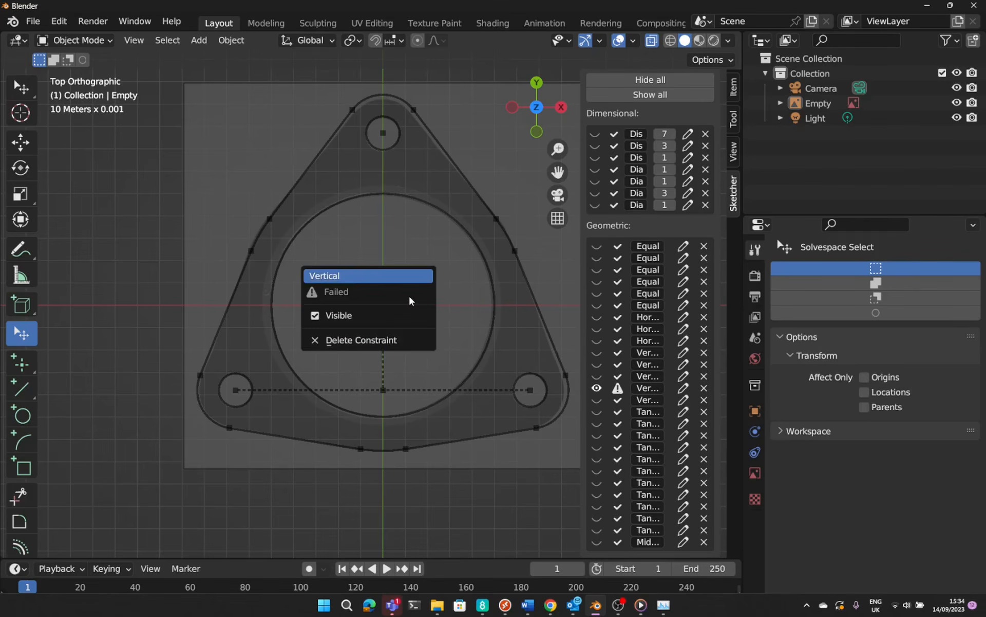
click(392, 339)
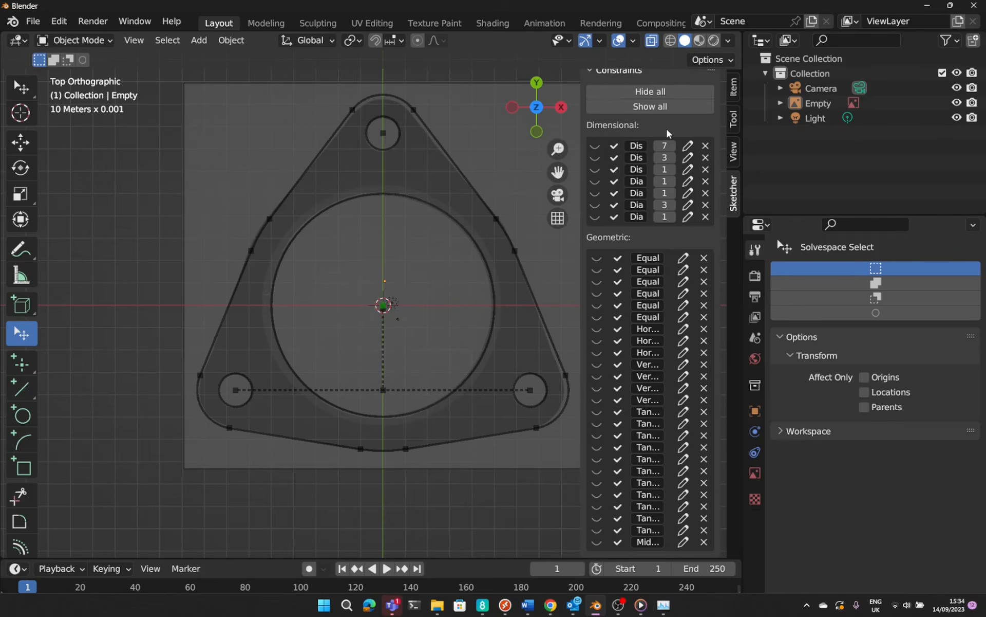
scroll(667, 129, up, 10)
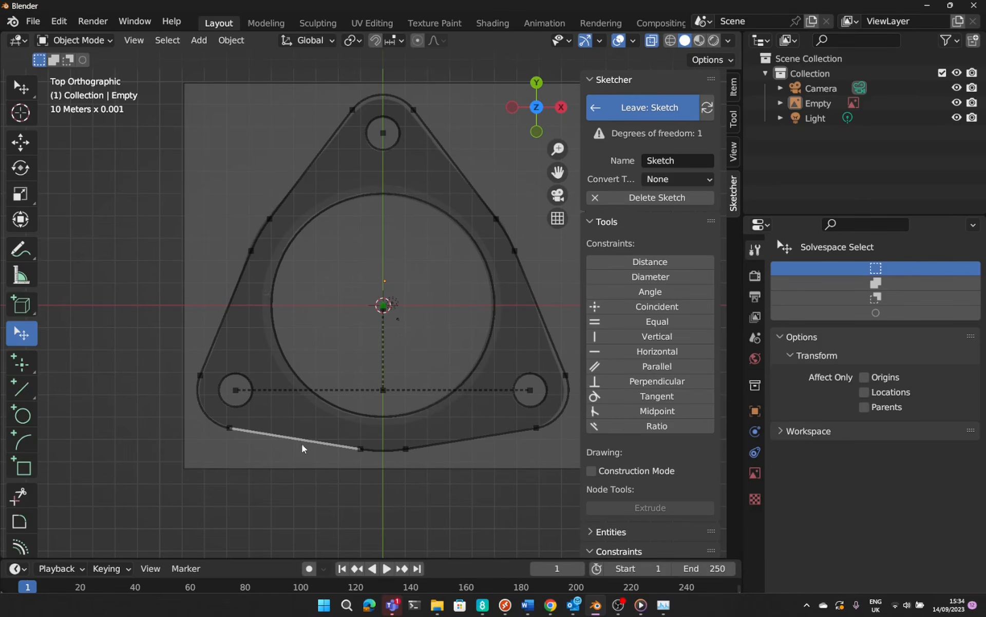
- Test the lower-left outline line's freedom by moving it, undo the move, and make the bottom arc's centre coincident with the sketch origin
drag(302, 448, 289, 476)
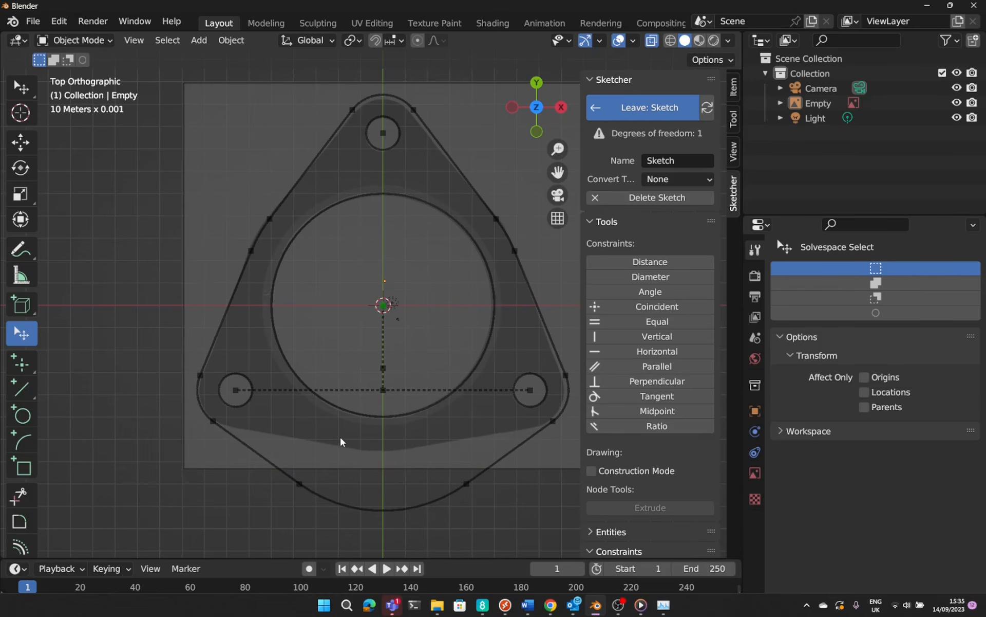
key(ctrl+z)
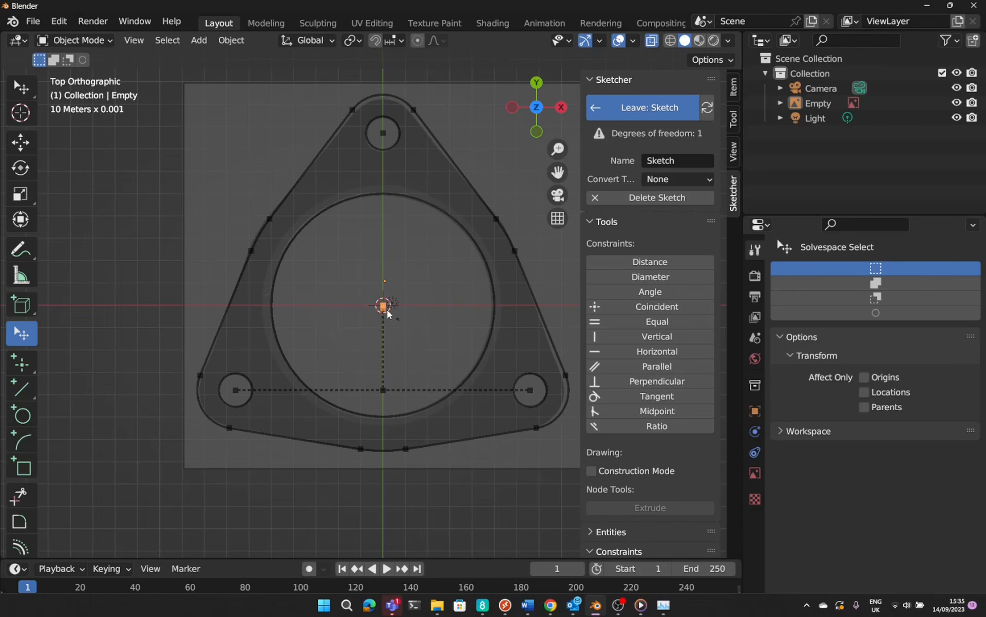
click(671, 307)
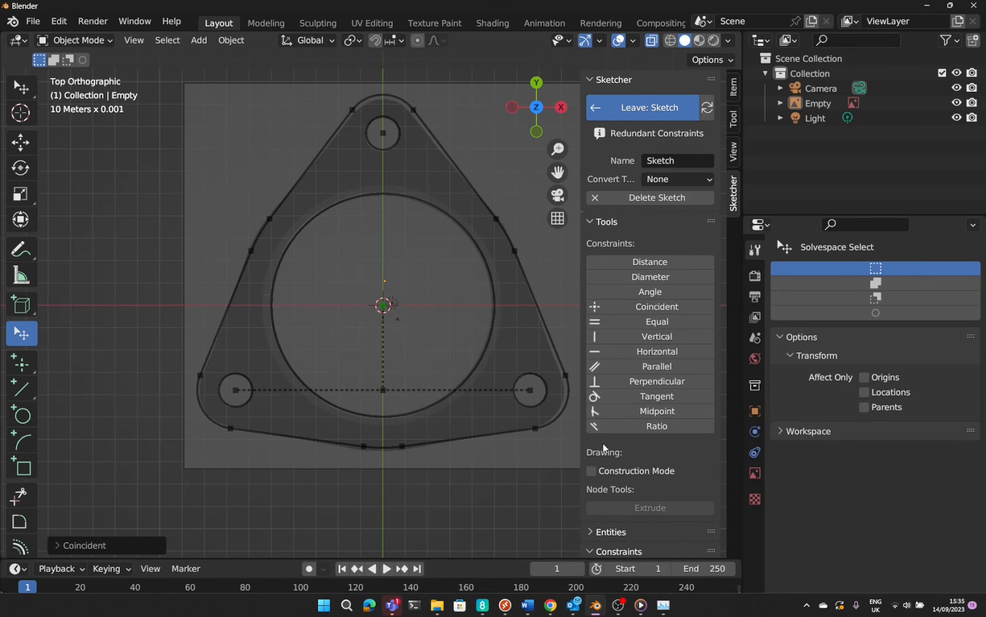
- Delete the Vertical constraint that became redundant with the bottom arc's Coincident constraint
scroll(603, 443, down, 15)
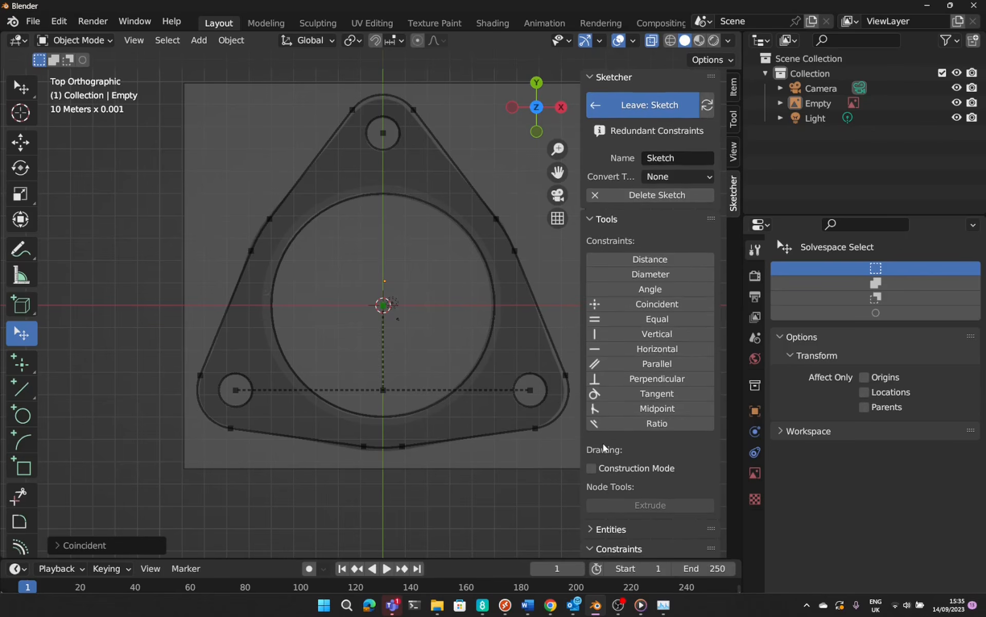
scroll(604, 443, down, 1)
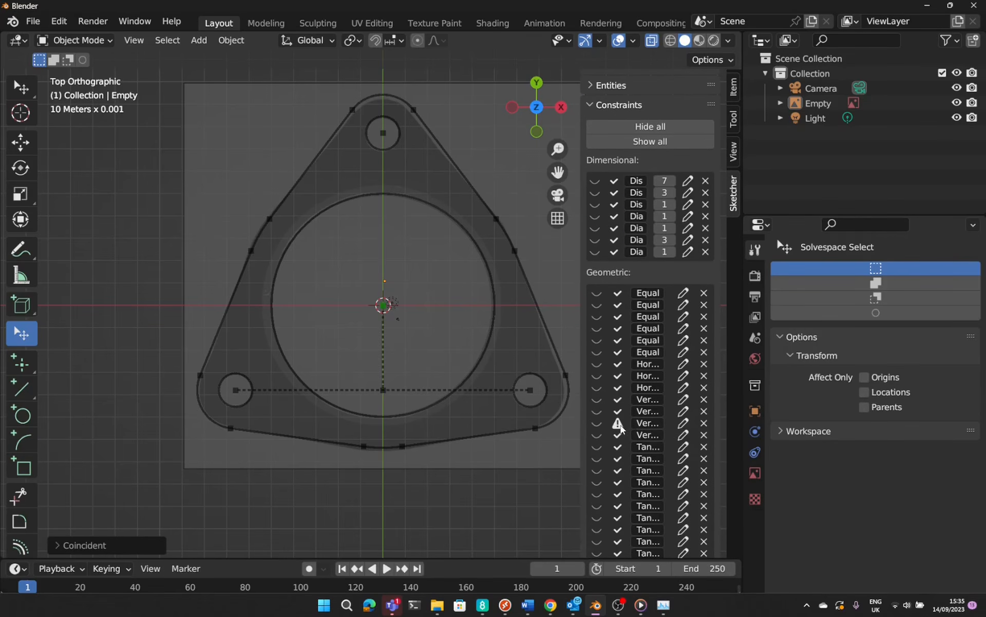
click(703, 424)
scroll(663, 325, up, 10)
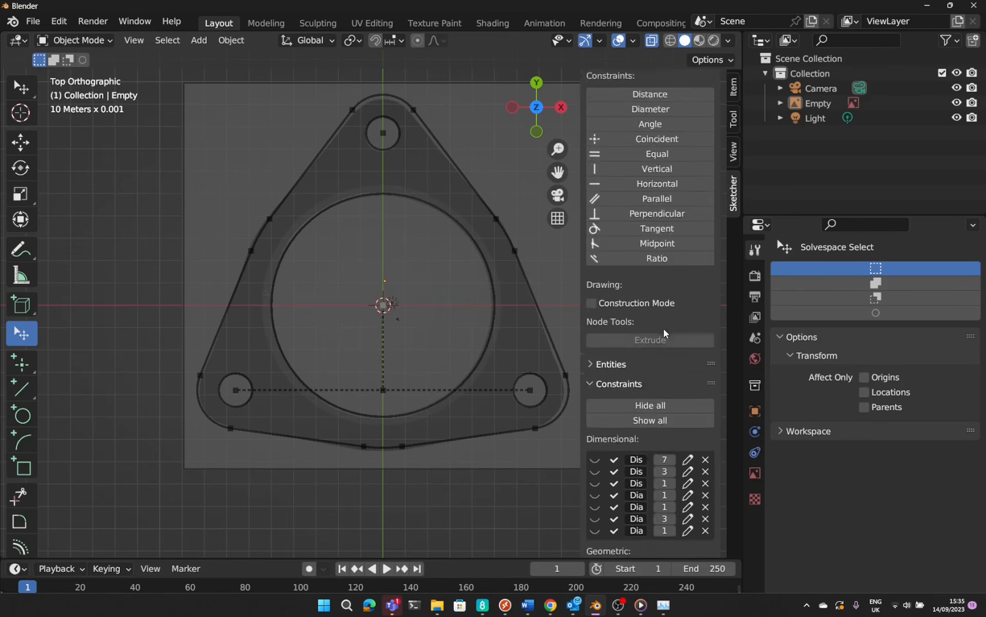
scroll(664, 332, up, 1)
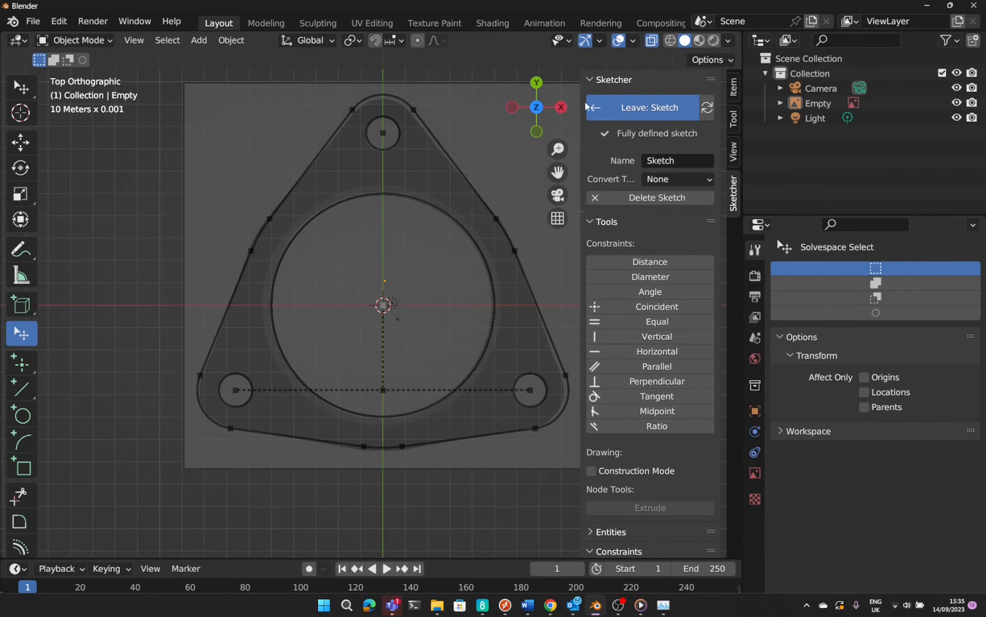
- Leave the flange sketch and hide the Empty reference image
click(633, 106)
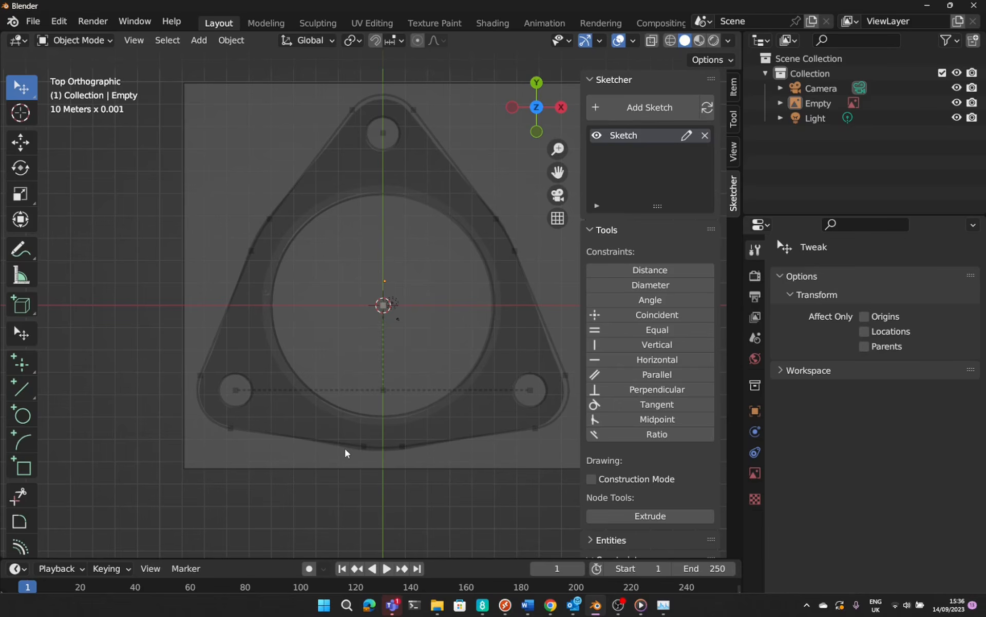
click(229, 260)
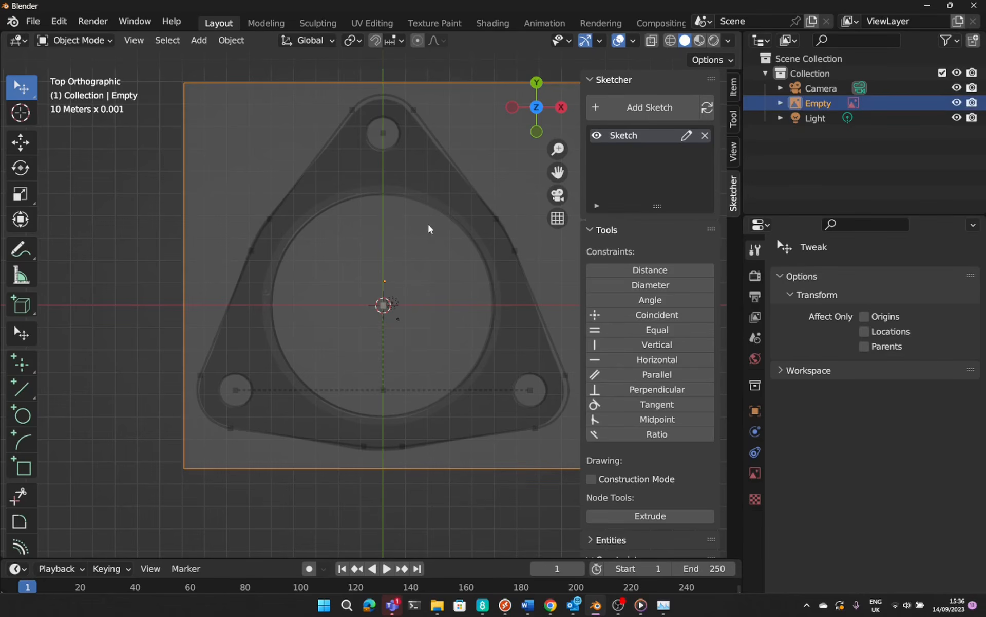
middle_drag(409, 250, 410, 249)
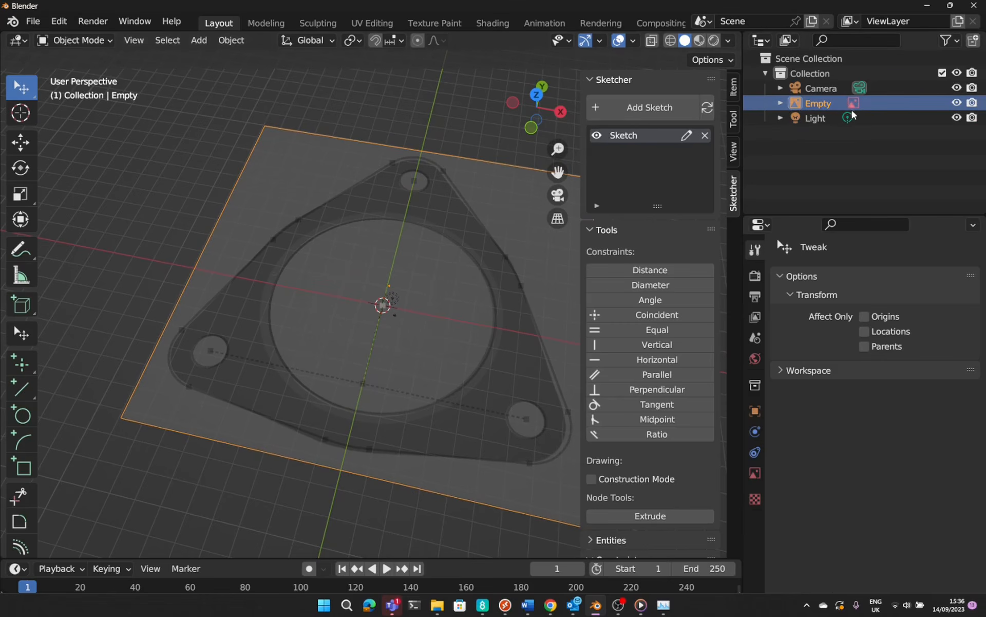
click(957, 103)
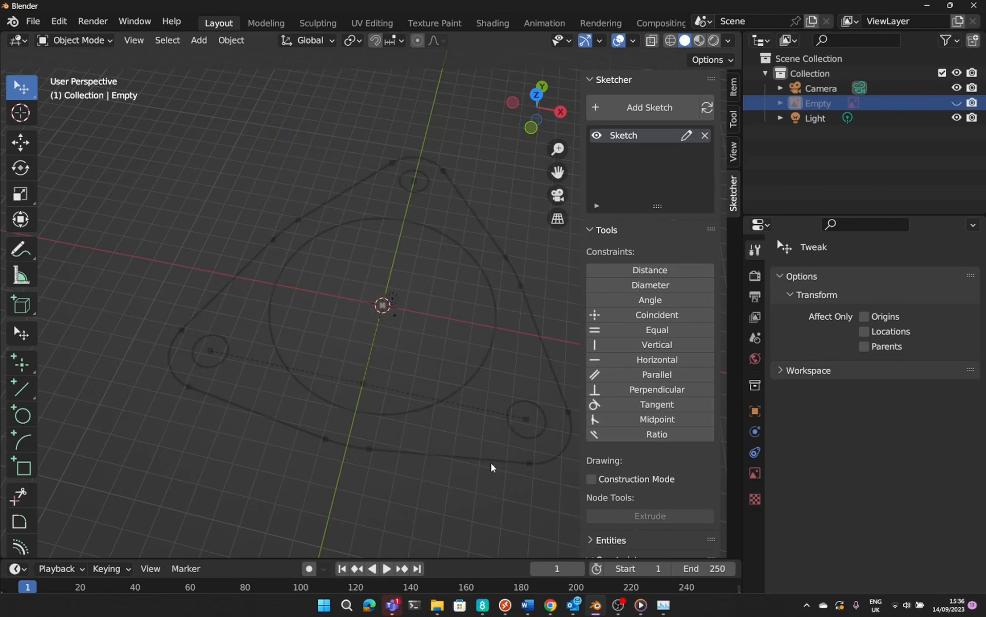
- Reopen the flange sketch, set its convert type to Mesh, and leave the sketch to generate the filled mesh
scroll(492, 468, up, 5)
scroll(492, 467, down, 10)
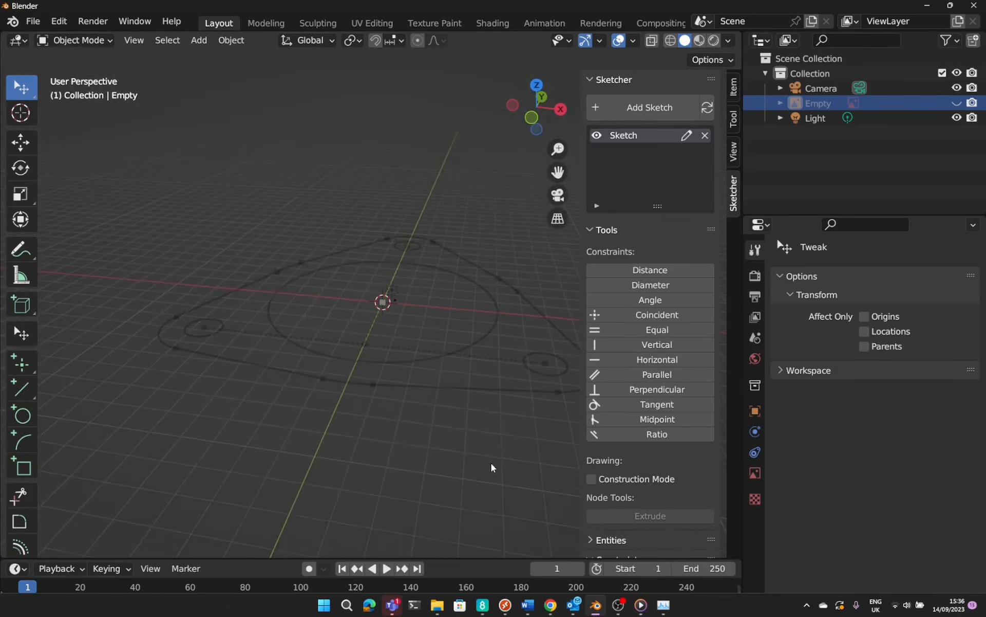
scroll(492, 467, right, 10)
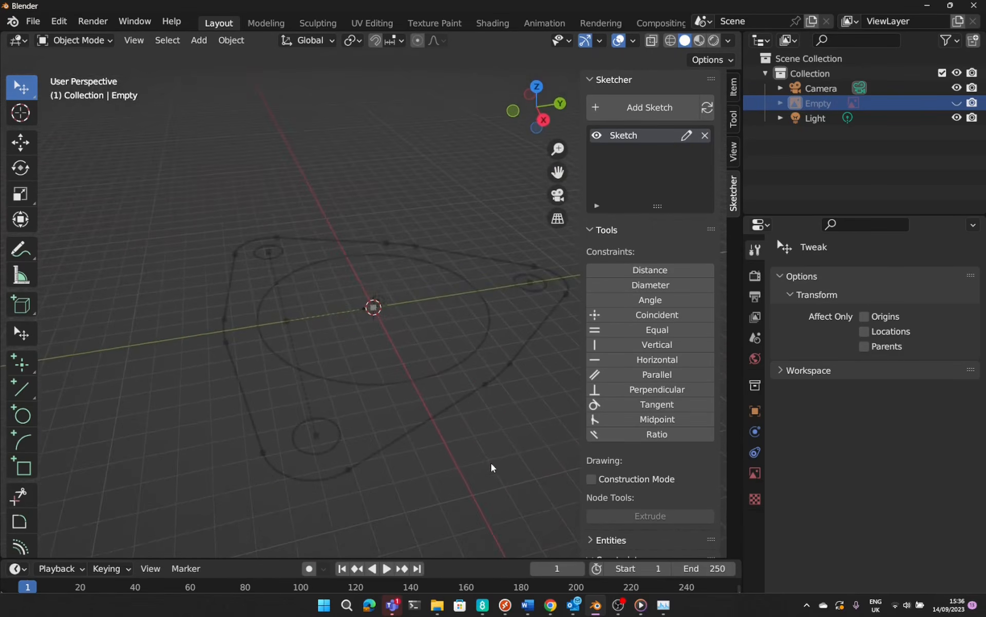
scroll(491, 468, right, 8)
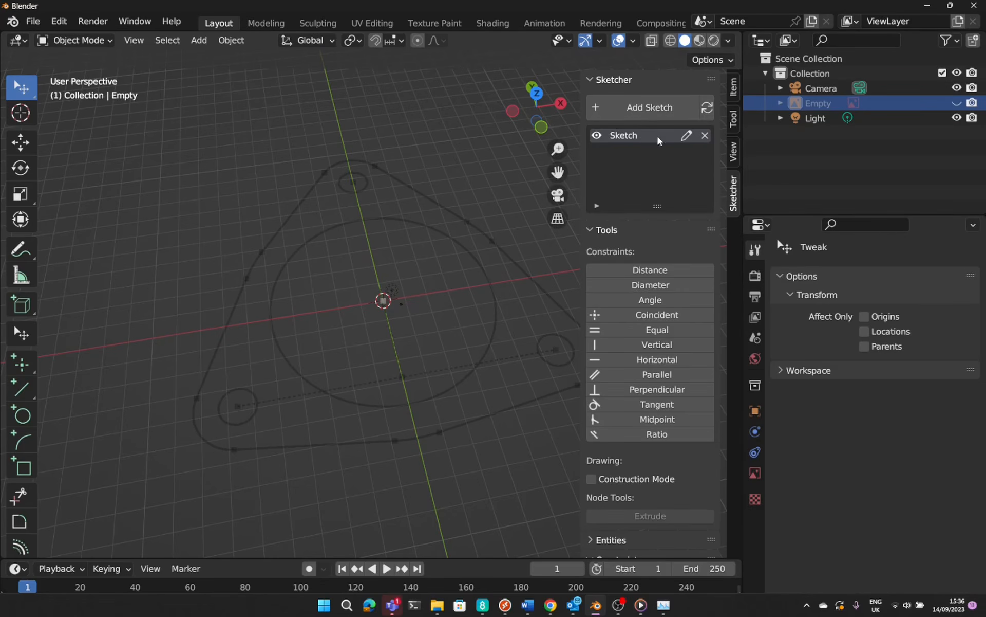
click(687, 137)
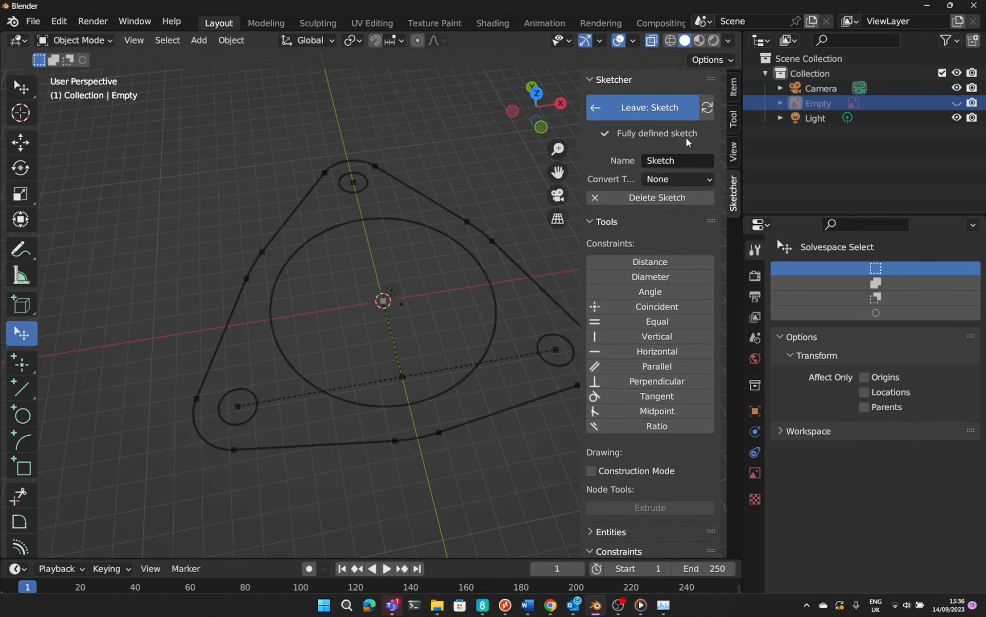
click(683, 181)
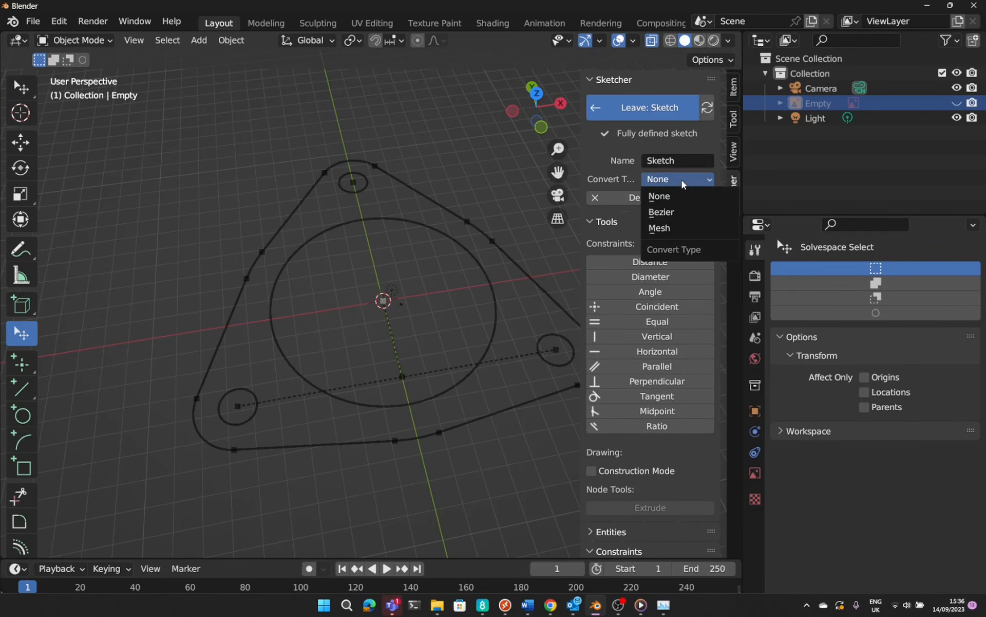
click(676, 181)
click(668, 228)
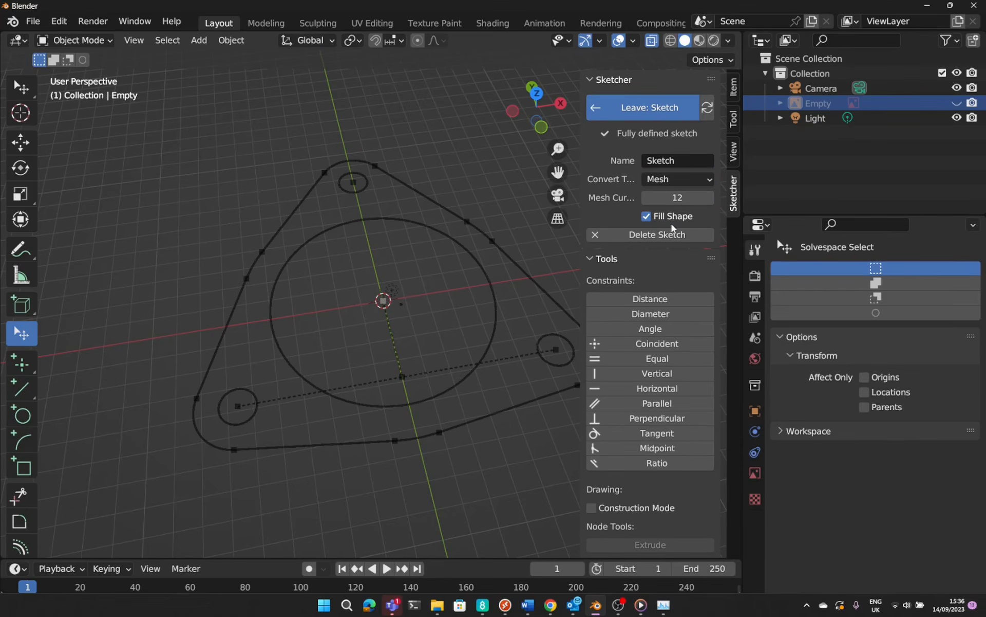
click(648, 117)
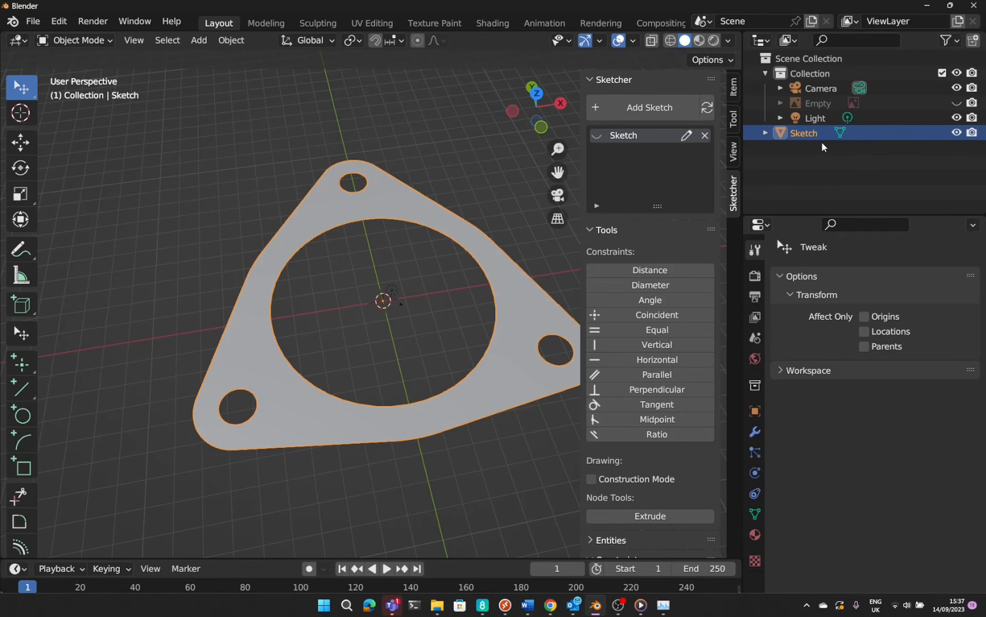
- Add a Solidify modifier to the converted flange mesh and set its thickness to 2 mm
click(756, 433)
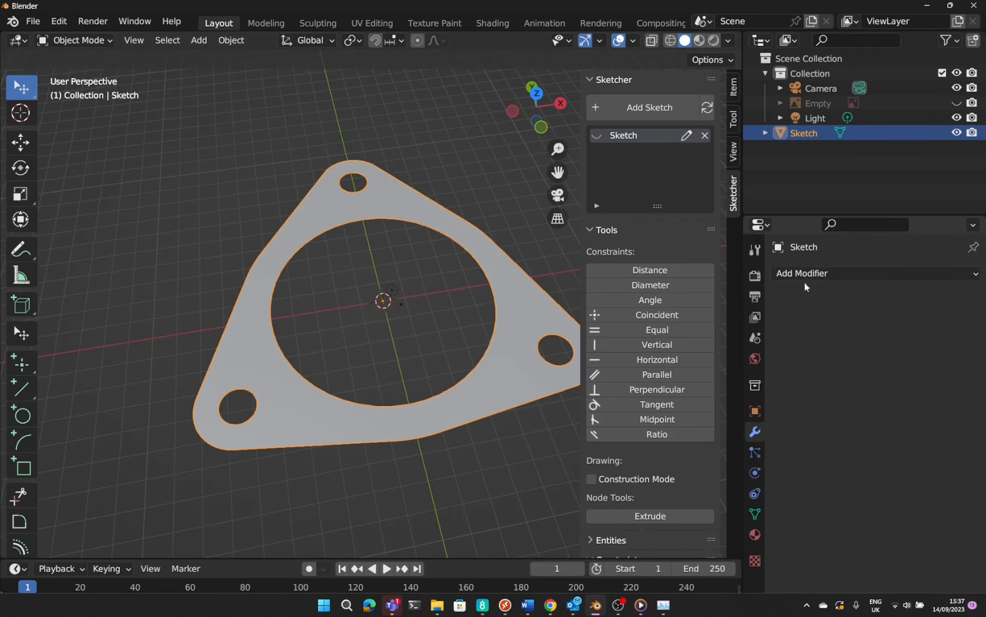
click(819, 274)
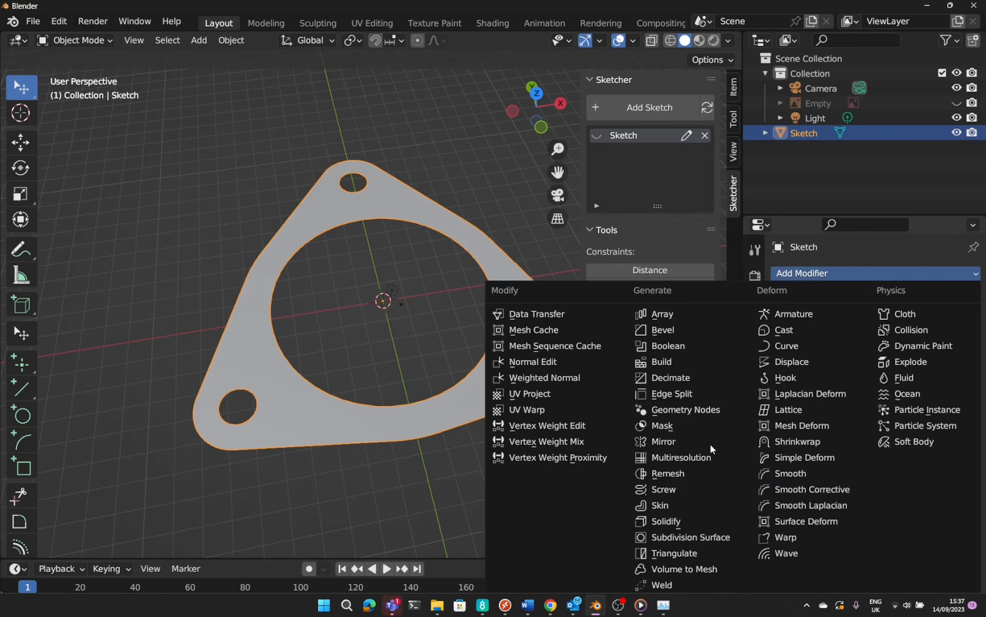
click(681, 520)
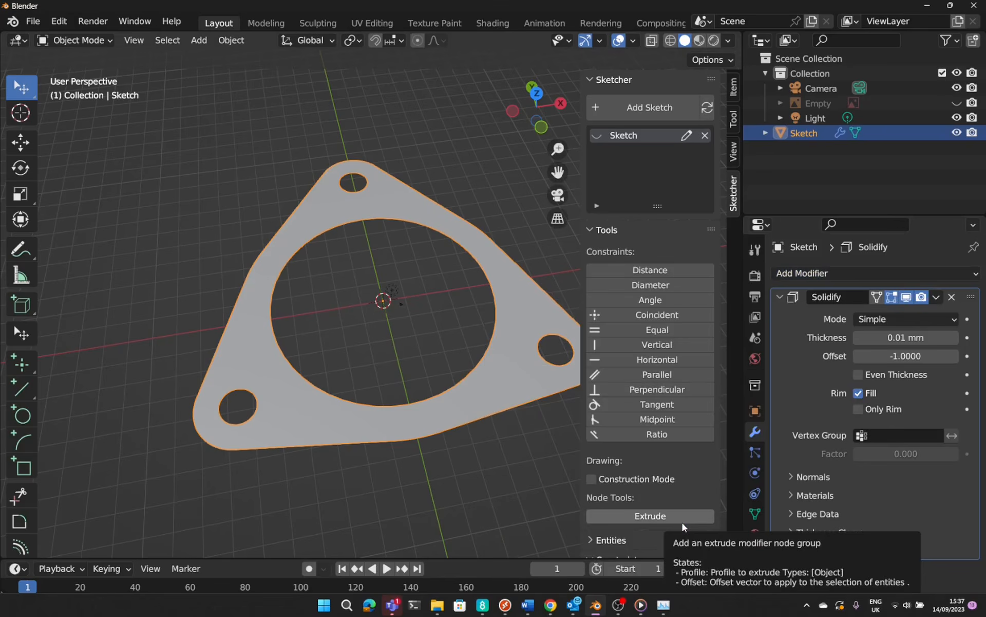
click(923, 338)
text(2)
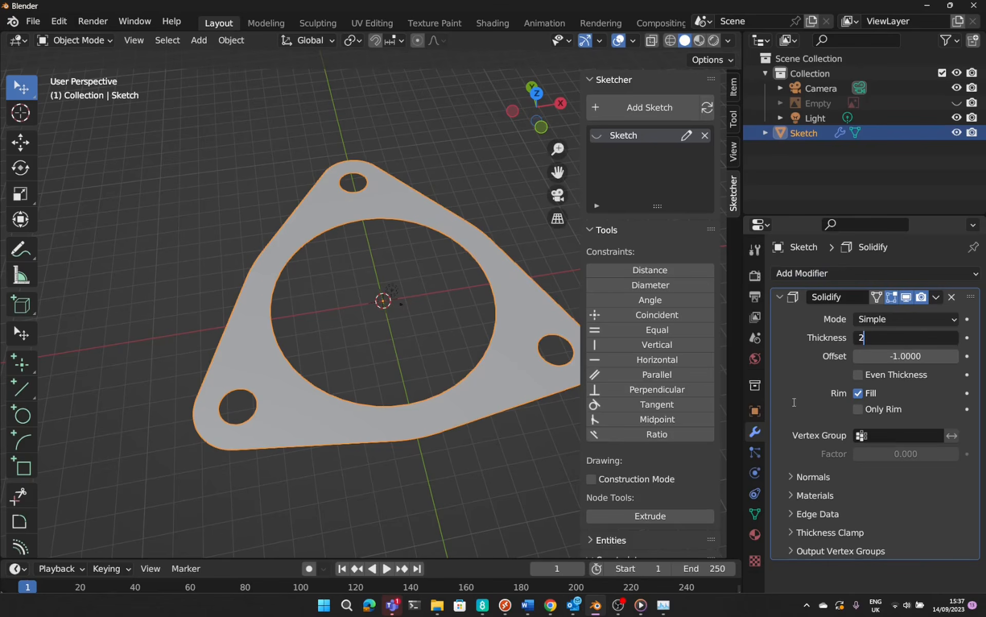
key(Return)
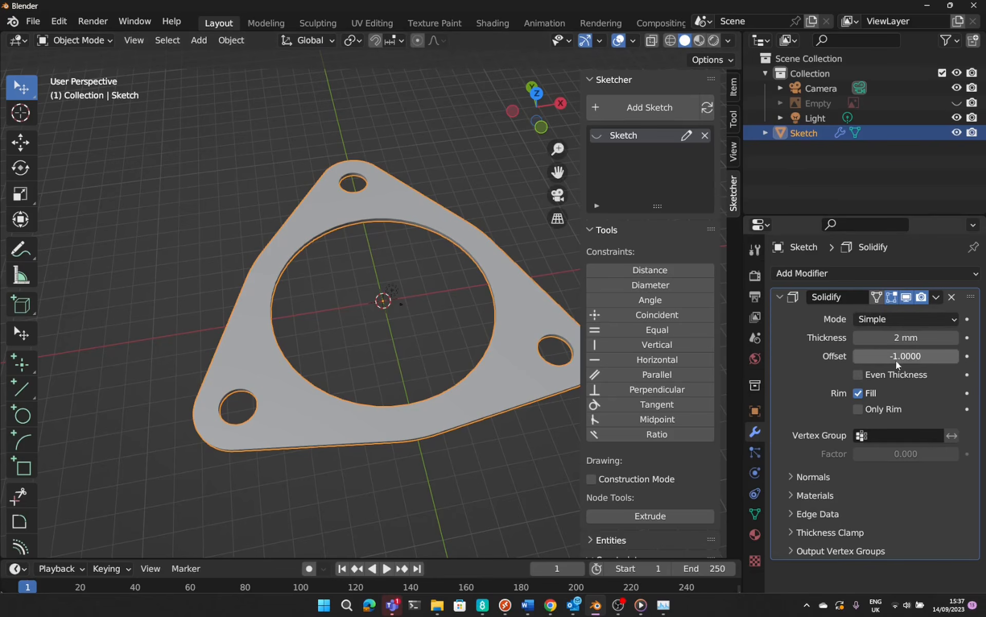
- Set the Solidify modifier's offset to 1 and unhide the Empty reference image beneath the flange
click(914, 357)
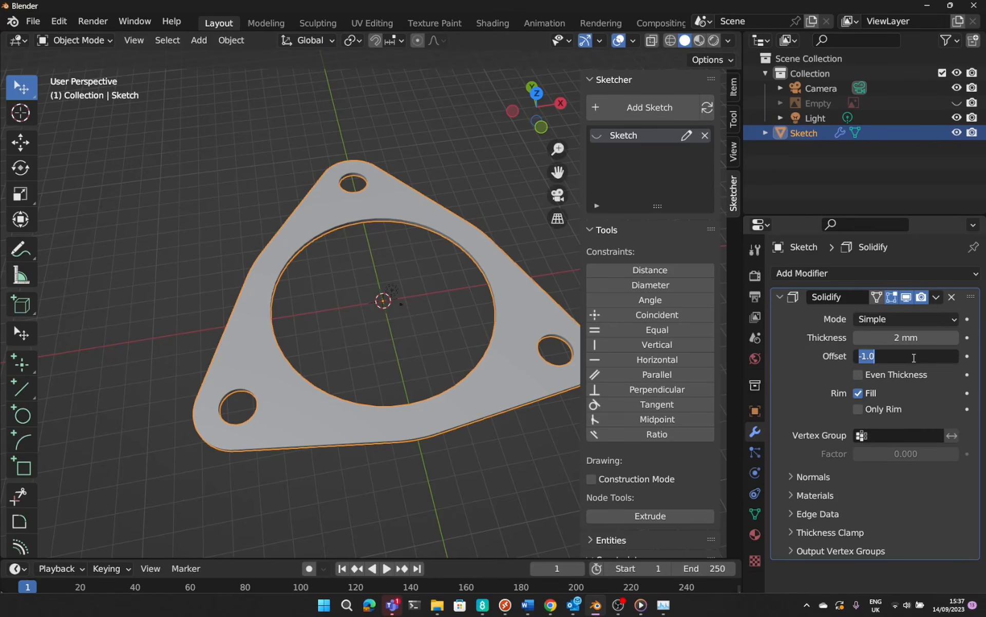
text(1)
key(Return)
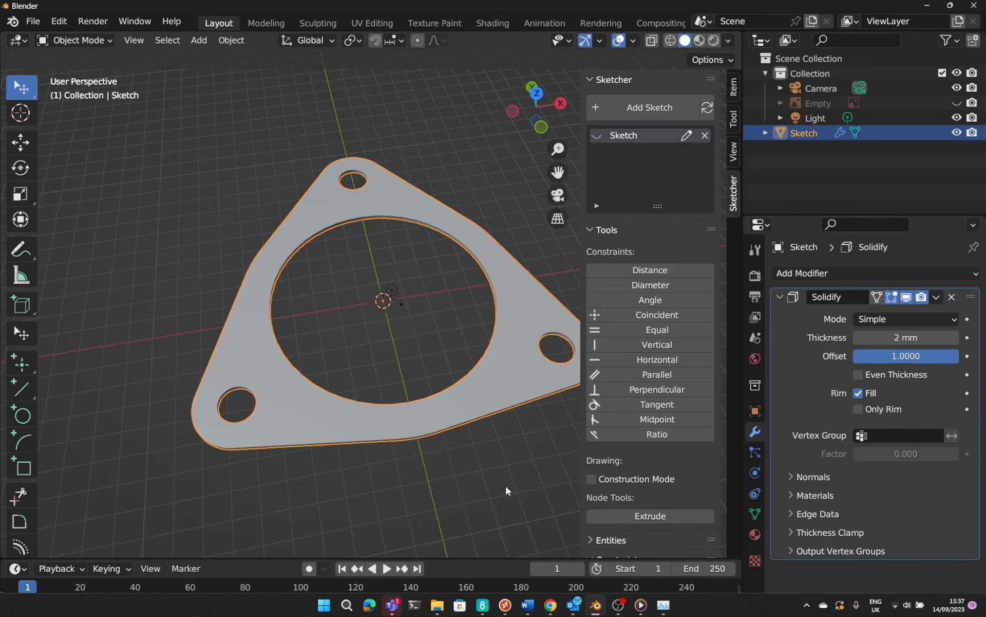
mouse_move(506, 489)
middle_down()
mouse_move(506, 498)
mouse_move(390, 393)
mouse_move(311, 414)
mouse_move(276, 490)
mouse_move(329, 536)
mouse_move(394, 543)
mouse_move(435, 525)
middle_up()
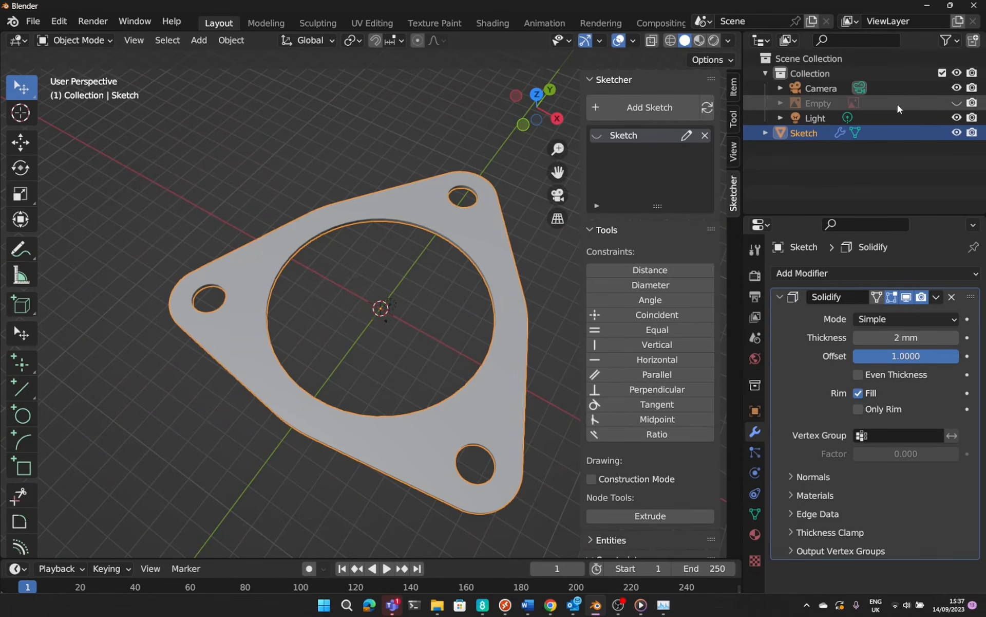
click(956, 103)
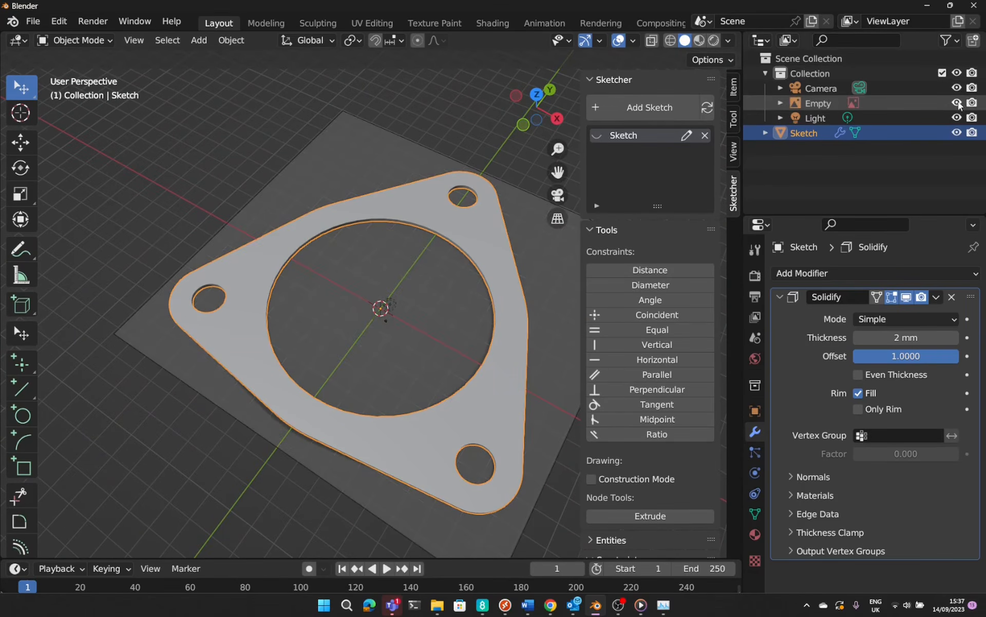